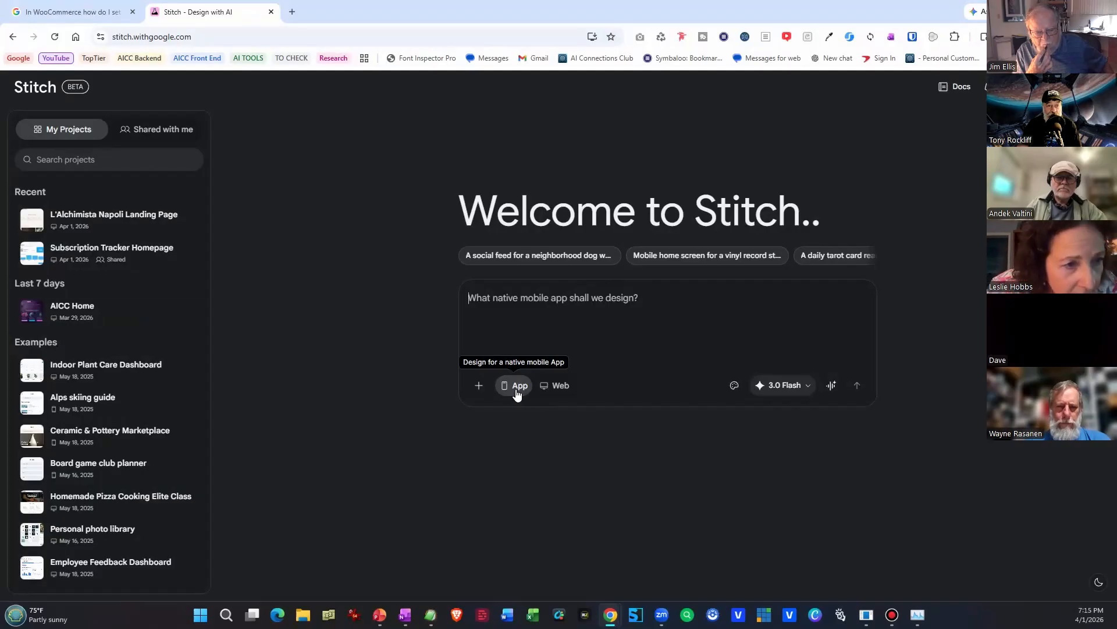
# Generate a web design from the prompt "Make a premium landing page for "L'Alchimista", an excusive once-a-year Neapolitan pizza master class.".
pyautogui.click(560, 394)
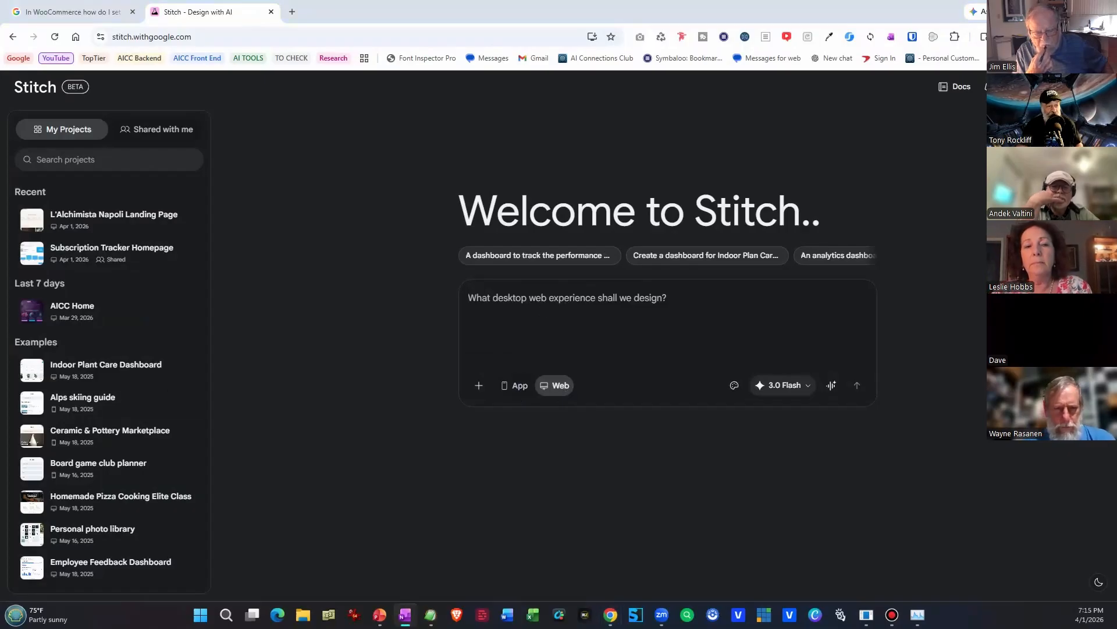
pyautogui.click(482, 328)
pyautogui.write('Make a premium landing page for "L\'Alchimista", an excusive once-a-year Neapolitan pizza master class.')
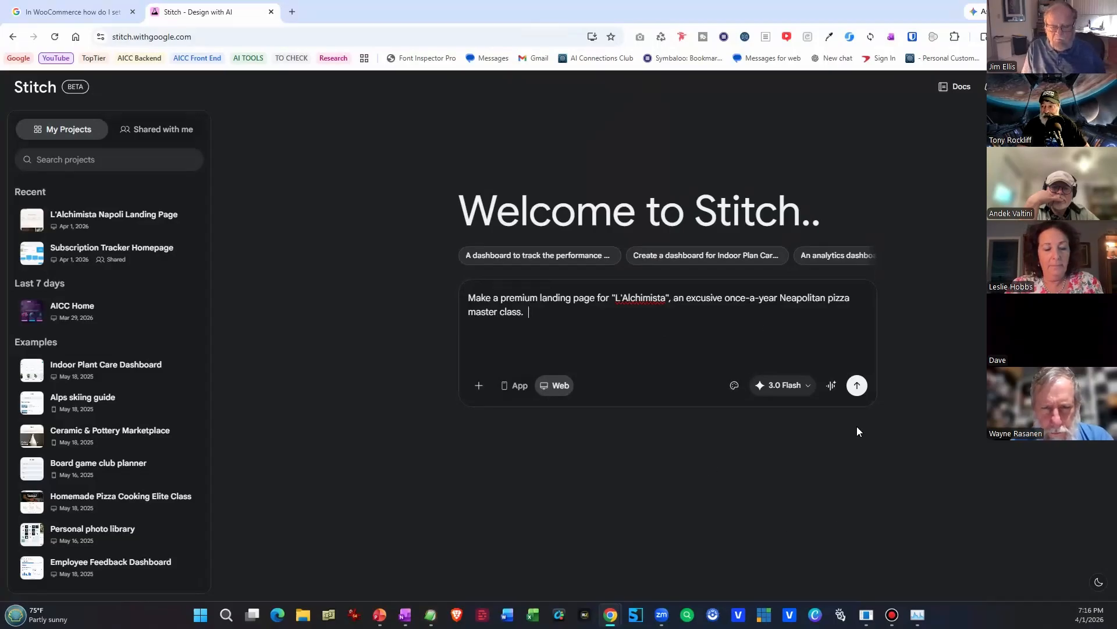
pyautogui.click(855, 386)
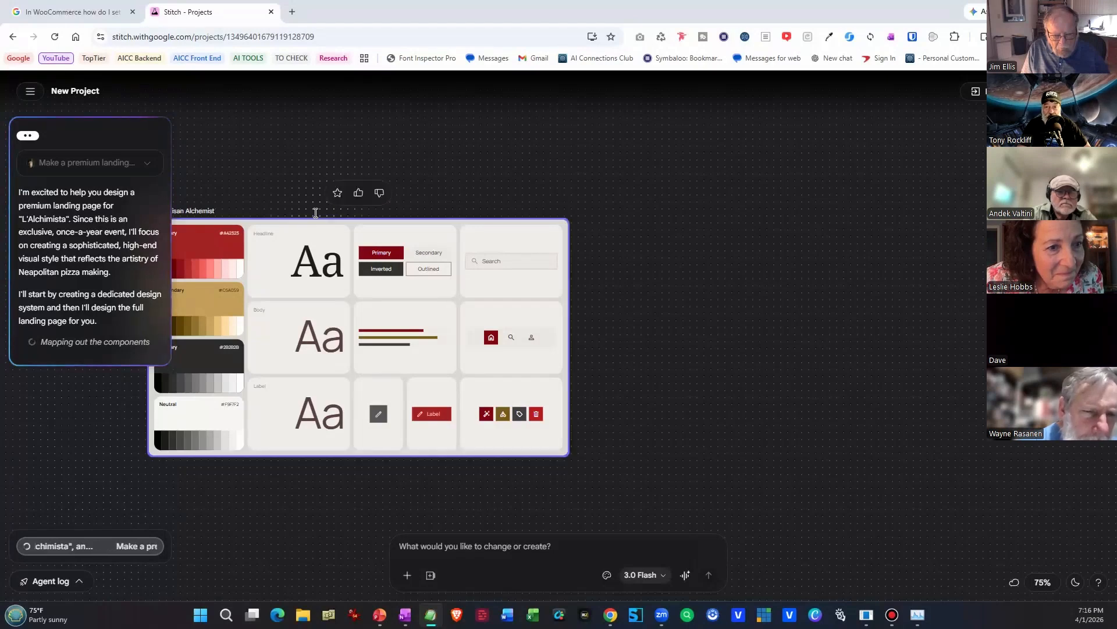
# Arrange the Artisan Alchemist design system and the generating screen side by side on the canvas, with their upper edges roughly level.
pyautogui.moveTo(300, 231); pyautogui.dragTo(333, 164)
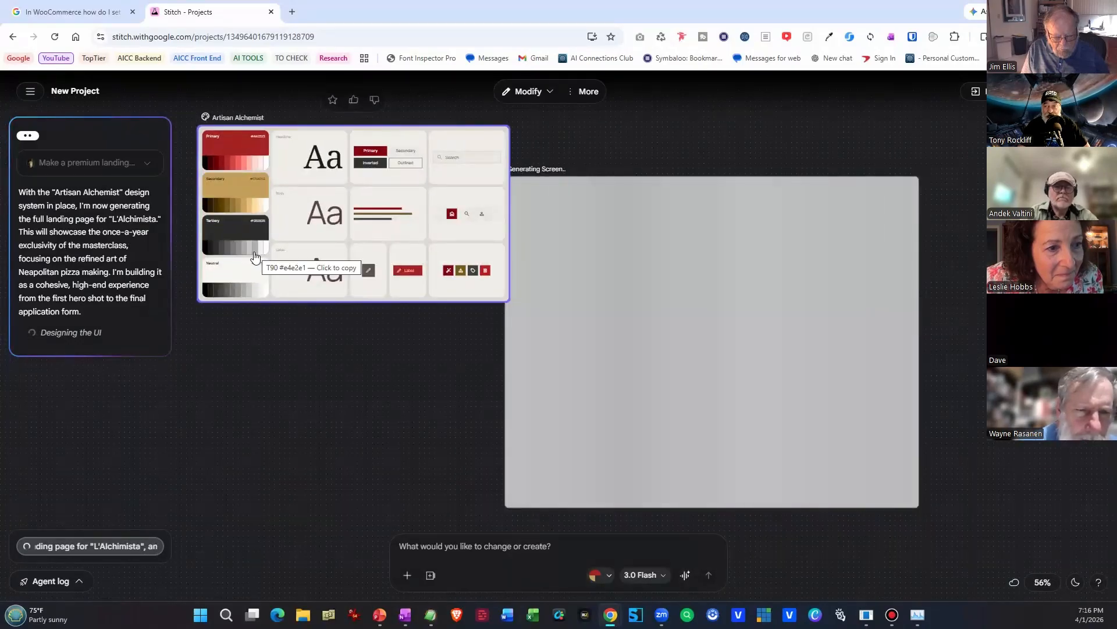
pyautogui.moveTo(653, 220); pyautogui.dragTo(674, 164)
# Examine the Artisan Alchemist theme's seed color picker and headline font choices, and close the theme settings without saving.
pyautogui.click(309, 257)
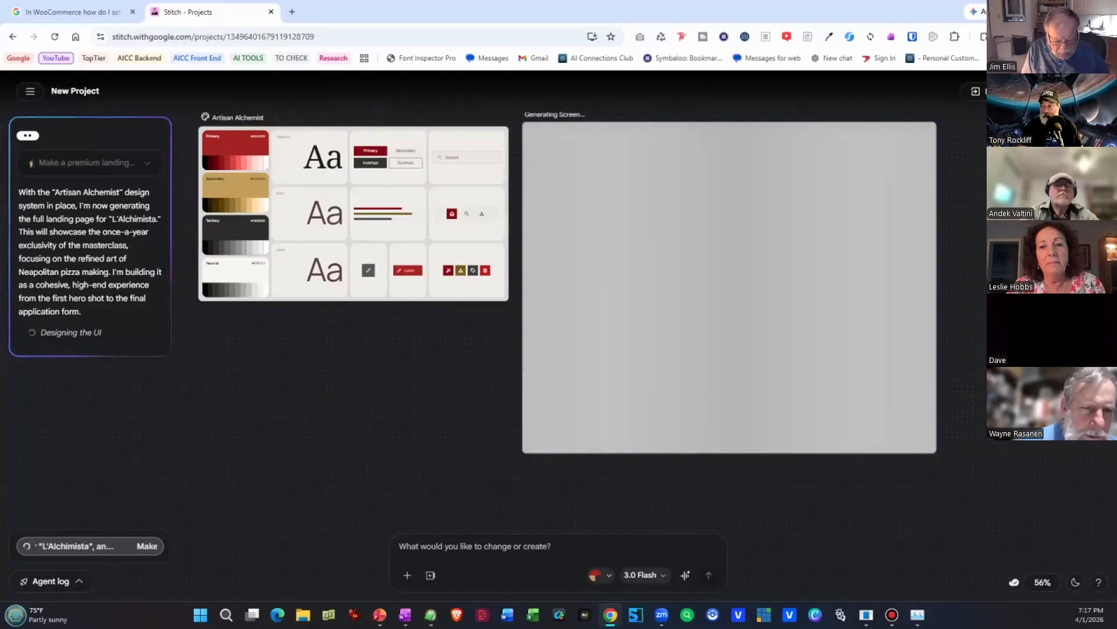
pyautogui.click(935, 248)
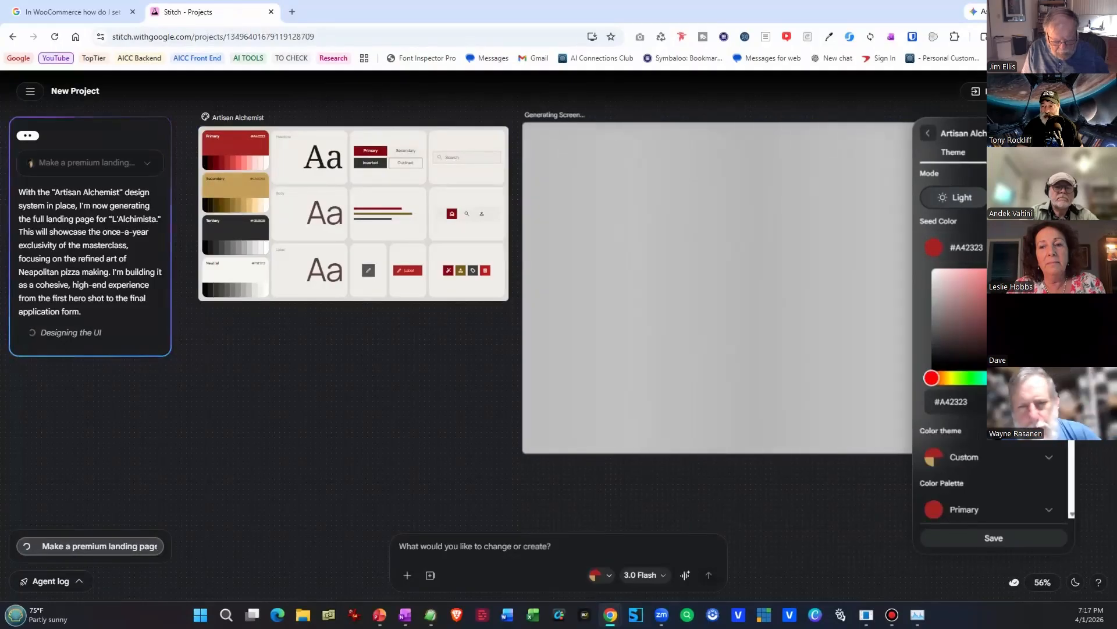
pyautogui.click(933, 248)
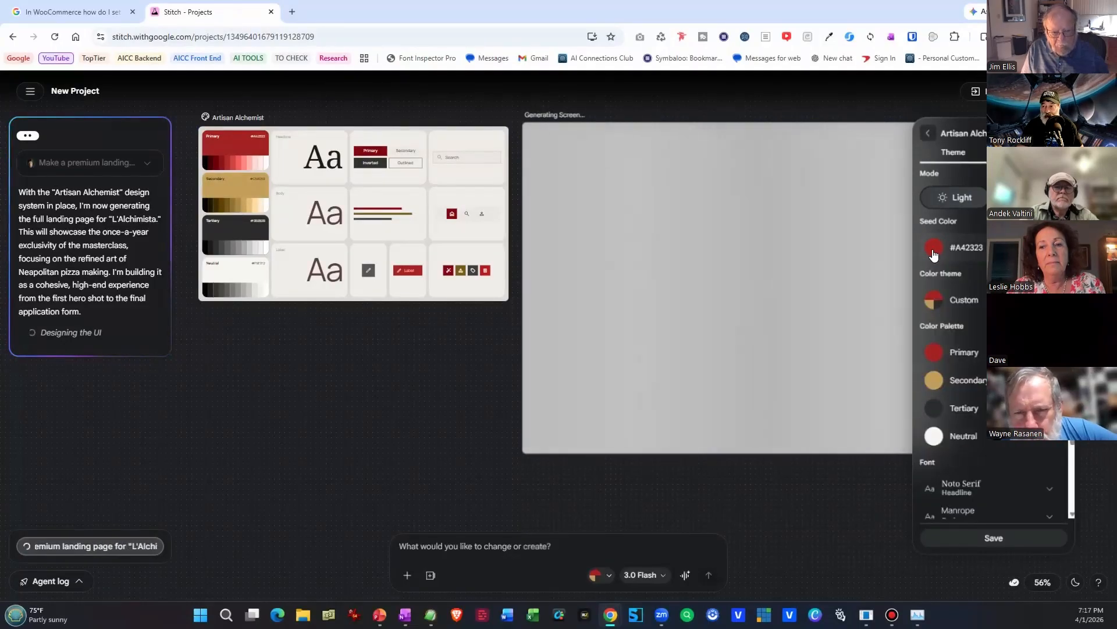
pyautogui.click(970, 489)
pyautogui.scroll(-3, 1006, 476)
pyautogui.scroll(6, 996, 457)
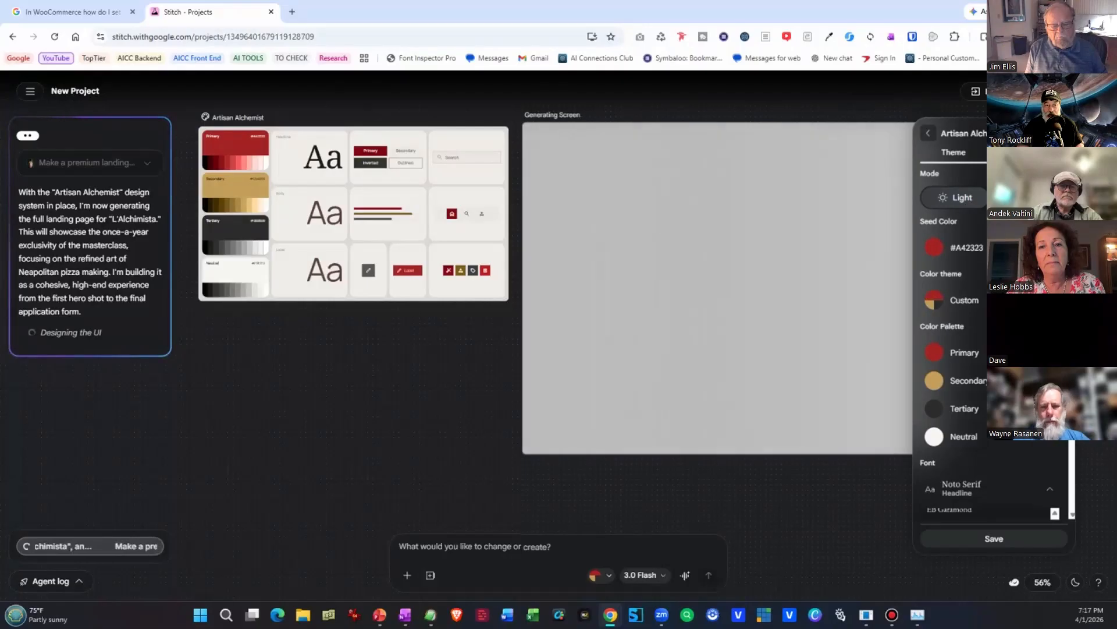
pyautogui.press('Escape')
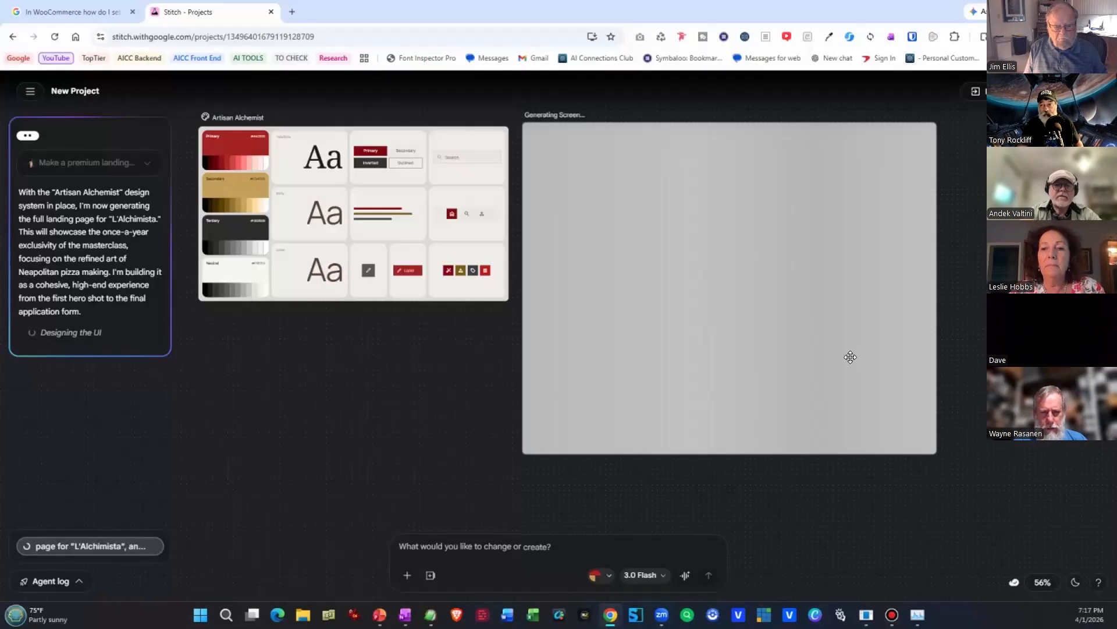
# Review the generated L'Alchimista landing page from the hero section through the curriculum and application form to the footer, and return to its beginning.
pyautogui.scroll(5, 844, 360)
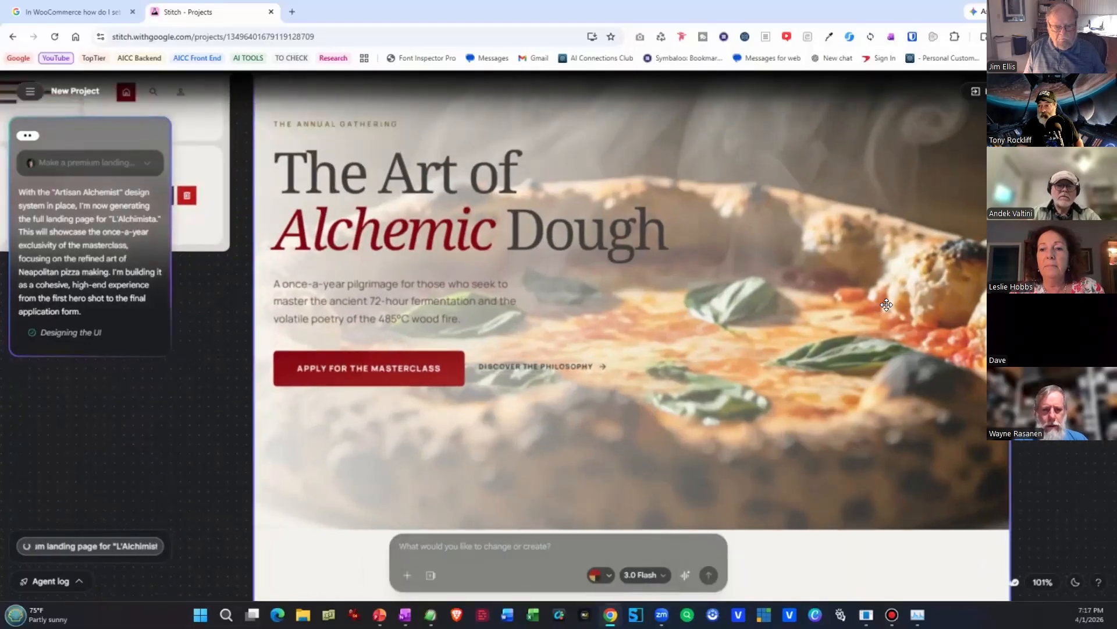
pyautogui.moveTo(880, 327); pyautogui.dragTo(889, 491)
pyautogui.scroll(-1, 895, 440)
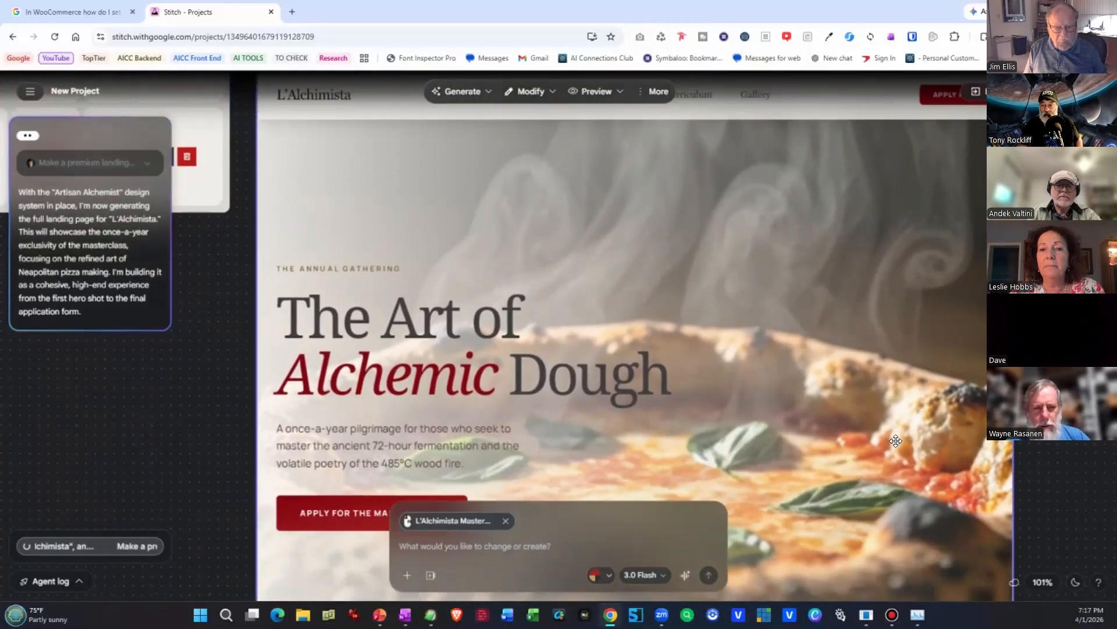
pyautogui.scroll(-7, 896, 440)
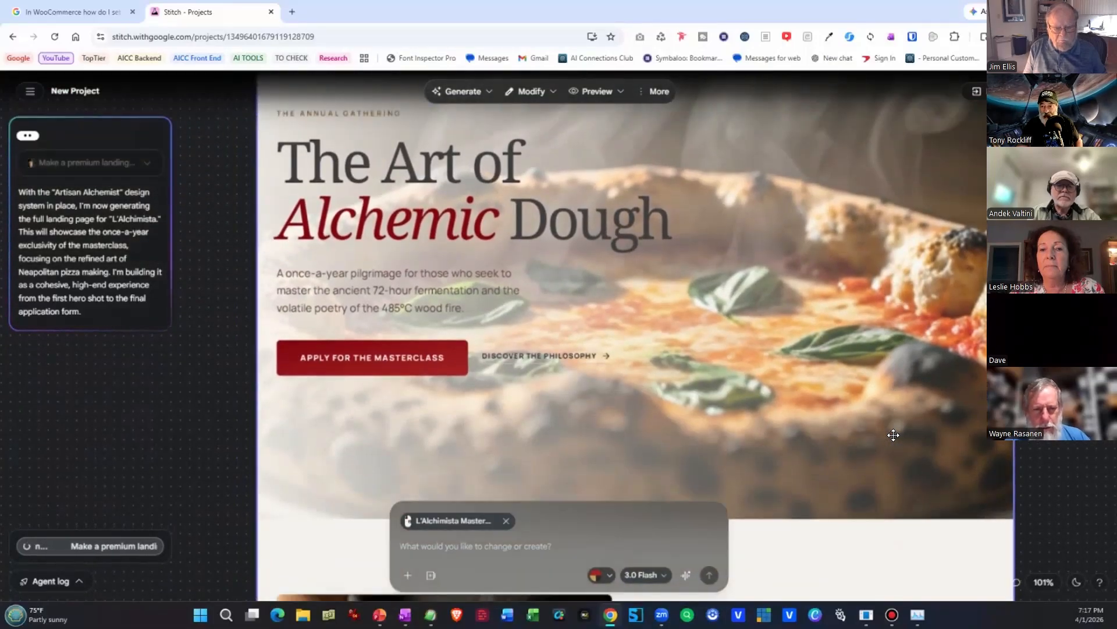
pyautogui.scroll(-10, 892, 428)
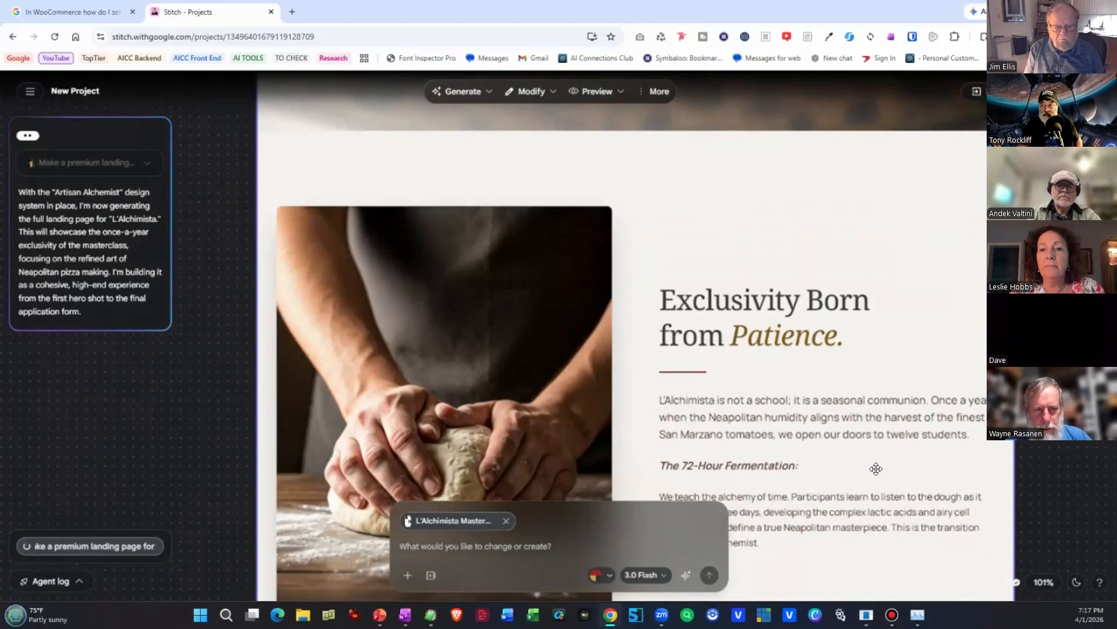
pyautogui.scroll(-10, 876, 468)
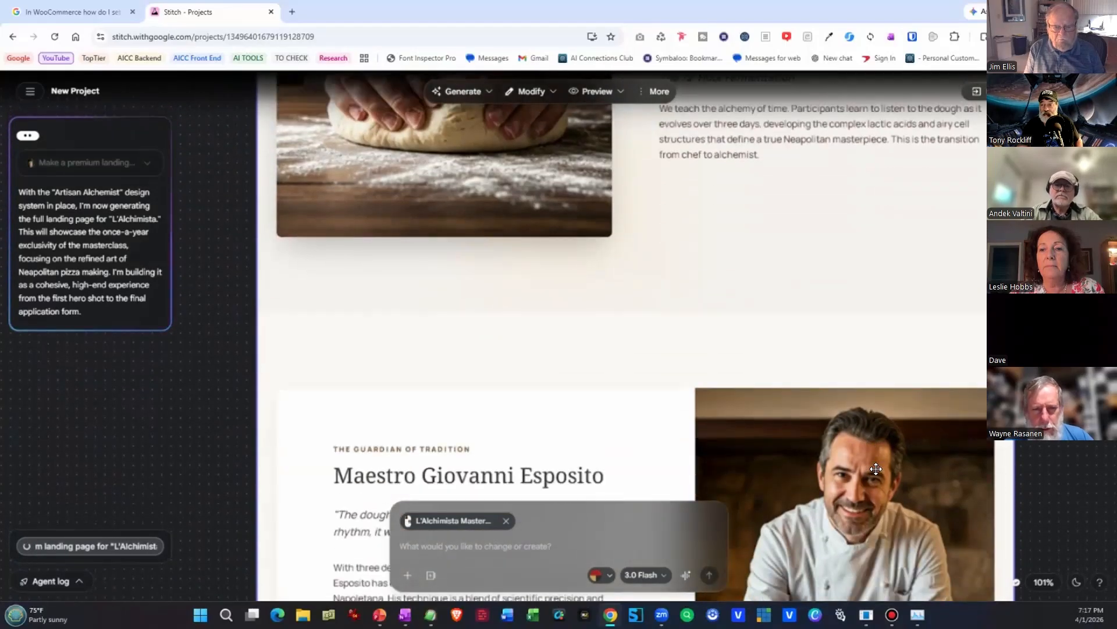
pyautogui.scroll(-3, 876, 468)
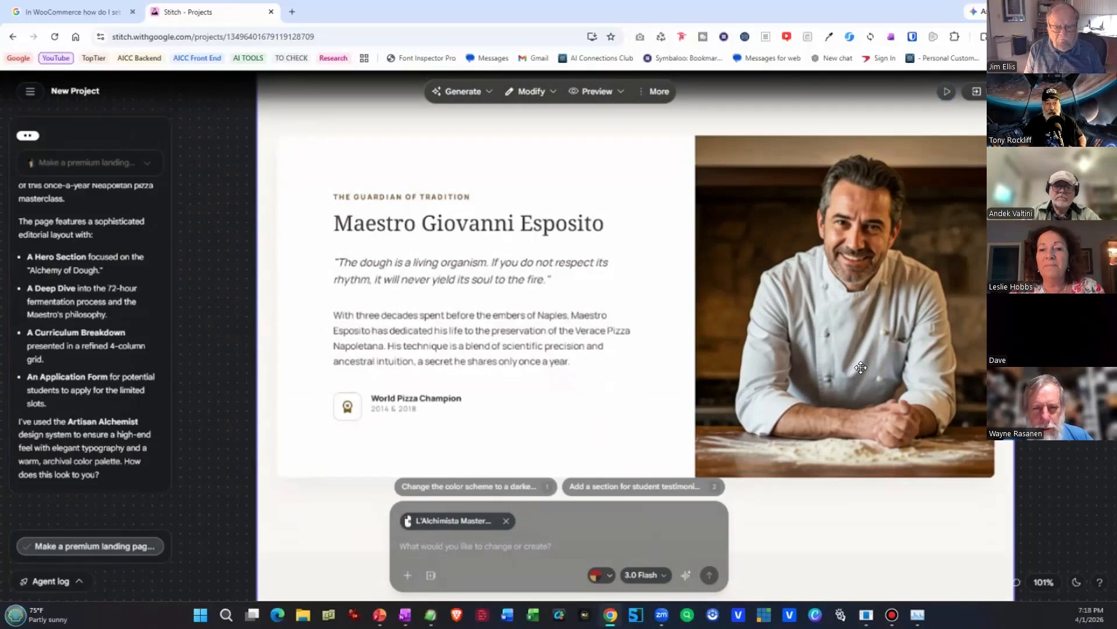
pyautogui.scroll(-5, 861, 368)
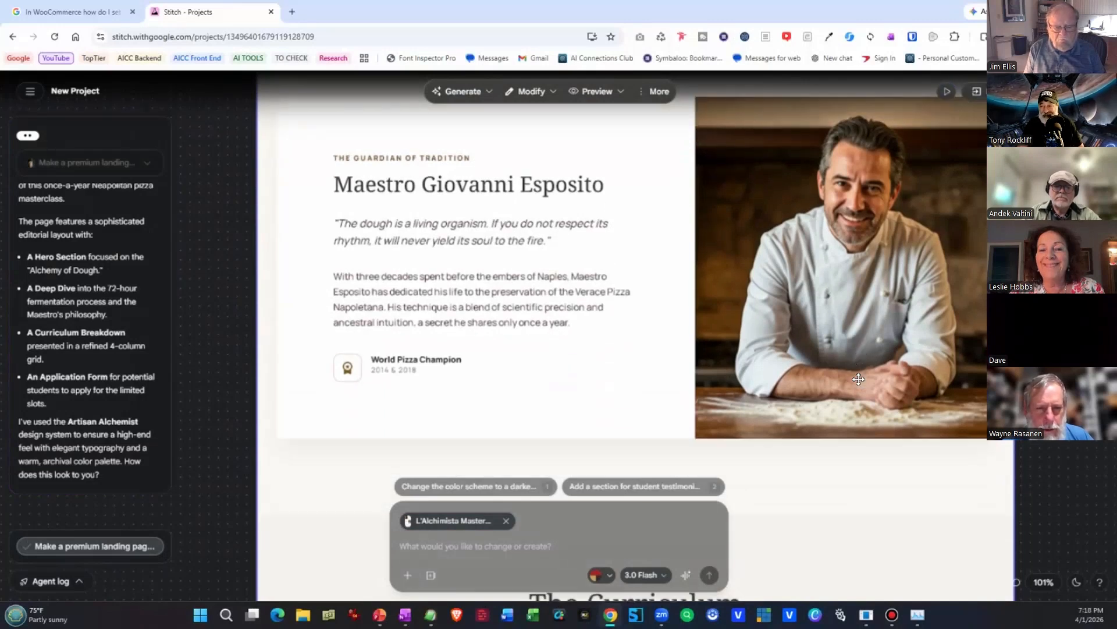
pyautogui.scroll(-12, 852, 419)
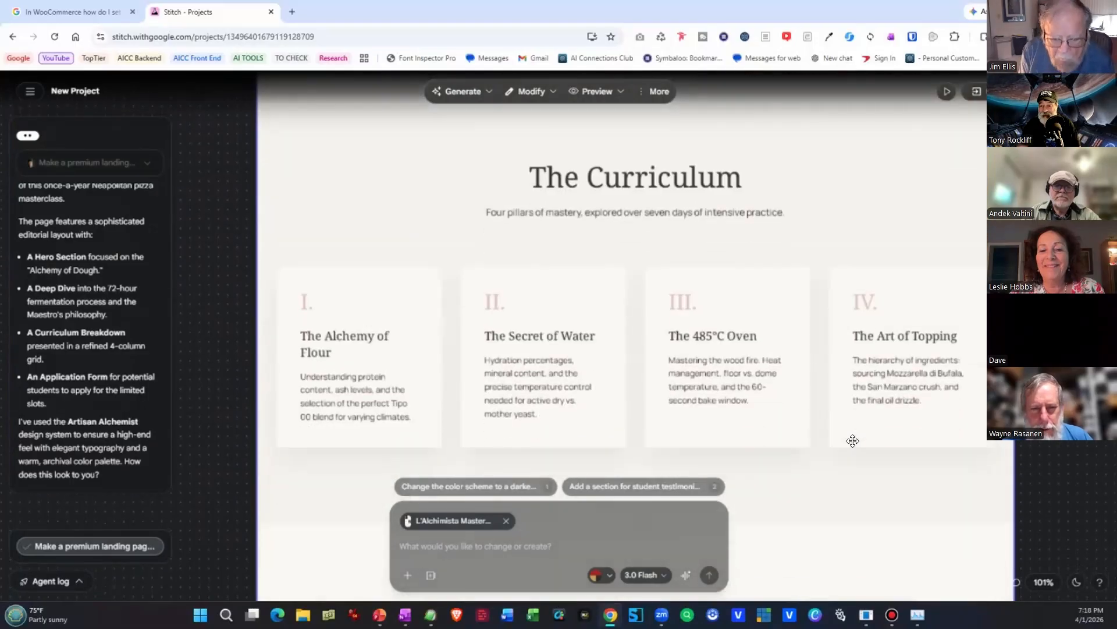
pyautogui.scroll(-12, 853, 482)
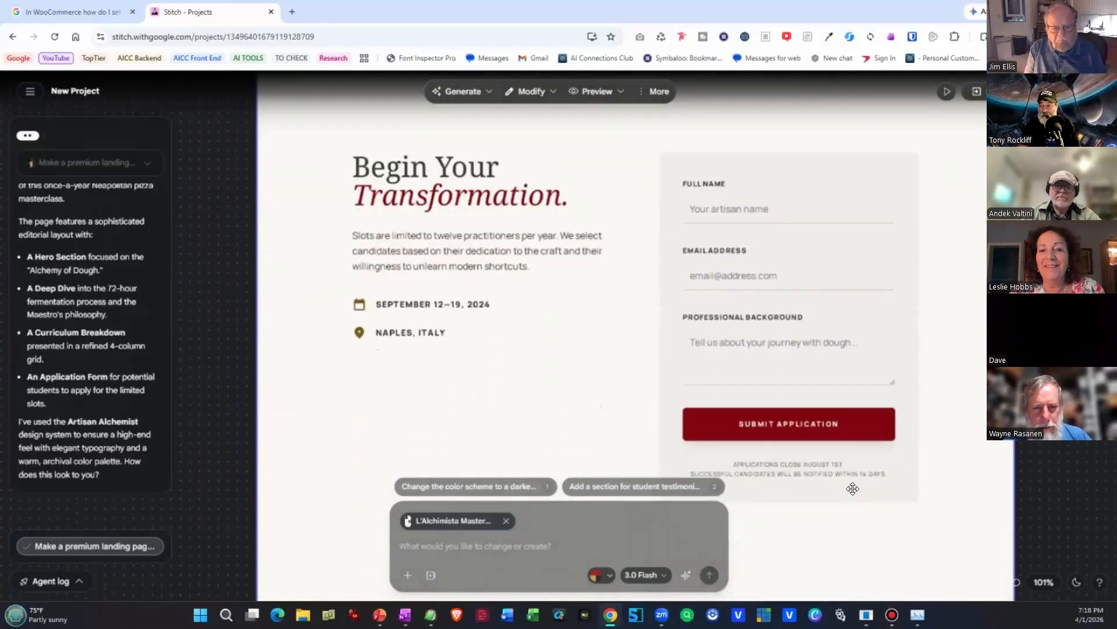
pyautogui.scroll(-5, 853, 493)
pyautogui.scroll(7, 852, 494)
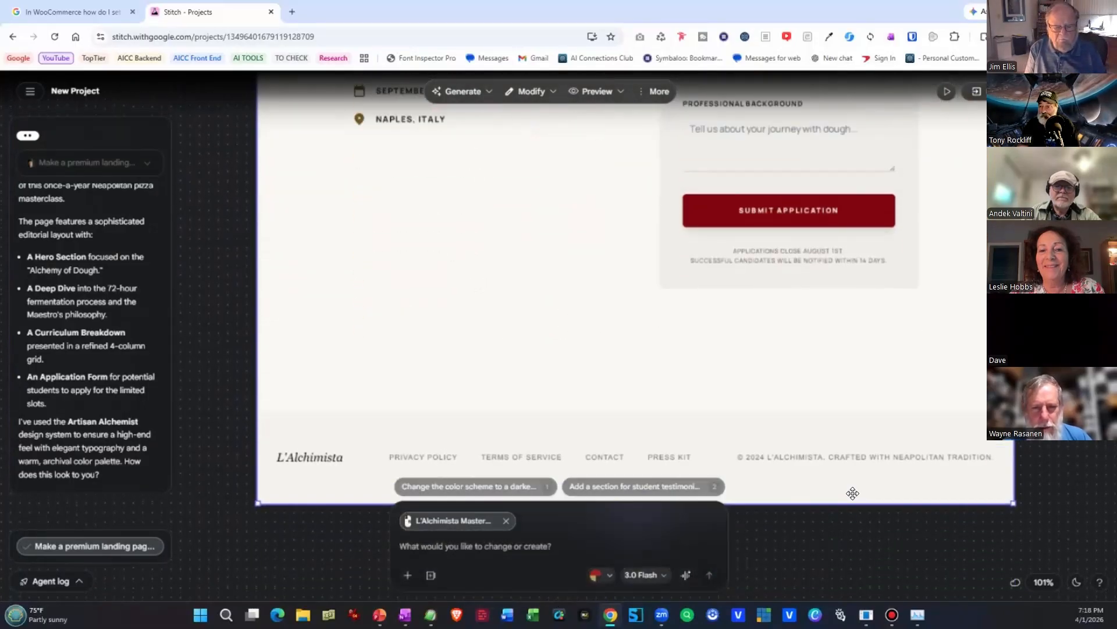
pyautogui.scroll(12, 823, 531)
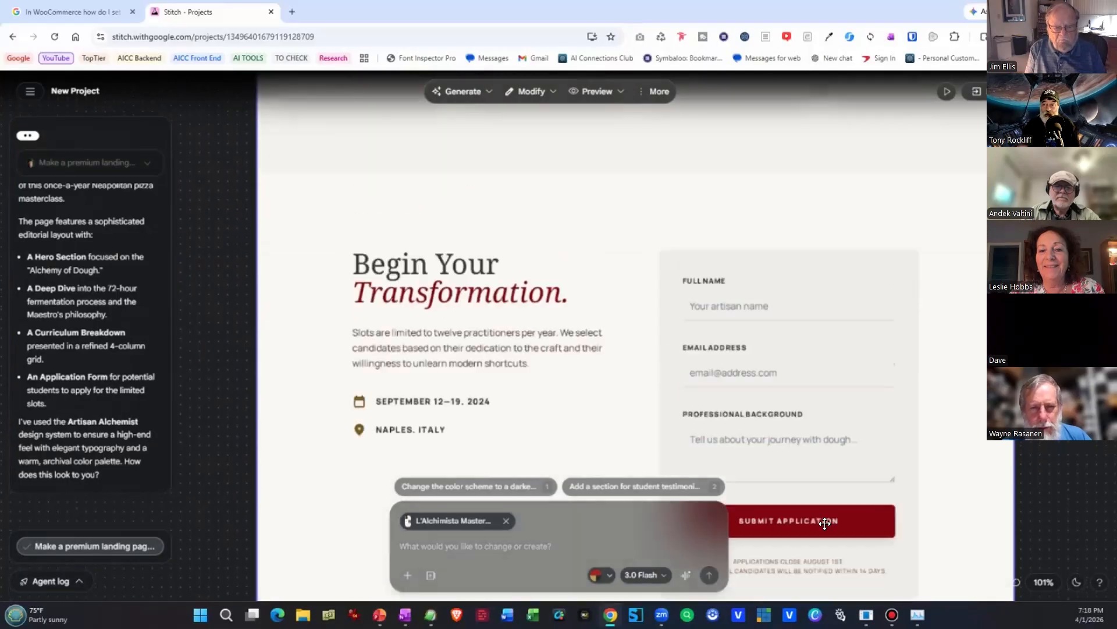
pyautogui.scroll(20, 825, 523)
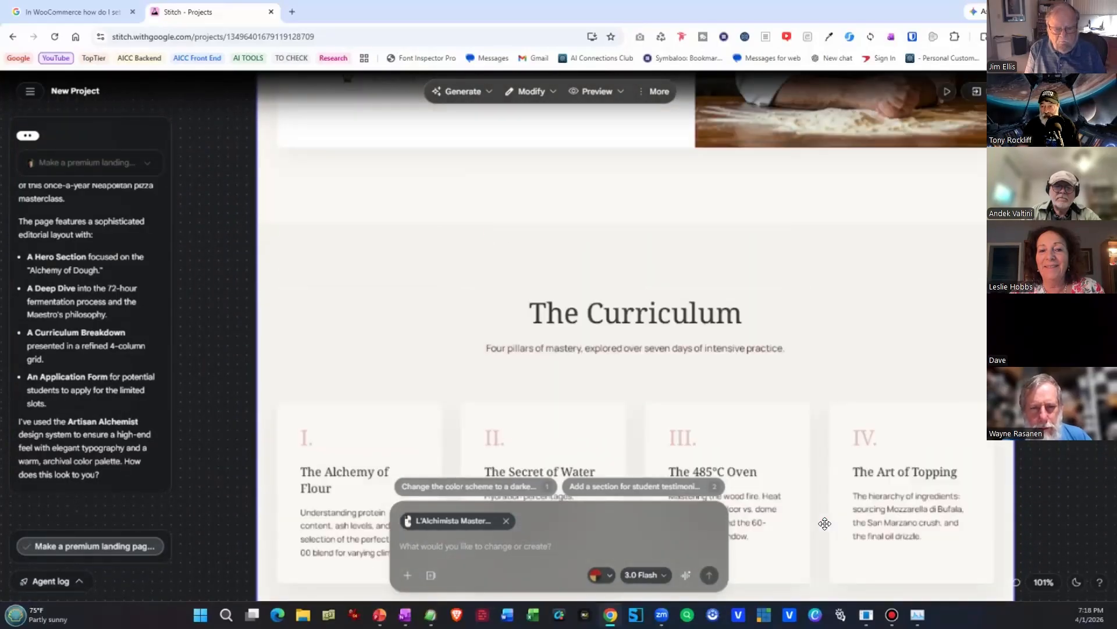
pyautogui.scroll(9, 824, 523)
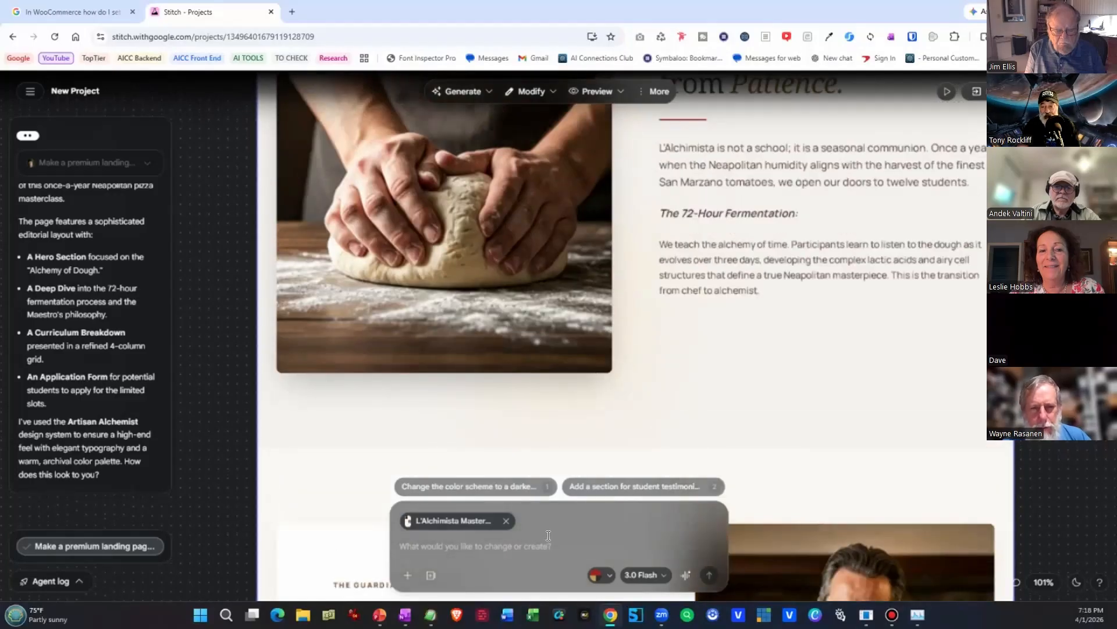
pyautogui.scroll(12, 721, 412)
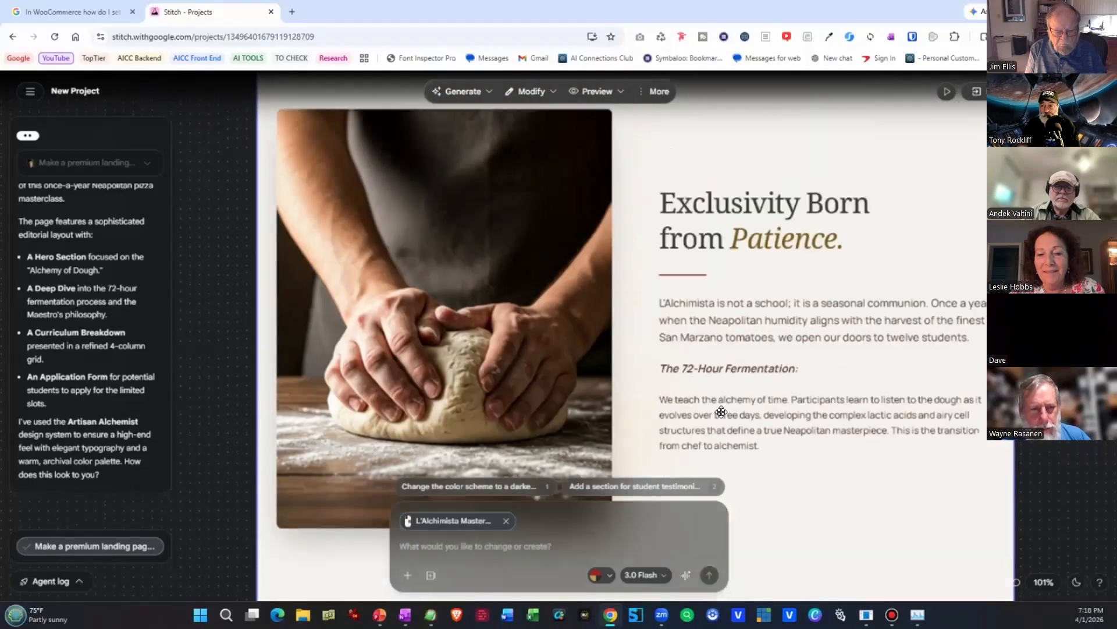
pyautogui.scroll(10, 721, 411)
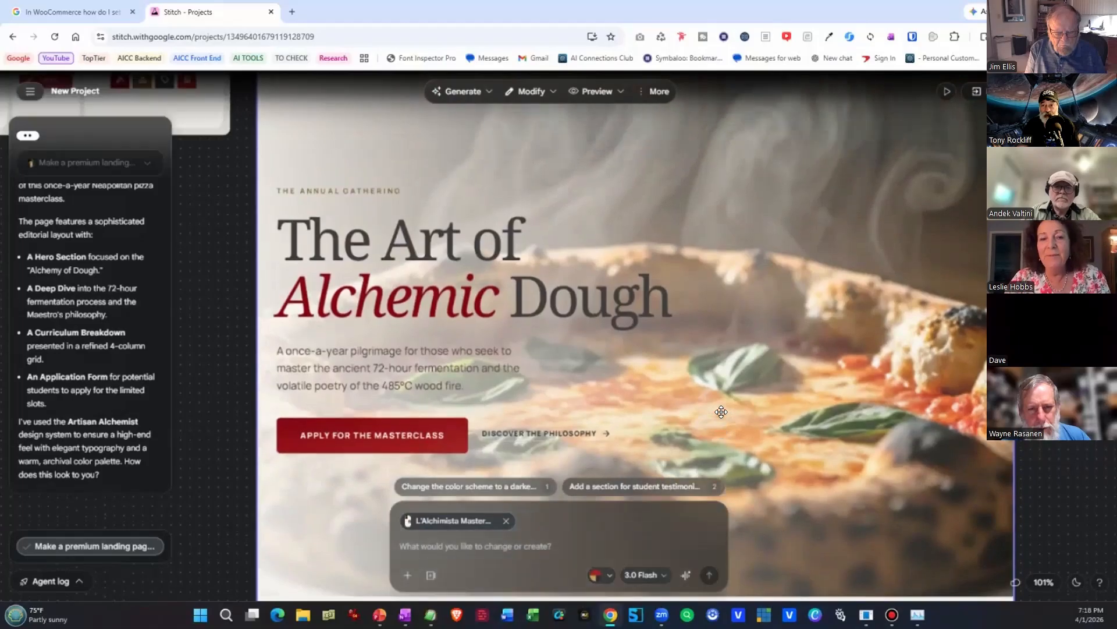
pyautogui.scroll(1, 721, 412)
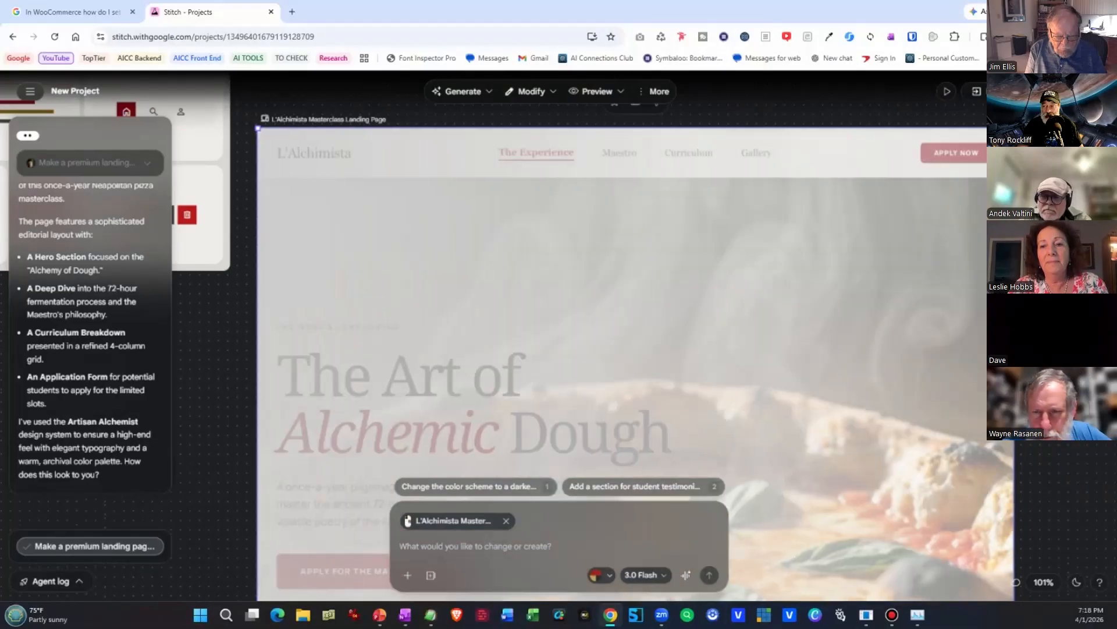
# View the element editing options for the hero heading "The Art of Alchemic Dough" and dismiss them.
pyautogui.hscroll(1, 726, 408)
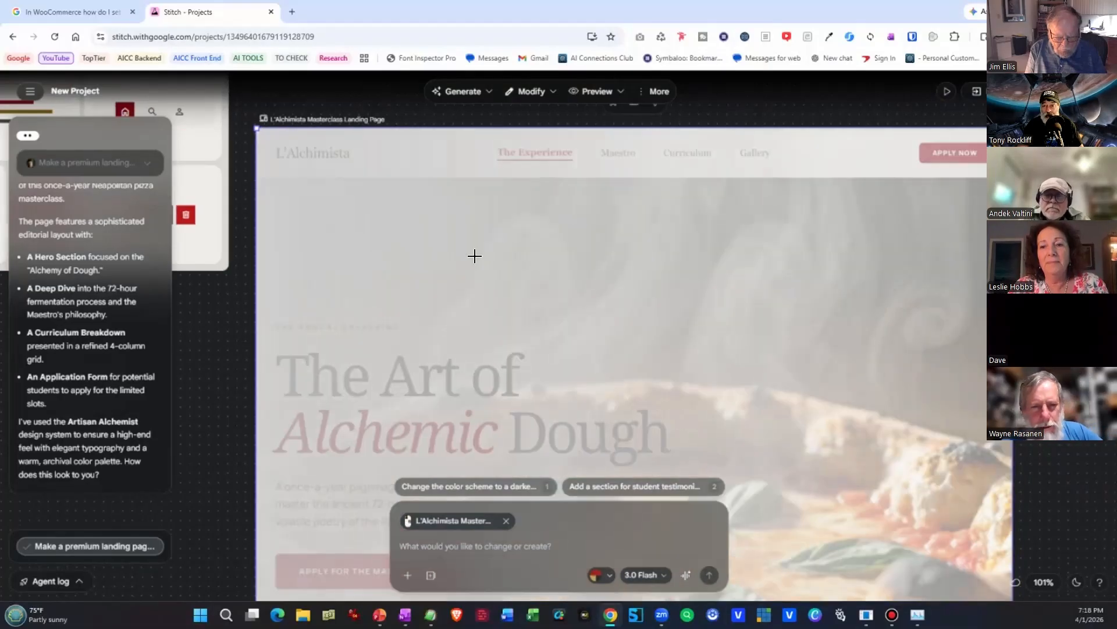
pyautogui.scroll(-3, 311, 224)
pyautogui.click(328, 200)
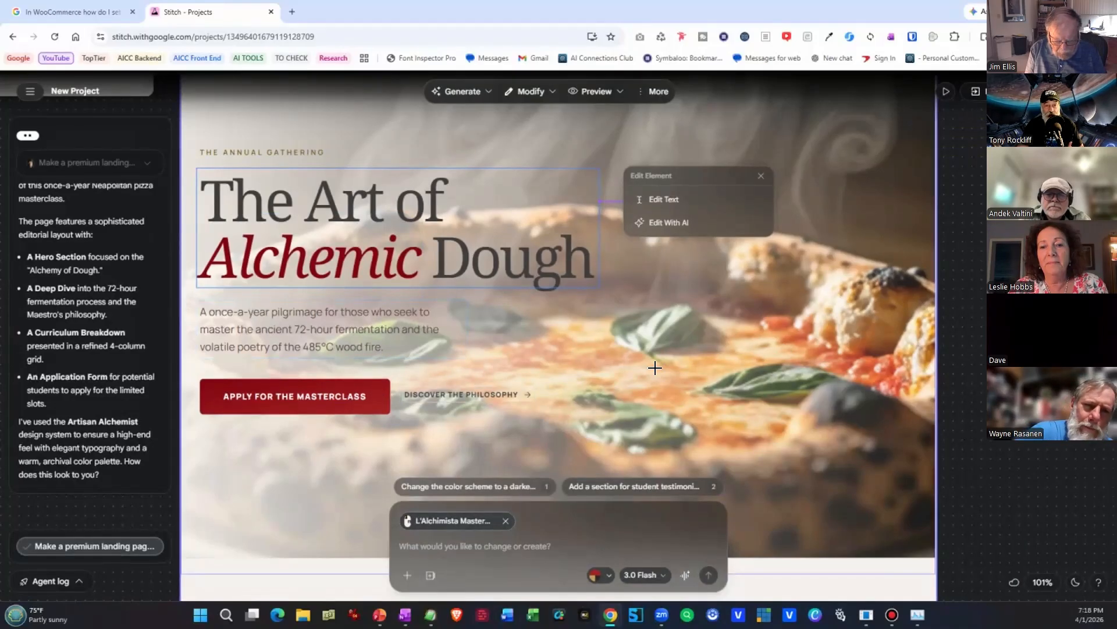
pyautogui.click(761, 177)
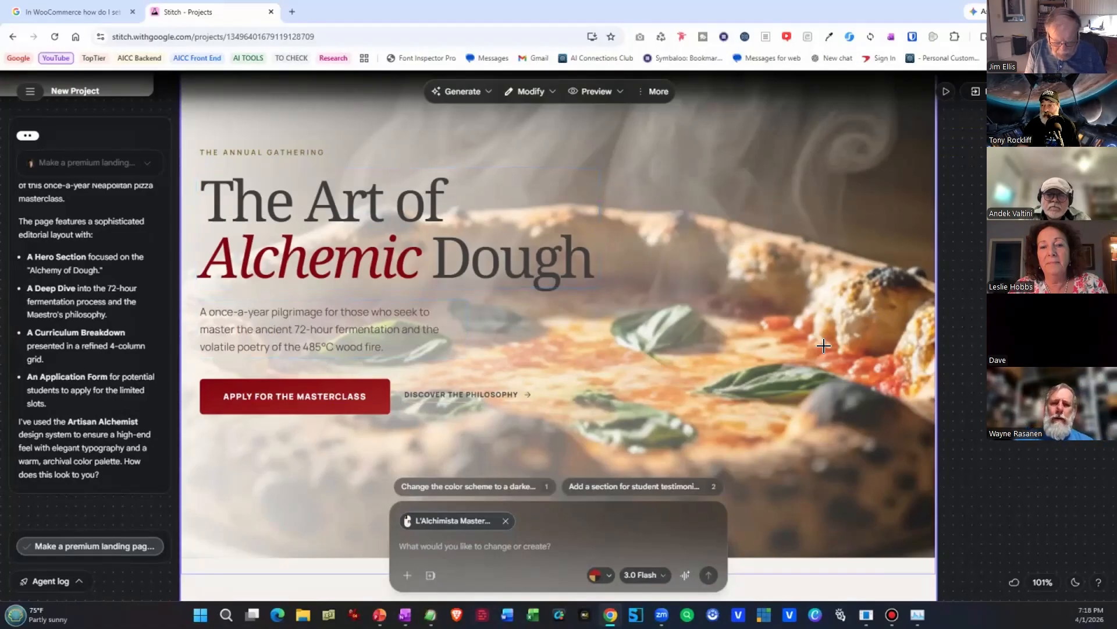
# Mark an annotation region around the "Exclusivity Born from Patience" heading and its paragraphs, and clear the page selection.
pyautogui.scroll(-1, 809, 332)
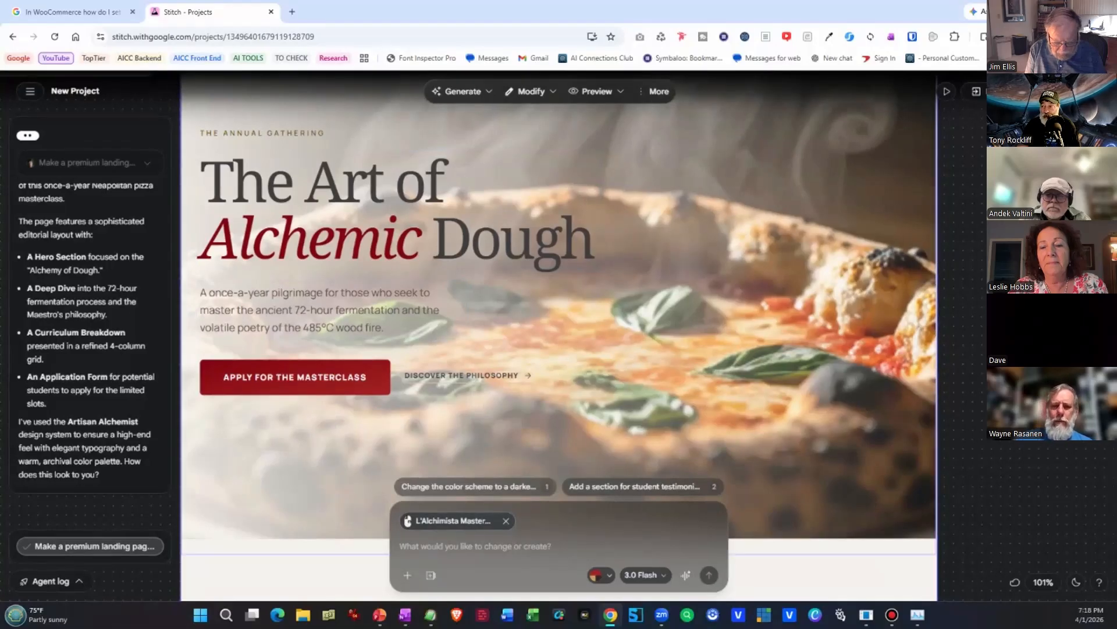
pyautogui.scroll(-5, 712, 319)
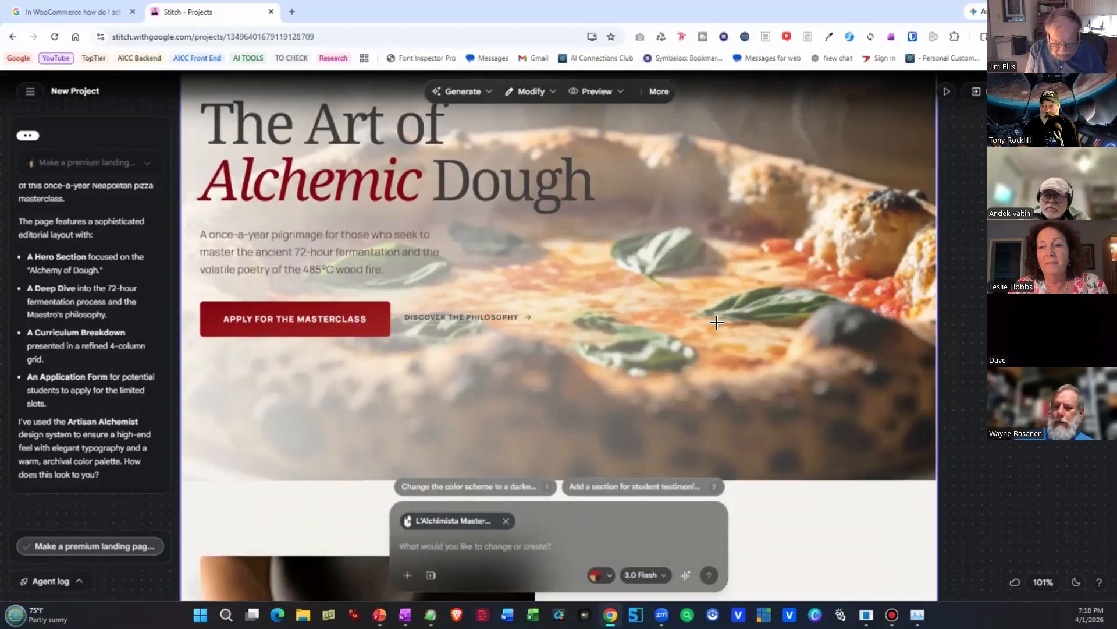
pyautogui.scroll(-8, 712, 319)
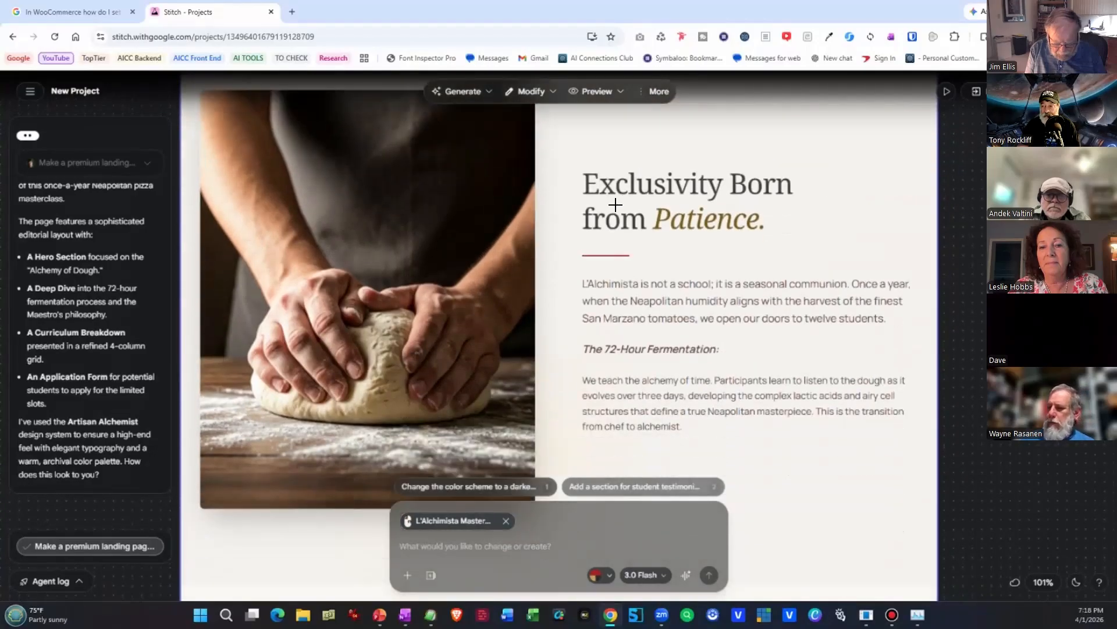
pyautogui.moveTo(577, 170); pyautogui.dragTo(914, 451)
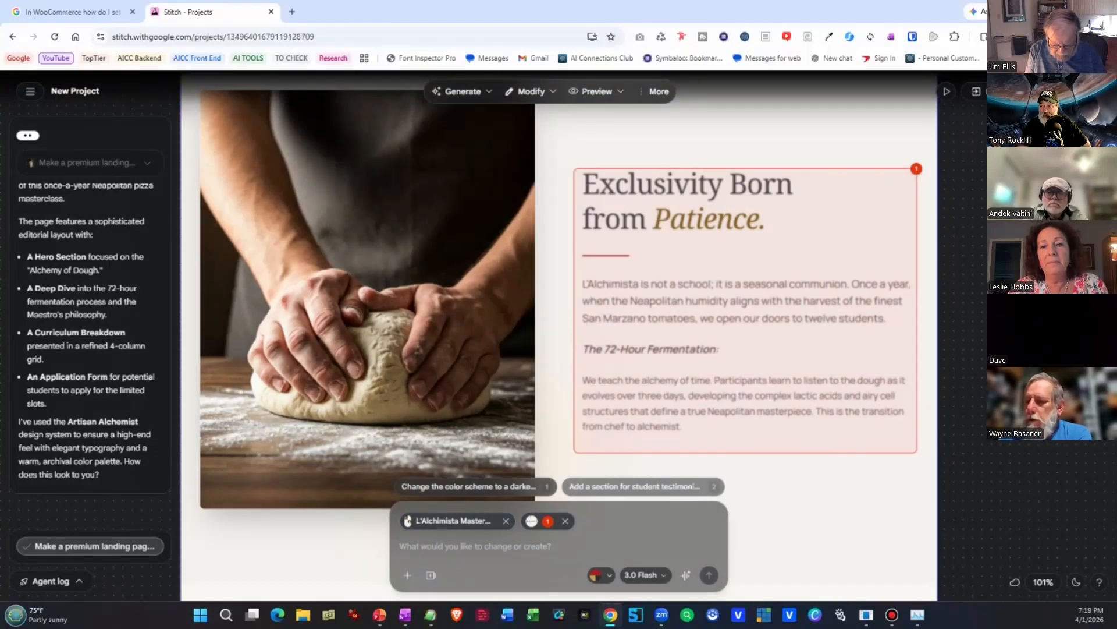
pyautogui.press('Escape')
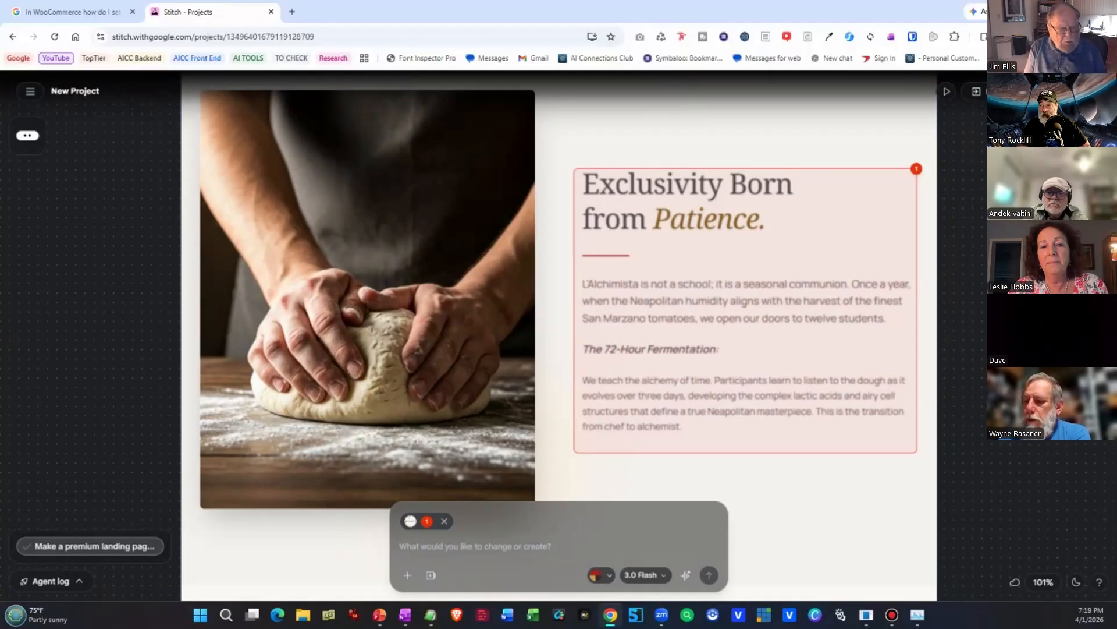
pyautogui.click(920, 155)
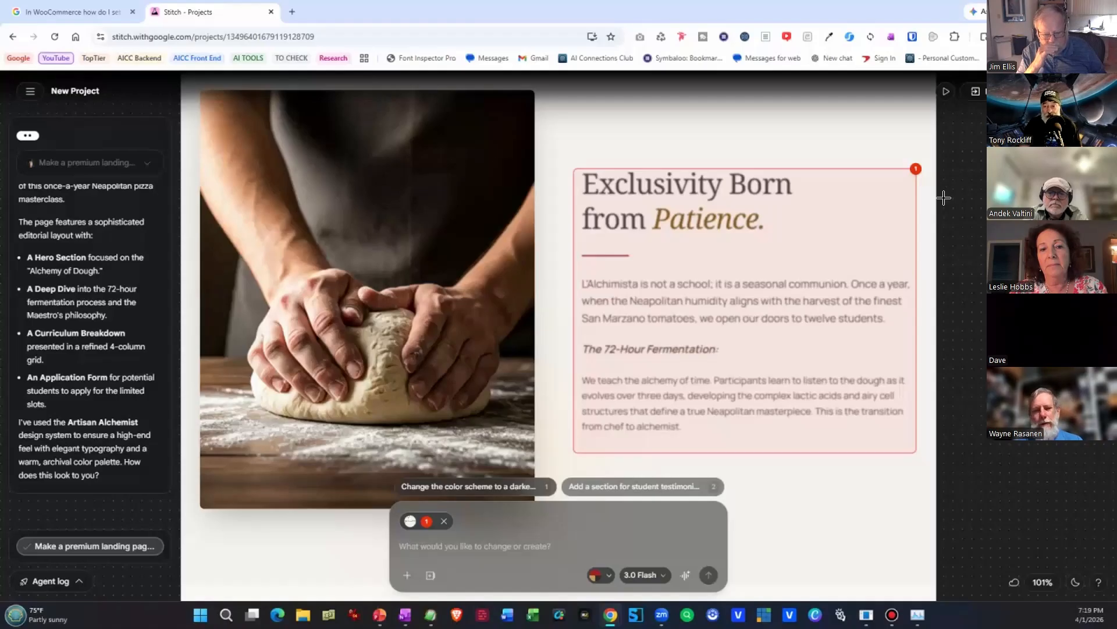
pyautogui.scroll(-3, 805, 244)
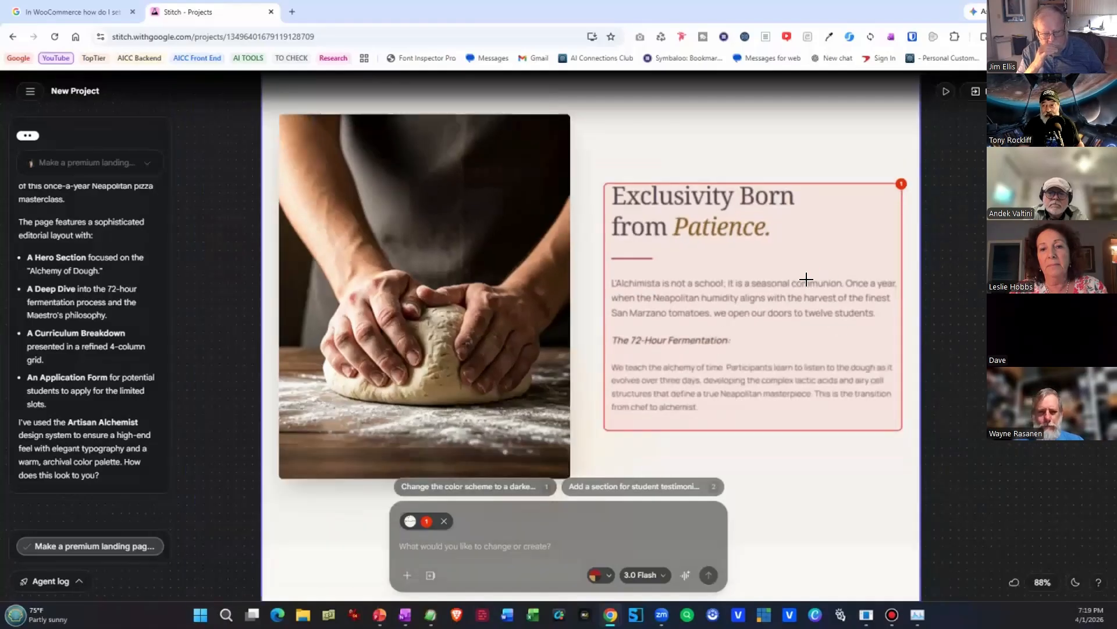
# Start a live voice session with the assistant and request a luxurious, premium dark theme for the entire L'Alchimista Masterclass Landing Page.
pyautogui.scroll(5, 929, 314)
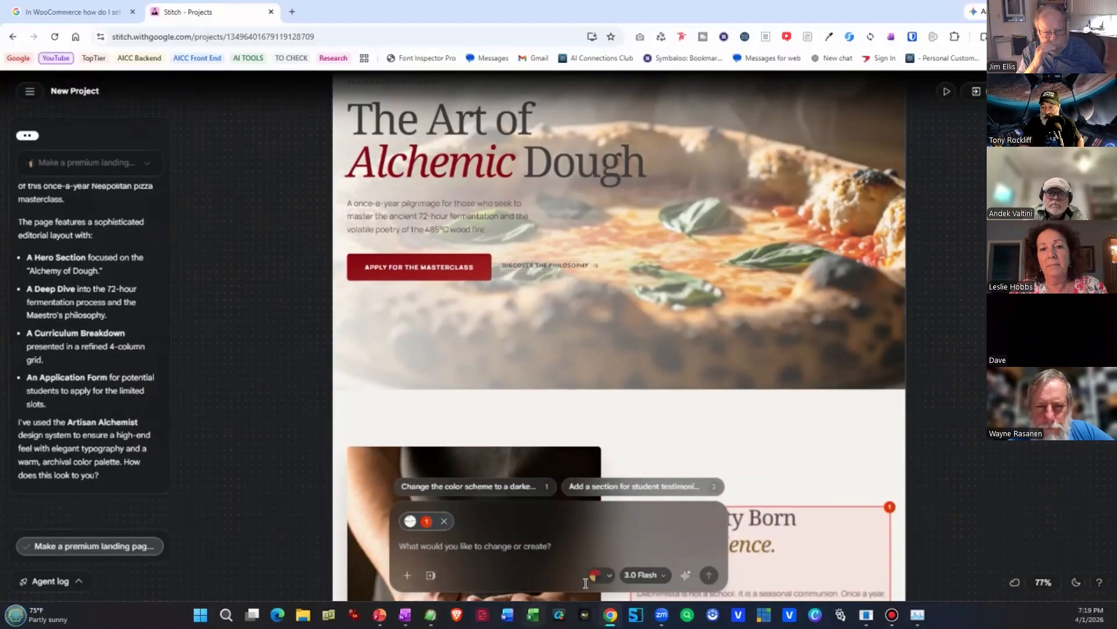
pyautogui.click(685, 575)
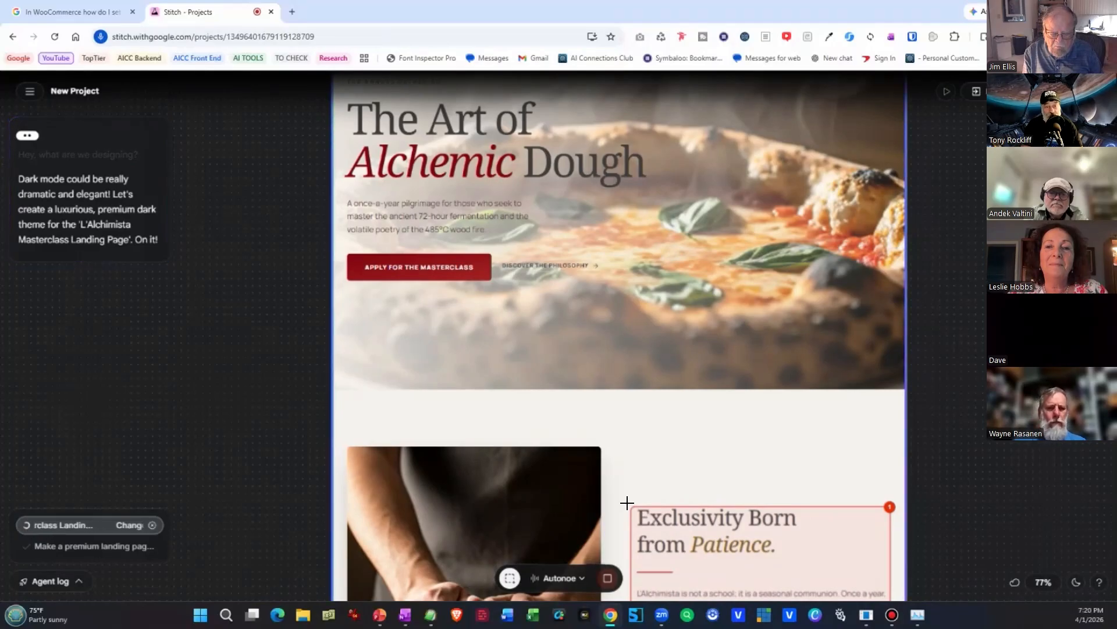
pyautogui.scroll(-1, 760, 507)
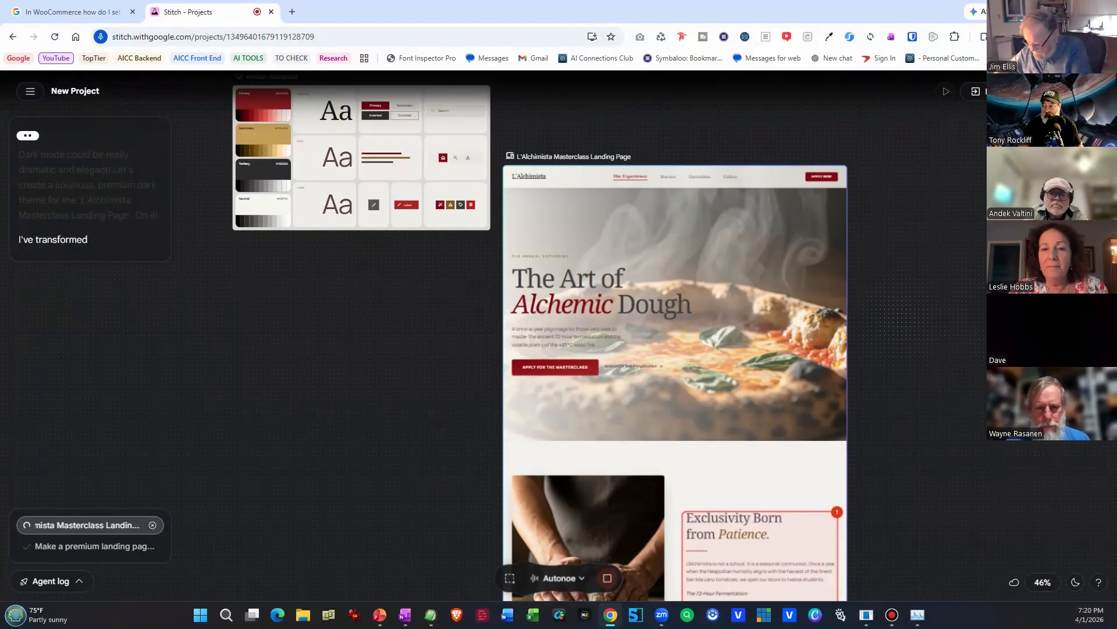
pyautogui.scroll(-10, 938, 472)
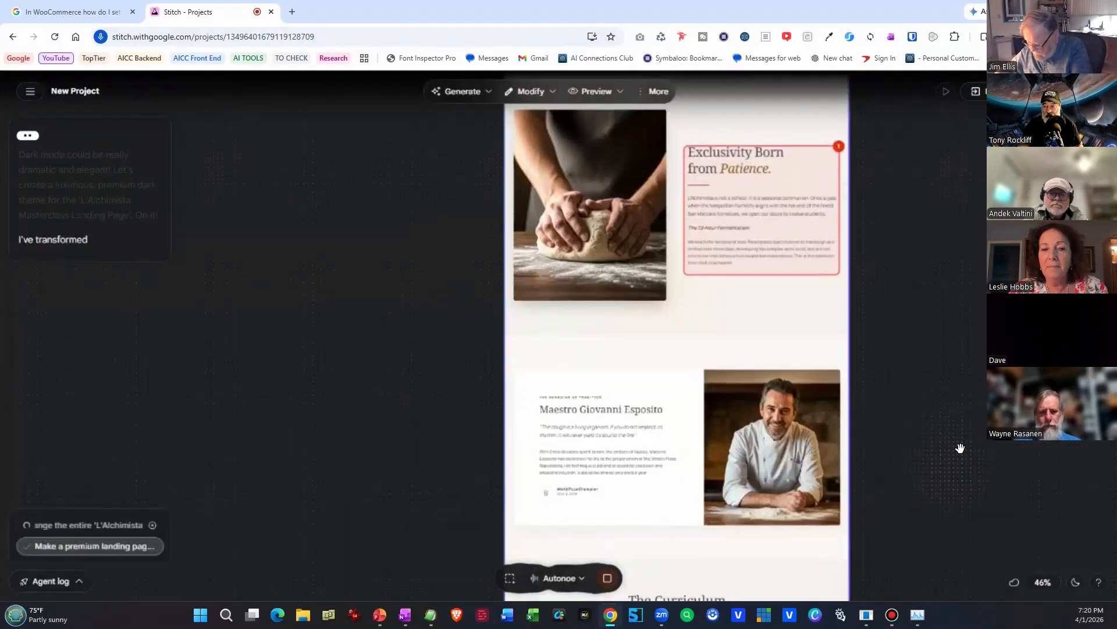
pyautogui.scroll(-2, 765, 429)
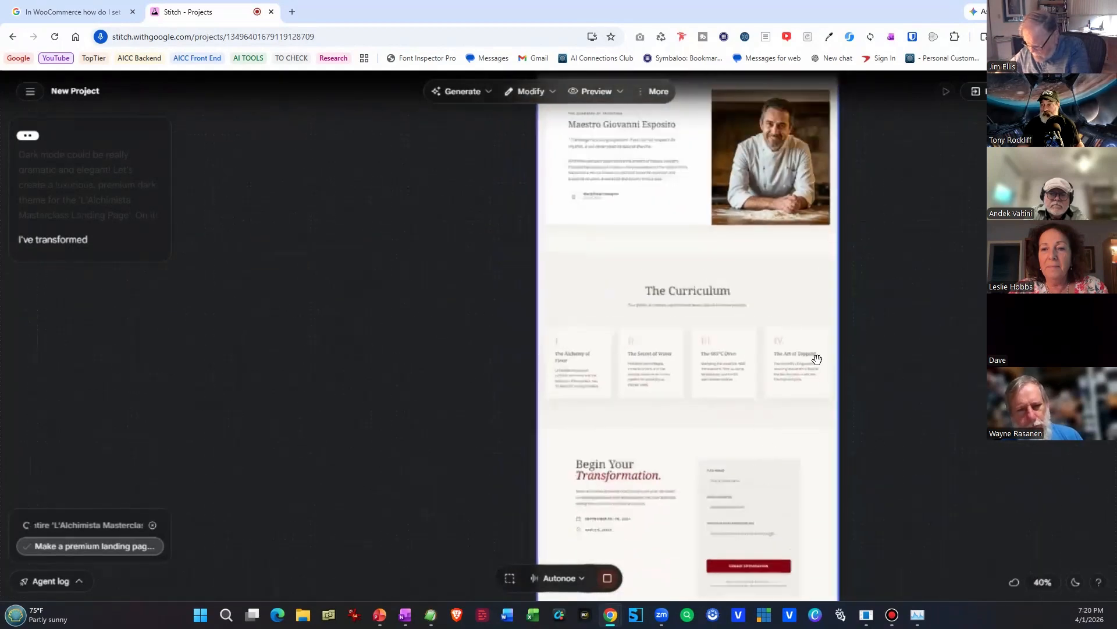
pyautogui.scroll(-5, 864, 381)
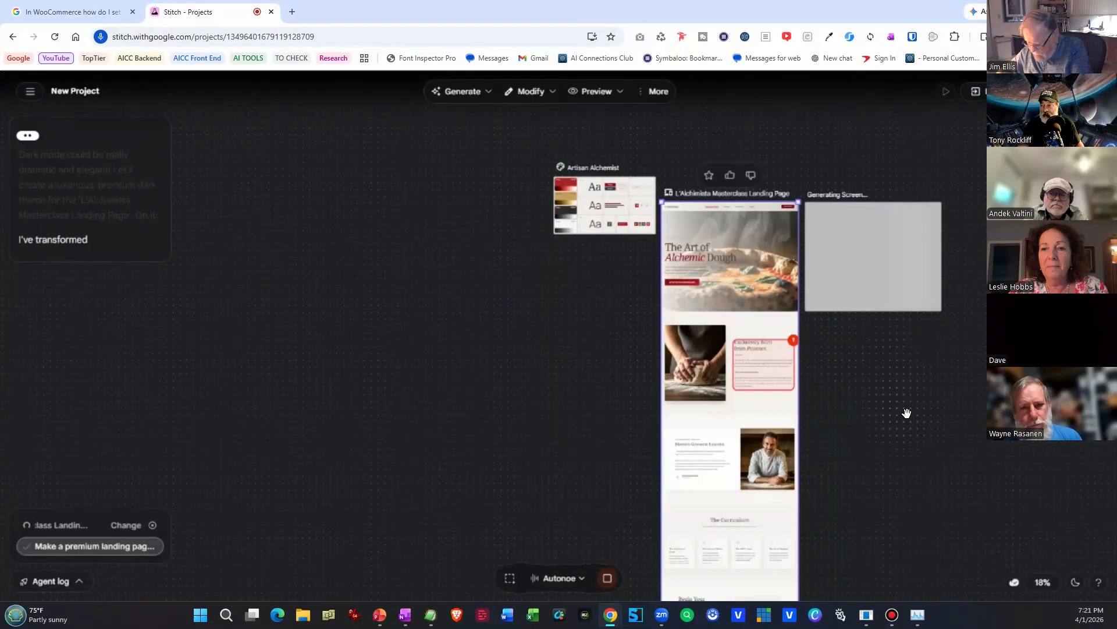
pyautogui.moveTo(907, 415); pyautogui.dragTo(897, 414)
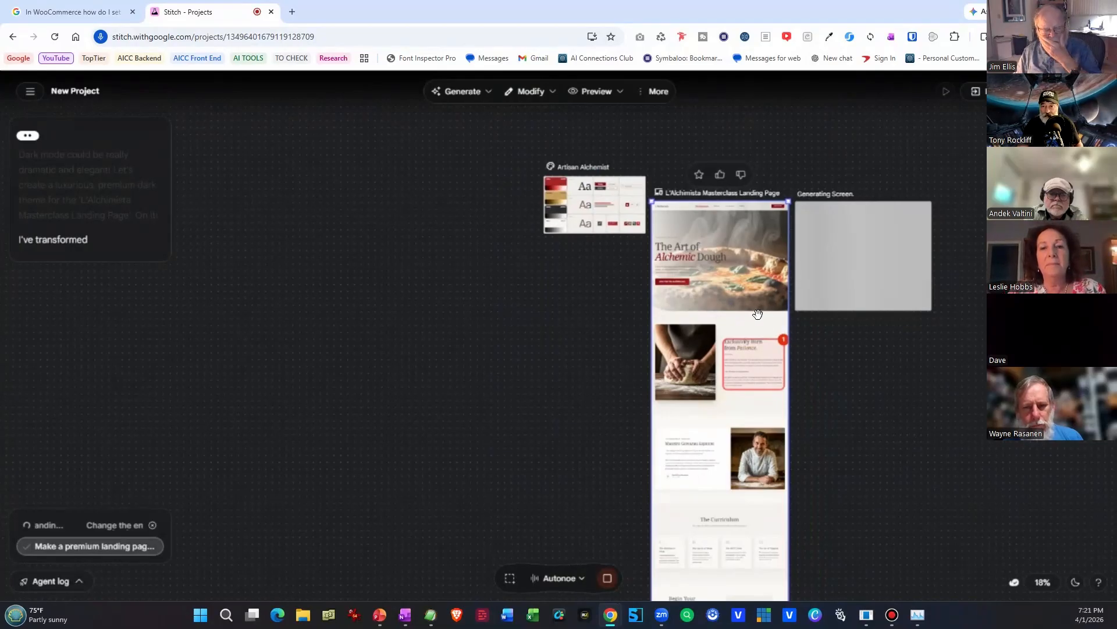
pyautogui.scroll(4, 758, 314)
pyautogui.scroll(-1, 757, 314)
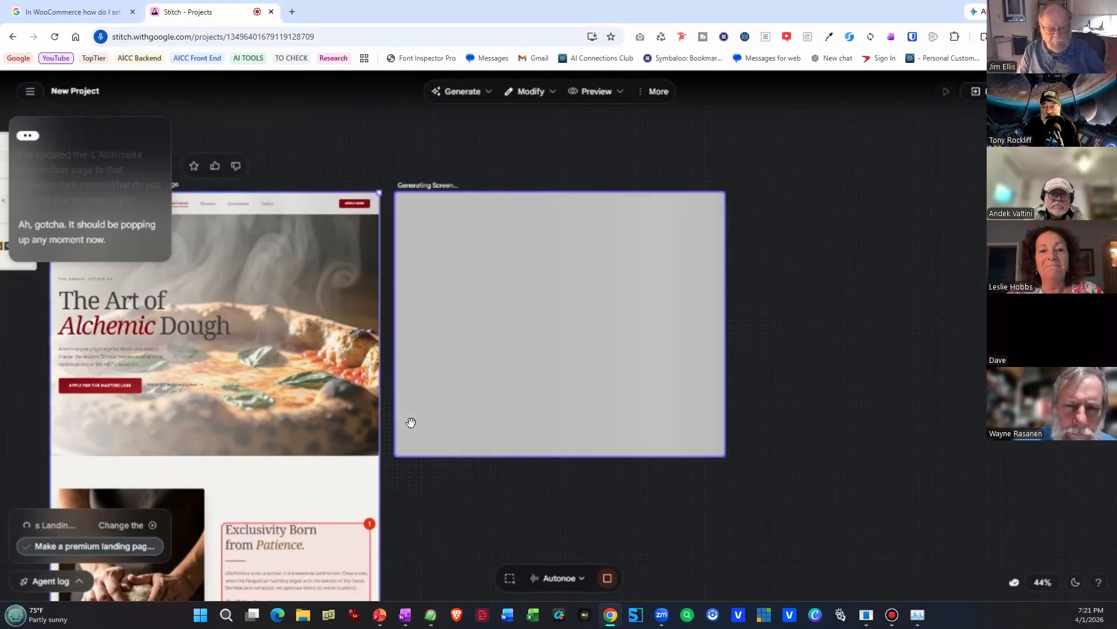
pyautogui.moveTo(524, 496); pyautogui.dragTo(573, 477)
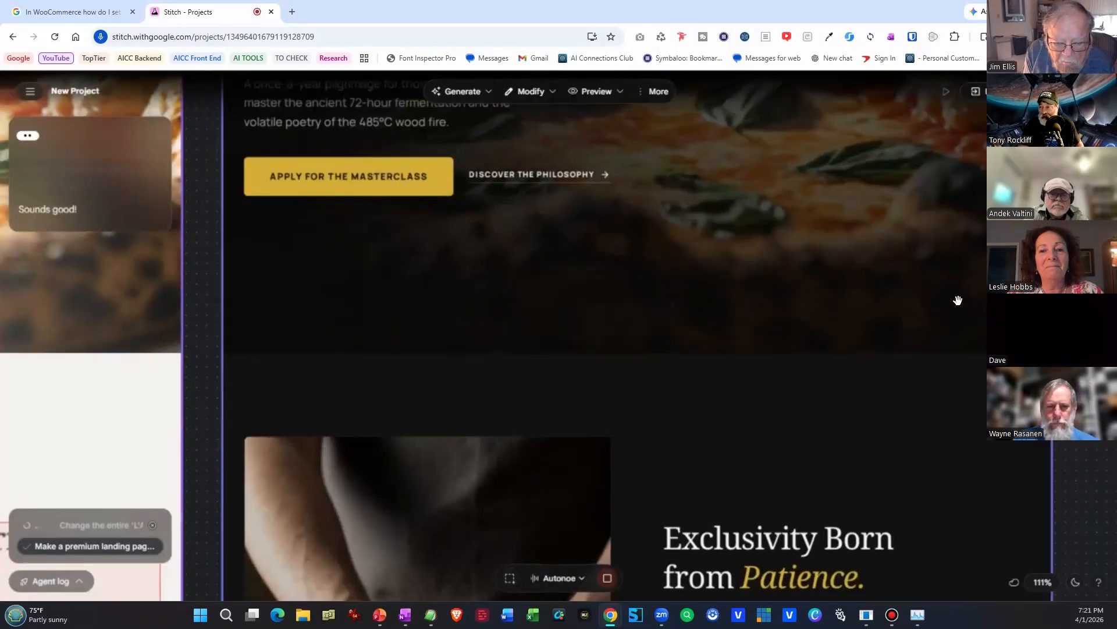
# Review the generated Noir Edition of the landing page from the hero section through the Maestro and curriculum sections to the application form and footer.
pyautogui.scroll(8, 831, 354)
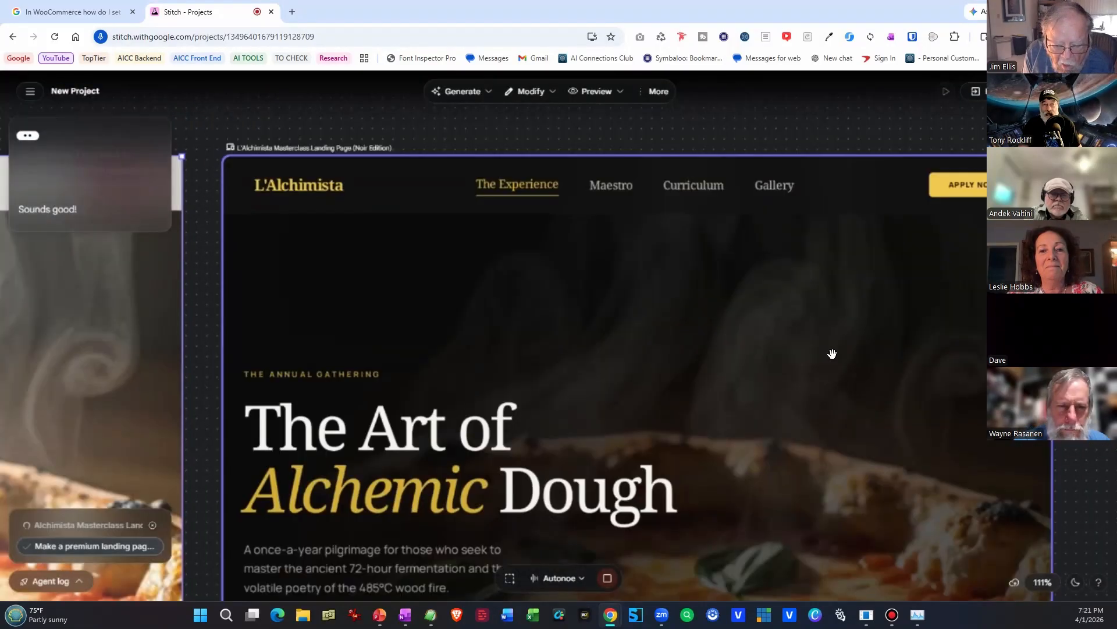
pyautogui.scroll(-2, 831, 356)
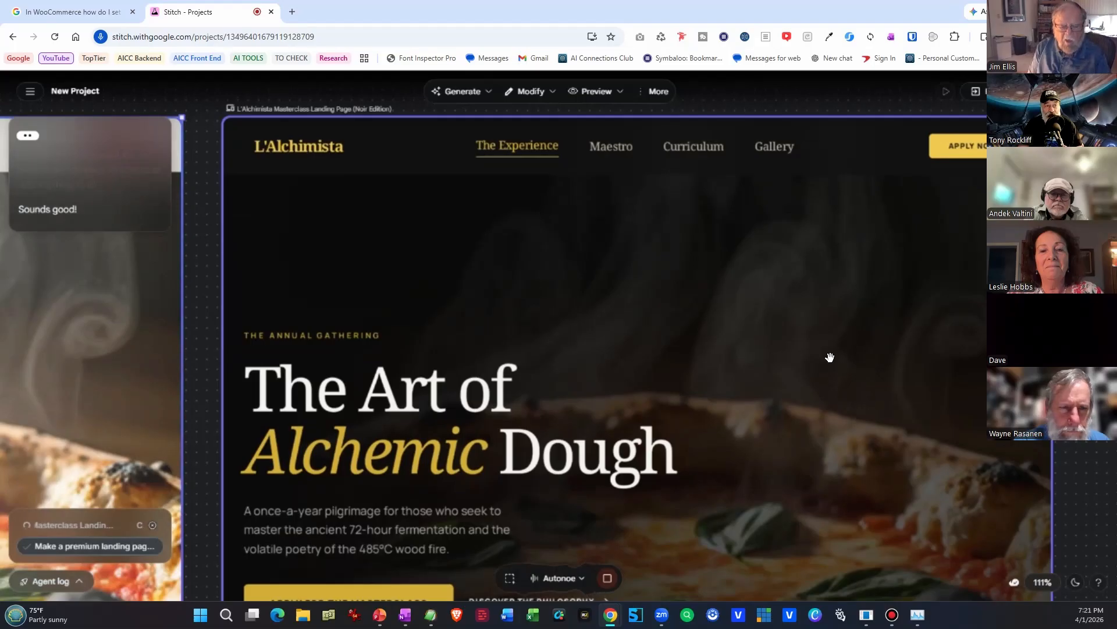
pyautogui.scroll(-4, 829, 357)
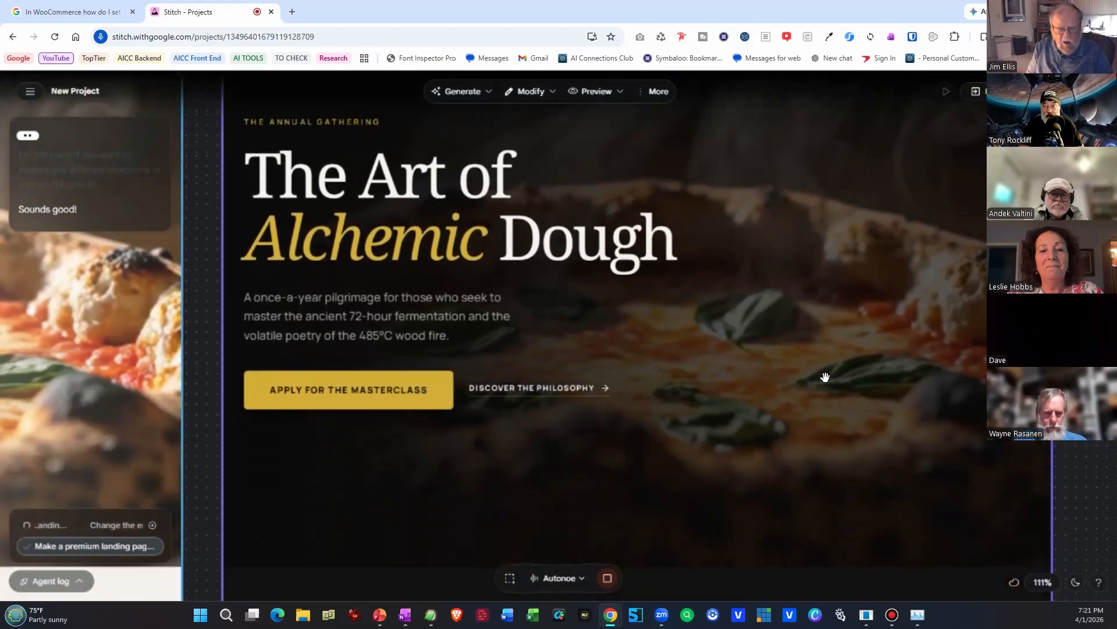
pyautogui.scroll(-10, 826, 377)
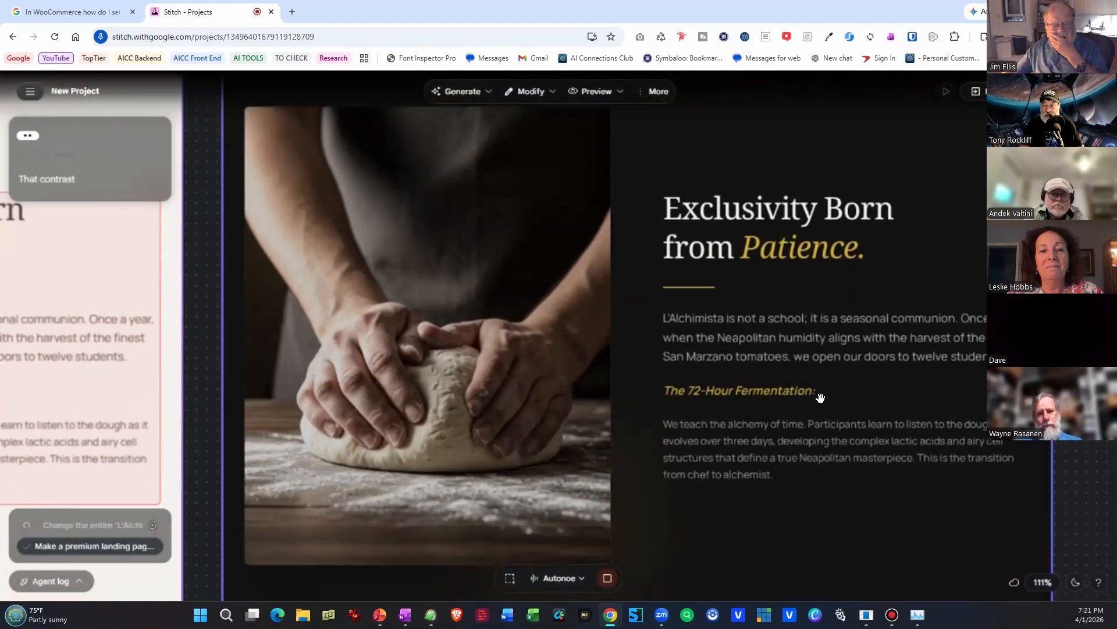
pyautogui.scroll(-9, 821, 397)
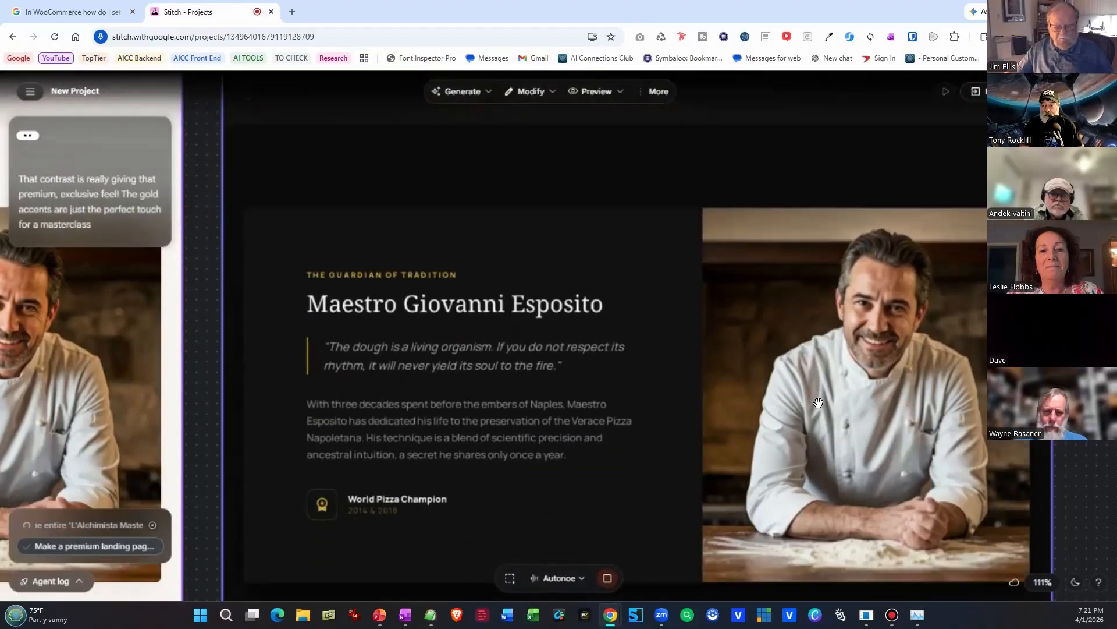
pyautogui.scroll(-7, 818, 403)
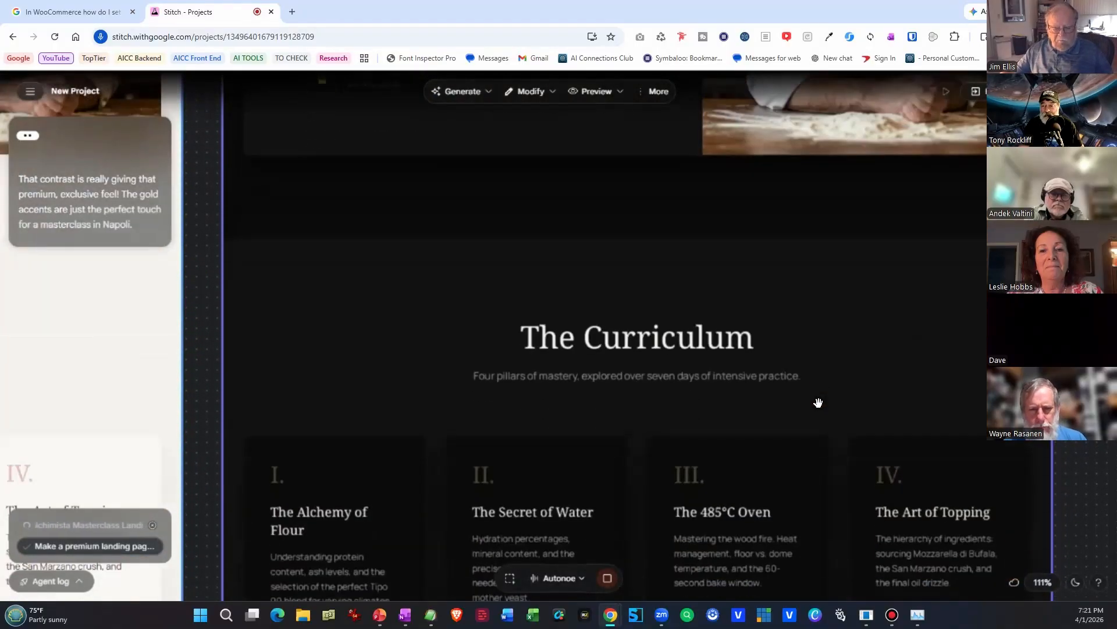
pyautogui.scroll(-7, 818, 403)
pyautogui.scroll(-6, 818, 403)
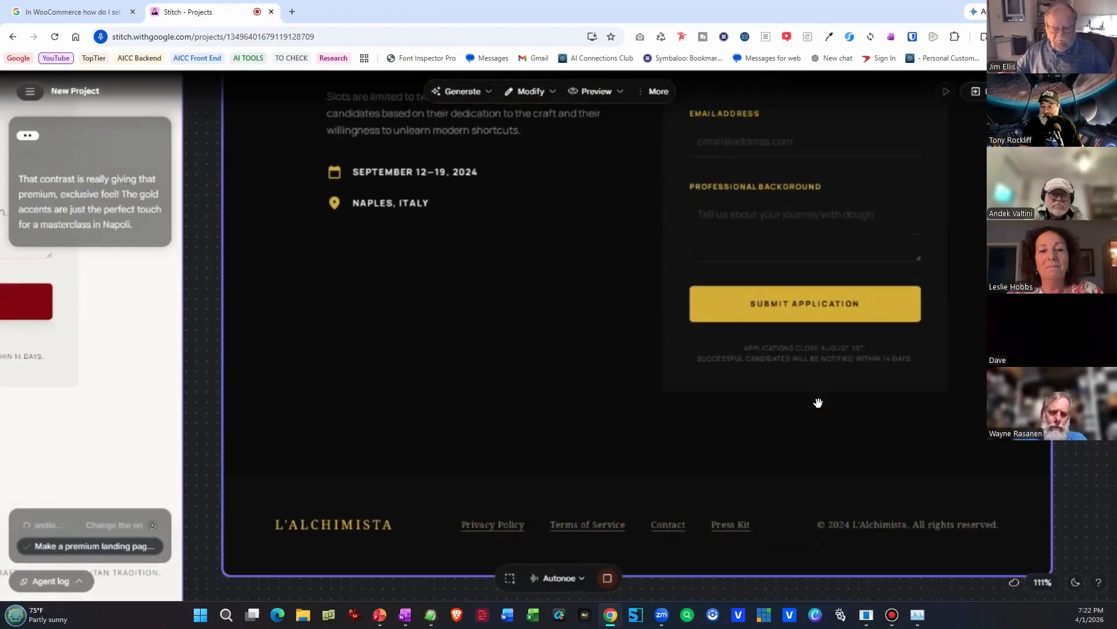
pyautogui.scroll(-2, 818, 403)
# Ask the voice assistant to move the Maestro's picture in the Noir Edition and replace it with a younger Neapolitan pizzaiolo.
pyautogui.scroll(5, 818, 403)
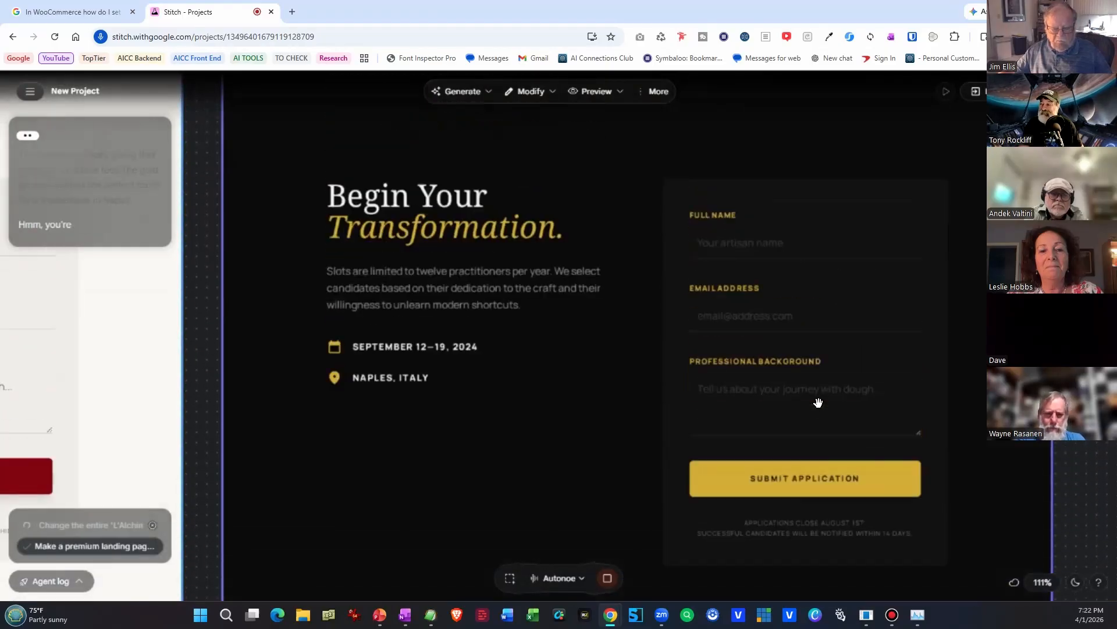
pyautogui.scroll(10, 818, 403)
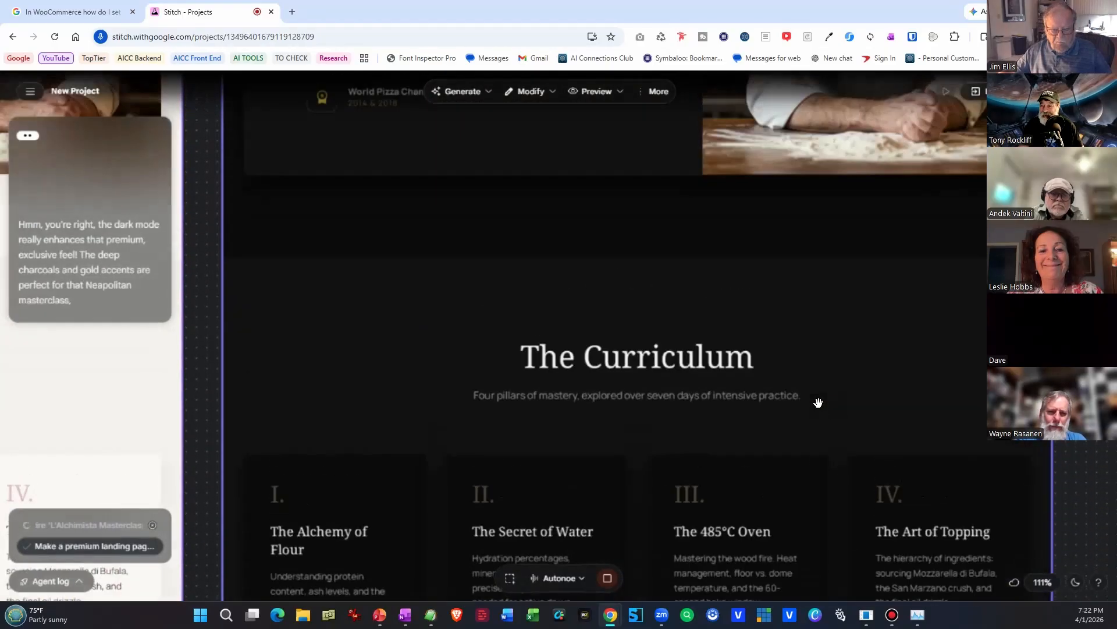
pyautogui.scroll(7, 818, 403)
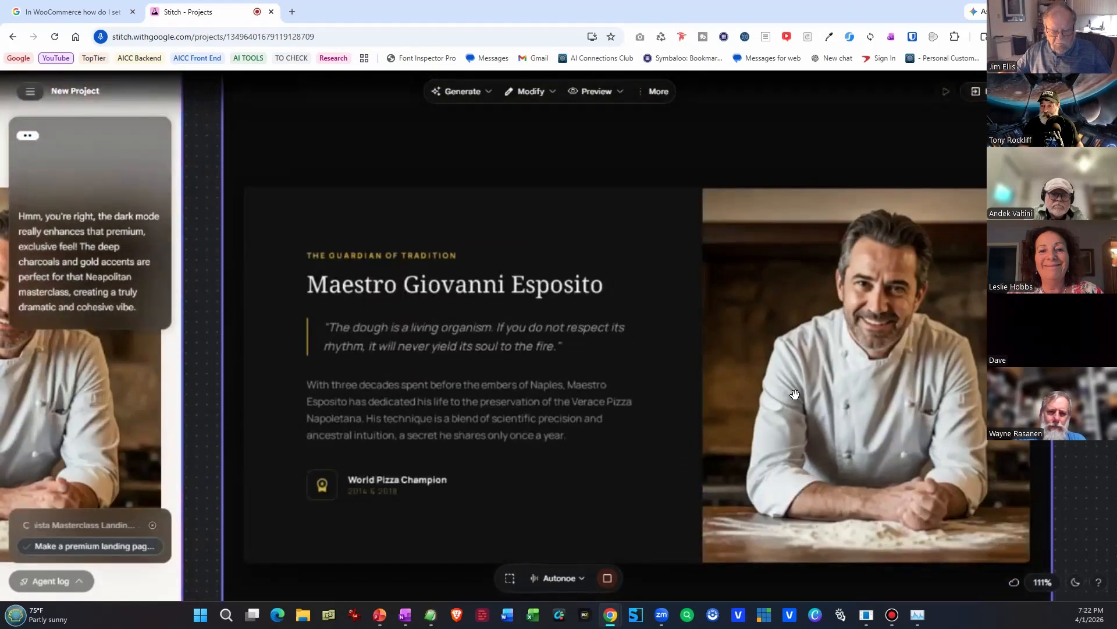
pyautogui.keyDown('ctrl'); pyautogui.scroll(-2, 780, 381); pyautogui.keyUp('ctrl')
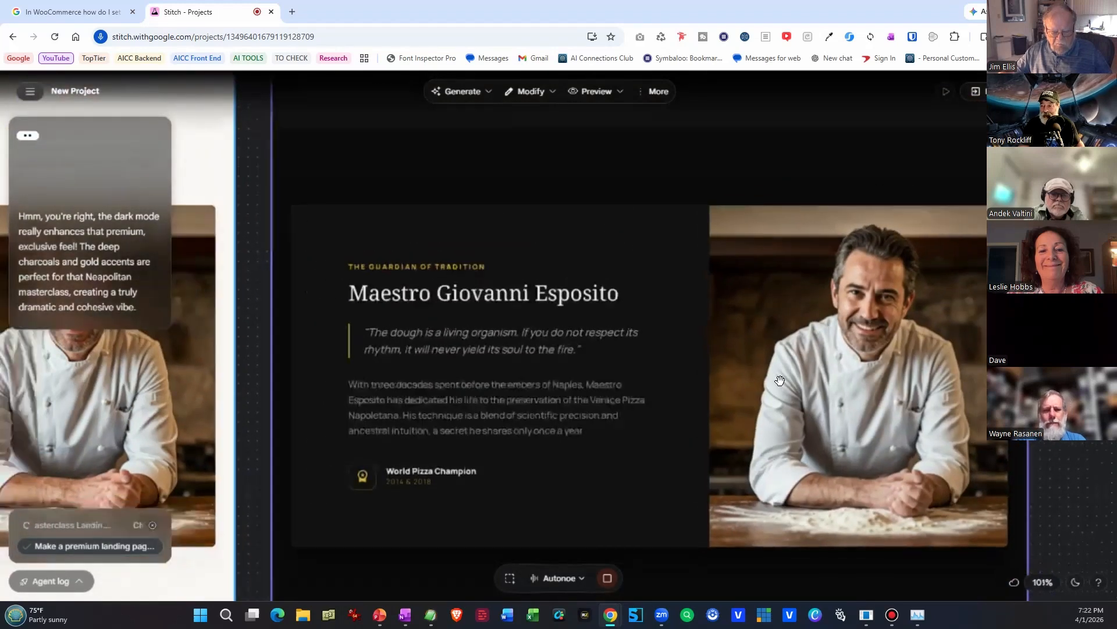
pyautogui.keyDown('ctrl'); pyautogui.scroll(-5, 780, 382); pyautogui.keyUp('ctrl')
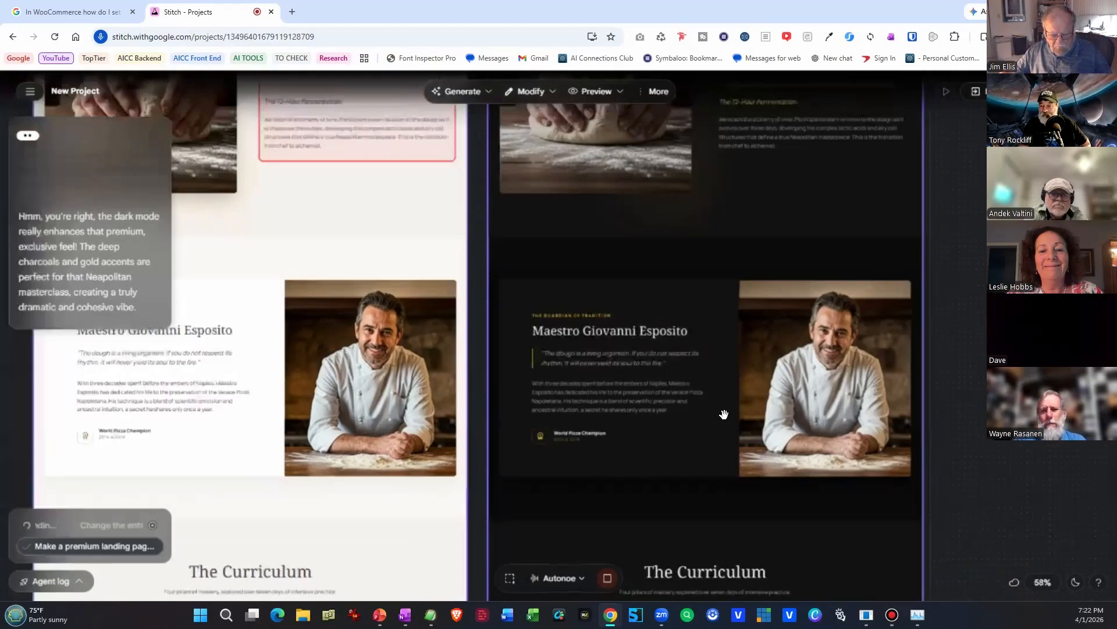
pyautogui.keyDown('ctrl'); pyautogui.scroll(-6, 610, 465); pyautogui.keyUp('ctrl')
pyautogui.keyDown('ctrl'); pyautogui.scroll(1, 606, 466); pyautogui.keyUp('ctrl')
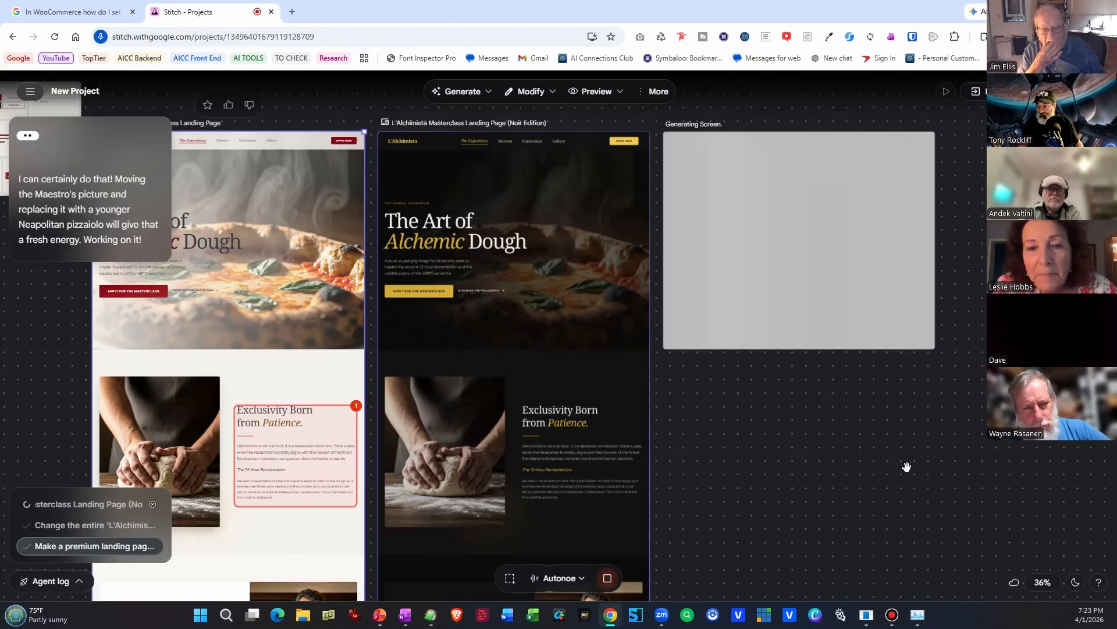
pyautogui.scroll(5, 906, 466)
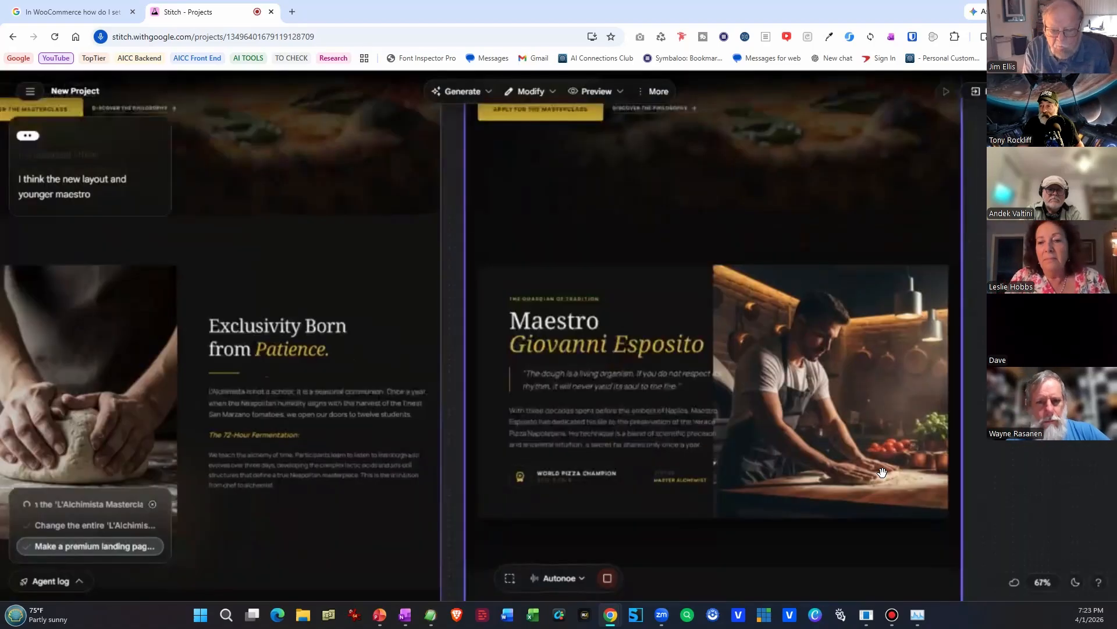
# Ask the voice assistant to refine the Maestro section's layout balance and deepen its noir aesthetic.
pyautogui.scroll(4, 882, 473)
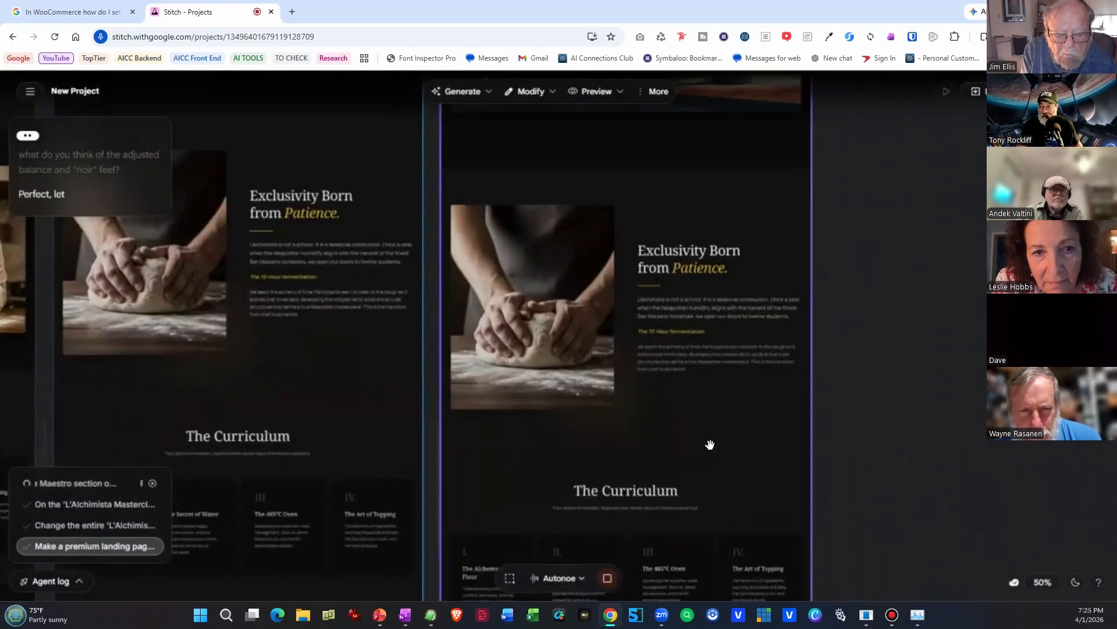
pyautogui.scroll(2, 710, 445)
pyautogui.moveTo(772, 390); pyautogui.dragTo(777, 410)
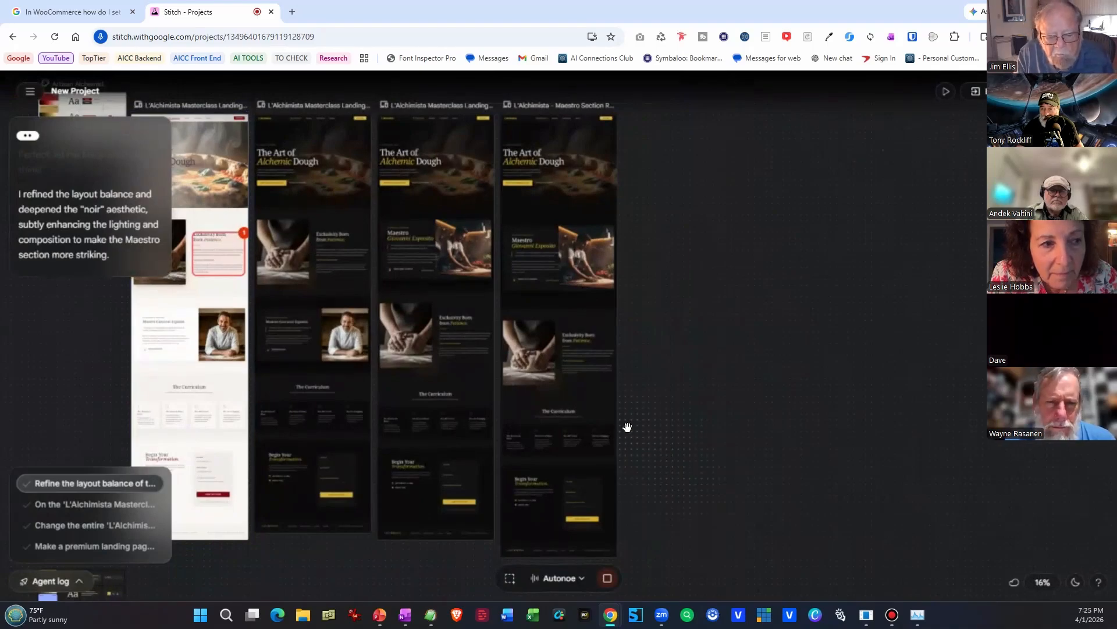
# Examine the Maestro section in the Maestro Section Refinement screen alongside the previous Noir Edition version.
pyautogui.click(611, 412)
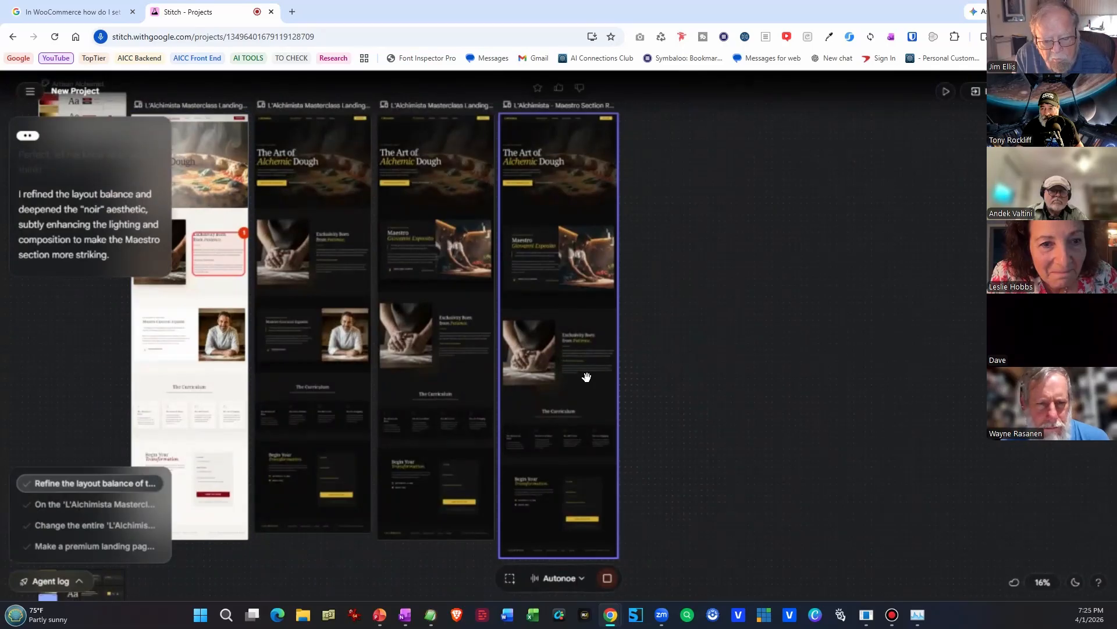
pyautogui.scroll(1, 563, 271)
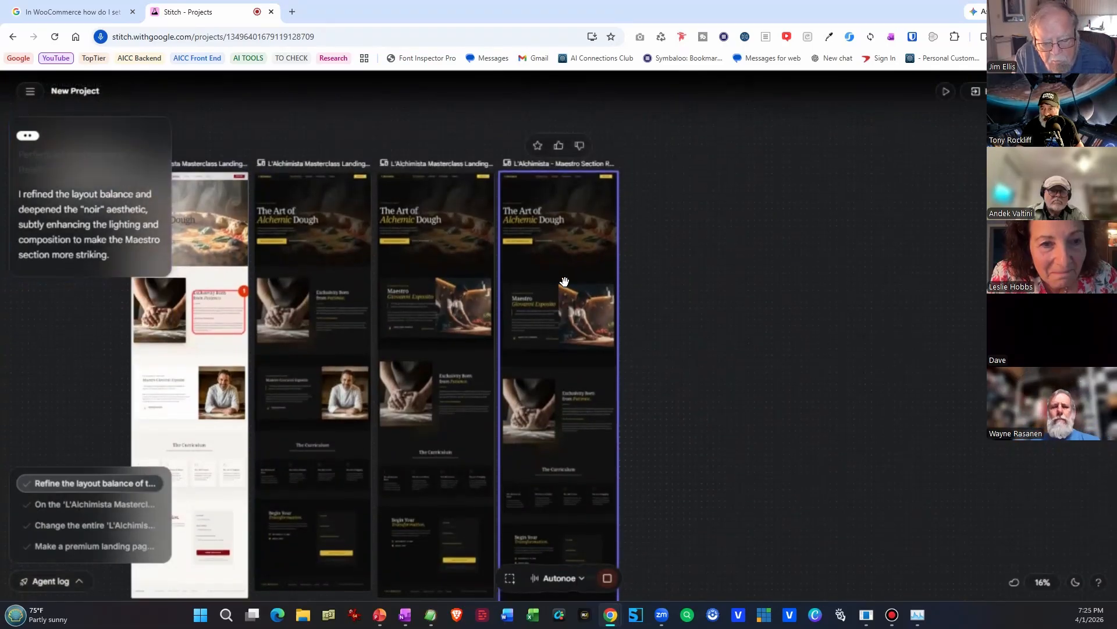
pyautogui.scroll(5, 577, 326)
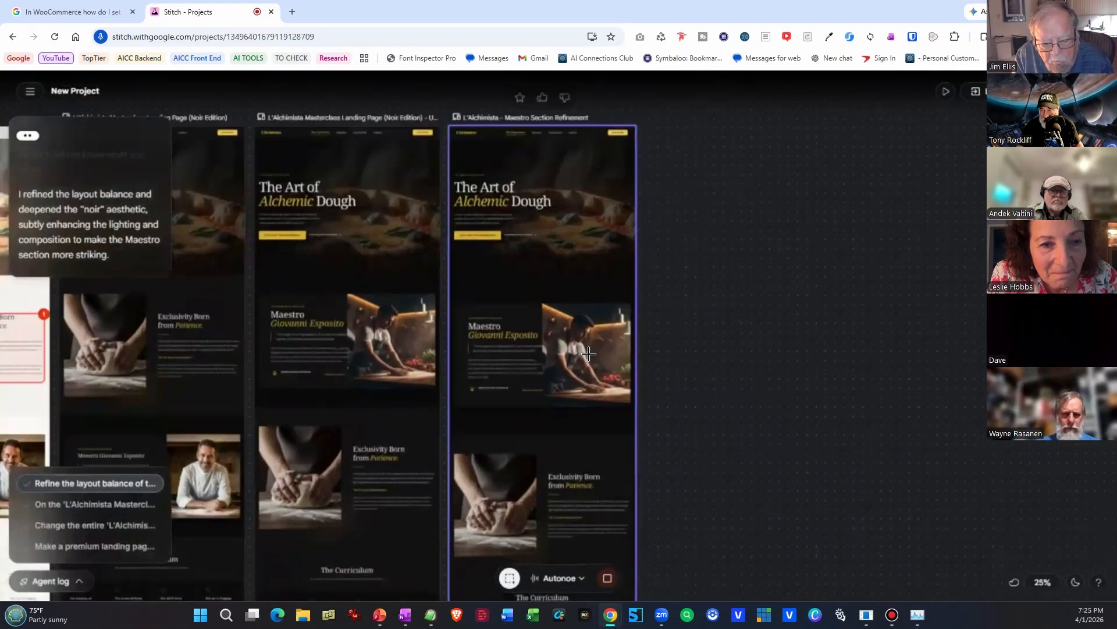
pyautogui.scroll(3, 587, 354)
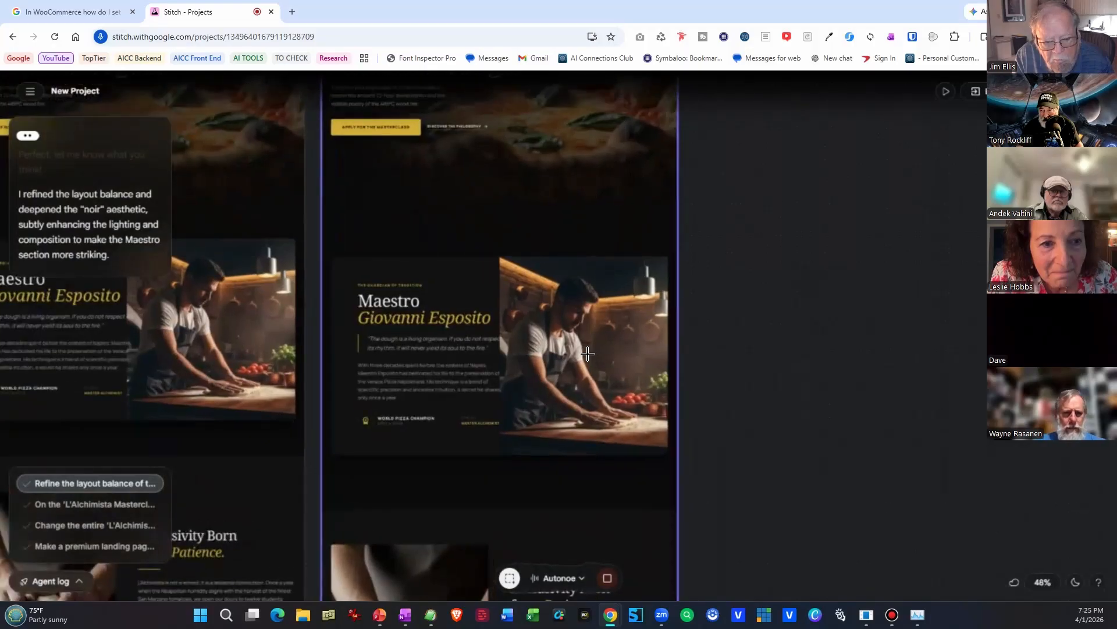
pyautogui.scroll(-3, 580, 352)
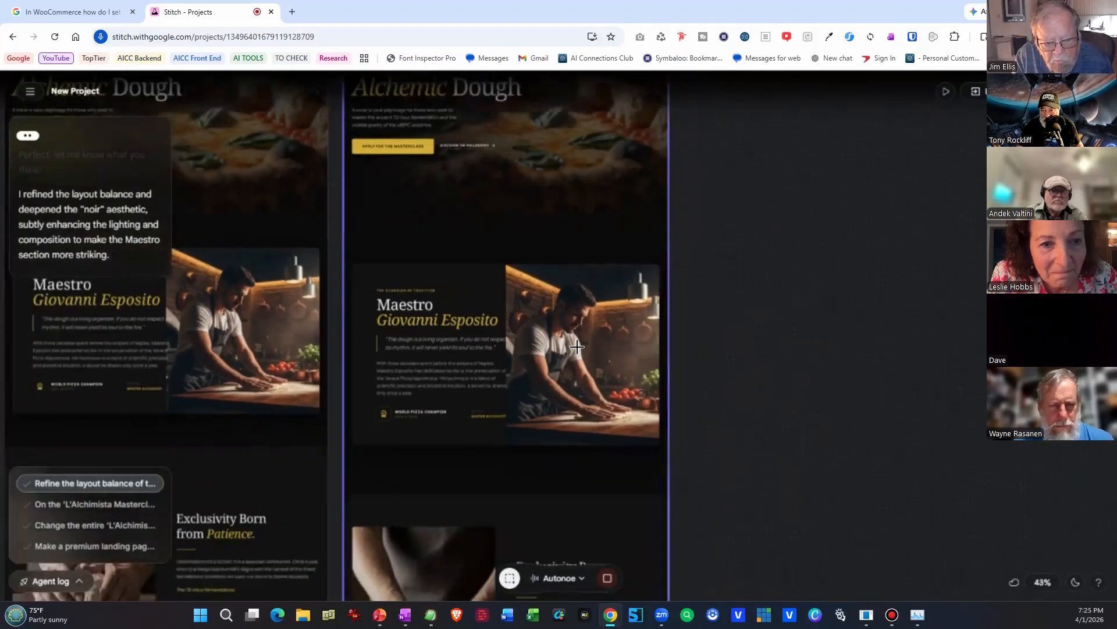
pyautogui.scroll(-3, 571, 341)
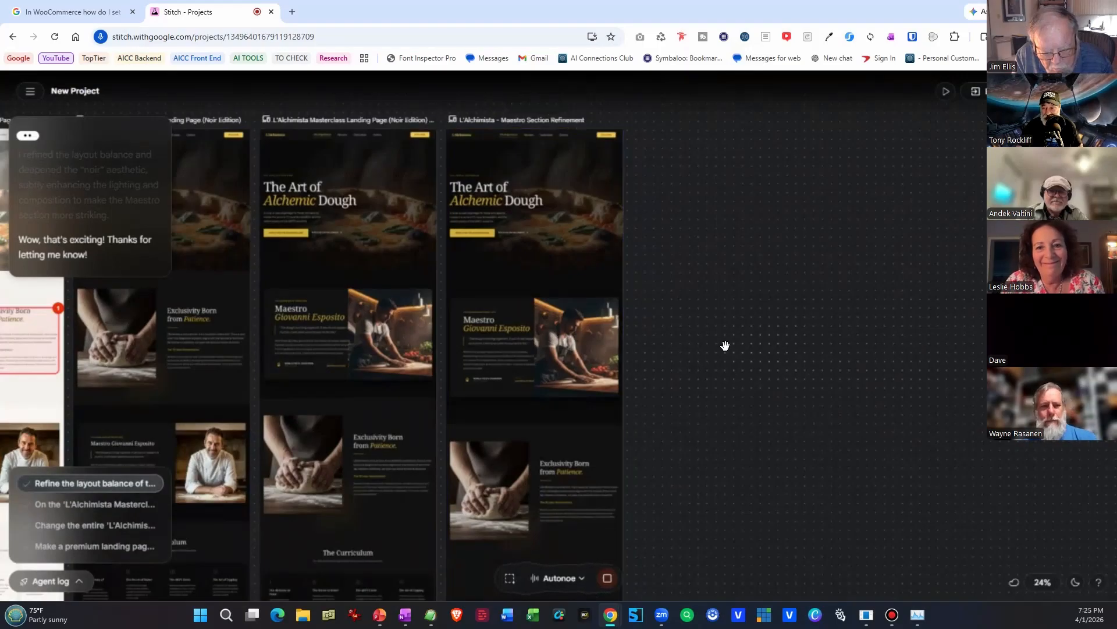
# Ask the voice assistant to change the image in the Maestro section to a female pizzaiolo.
pyautogui.moveTo(710, 347); pyautogui.dragTo(1071, 334)
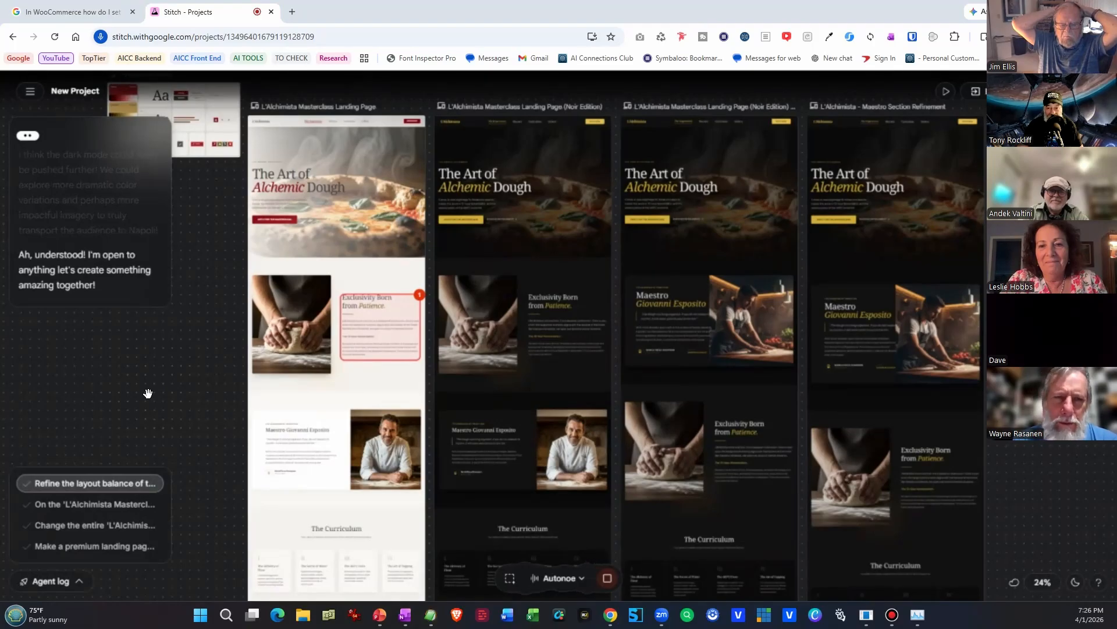
pyautogui.click(318, 478)
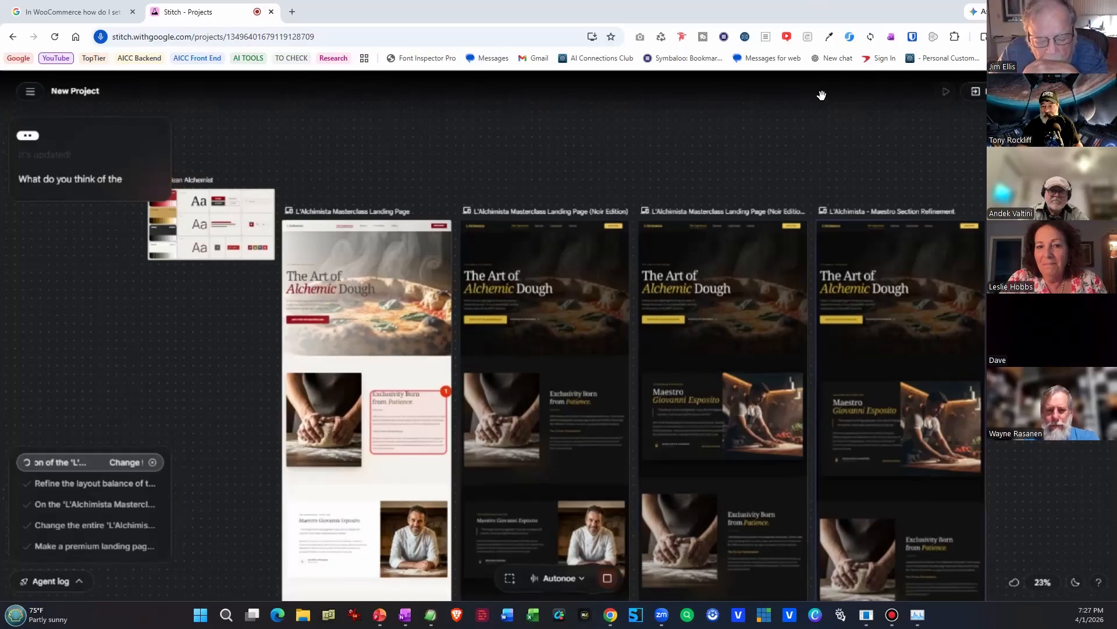
pyautogui.moveTo(868, 419); pyautogui.dragTo(833, 565)
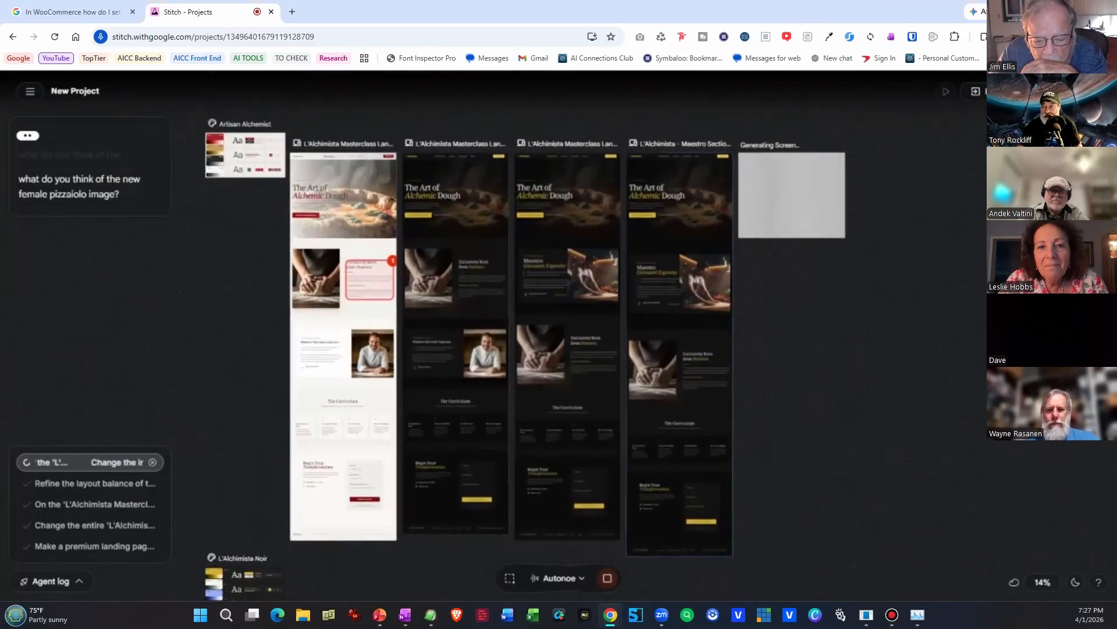
pyautogui.scroll(4, 853, 359)
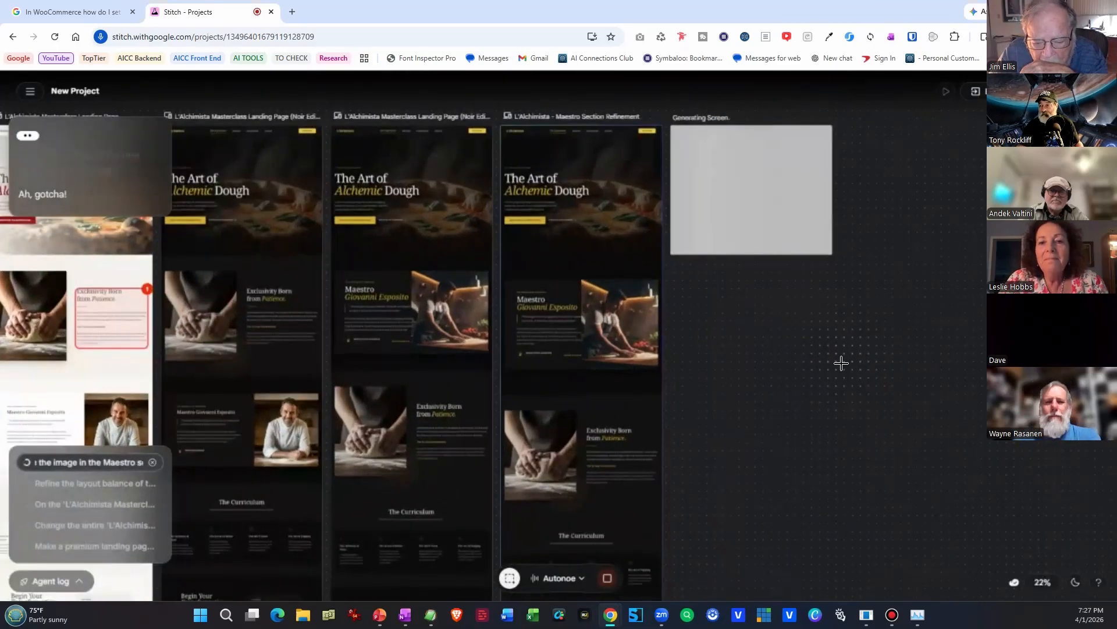
# Examine the female pizzaiolo image and accompanying text in the newly generated Maestra section.
pyautogui.scroll(1, 842, 363)
pyautogui.moveTo(795, 341)
pyautogui.mouseDown()
pyautogui.moveTo(786, 404)
pyautogui.moveTo(810, 419)
pyautogui.moveTo(806, 356)
pyautogui.mouseUp()
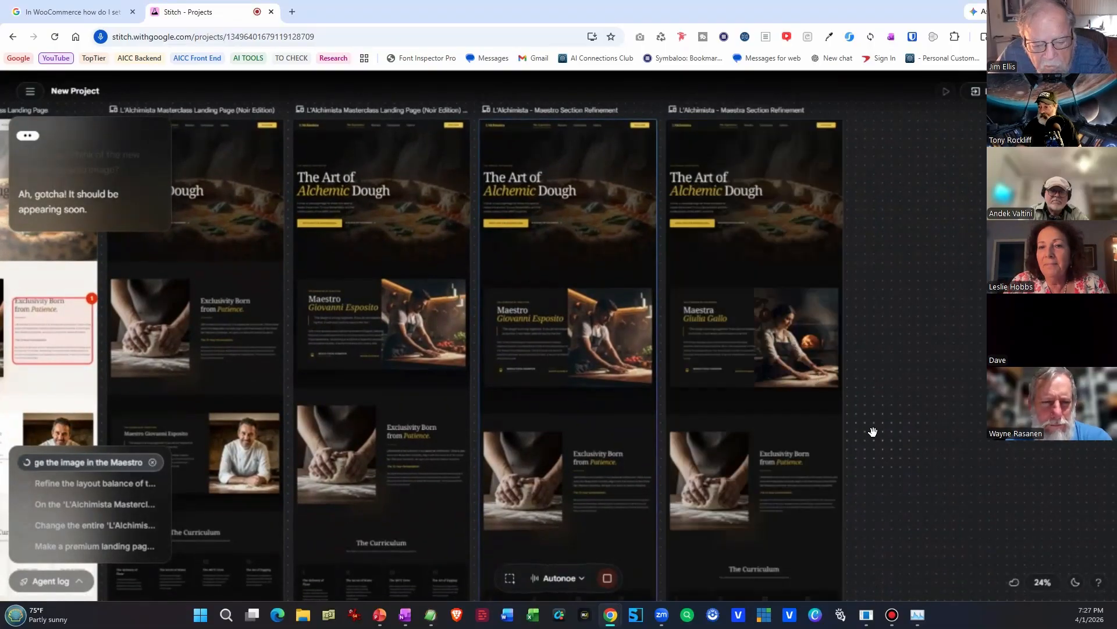
pyautogui.scroll(10, 800, 365)
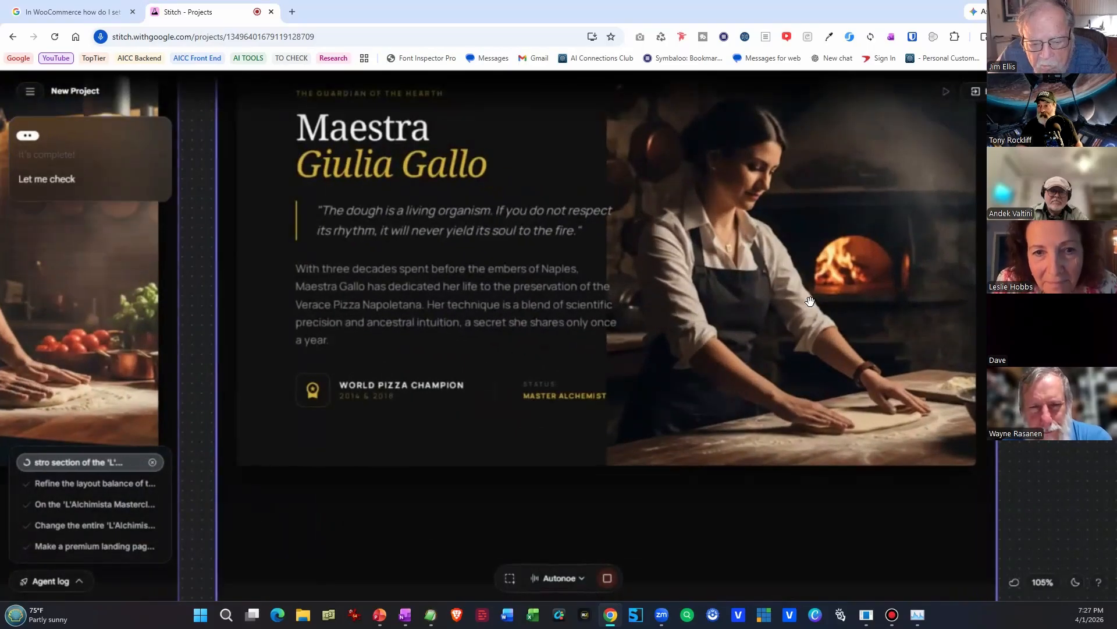
pyautogui.scroll(1, 791, 365)
pyautogui.moveTo(790, 367); pyautogui.dragTo(773, 401)
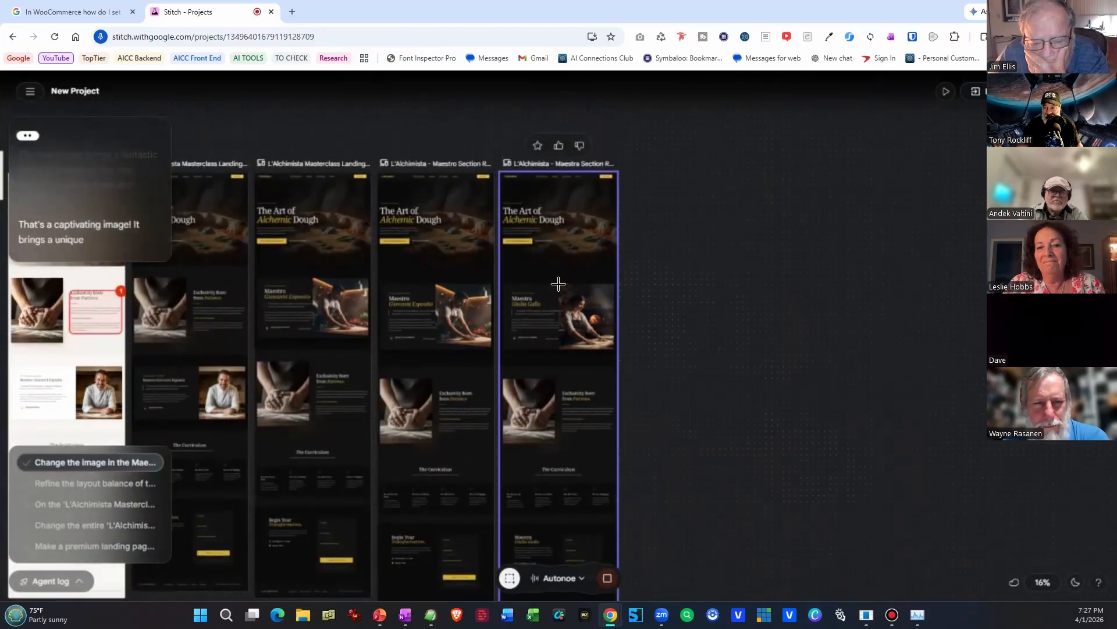
pyautogui.scroll(2, 565, 313)
pyautogui.scroll(-3, 572, 339)
pyautogui.scroll(3, 733, 325)
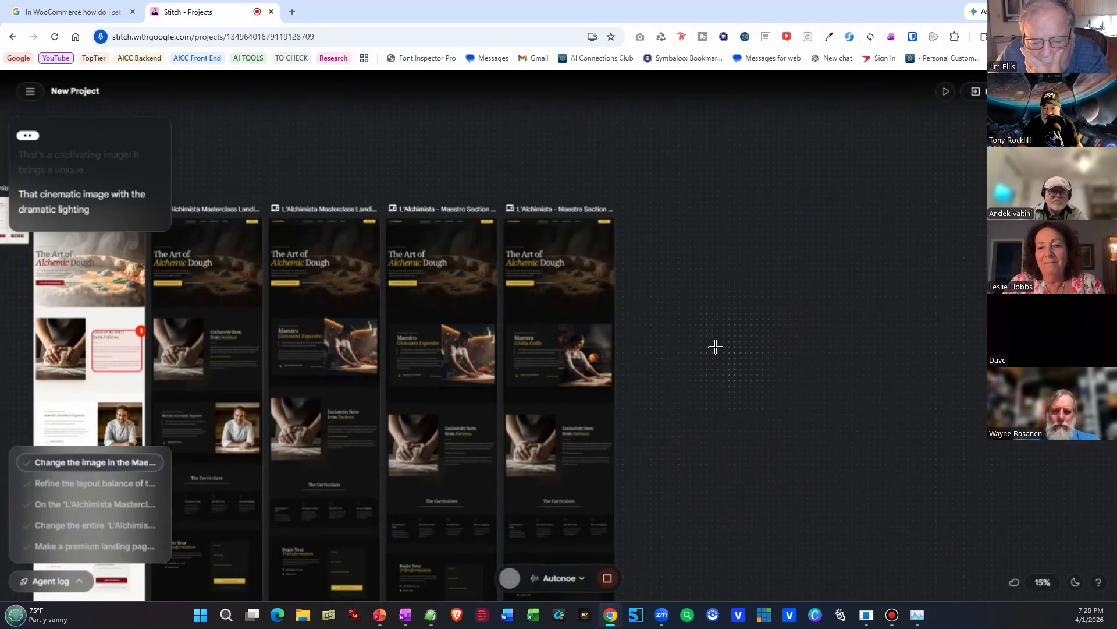
pyautogui.scroll(5, 564, 373)
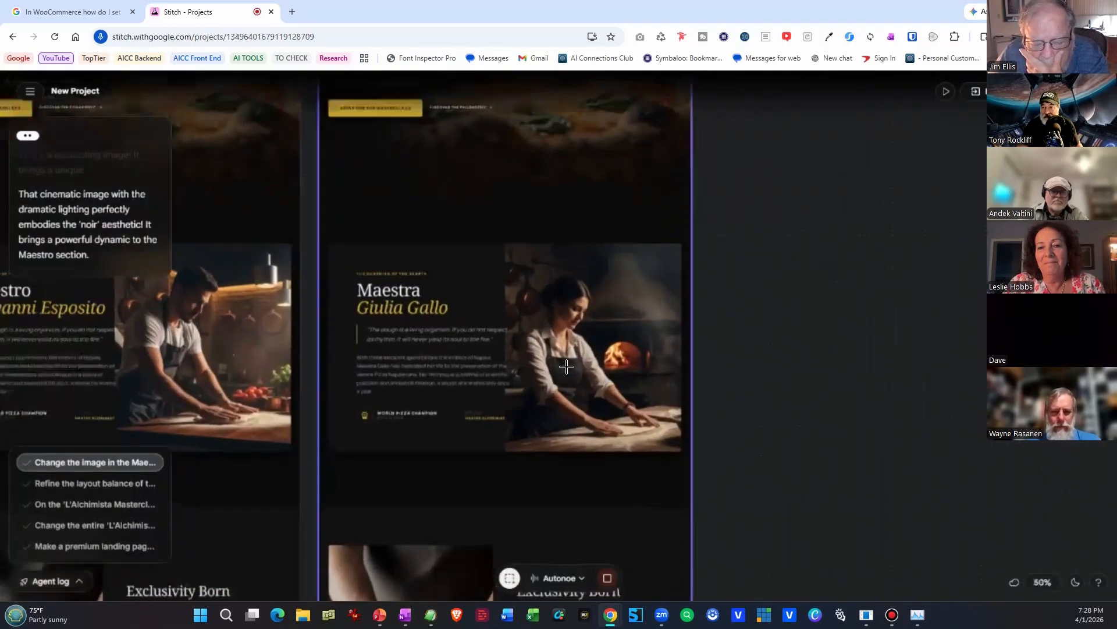
pyautogui.scroll(4, 727, 399)
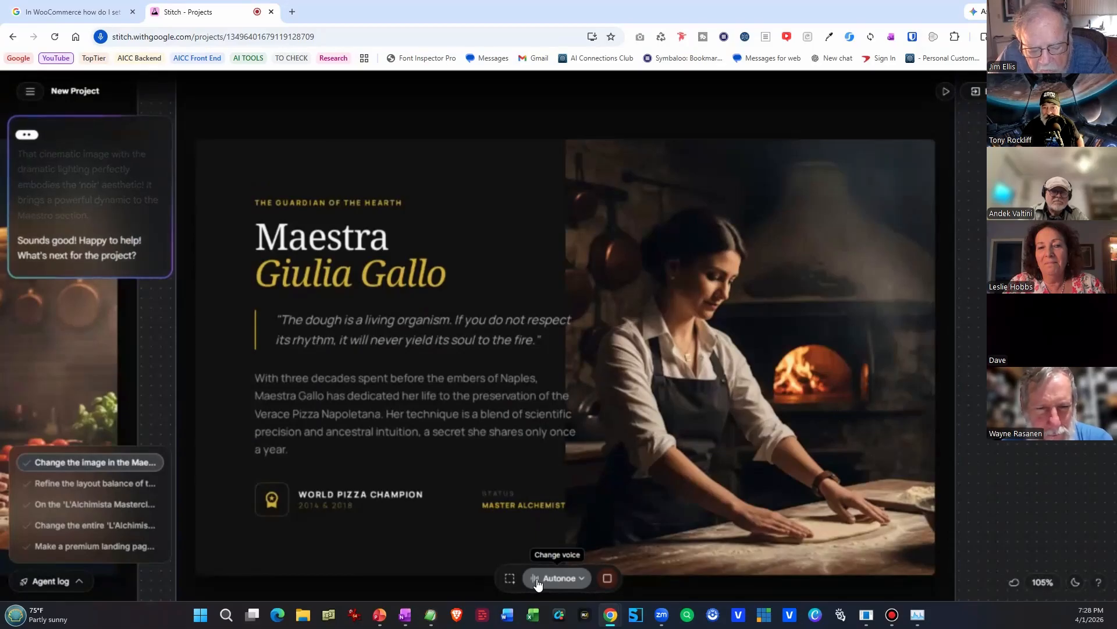
# End the live voice session and compare the refined Maestro section with the Maestra version side by side.
pyautogui.click(607, 578)
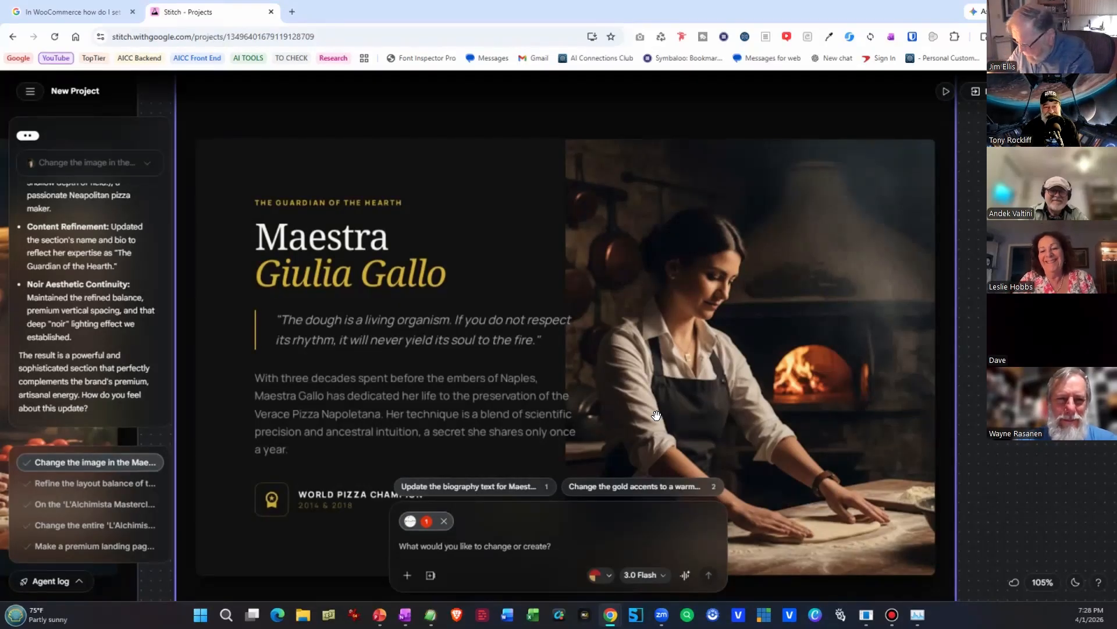
pyautogui.scroll(-5, 504, 293)
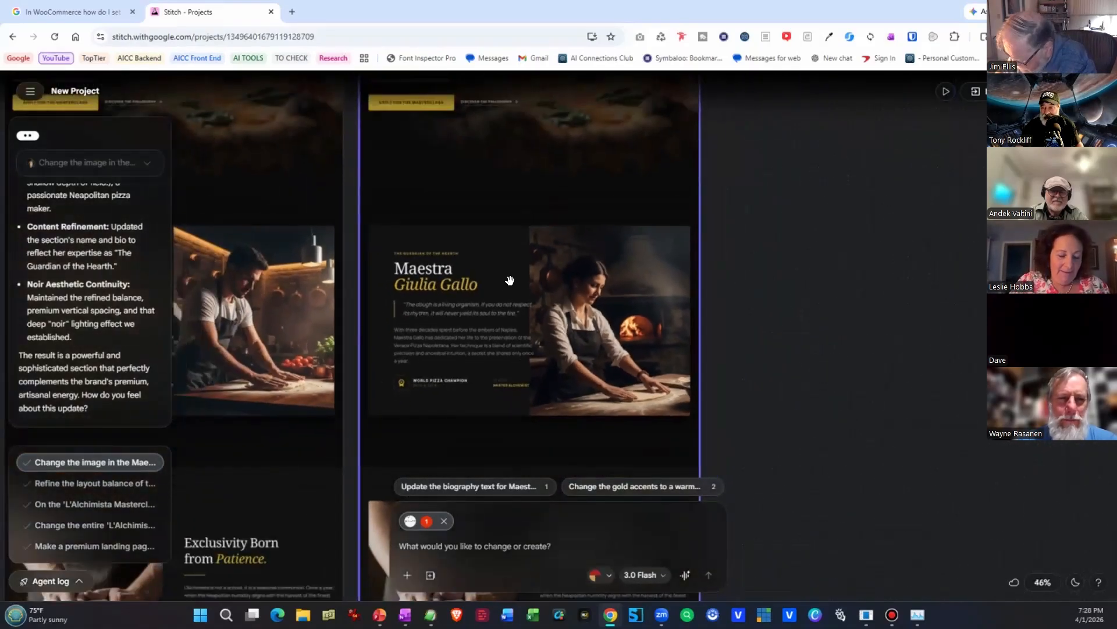
pyautogui.moveTo(509, 280); pyautogui.dragTo(638, 279)
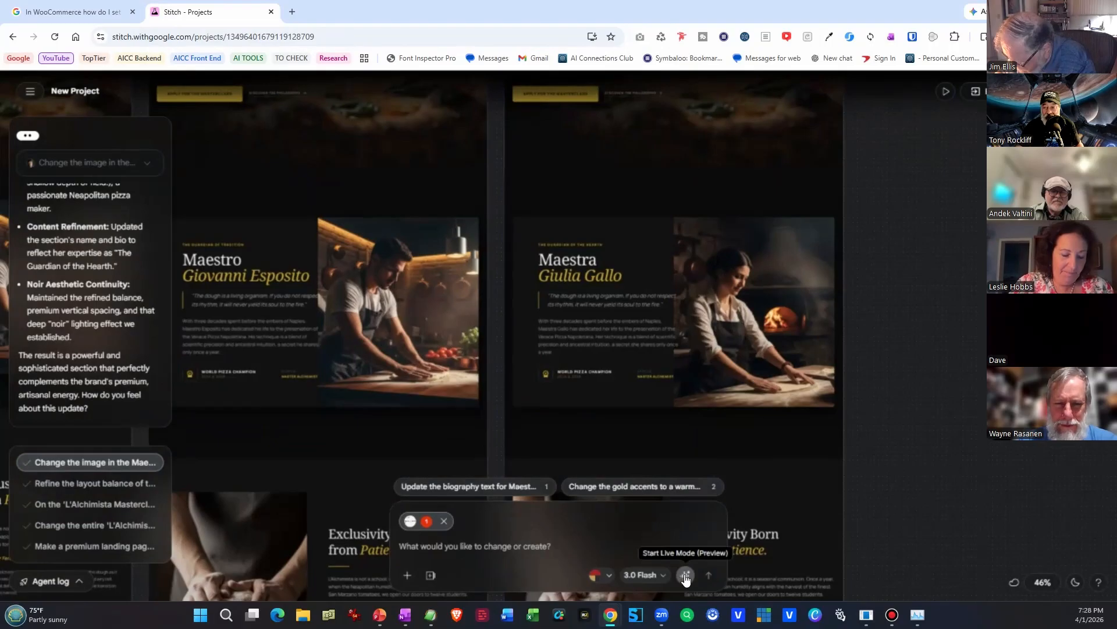
pyautogui.scroll(1, 653, 429)
pyautogui.scroll(1, 651, 432)
pyautogui.scroll(1, 651, 431)
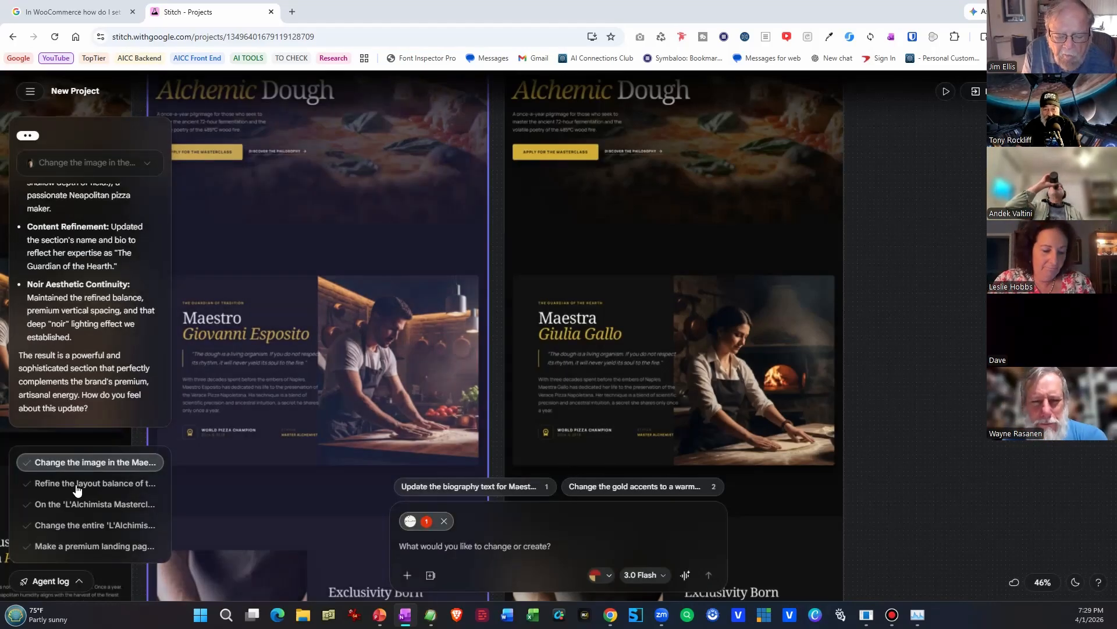
# Open the layout balance refinement entry in the agent log and read its summary of changes.
pyautogui.click(78, 488)
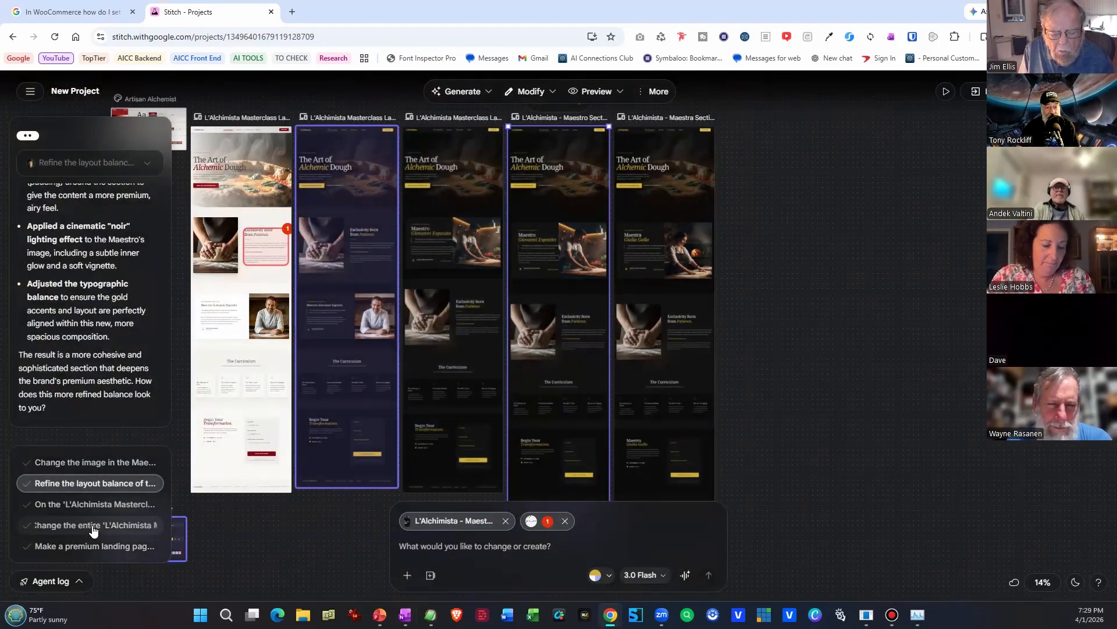
pyautogui.scroll(3, 66, 267)
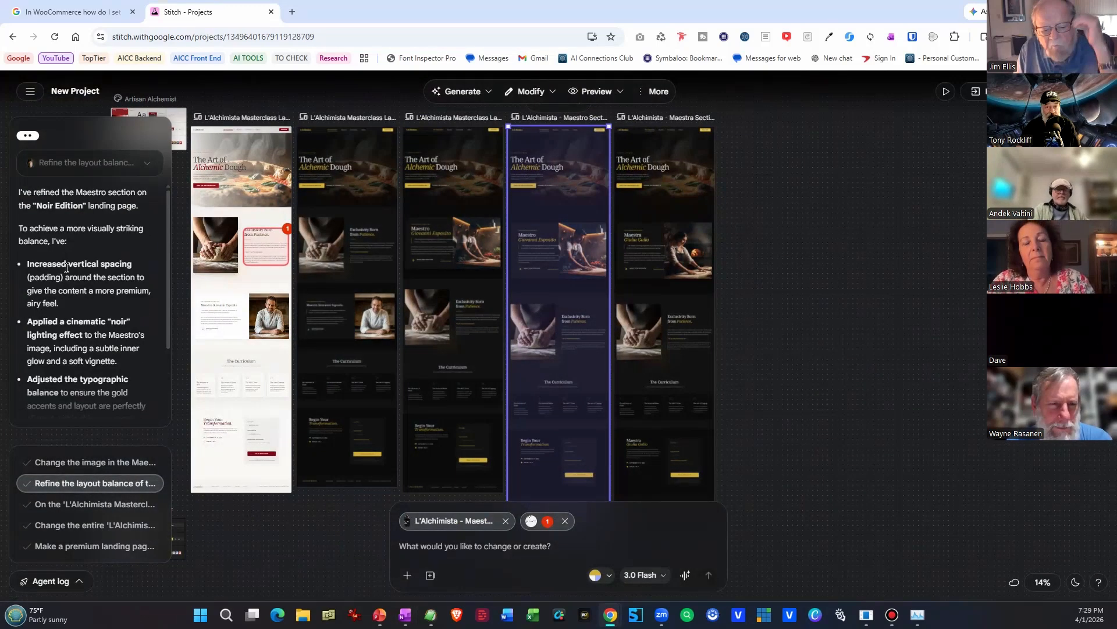
pyautogui.scroll(-2, 123, 289)
pyautogui.scroll(-1, 123, 286)
pyautogui.scroll(3, 120, 284)
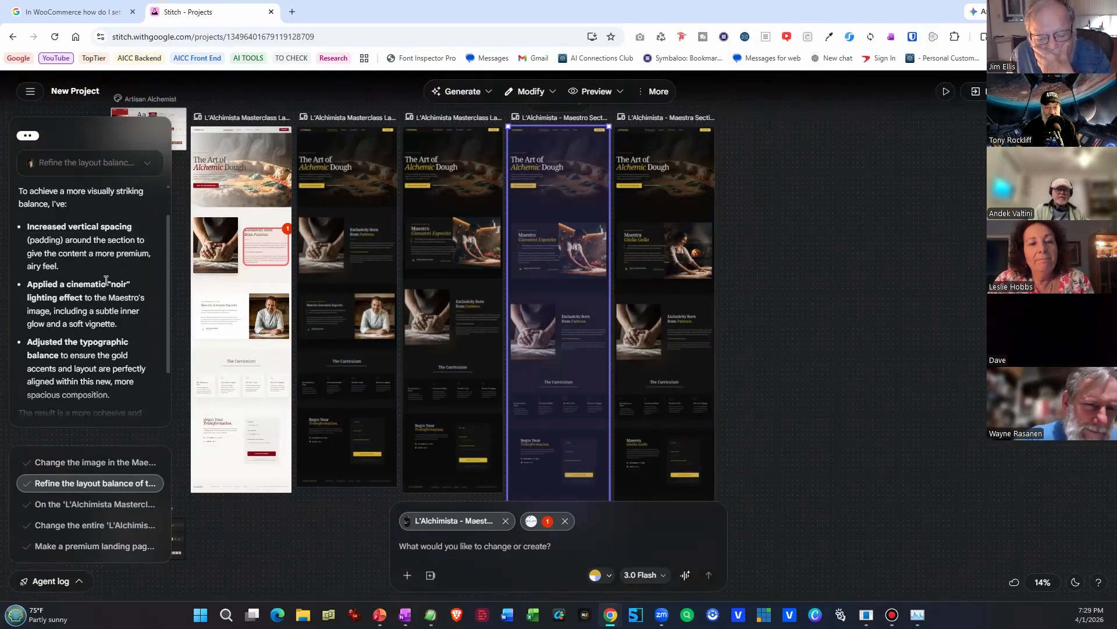
pyautogui.scroll(-2, 103, 285)
pyautogui.scroll(-2, 97, 276)
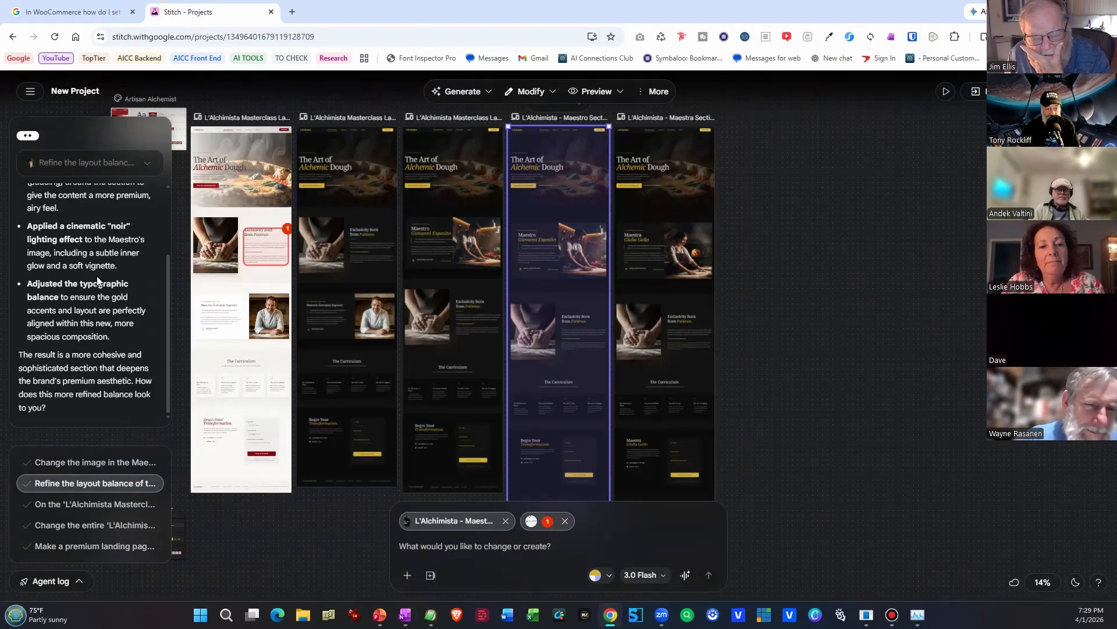
pyautogui.scroll(1, 98, 275)
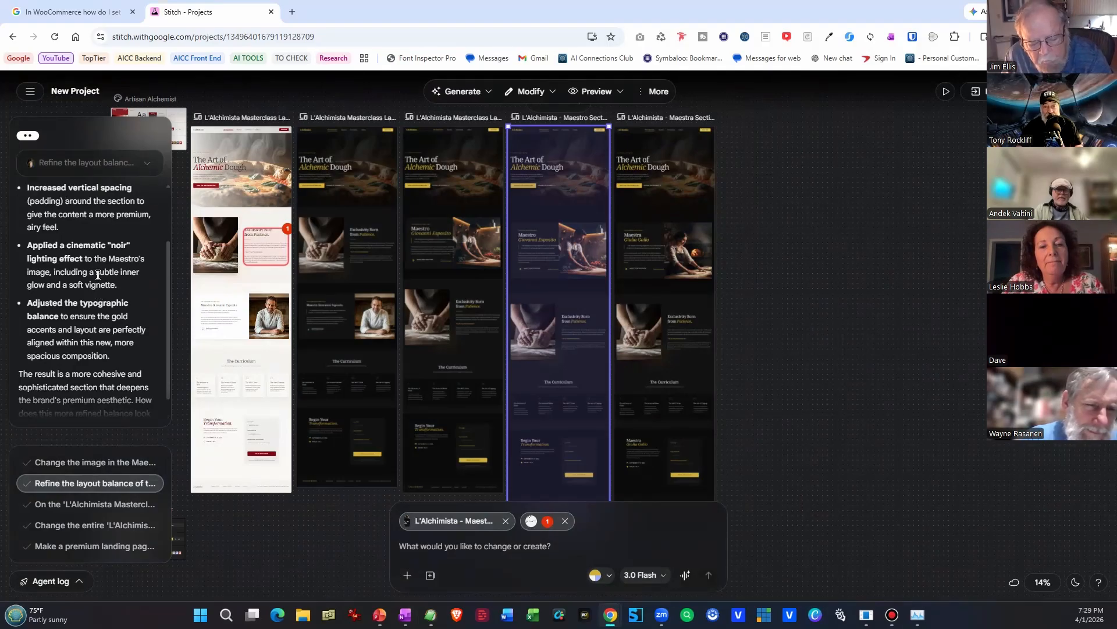
pyautogui.scroll(5, 246, 318)
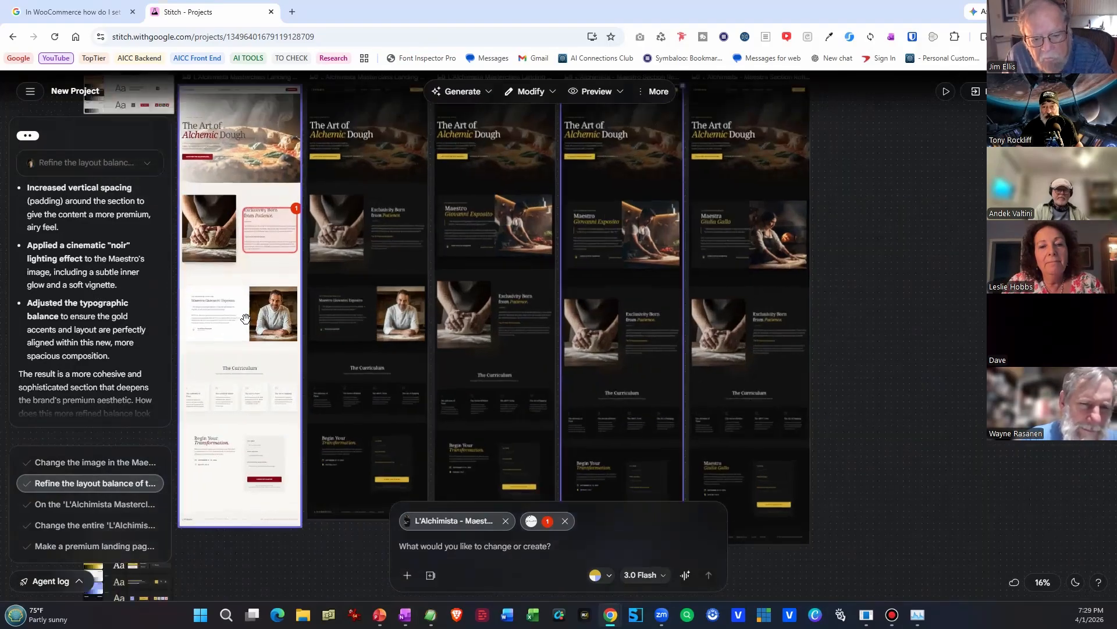
pyautogui.scroll(1, 246, 318)
pyautogui.moveTo(271, 265); pyautogui.dragTo(342, 429)
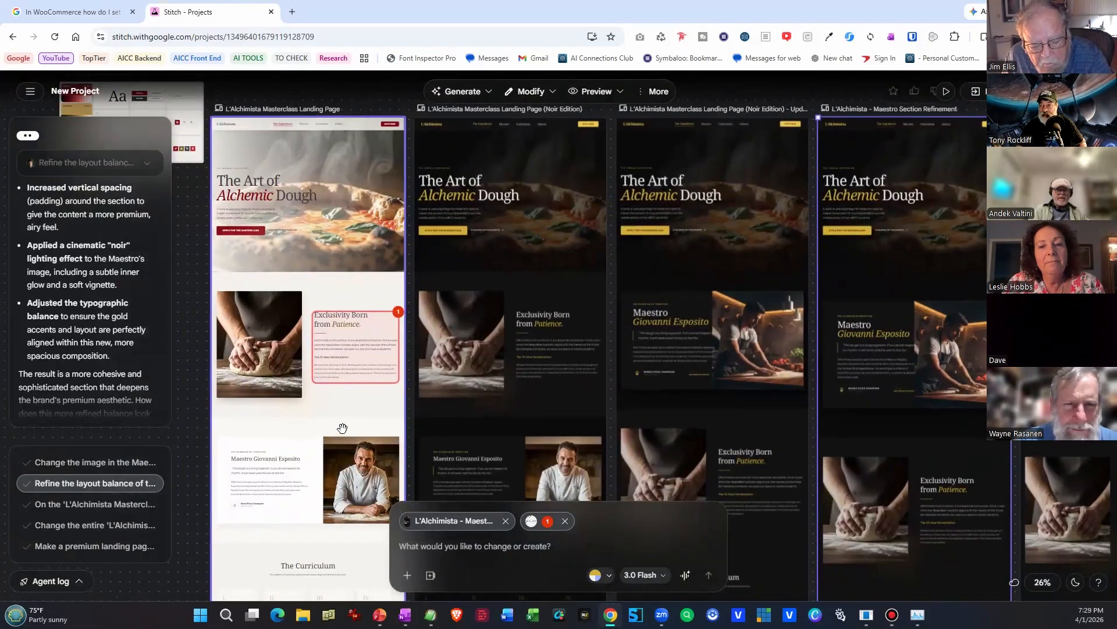
pyautogui.click(294, 12)
pyautogui.click(203, 10)
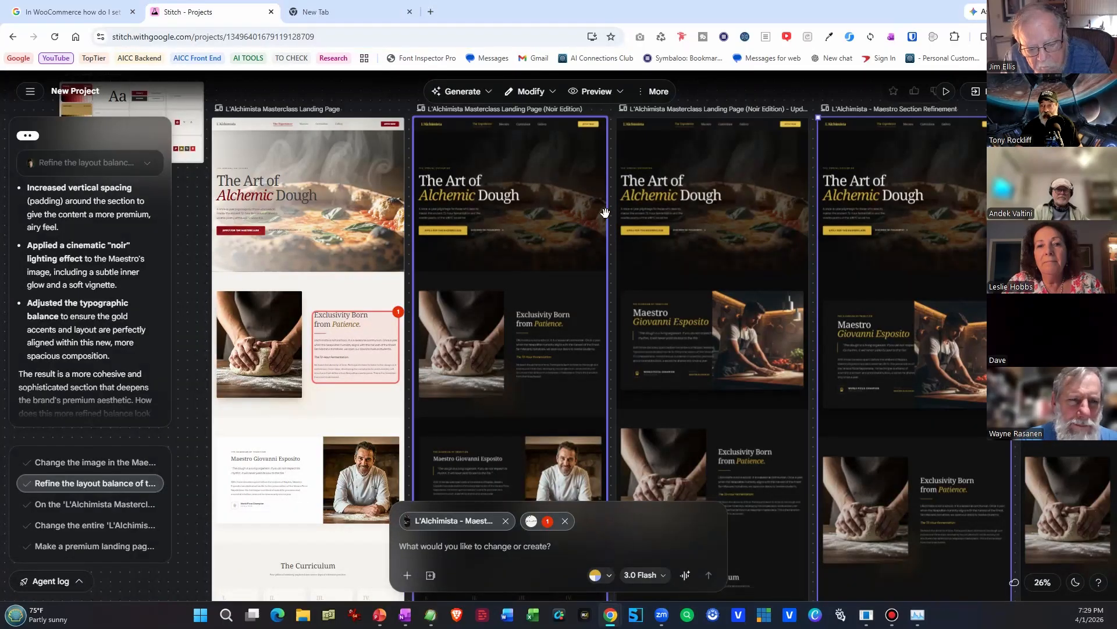
pyautogui.click(478, 92)
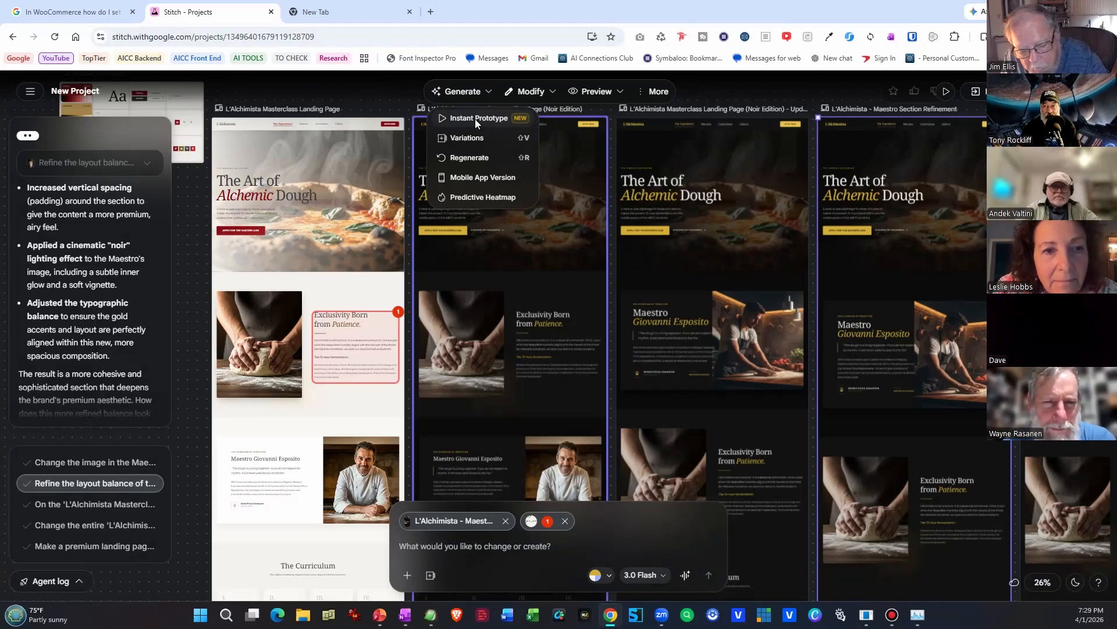
pyautogui.click(681, 205)
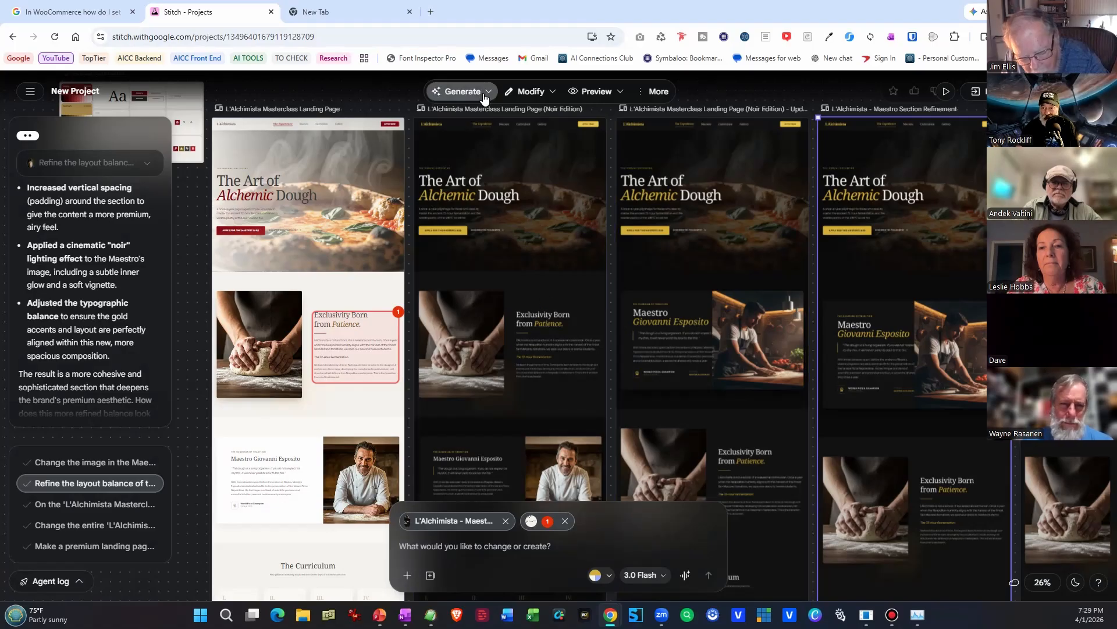
pyautogui.click(460, 91)
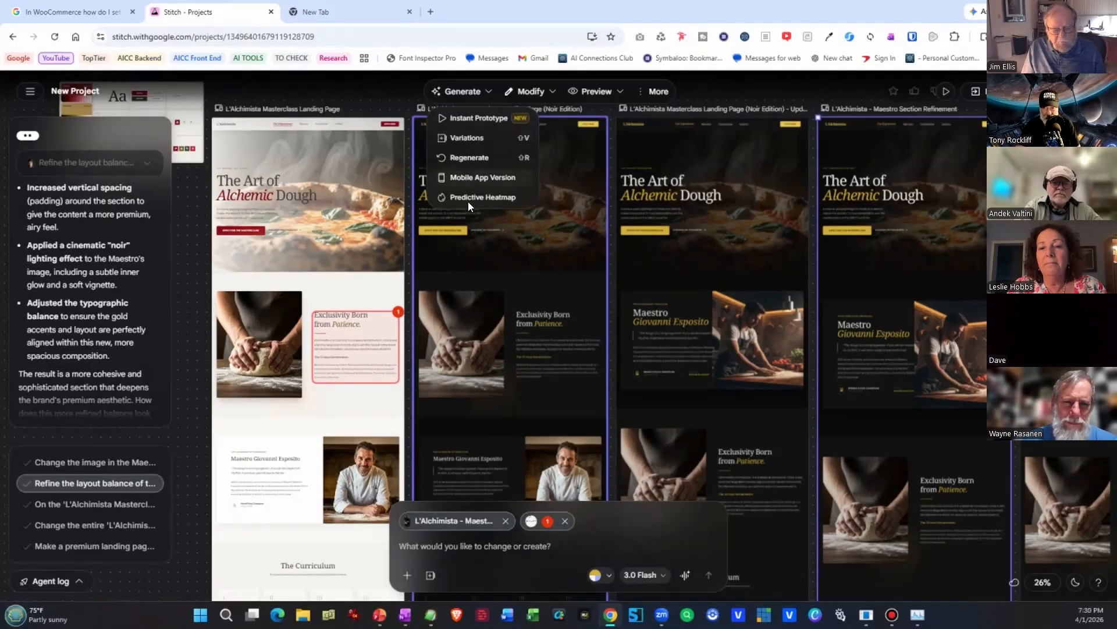
pyautogui.click(512, 140)
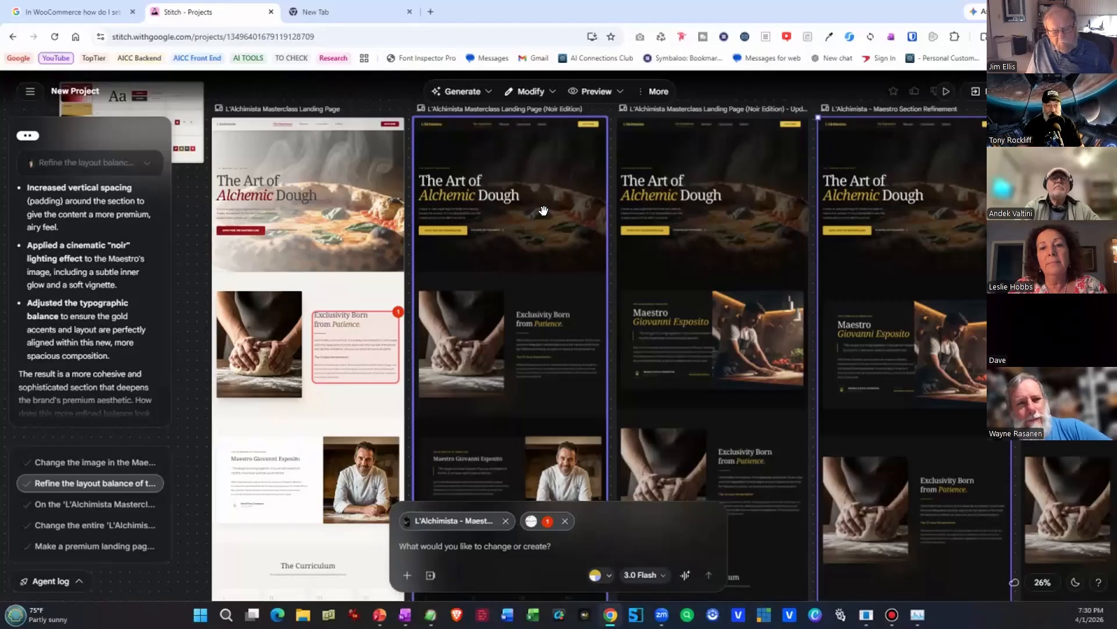
pyautogui.click(550, 93)
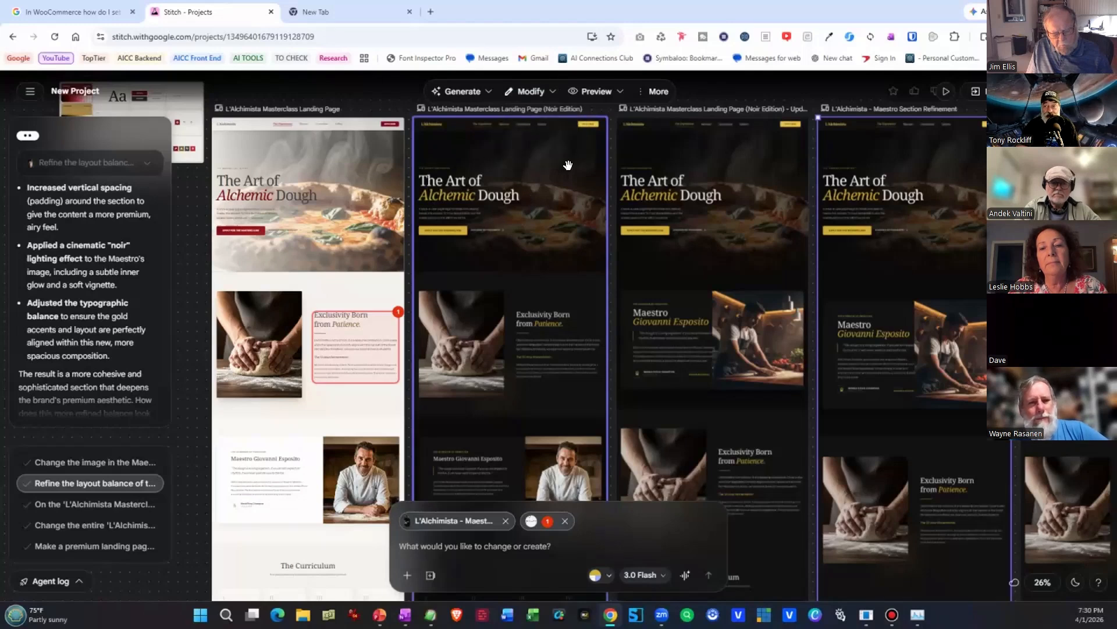
# Open the project's design systems and review the Artisan Alchemist theme settings.
pyautogui.click(533, 89)
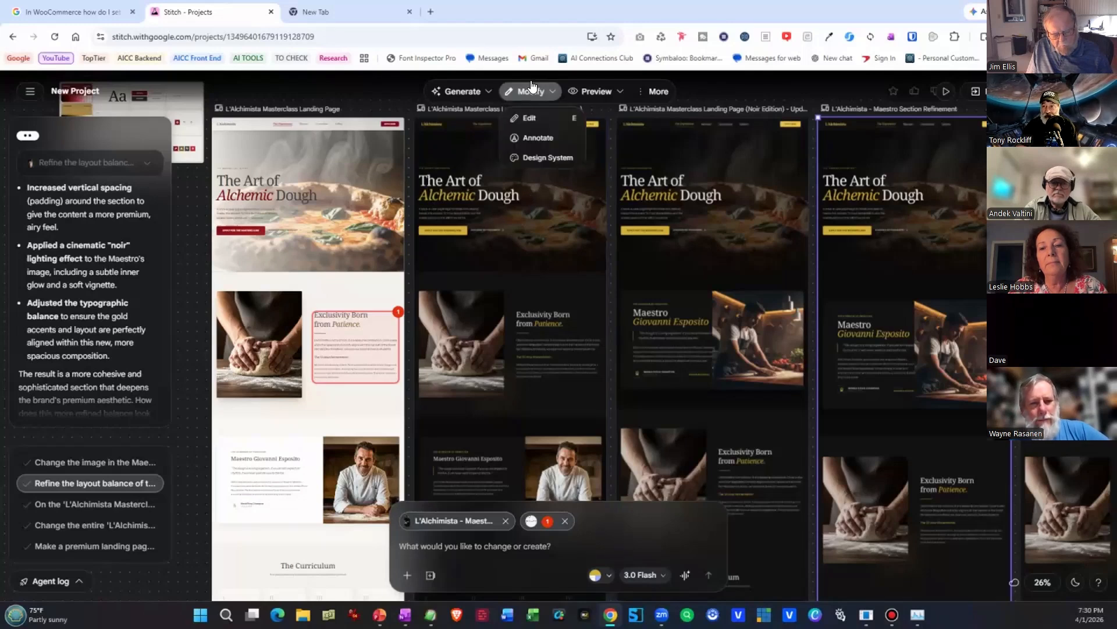
pyautogui.click(524, 157)
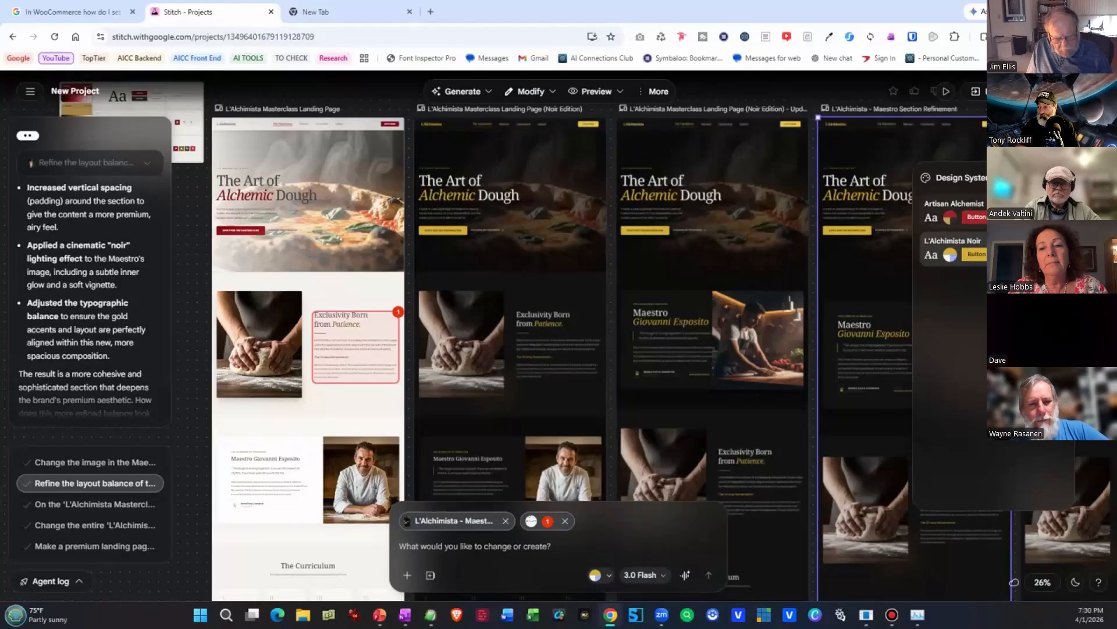
pyautogui.click(994, 211)
pyautogui.click(1054, 208)
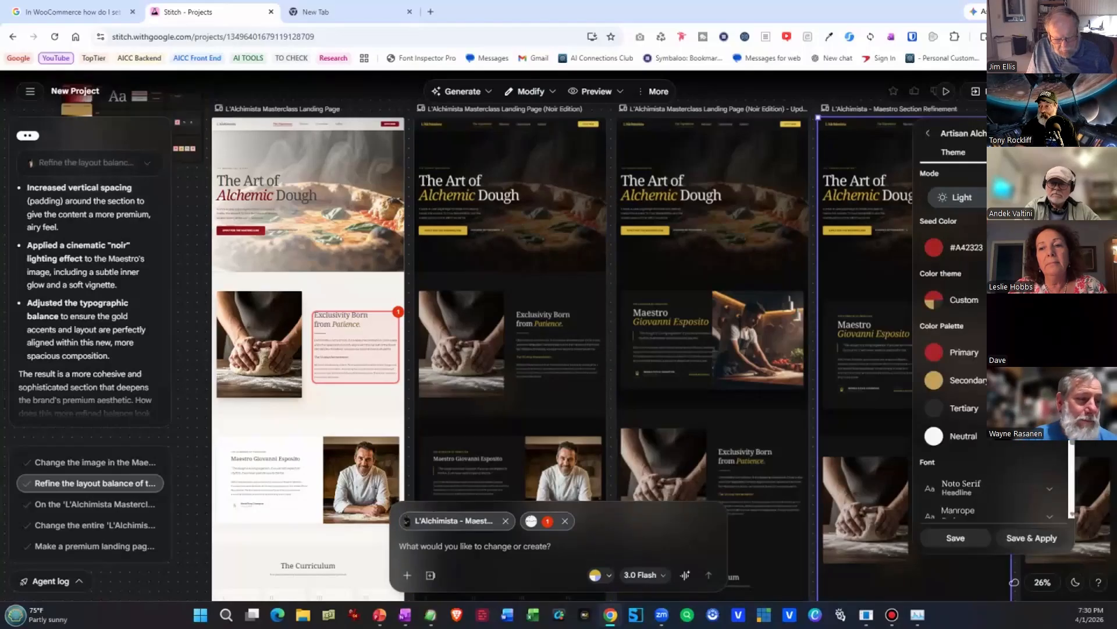
pyautogui.click(952, 199)
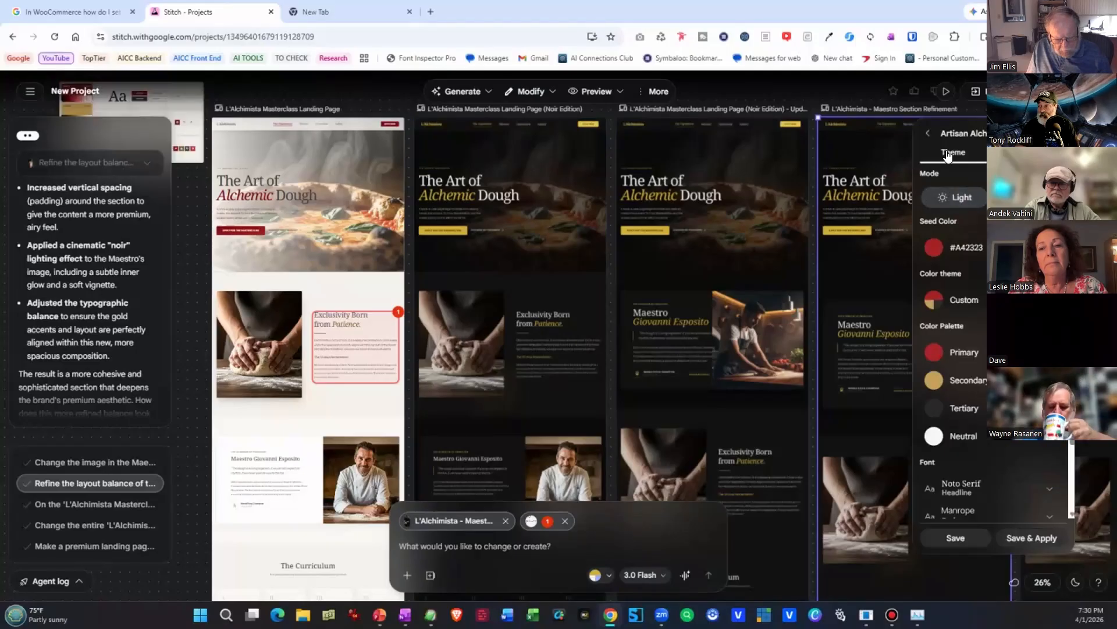
pyautogui.click(928, 133)
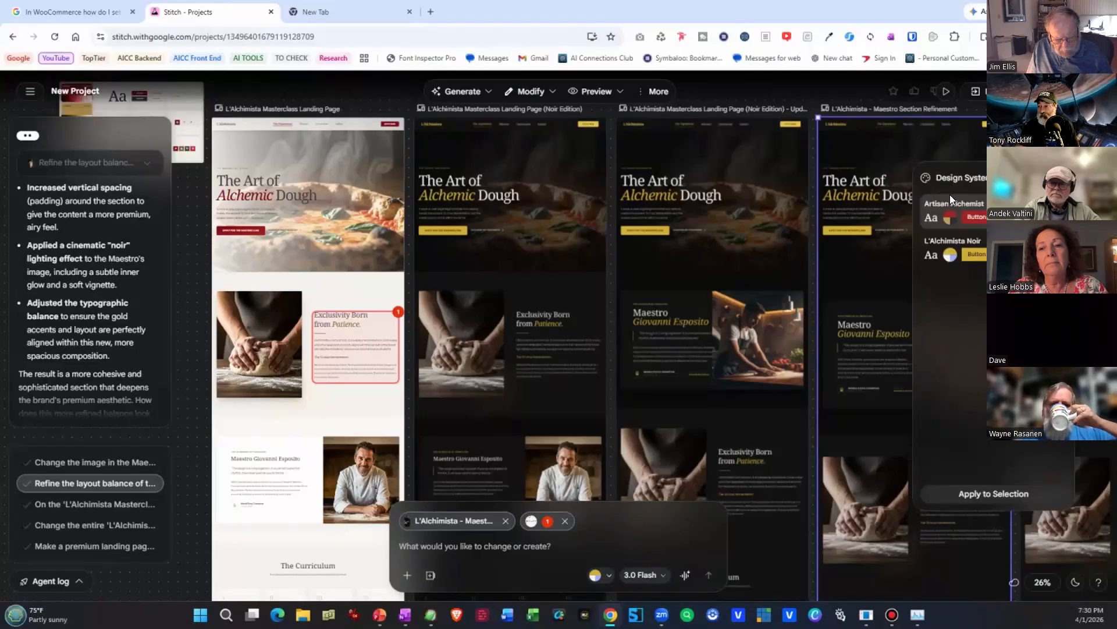
# Open the L'Alchimista Noir design system and set its seed color to #9E9269.
pyautogui.click(957, 262)
pyautogui.scroll(2, 990, 349)
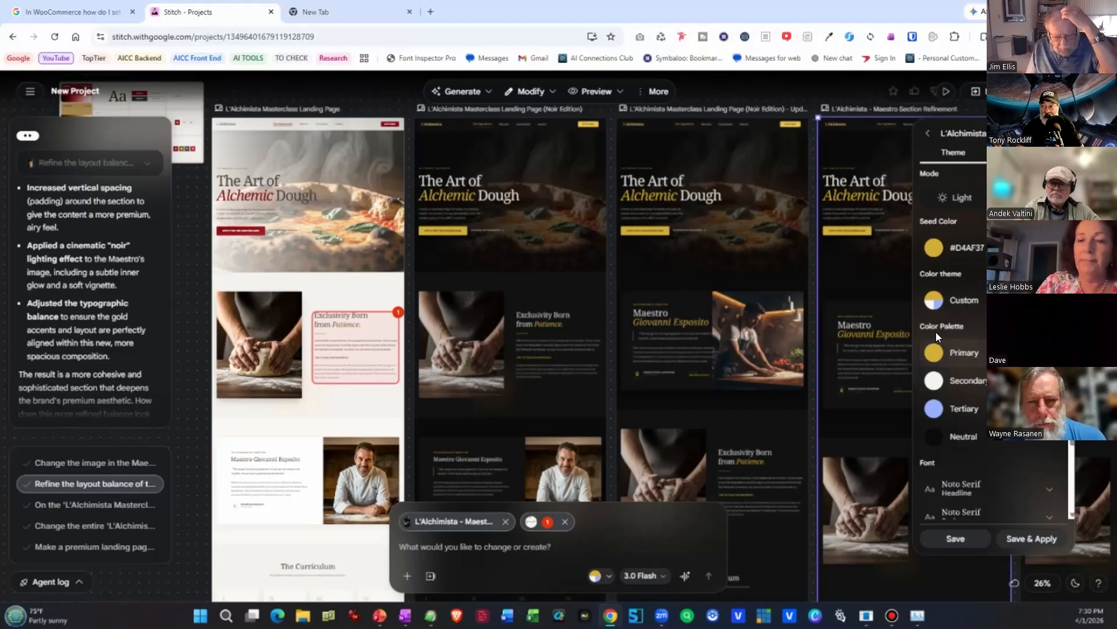
pyautogui.click(934, 249)
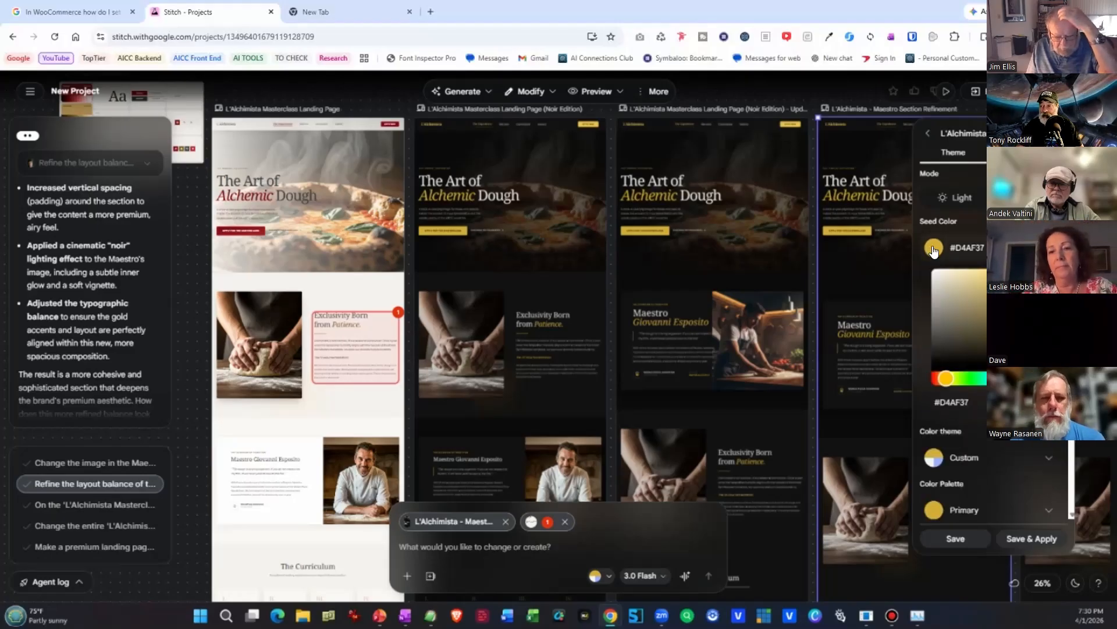
pyautogui.moveTo(1013, 286); pyautogui.dragTo(971, 305)
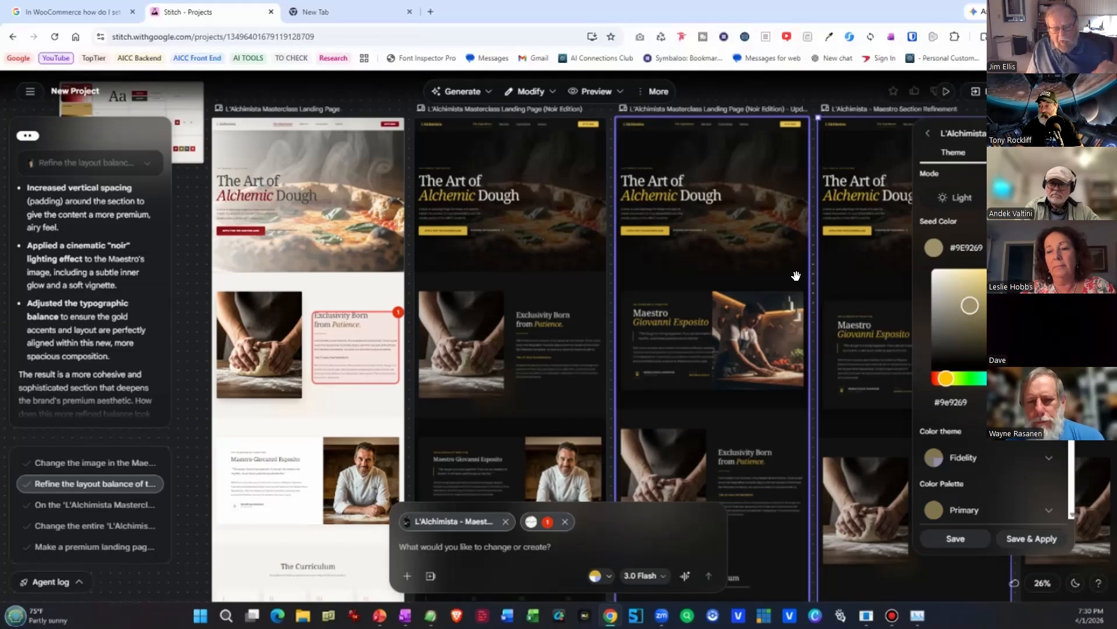
# Change the L'Alchimista Noir seed color to #B09848 with the dark landing page versions in view.
pyautogui.scroll(-1, 719, 336)
pyautogui.scroll(1, 720, 336)
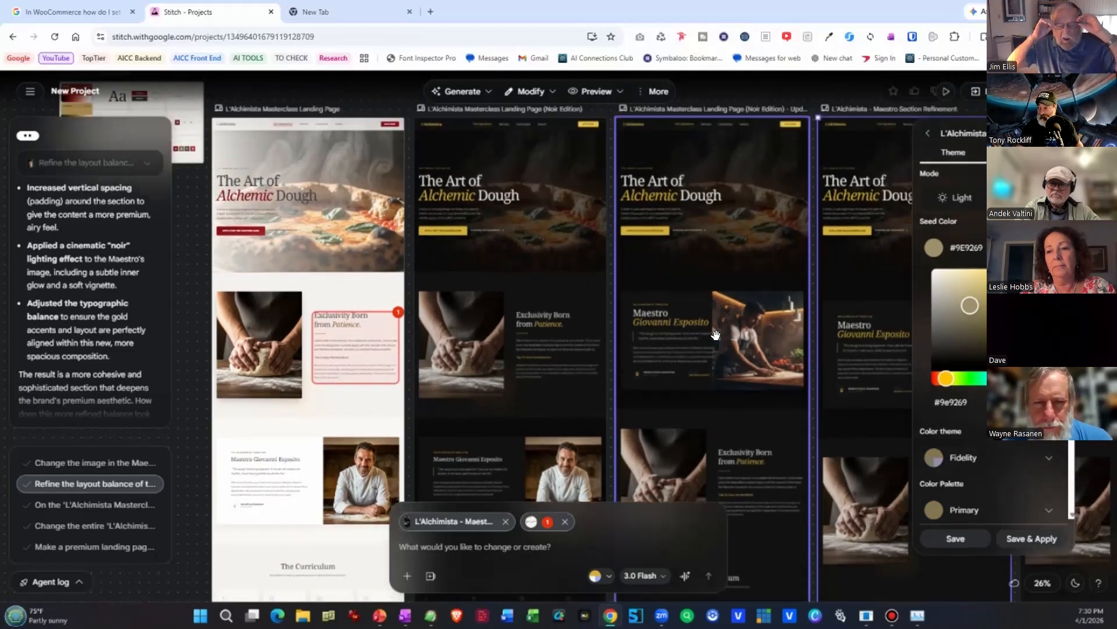
pyautogui.moveTo(756, 330); pyautogui.dragTo(358, 321)
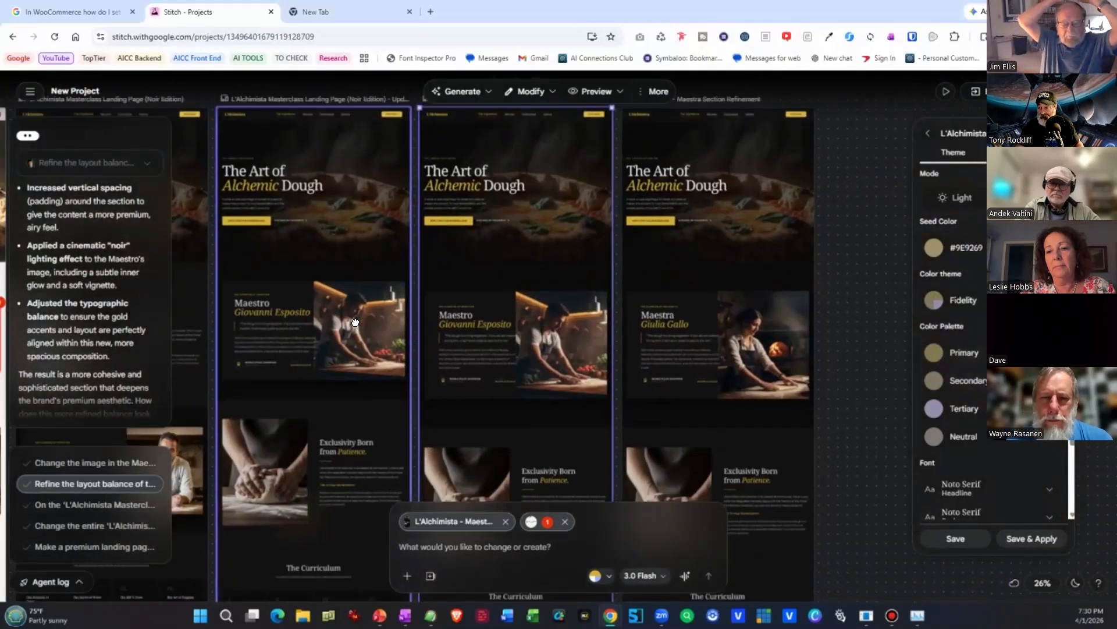
pyautogui.click(935, 247)
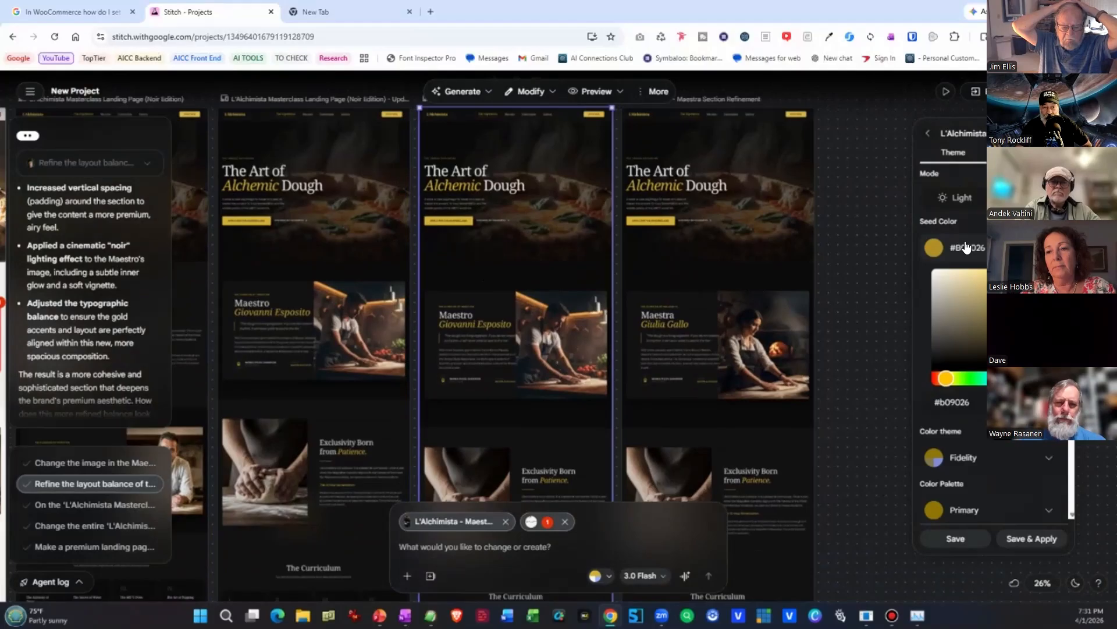
pyautogui.moveTo(1026, 300)
pyautogui.mouseDown()
pyautogui.moveTo(1015, 274)
pyautogui.moveTo(977, 290)
pyautogui.moveTo(991, 278)
pyautogui.moveTo(1005, 299)
pyautogui.mouseUp()
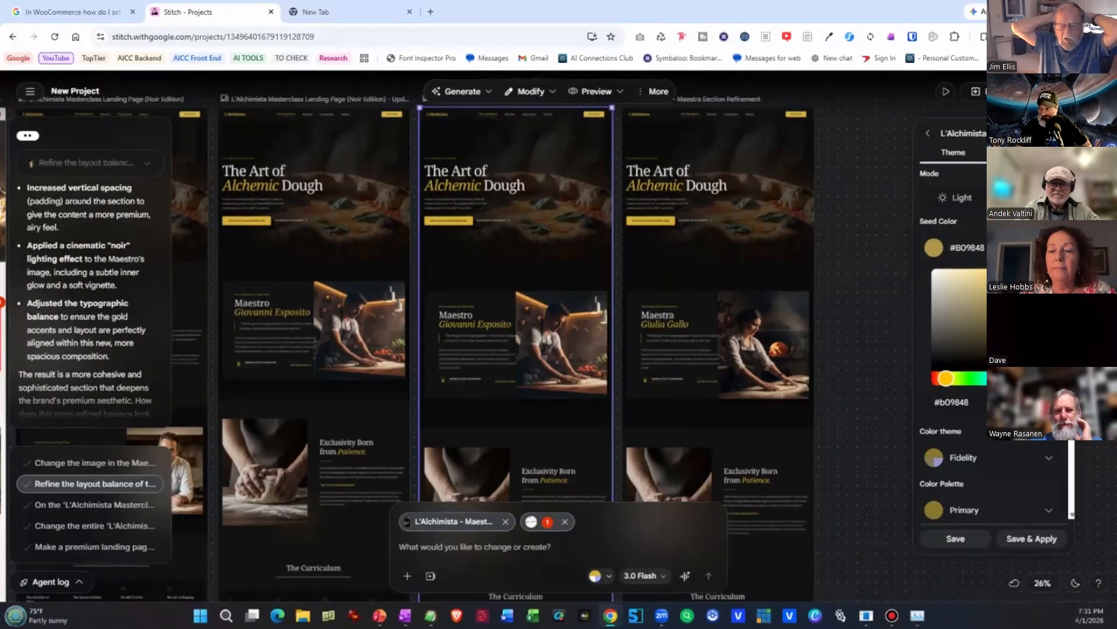
# Set the L'Alchimista Noir design system's seed color to #BB9F44.
pyautogui.moveTo(981, 280); pyautogui.dragTo(1010, 296)
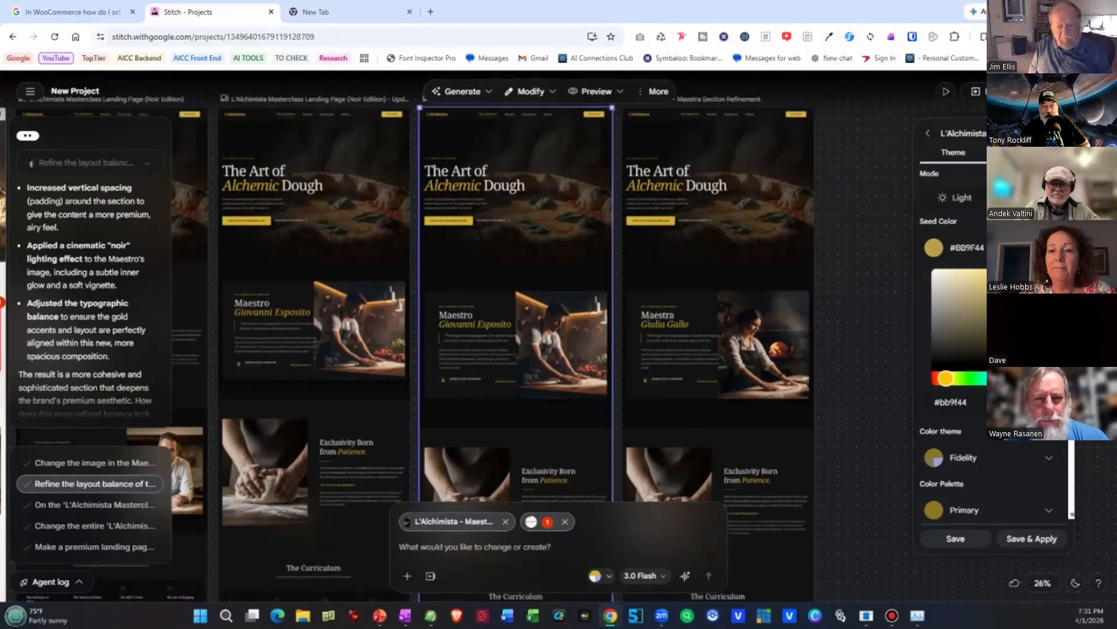
# Read through the design system's DESIGN.md, from the overview down to the Accessibility Note, and return to its theme settings.
pyautogui.click(1032, 153)
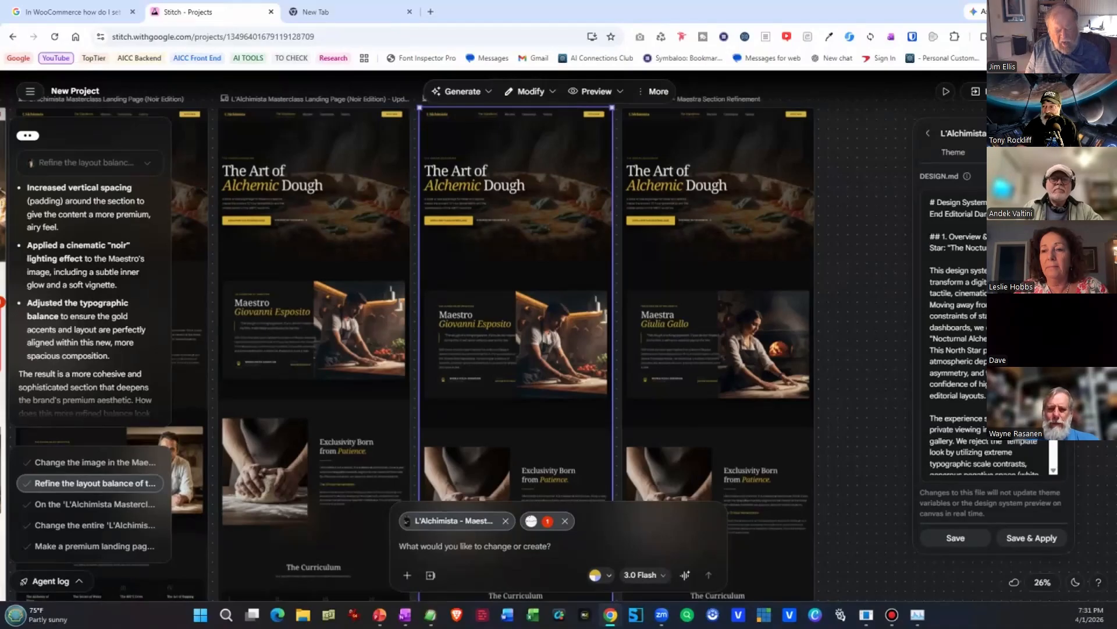
pyautogui.scroll(-5, 990, 331)
pyautogui.scroll(-10, 959, 332)
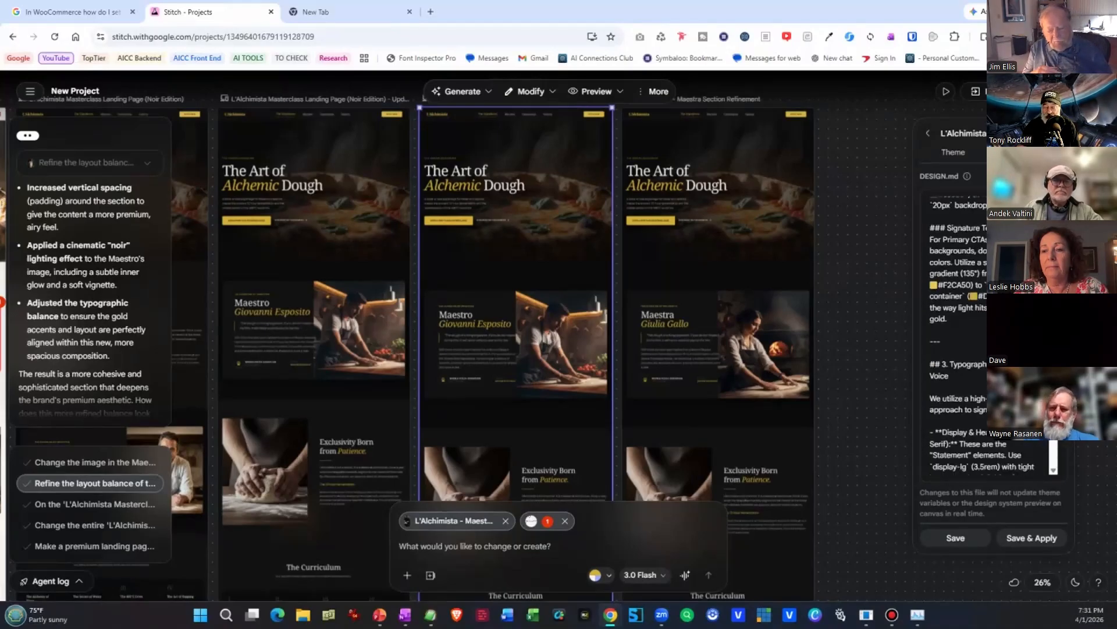
pyautogui.scroll(-8, 958, 331)
pyautogui.scroll(-10, 959, 332)
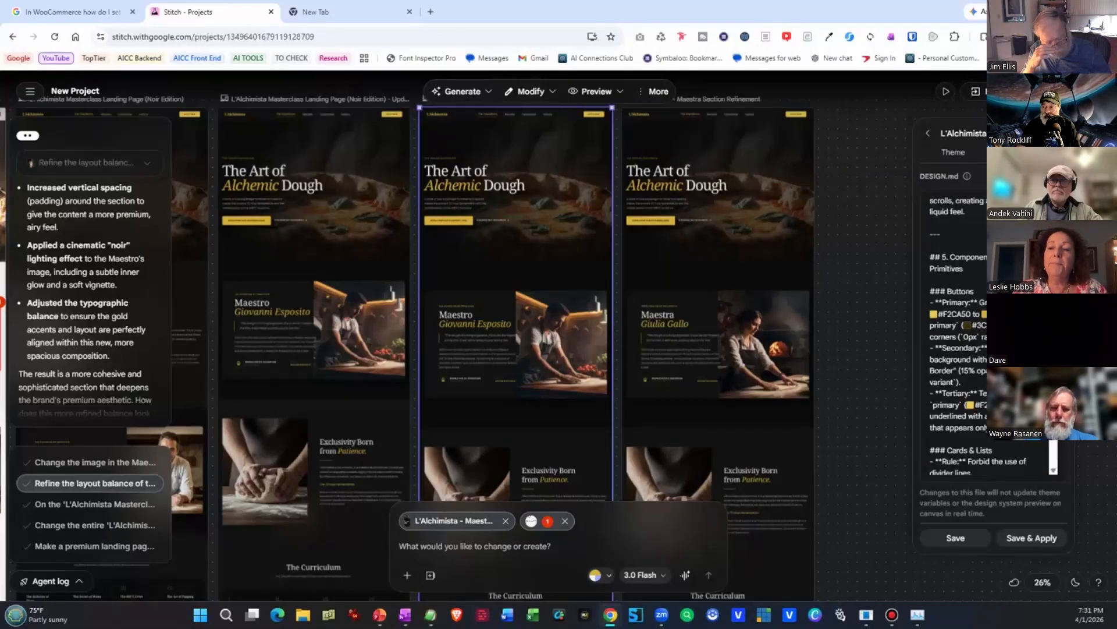
pyautogui.scroll(-10, 959, 331)
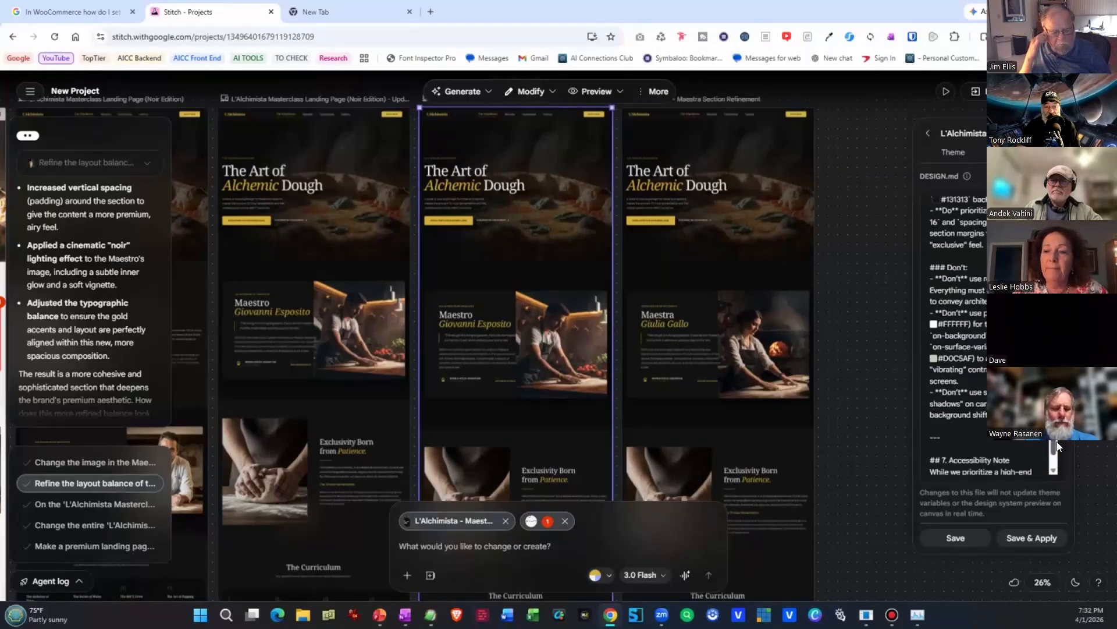
pyautogui.scroll(1, 1058, 446)
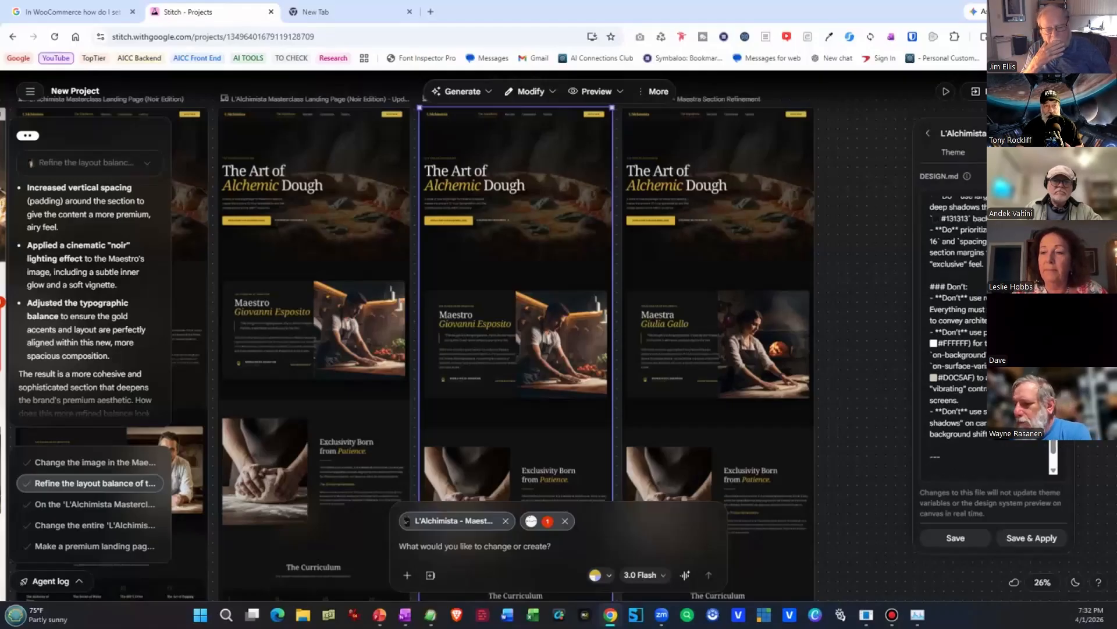
pyautogui.click(947, 156)
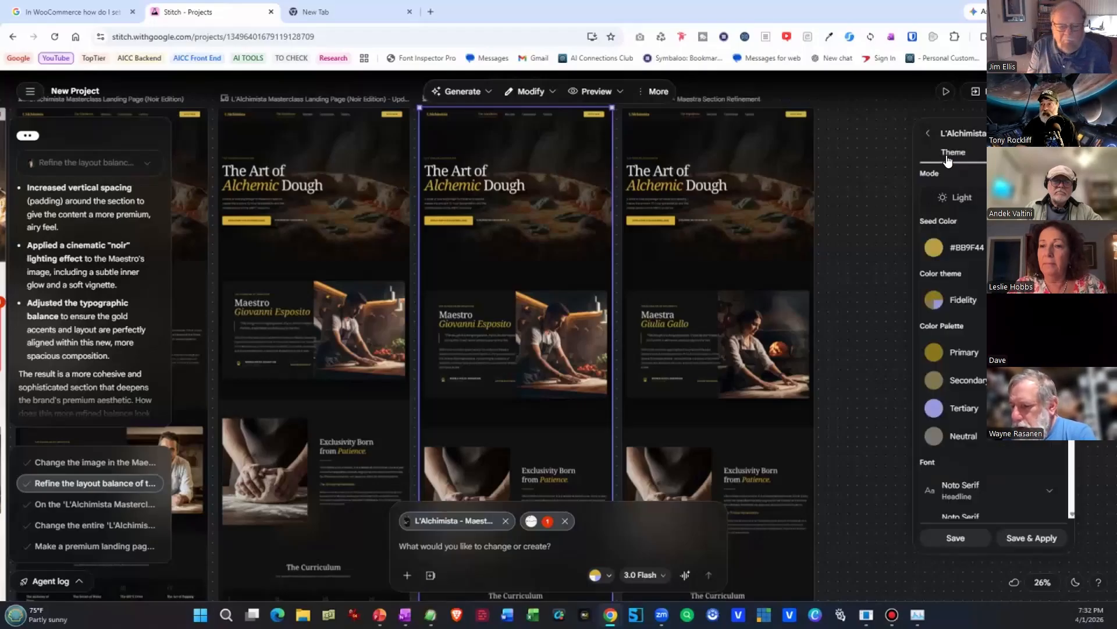
# View the generated code of the selected landing page, look through its hero section markup and close it.
pyautogui.click(659, 93)
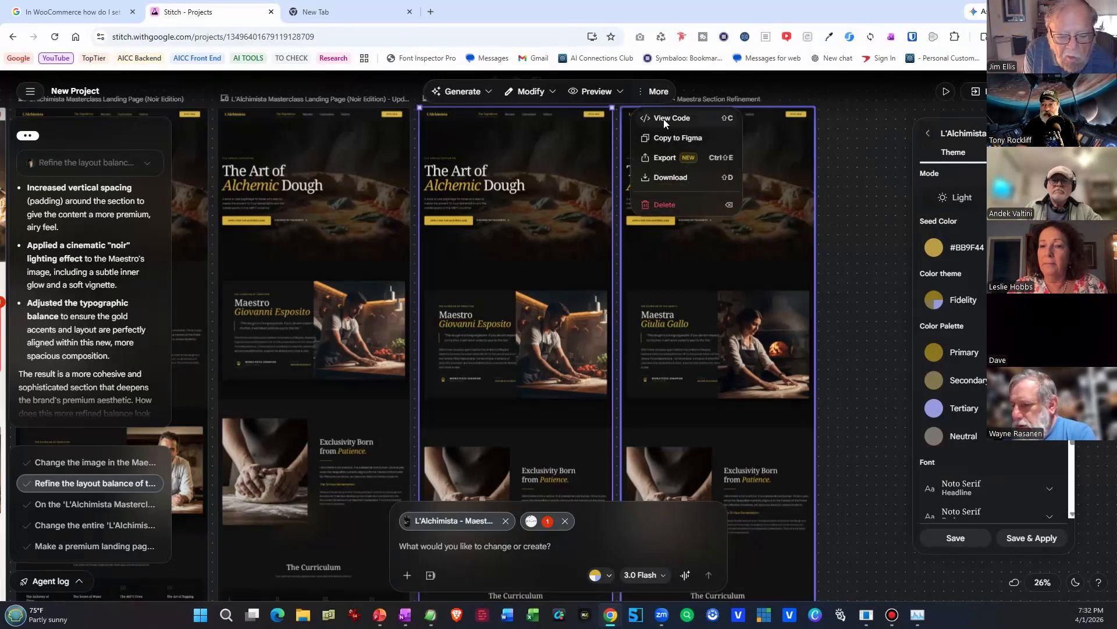
pyautogui.click(663, 119)
pyautogui.scroll(-12, 670, 152)
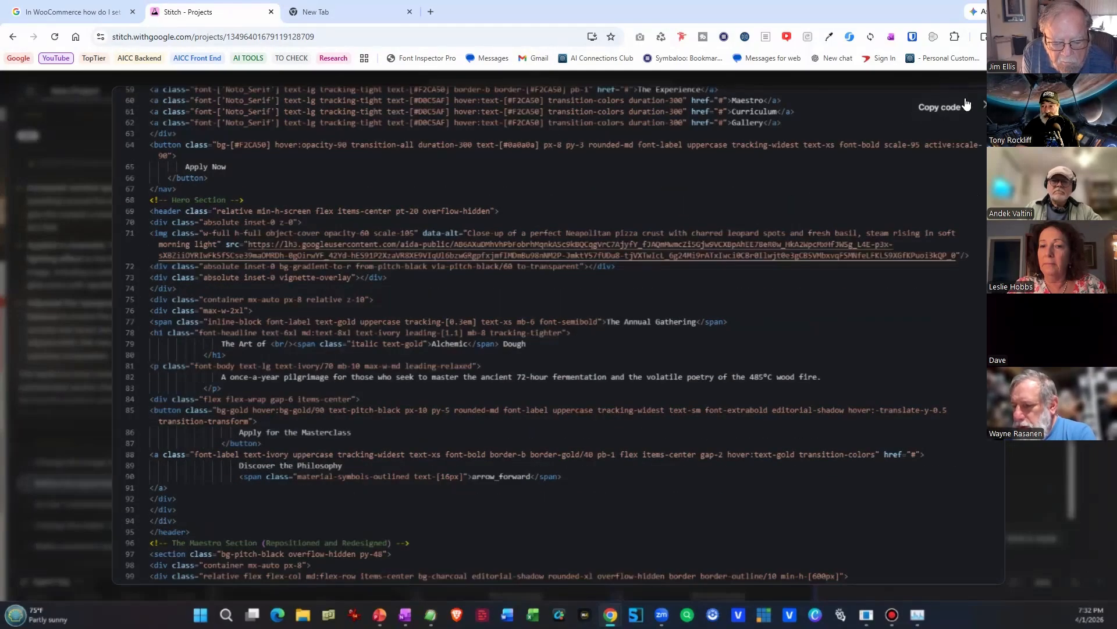
pyautogui.click(984, 107)
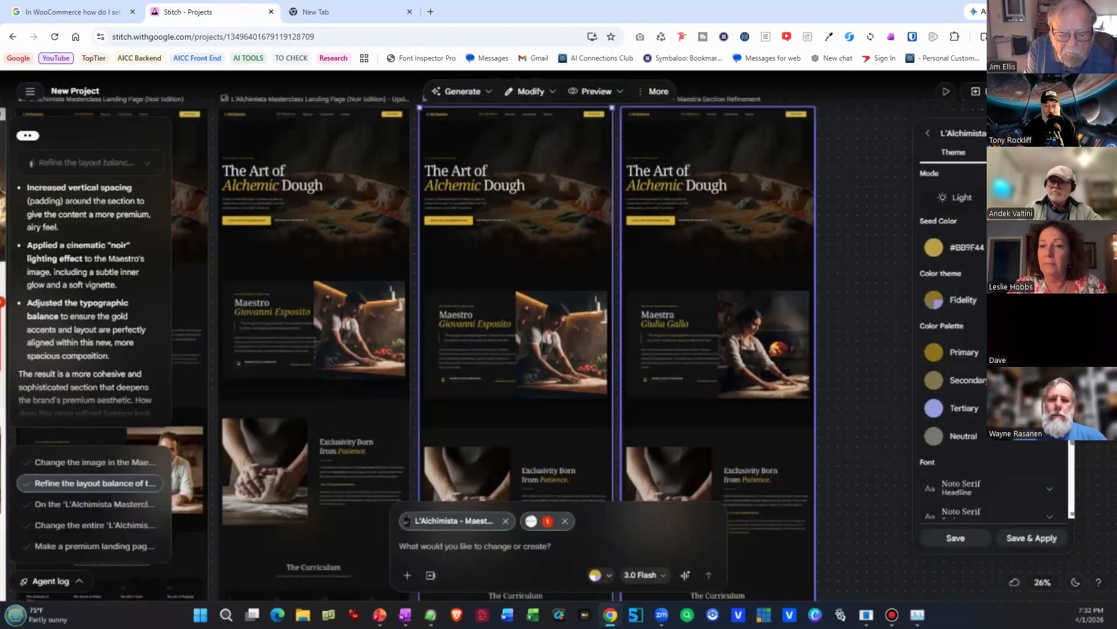
# Check the additional actions for the selected page and review the project's sharing and remixing settings without enabling them.
pyautogui.click(656, 93)
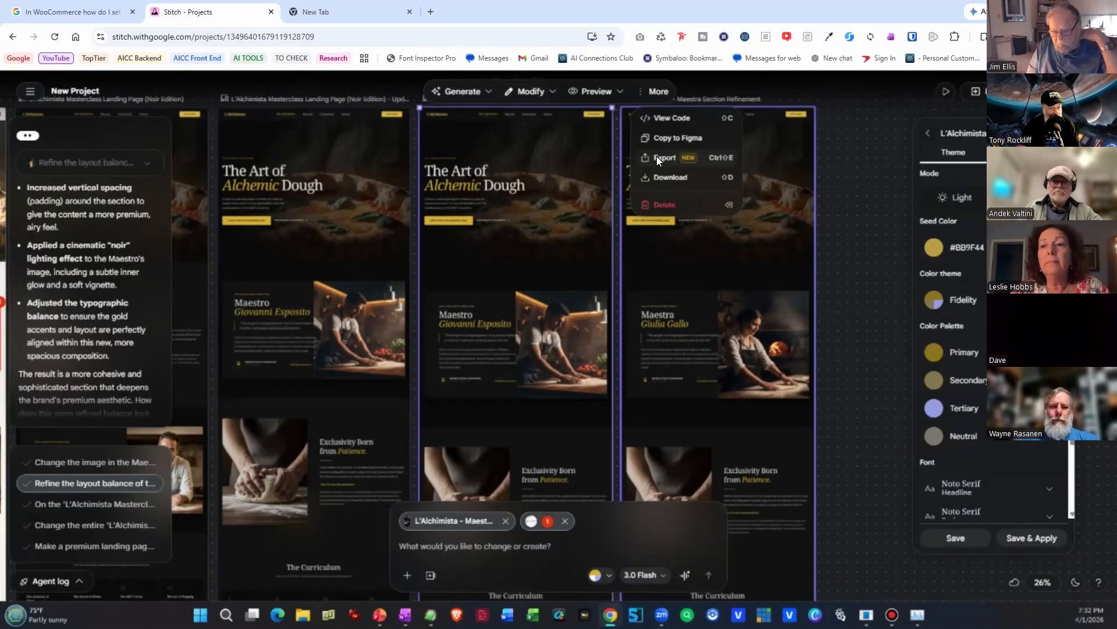
pyautogui.click(921, 96)
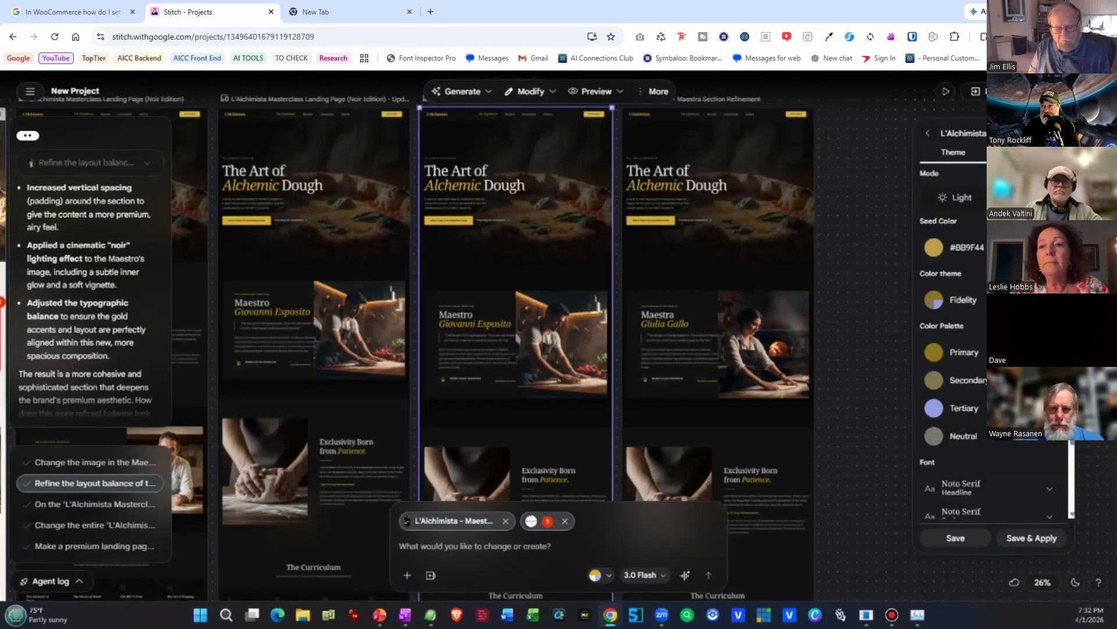
pyautogui.click(1040, 92)
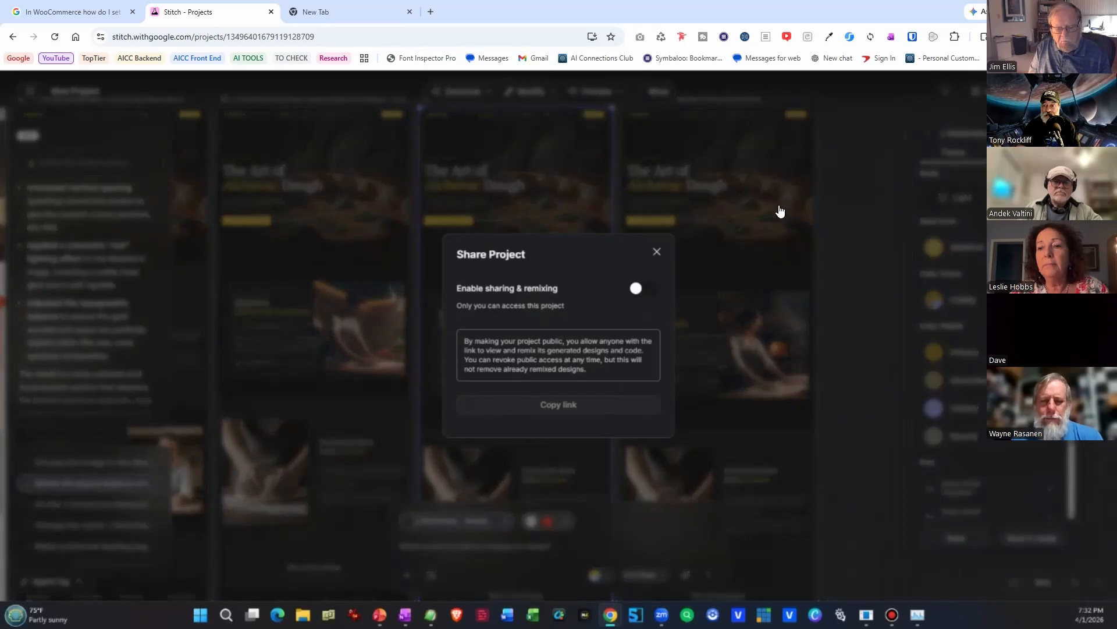
pyautogui.click(656, 252)
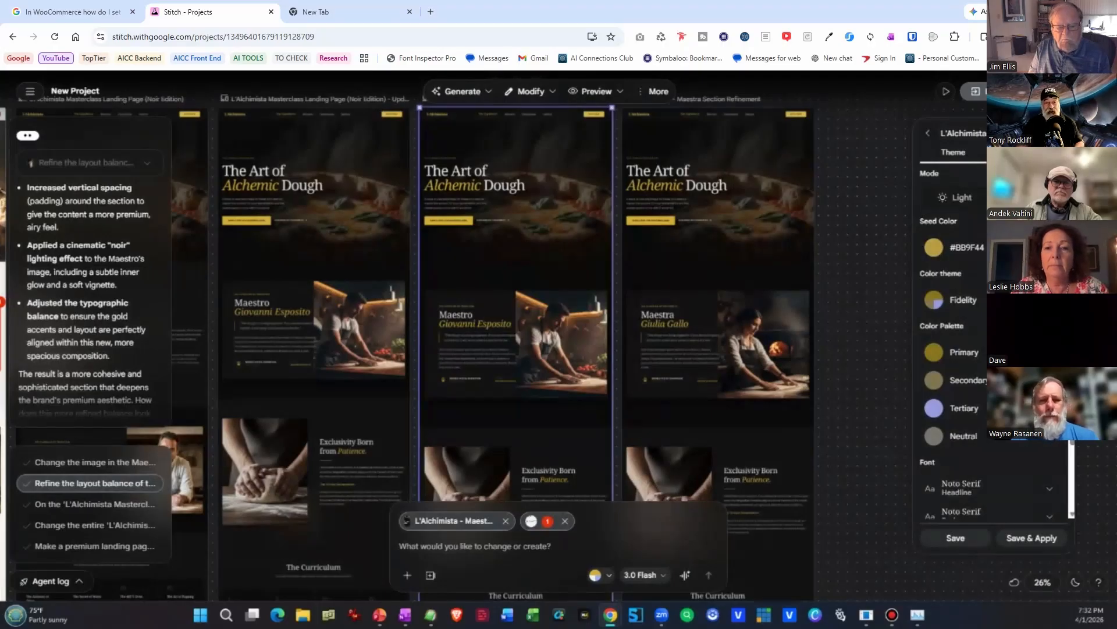
# Export the selected landing page to Google AI Studio to build it as an app, and return to the Stitch project.
pyautogui.click(978, 92)
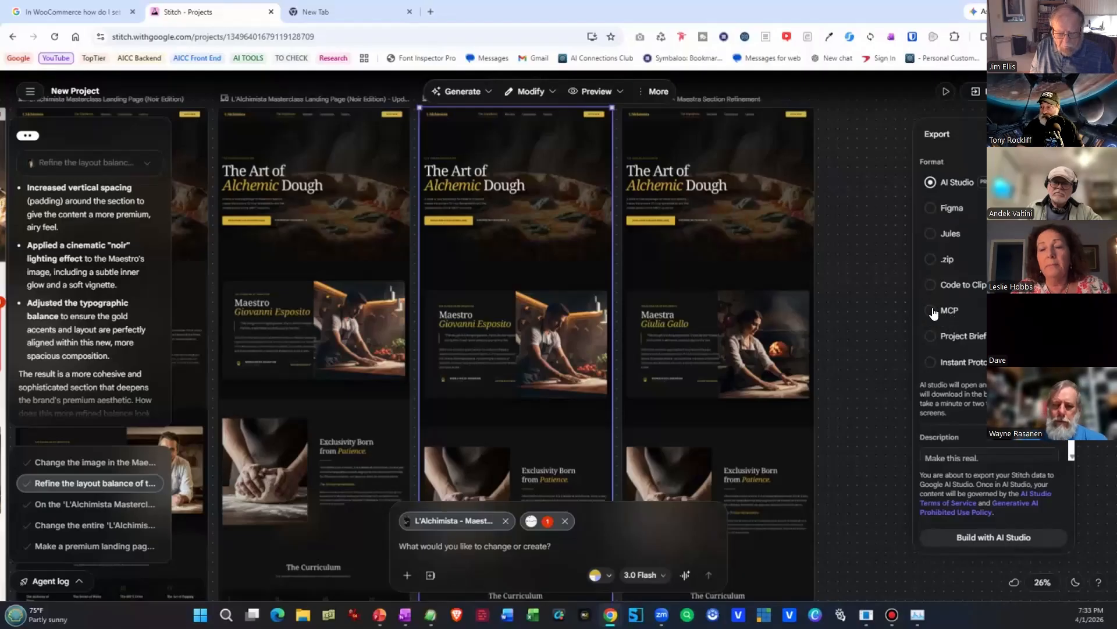
pyautogui.scroll(-1, 1026, 455)
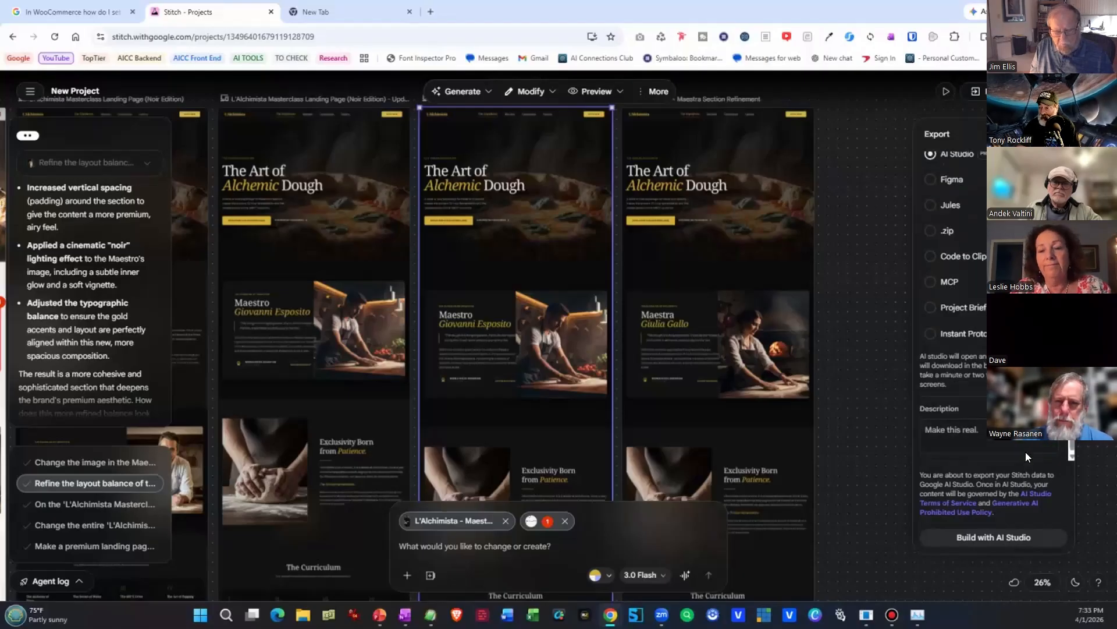
pyautogui.click(998, 543)
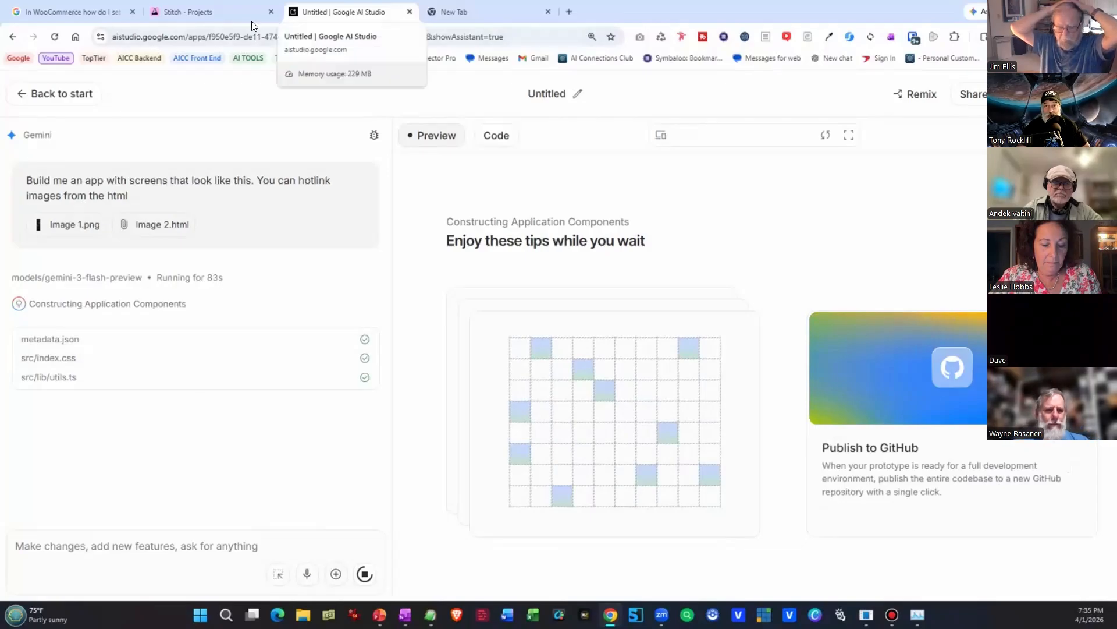
pyautogui.click(219, 12)
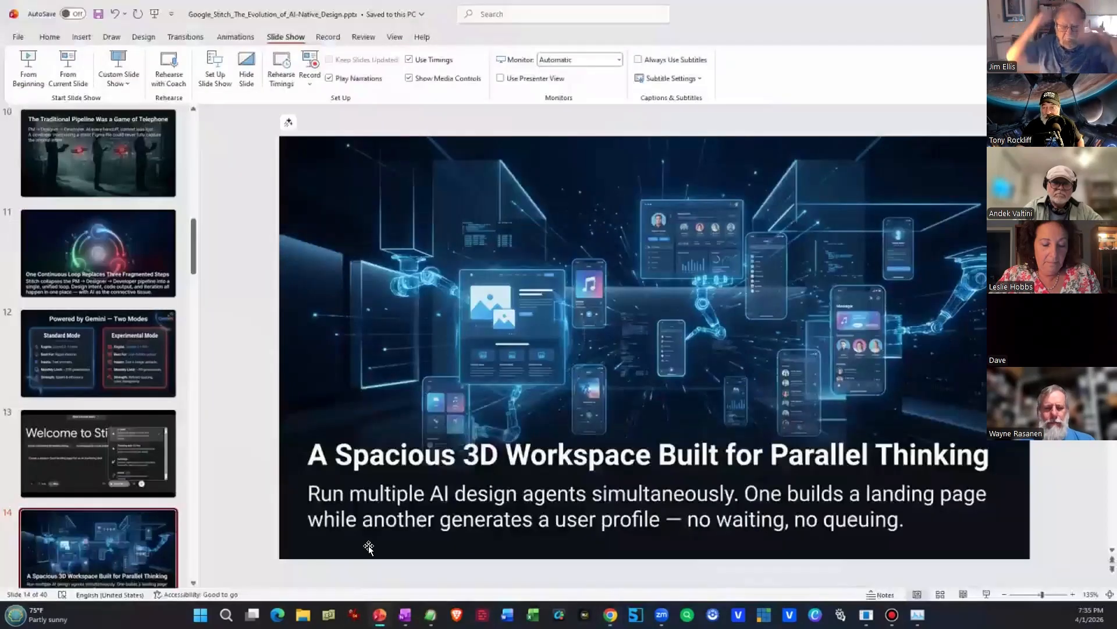
pyautogui.click(185, 539)
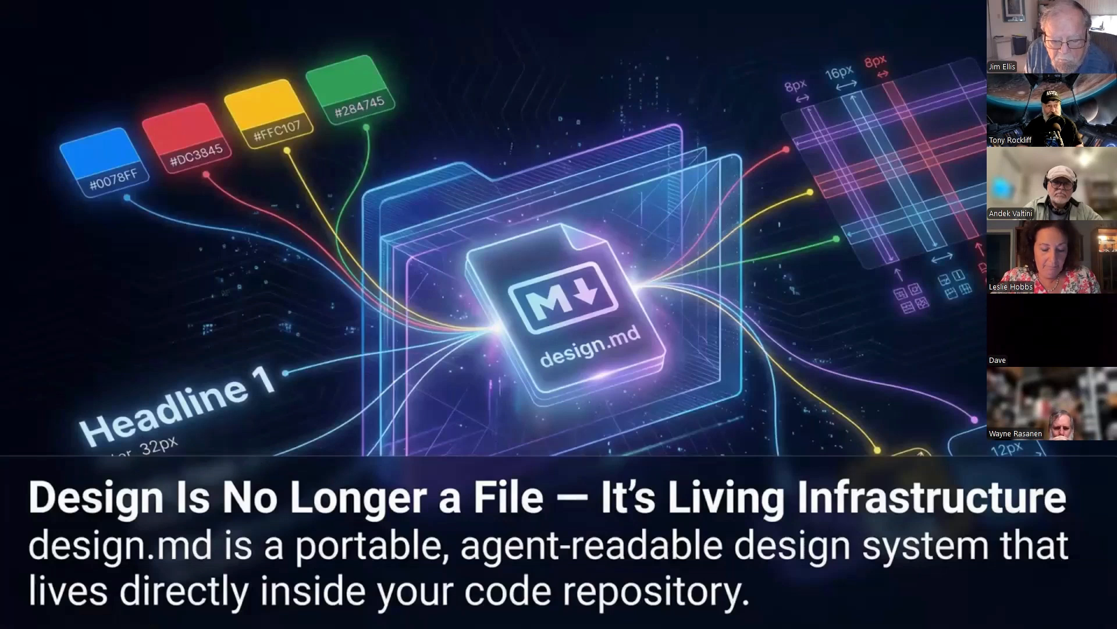
pyautogui.click(68, 507)
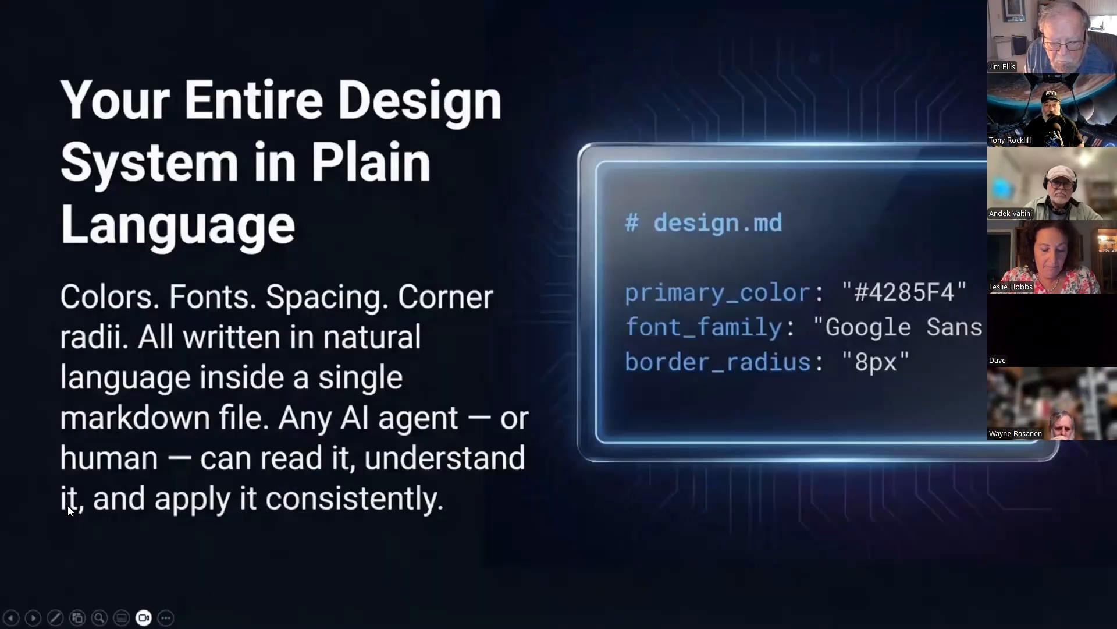
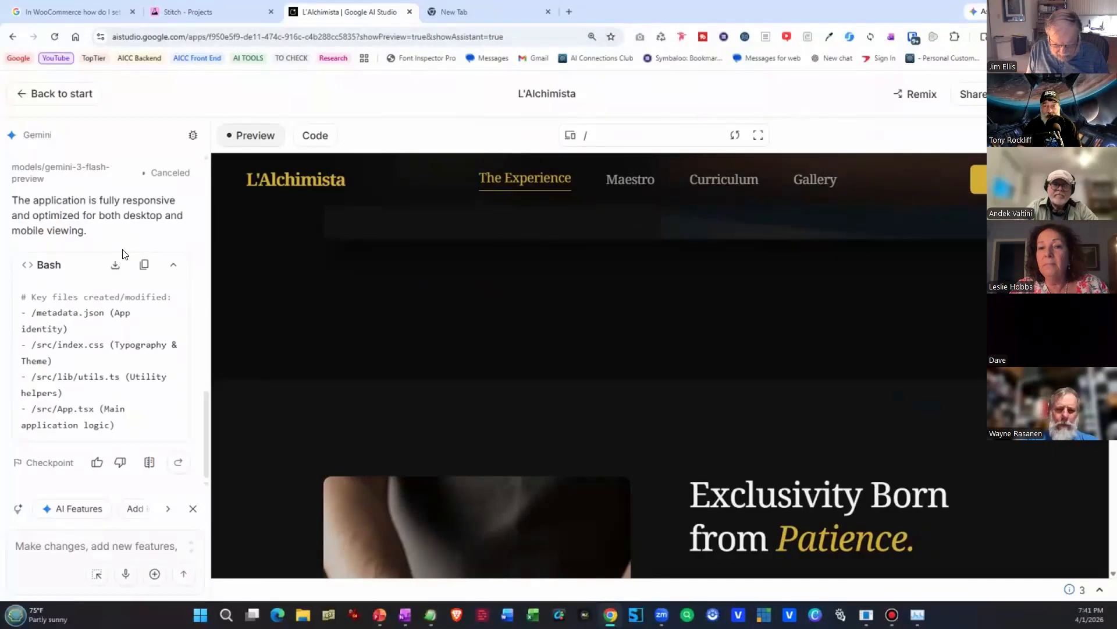
# Look at the exported app's code, return to the preview, and review its Share and Publish options without publishing.
pyautogui.click(314, 135)
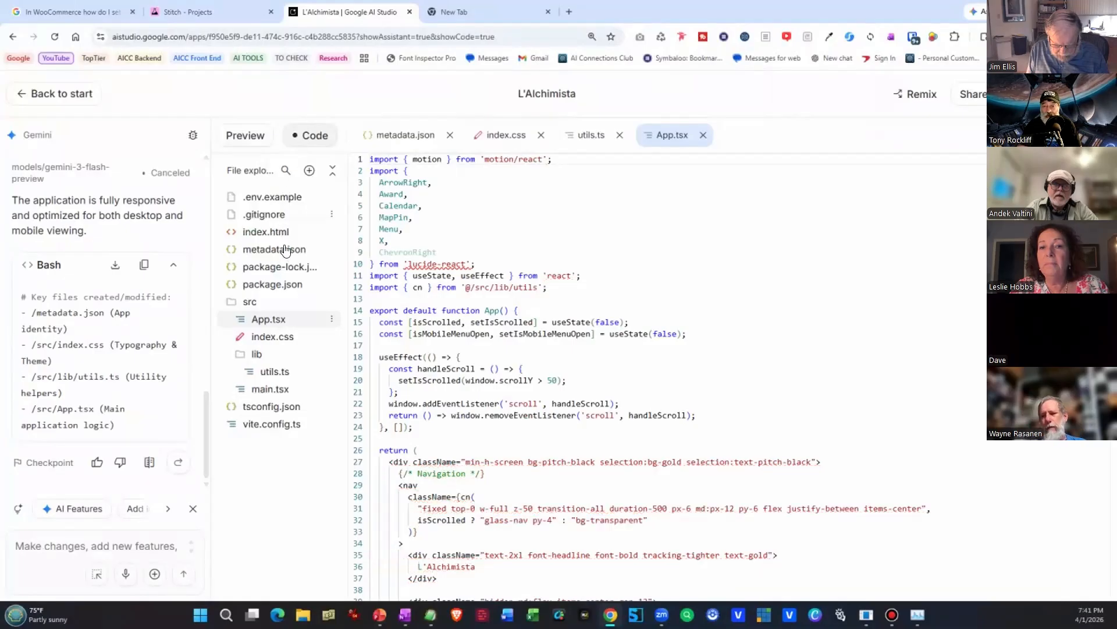
pyautogui.click(244, 137)
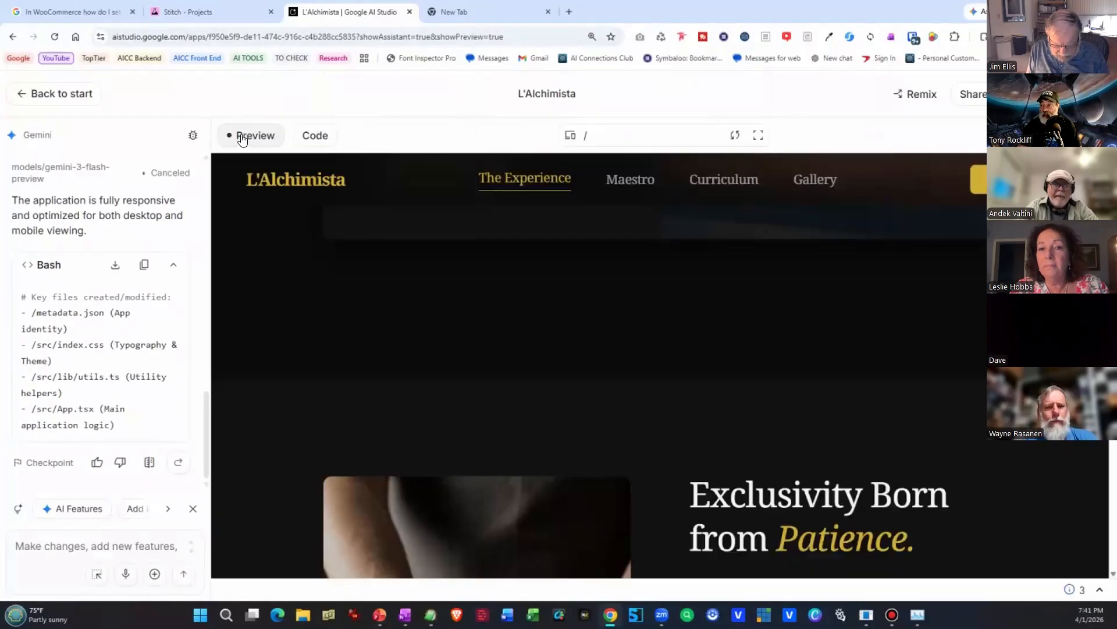
pyautogui.click(989, 95)
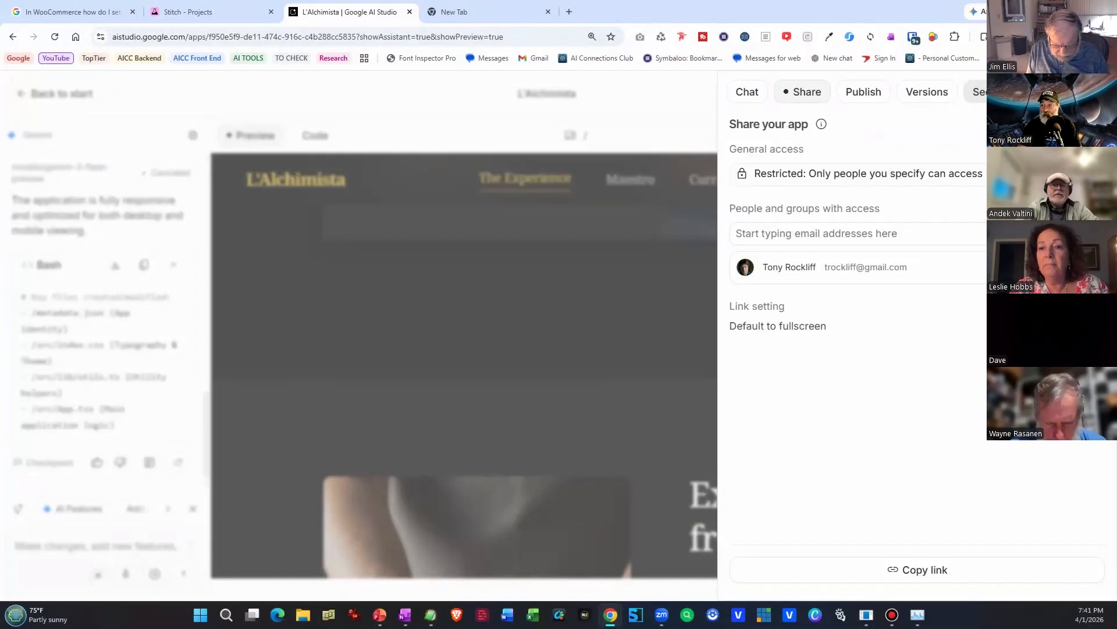
pyautogui.click(864, 92)
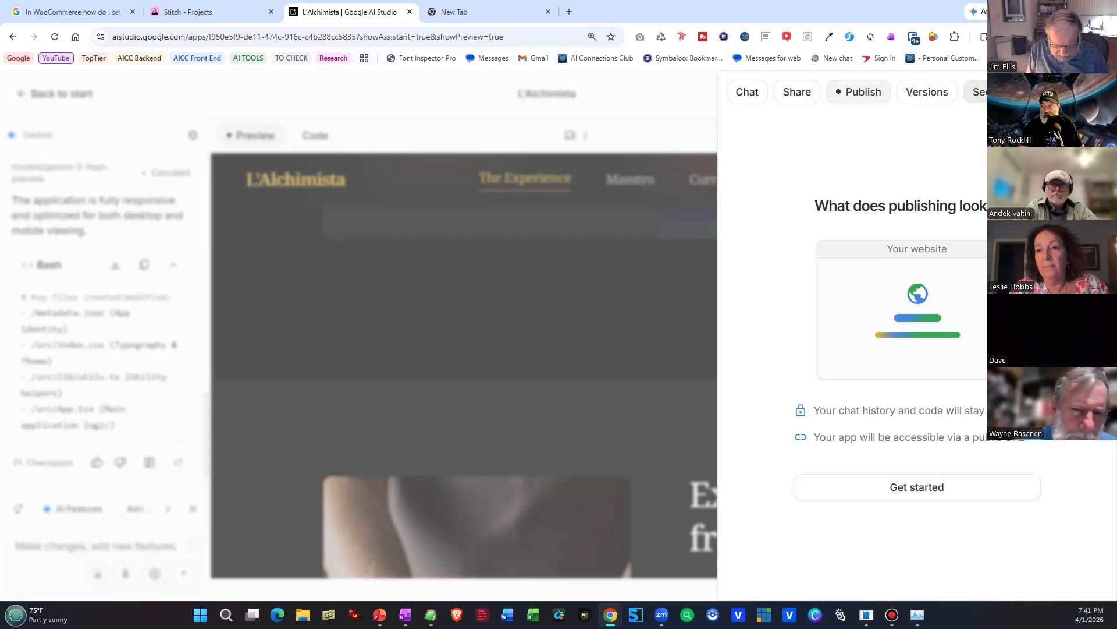
pyautogui.click(1097, 92)
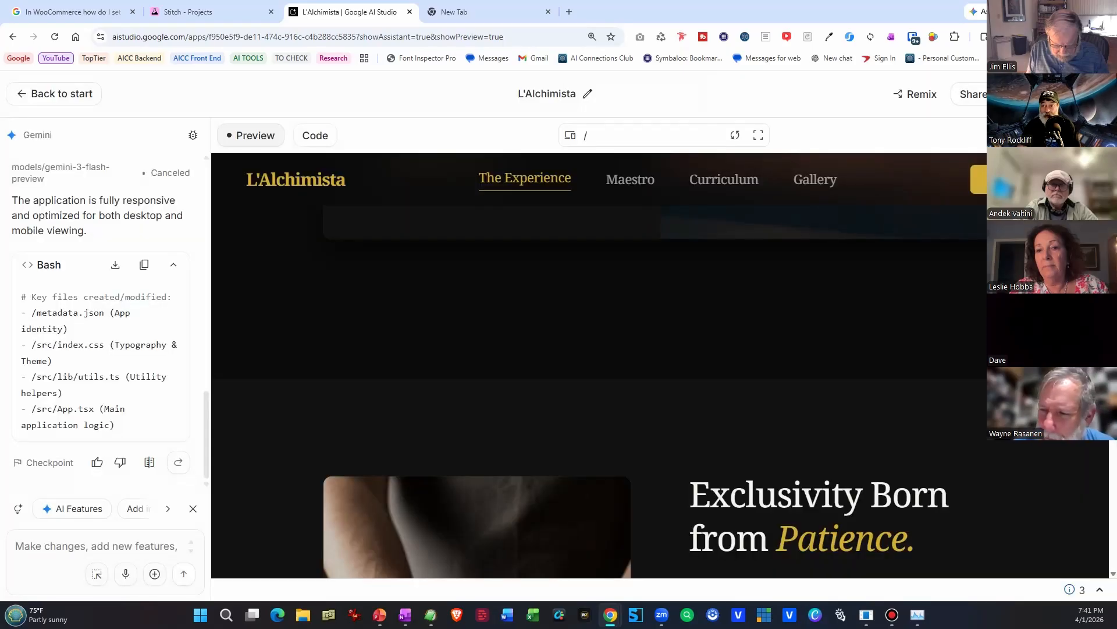
# Look through the previewed landing page down to the footer and test the Terms of Service link.
pyautogui.scroll(-8, 658, 366)
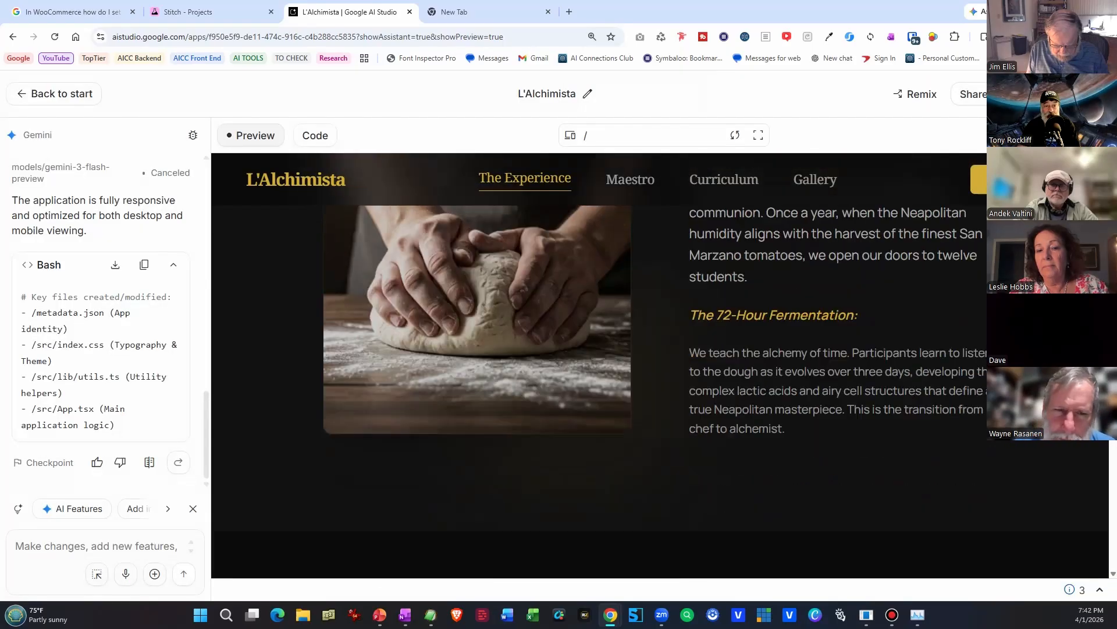
pyautogui.scroll(-2, 658, 366)
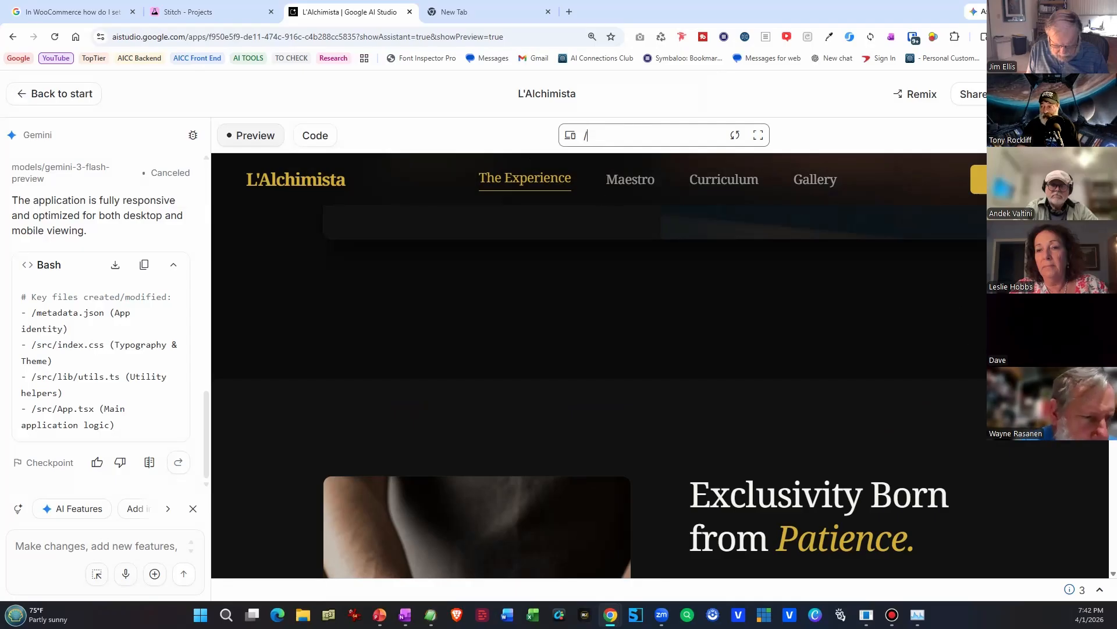
pyautogui.scroll(-20, 905, 286)
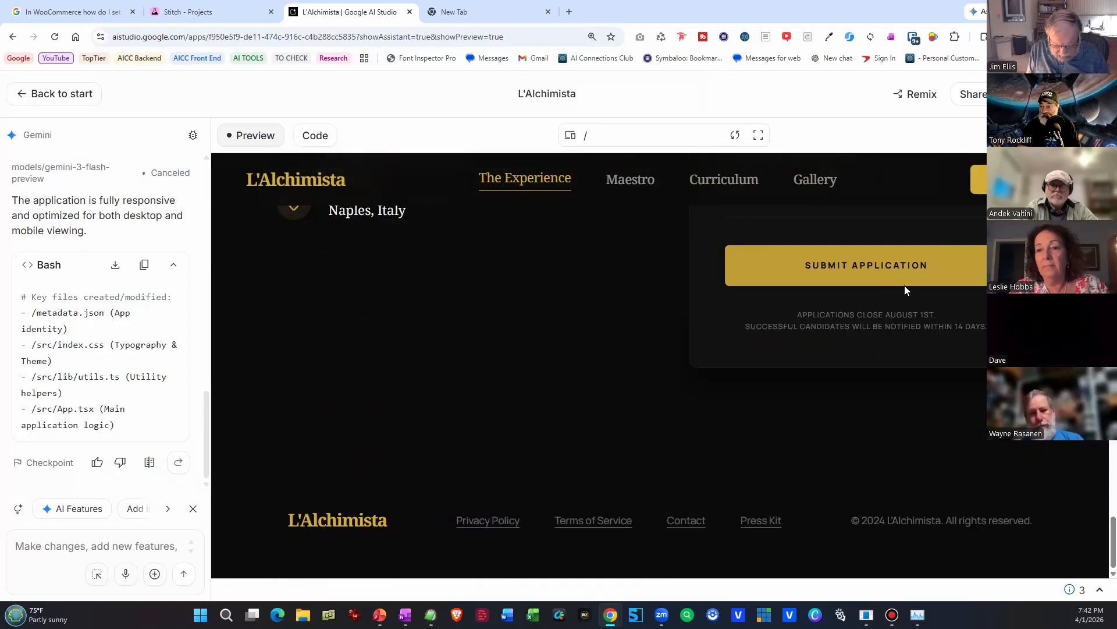
pyautogui.click(612, 521)
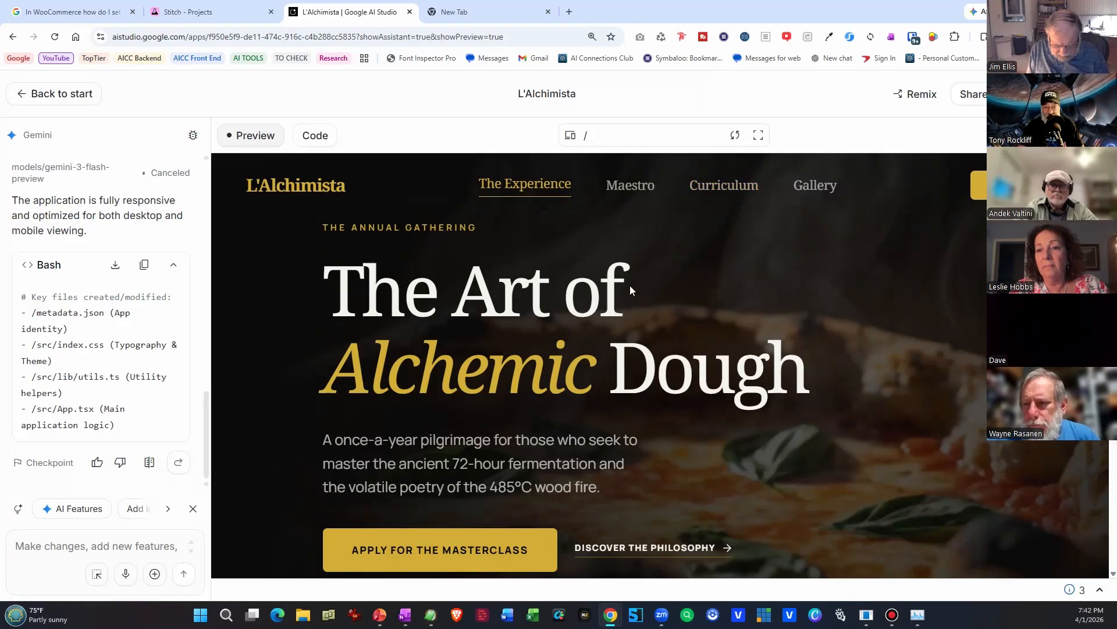
# Test the hero's Discover the Philosophy link in the preview and look over the Maestro section below it.
pyautogui.scroll(-1, 630, 286)
pyautogui.scroll(-4, 629, 286)
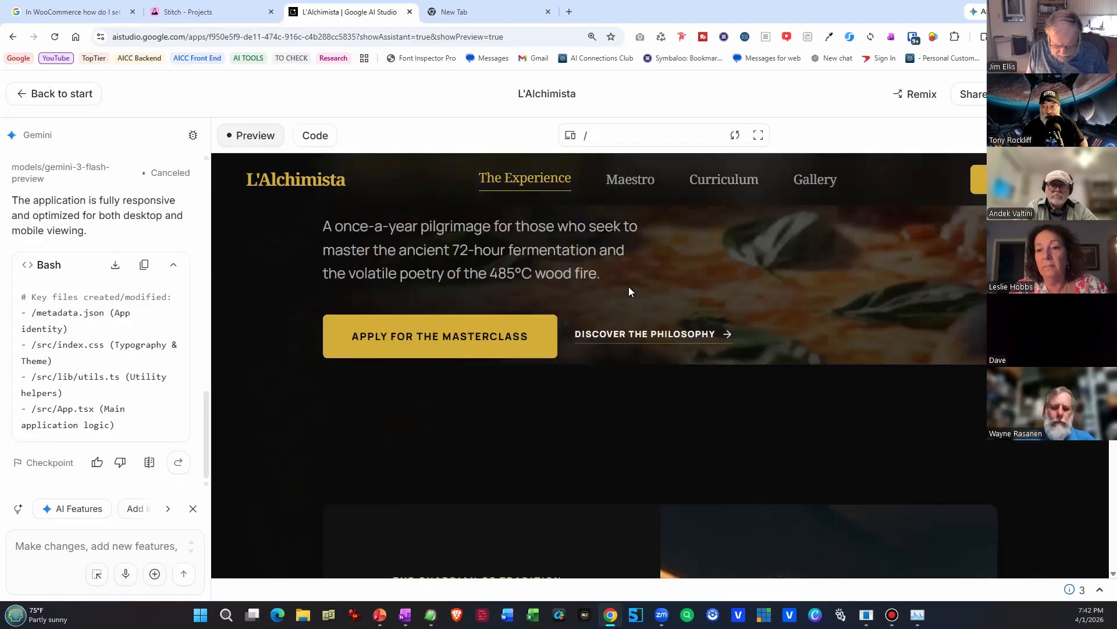
pyautogui.scroll(-1, 628, 294)
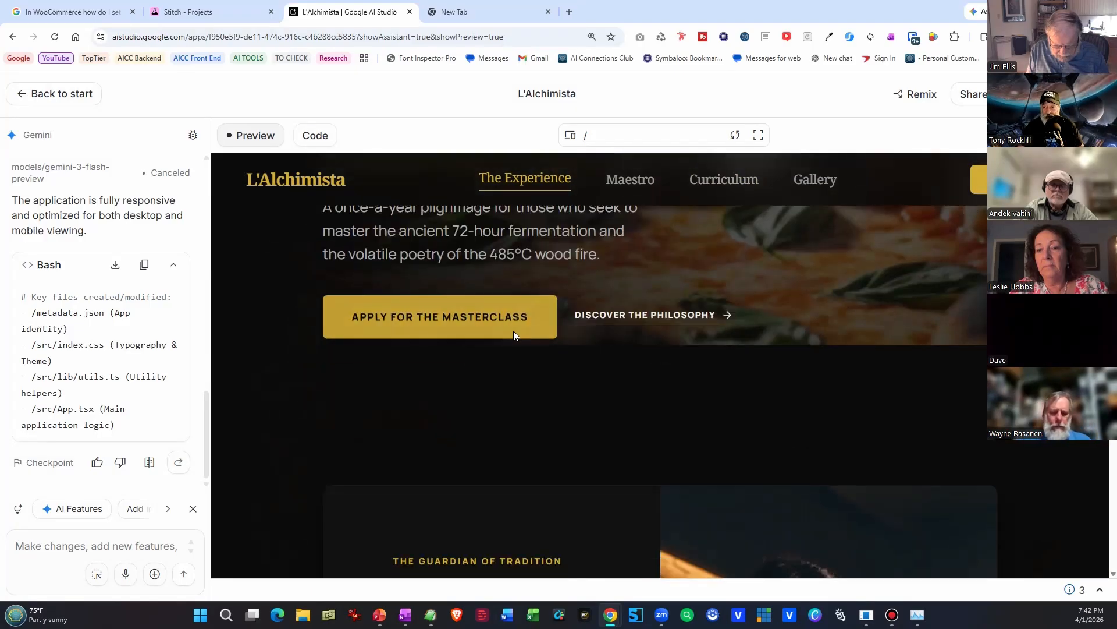
pyautogui.click(582, 329)
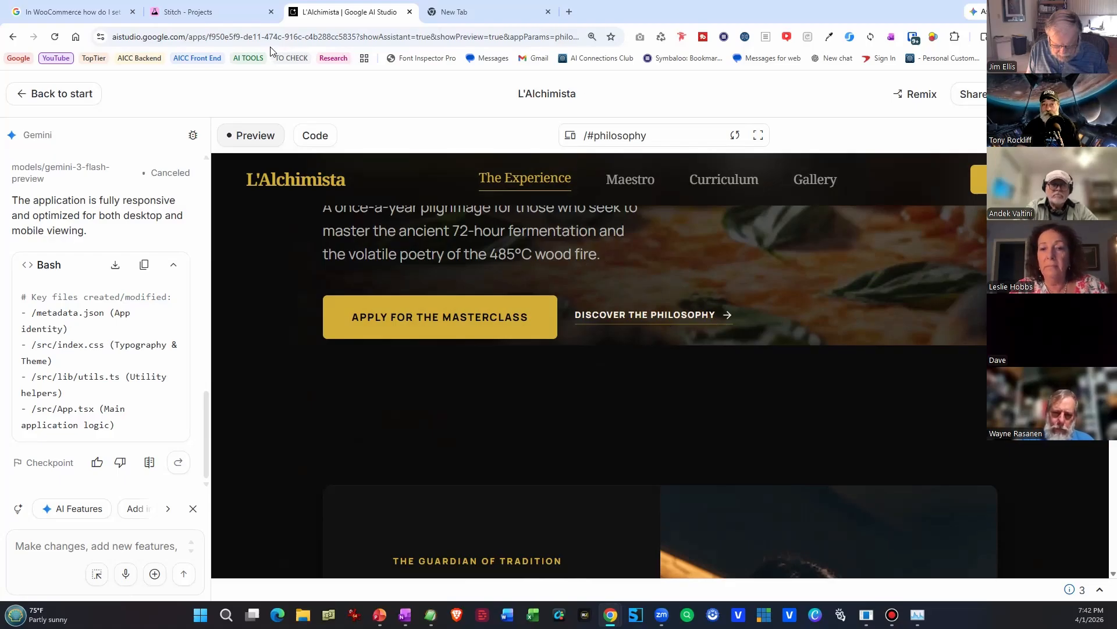
pyautogui.click(250, 11)
pyautogui.click(356, 12)
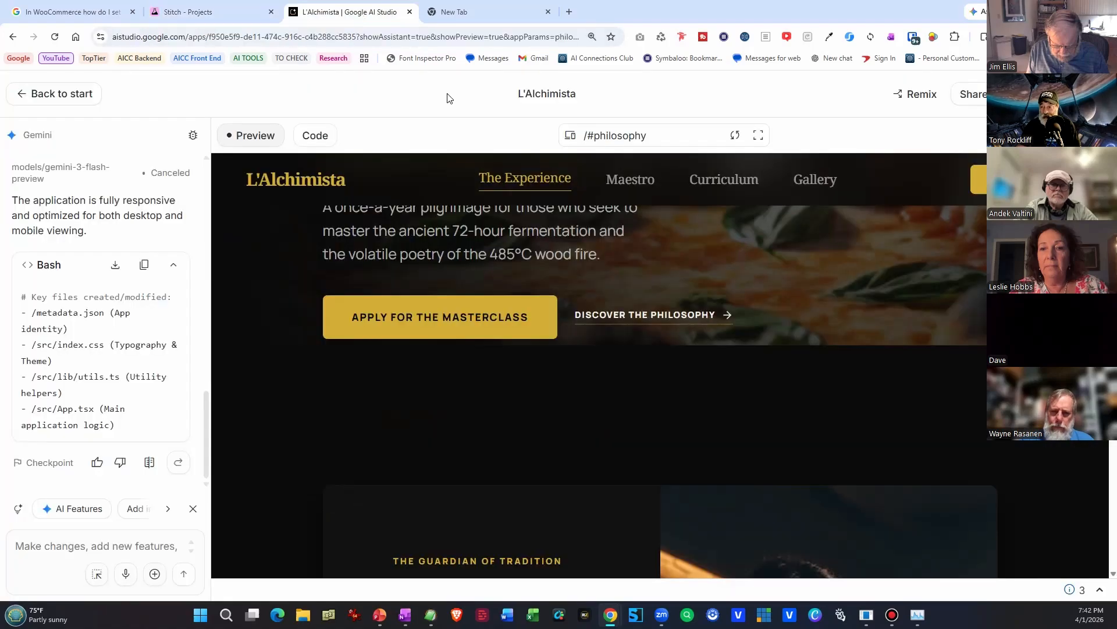
pyautogui.scroll(-6, 770, 248)
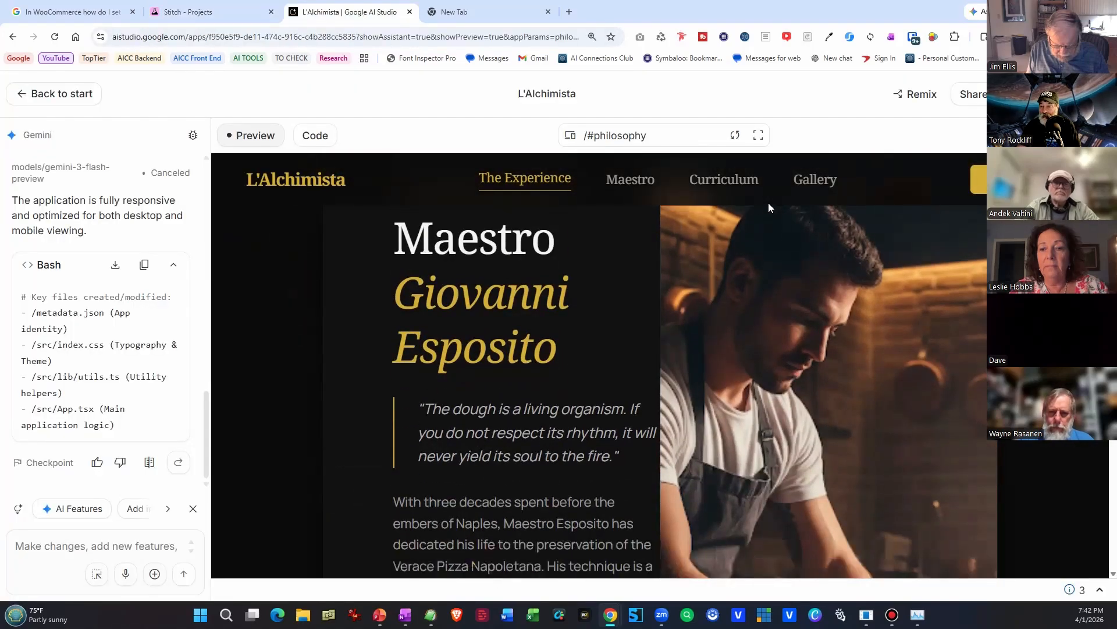
# Open the existing AdGPT Landing Page project from Stitch in the blank browser tab.
pyautogui.click(218, 12)
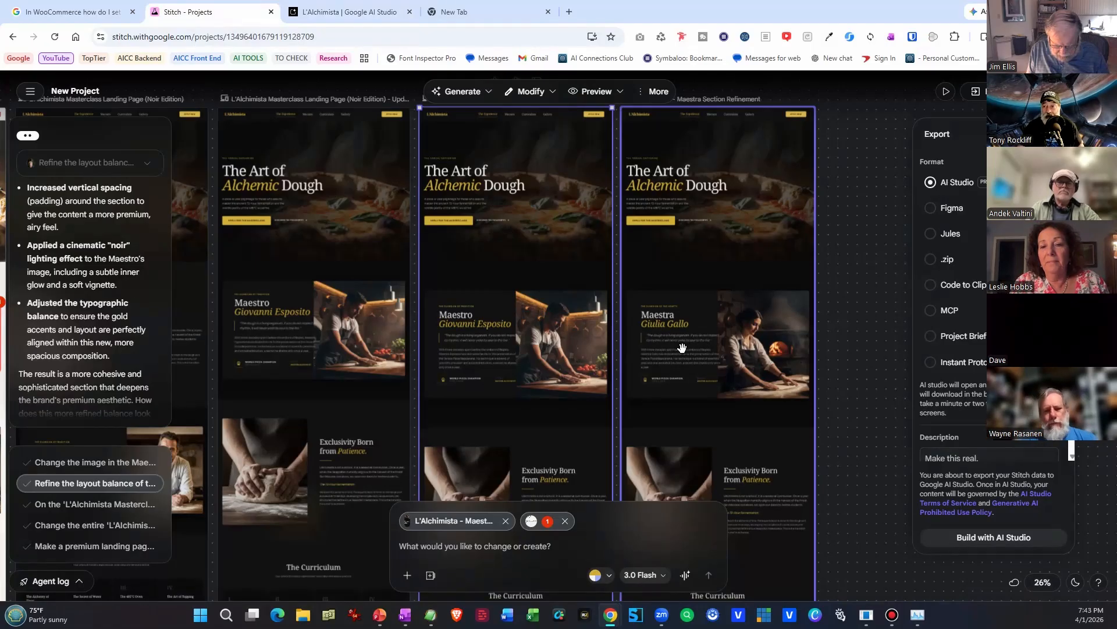
pyautogui.click(489, 13)
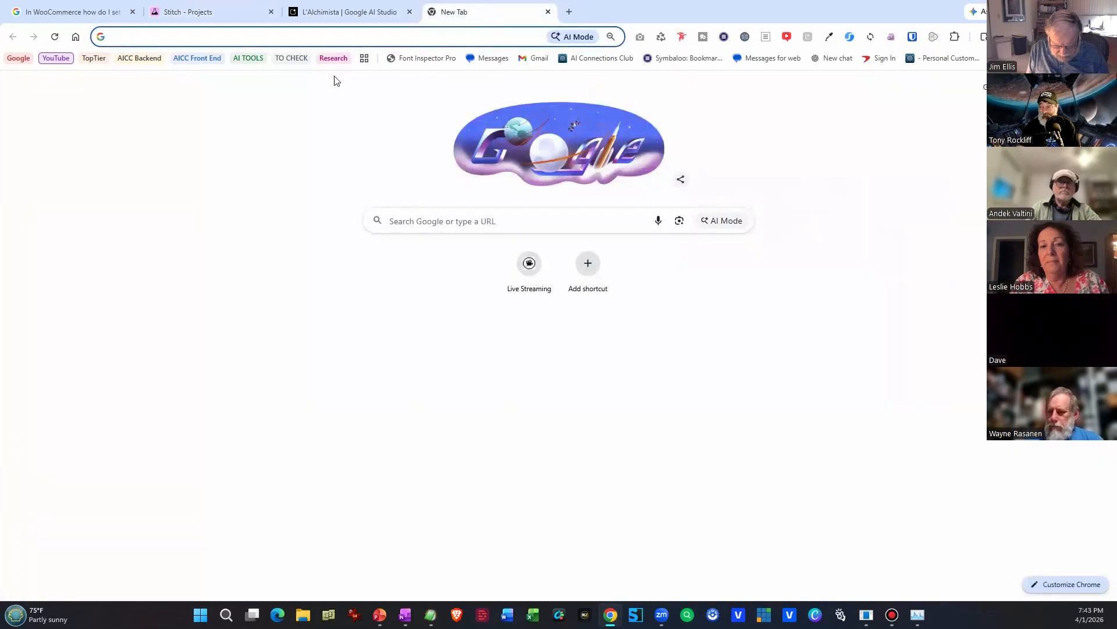
pyautogui.click(289, 37)
pyautogui.write('sk')
pyautogui.press('BackSpace')
pyautogui.press('BackSpace')
pyautogui.write('ti')
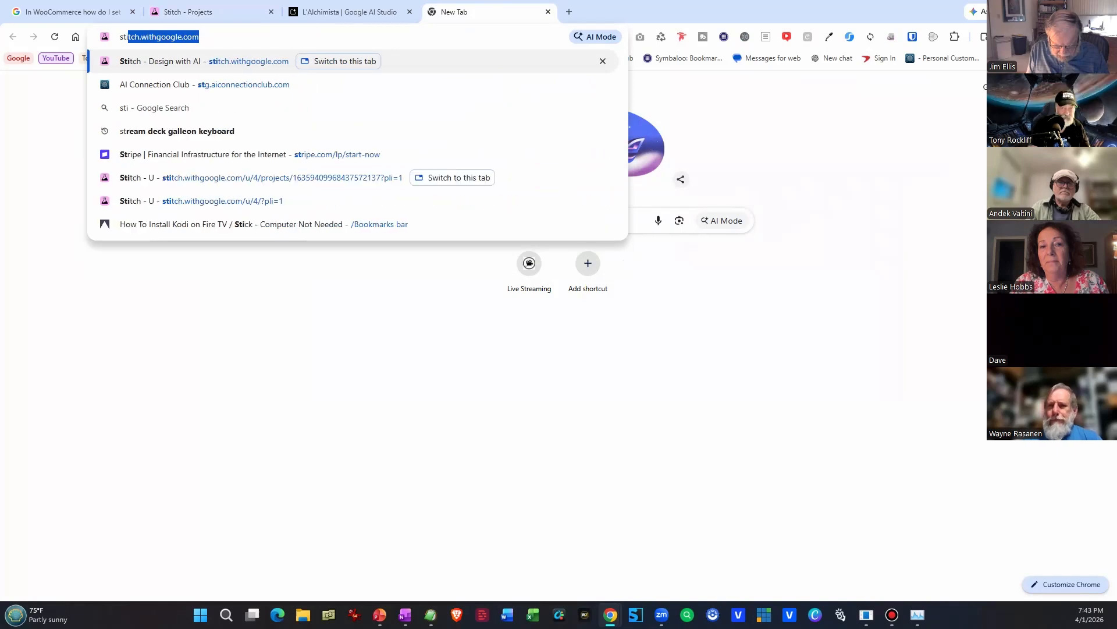
pyautogui.click(210, 37)
pyautogui.press('Return')
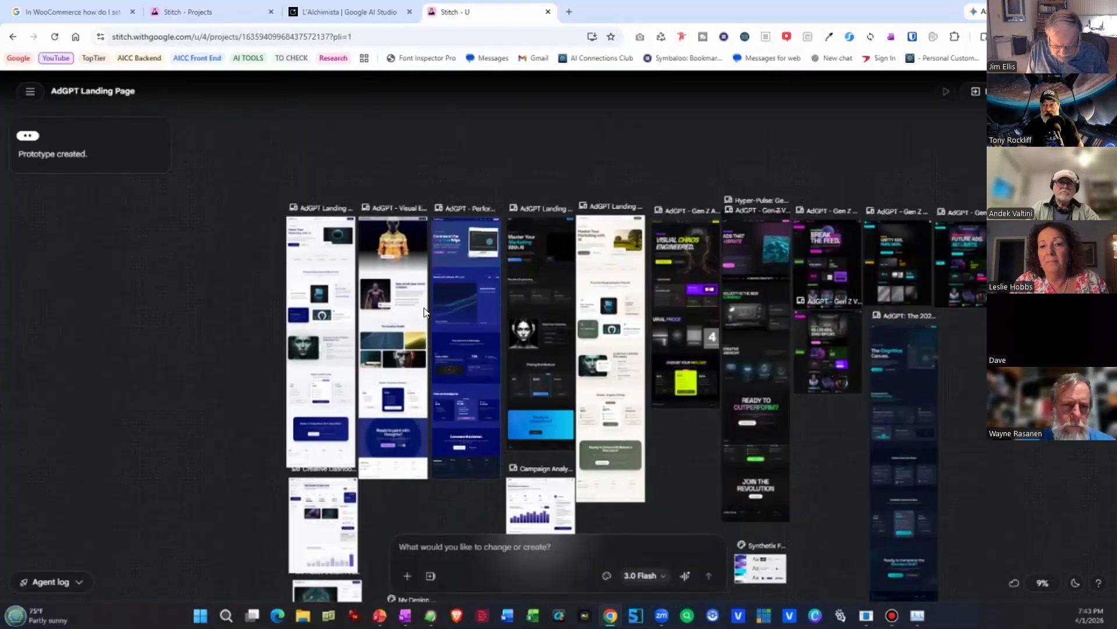
# Select the AdGPT Landing Page design and shift it slightly down beside the Visual Edition.
pyautogui.scroll(-1, 424, 312)
pyautogui.scroll(1, 349, 330)
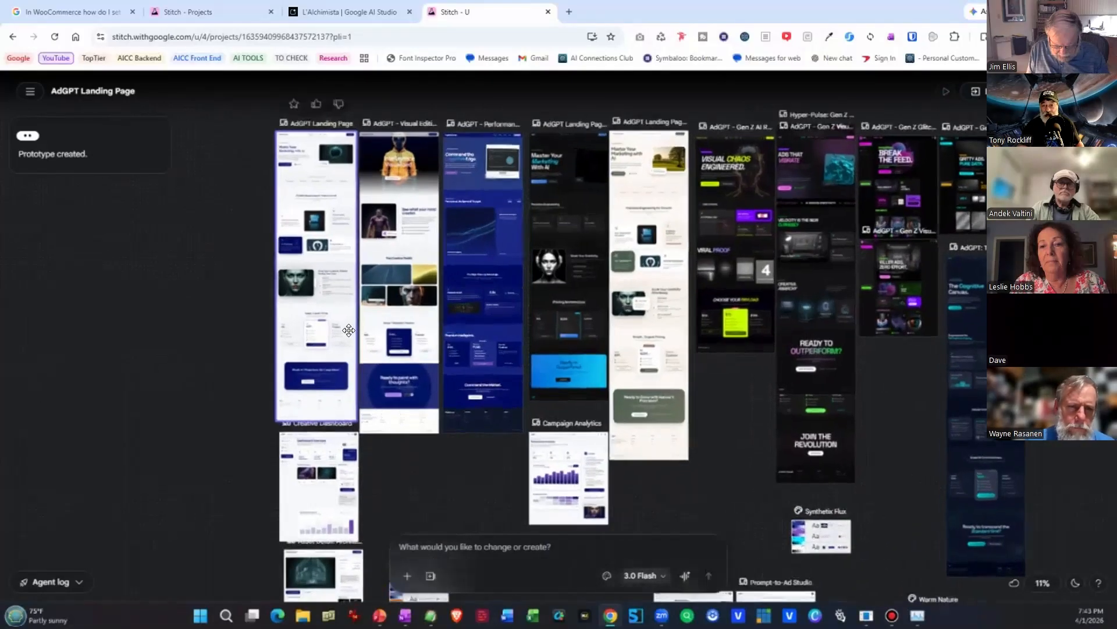
pyautogui.scroll(8, 349, 330)
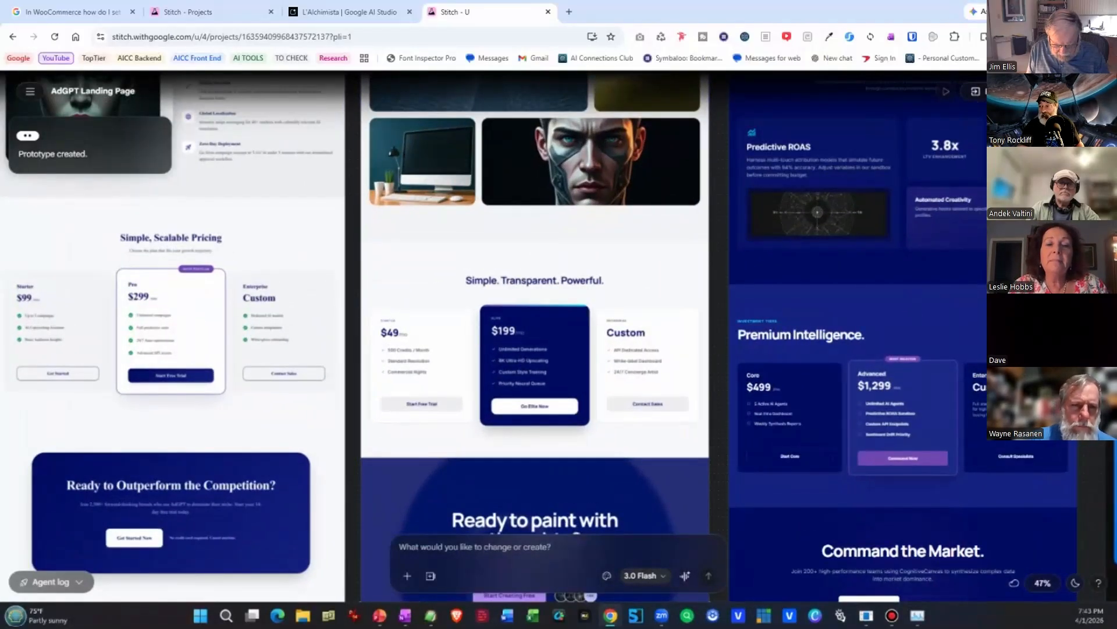
pyautogui.click(308, 404)
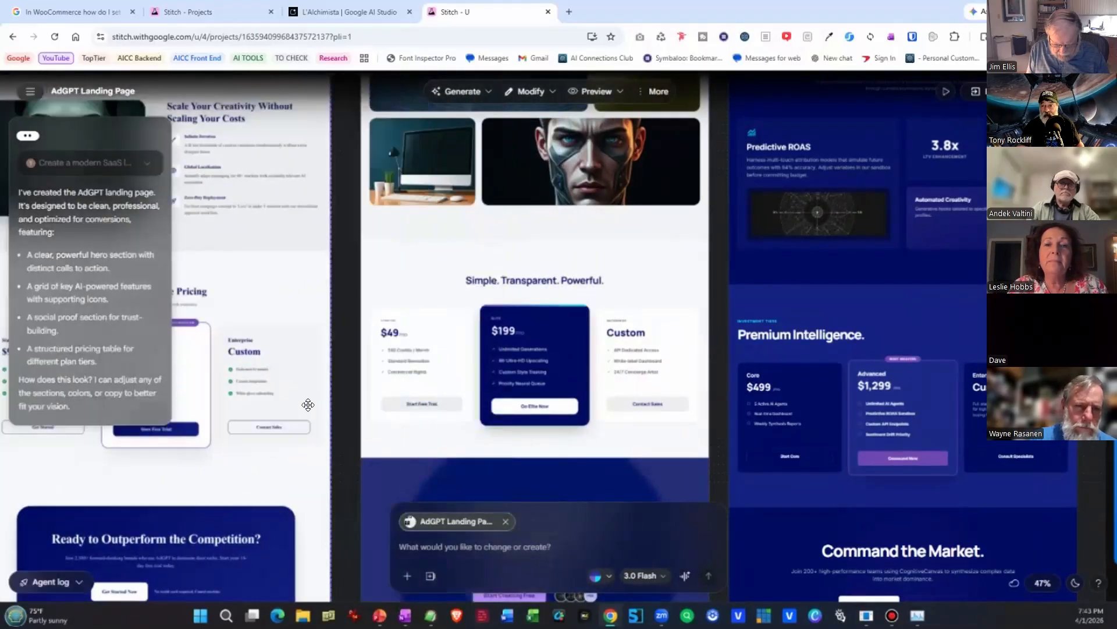
pyautogui.moveTo(308, 404); pyautogui.dragTo(332, 398)
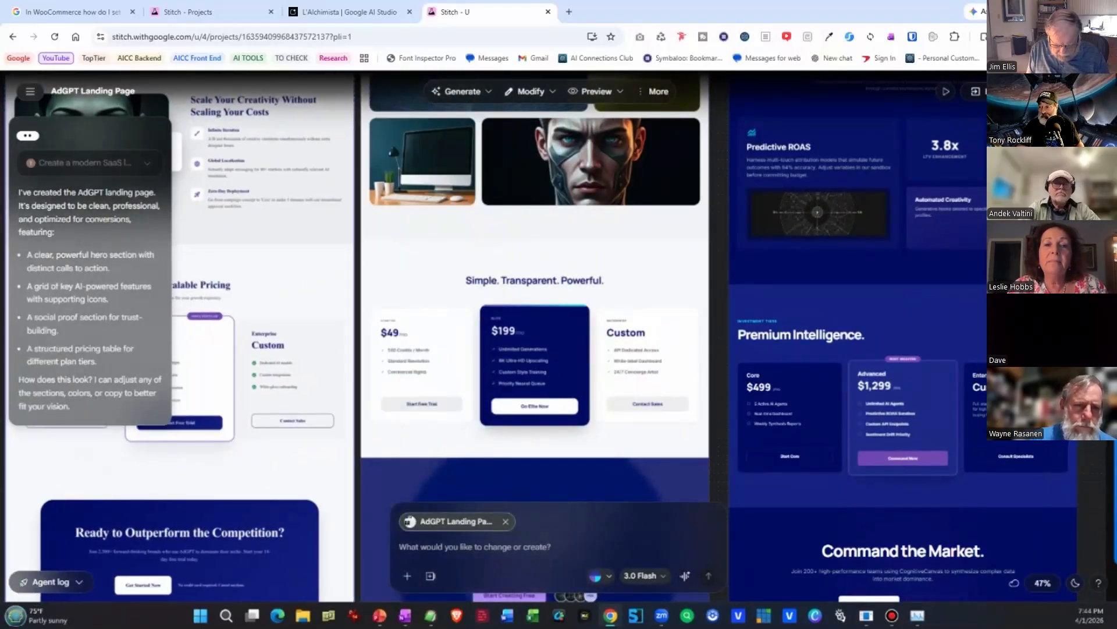
# Examine the first AdGPT landing page from its pricing section up to the Master Your Marketing with AI hero.
pyautogui.moveTo(327, 338); pyautogui.dragTo(626, 527)
pyautogui.moveTo(635, 472); pyautogui.dragTo(573, 521)
pyautogui.moveTo(590, 363); pyautogui.dragTo(553, 553)
pyautogui.moveTo(606, 412); pyautogui.dragTo(588, 551)
pyautogui.moveTo(694, 224); pyautogui.dragTo(682, 304)
pyautogui.scroll(2, 675, 312)
pyautogui.moveTo(466, 329); pyautogui.dragTo(646, 361)
pyautogui.scroll(3, 641, 361)
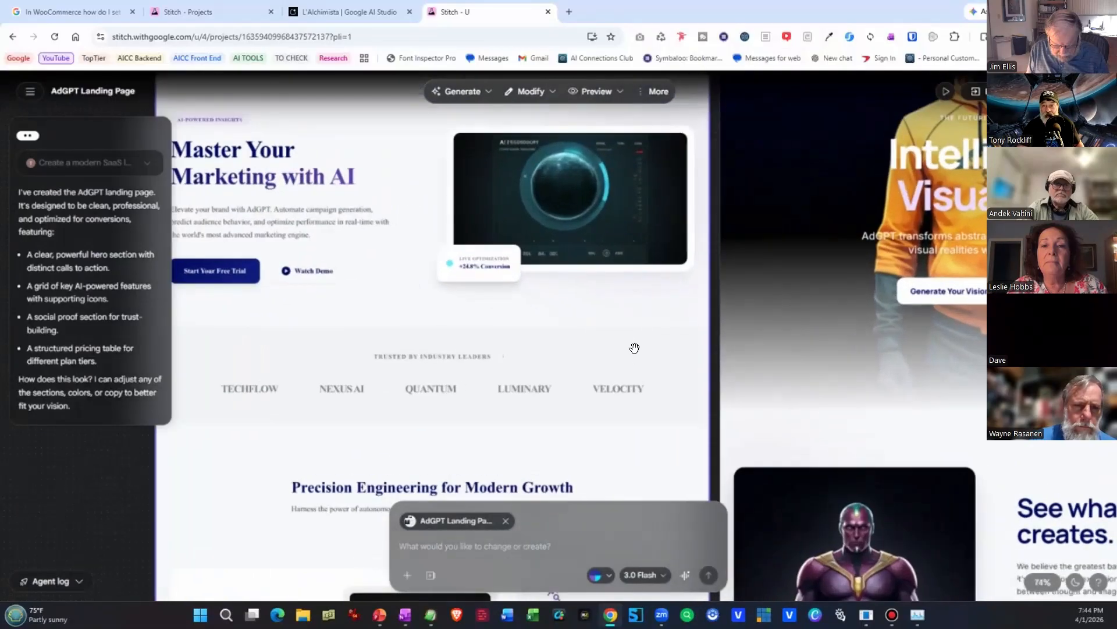
pyautogui.scroll(-2, 635, 348)
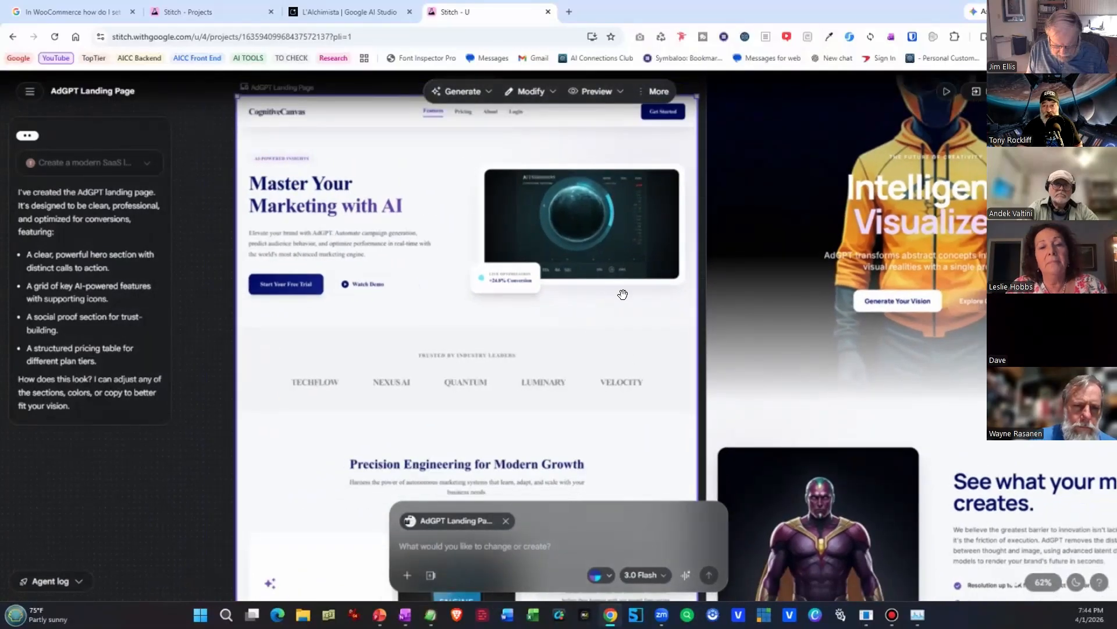
# Inspect the Visual Edition of the AdGPT page, from its hero to the Creative Toolkit and pricing sections.
pyautogui.moveTo(706, 289); pyautogui.dragTo(620, 344)
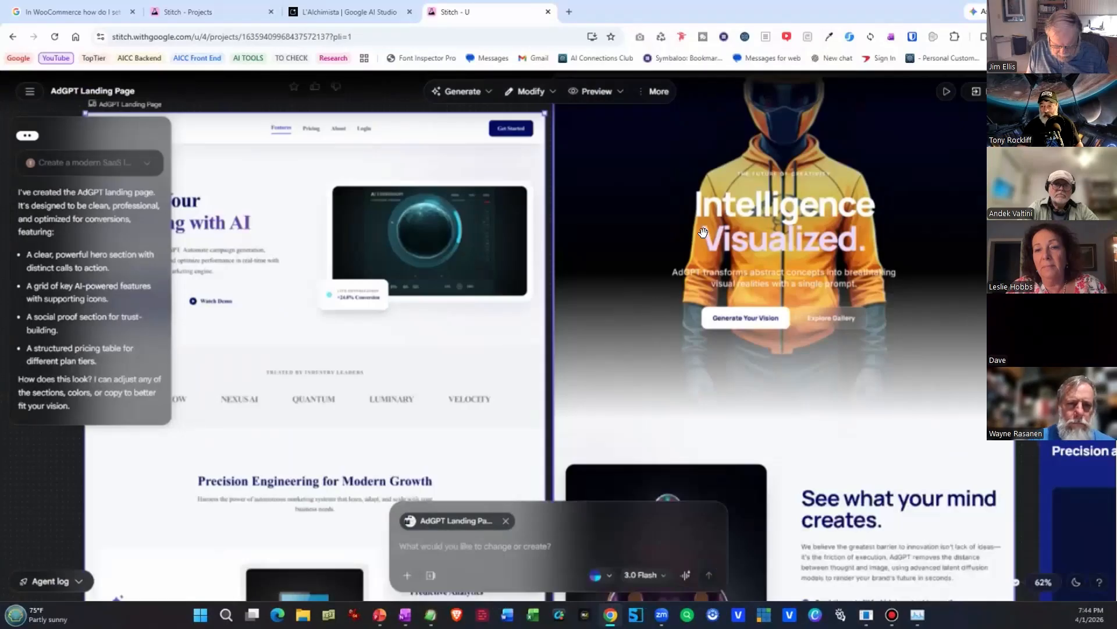
pyautogui.scroll(-10, 700, 248)
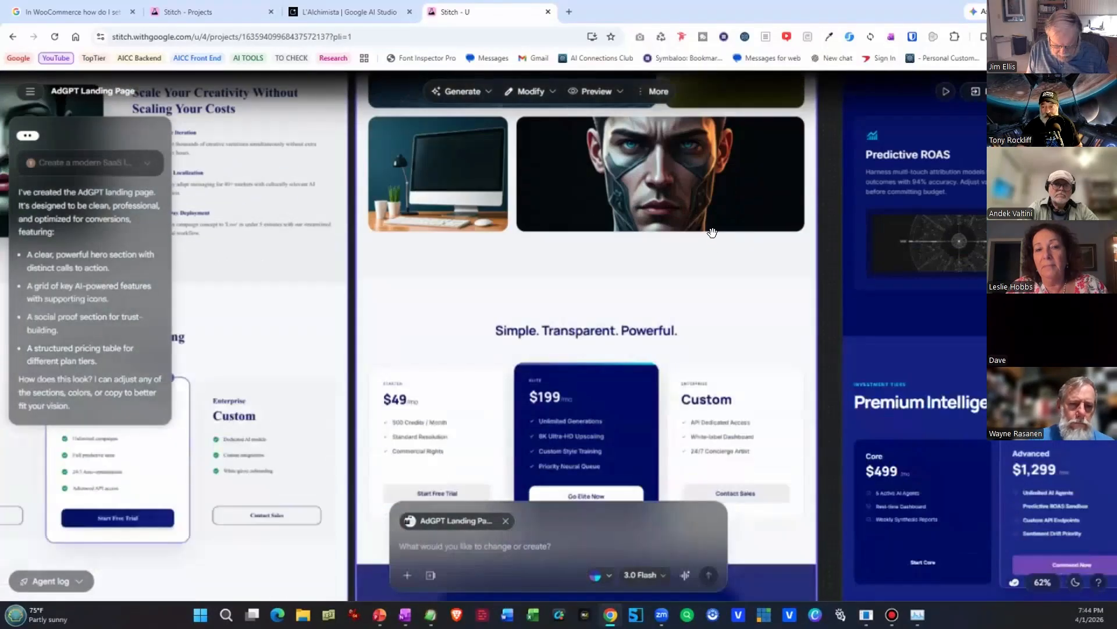
pyautogui.scroll(6, 711, 244)
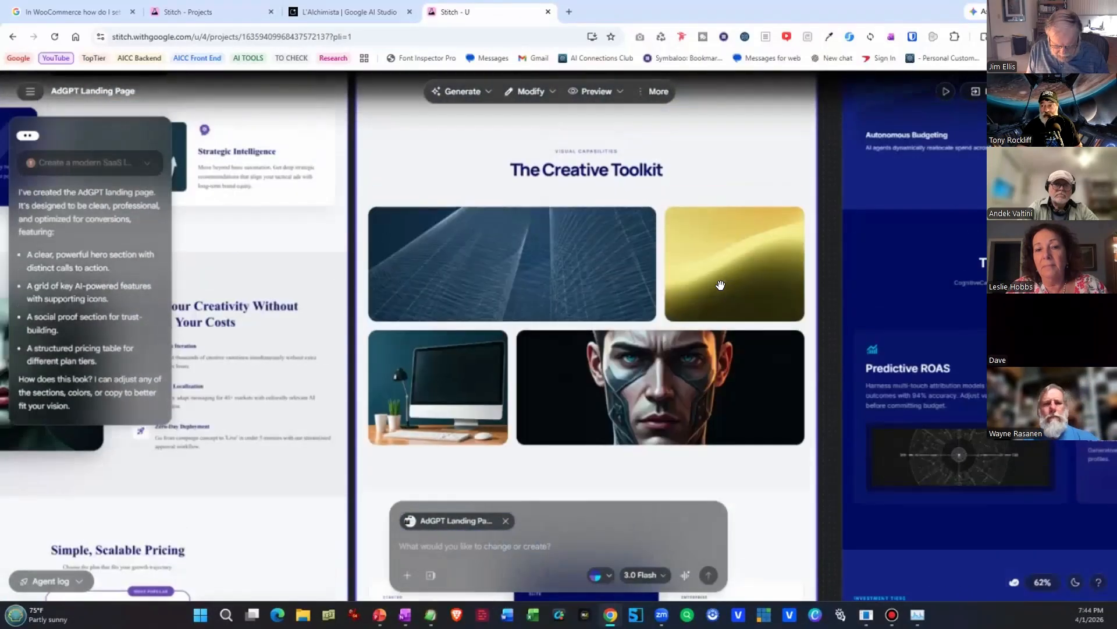
# Inspect the Performance Dark edition of the AdGPT page, including its Command the Cognitive Edge hero.
pyautogui.moveTo(914, 293); pyautogui.dragTo(398, 364)
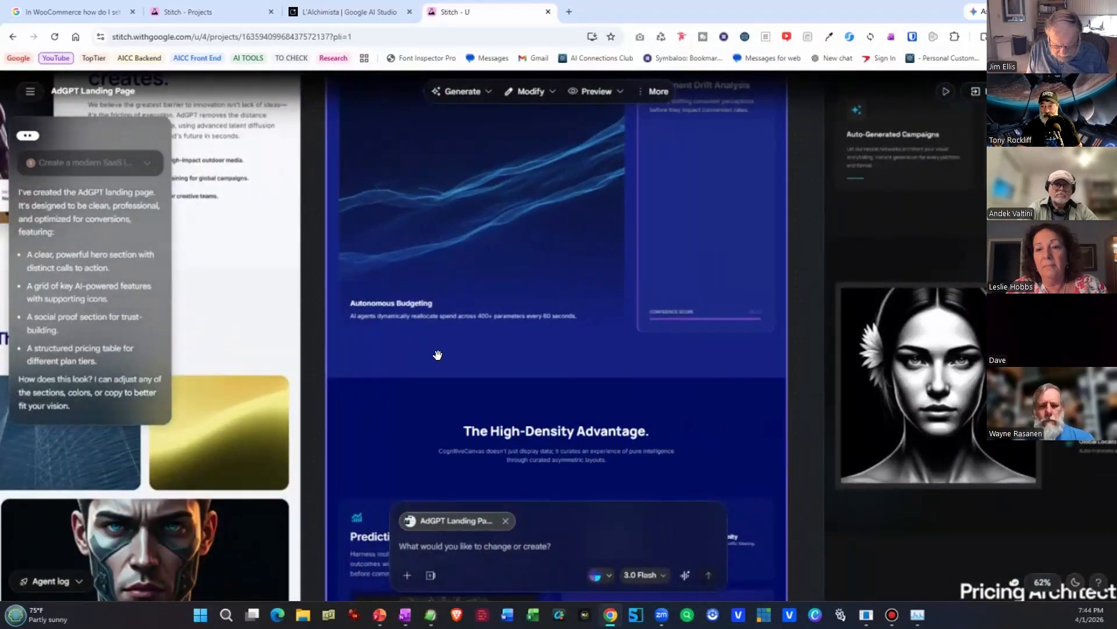
pyautogui.scroll(2, 524, 353)
pyautogui.scroll(6, 539, 353)
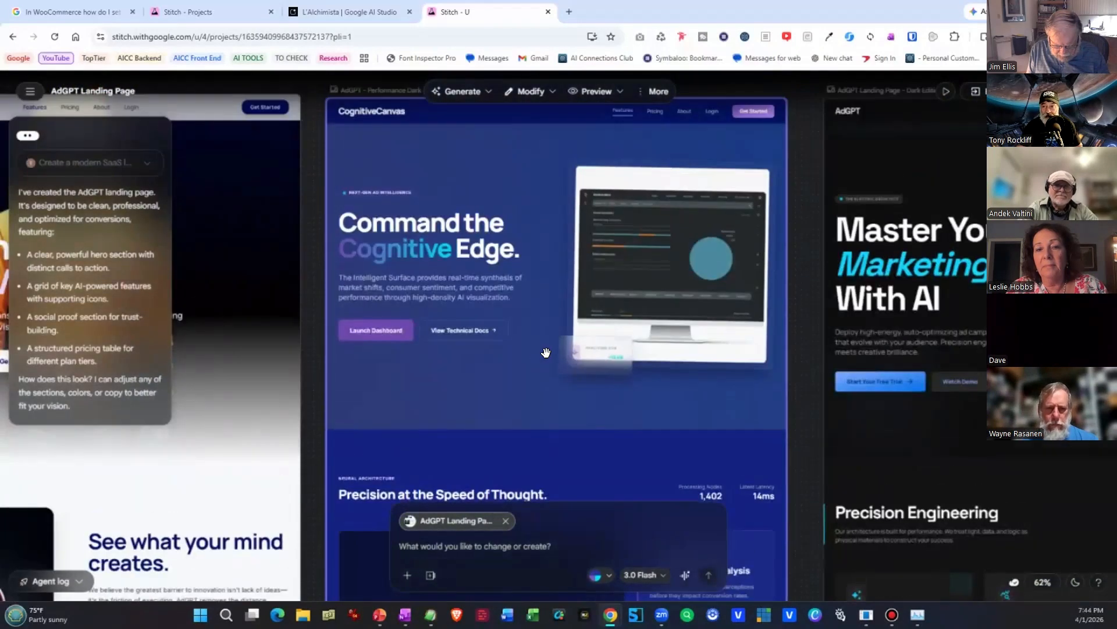
pyautogui.scroll(-5, 922, 405)
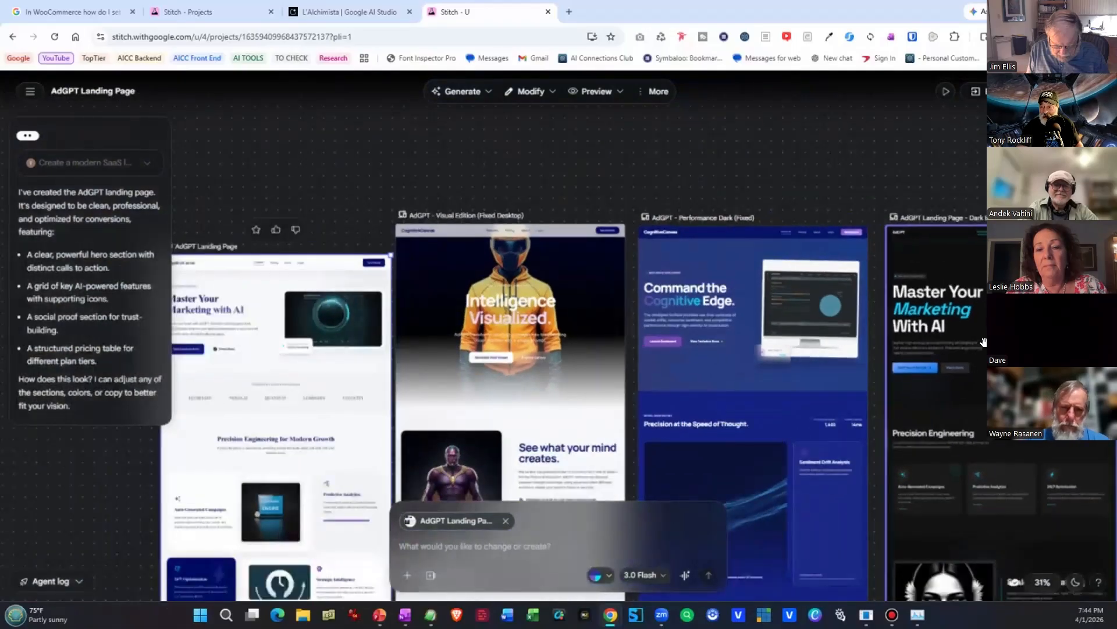
pyautogui.scroll(-1, 984, 342)
# Compare the remaining AdGPT variations across the canvas and examine the Gen Z Glitch Edition's hero and feature cards up close.
pyautogui.moveTo(984, 342); pyautogui.dragTo(770, 228)
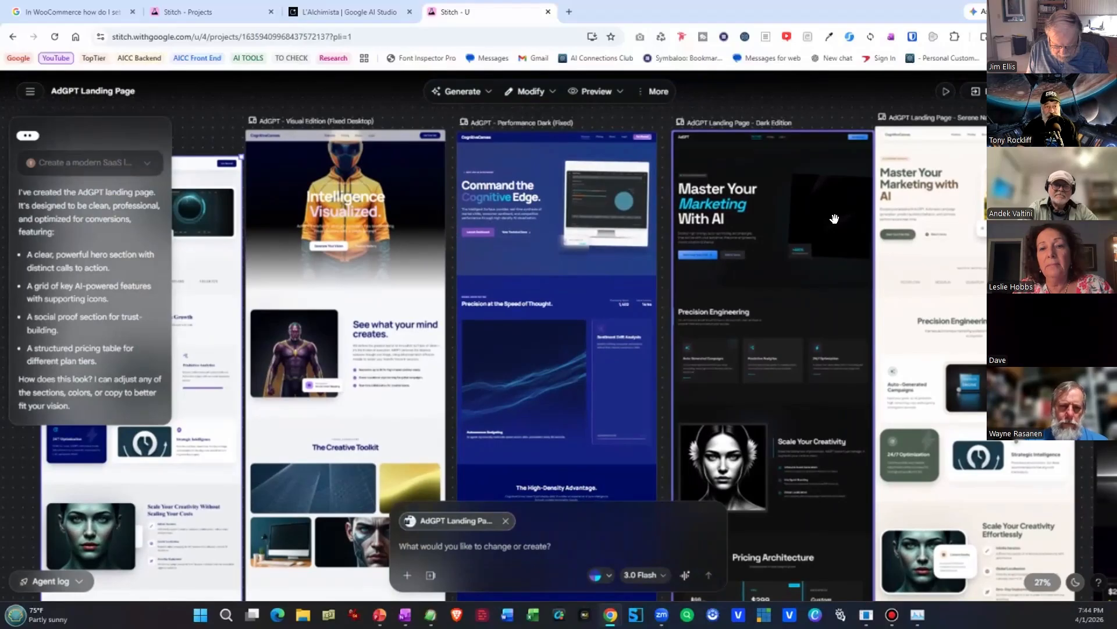
pyautogui.moveTo(981, 305); pyautogui.dragTo(165, 288)
pyautogui.moveTo(634, 420); pyautogui.dragTo(637, 435)
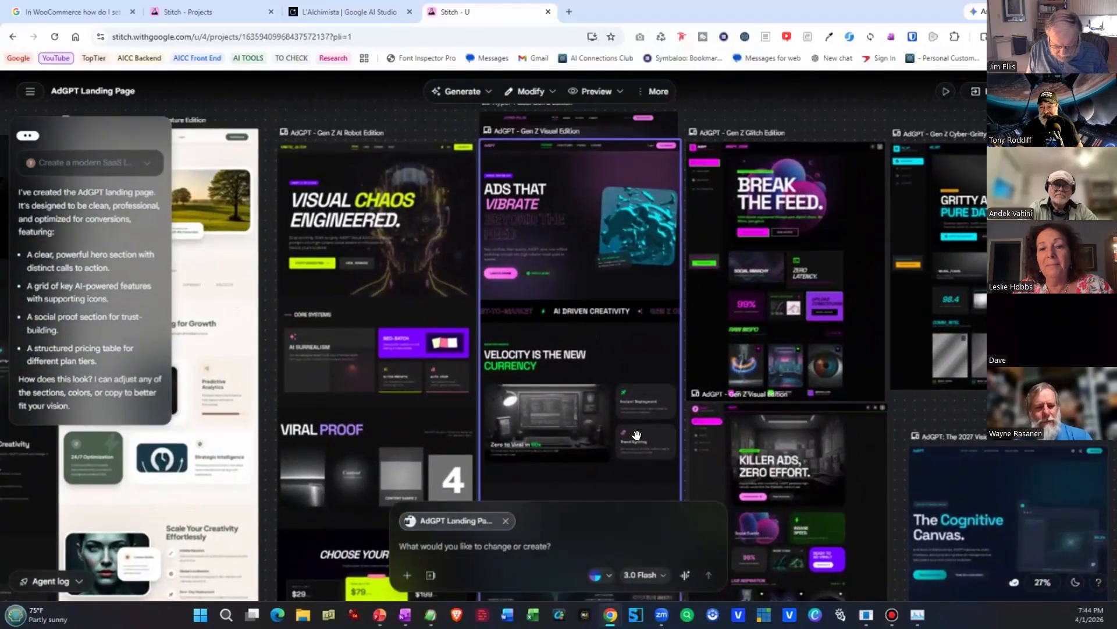
pyautogui.scroll(5, 939, 394)
pyautogui.scroll(10, 939, 394)
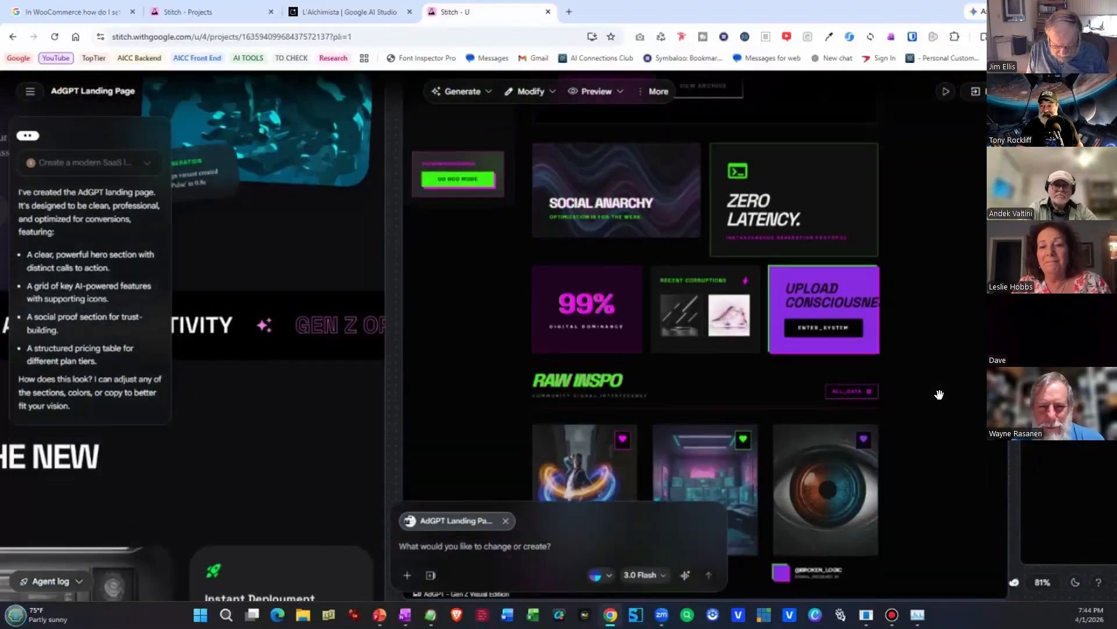
pyautogui.scroll(10, 939, 394)
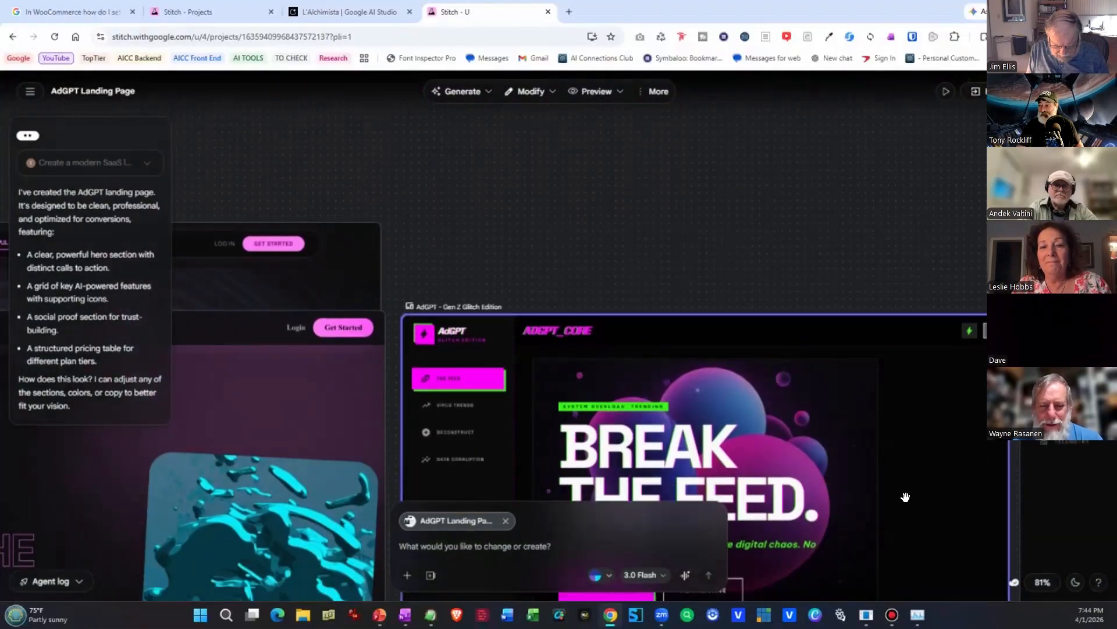
pyautogui.scroll(-5, 906, 496)
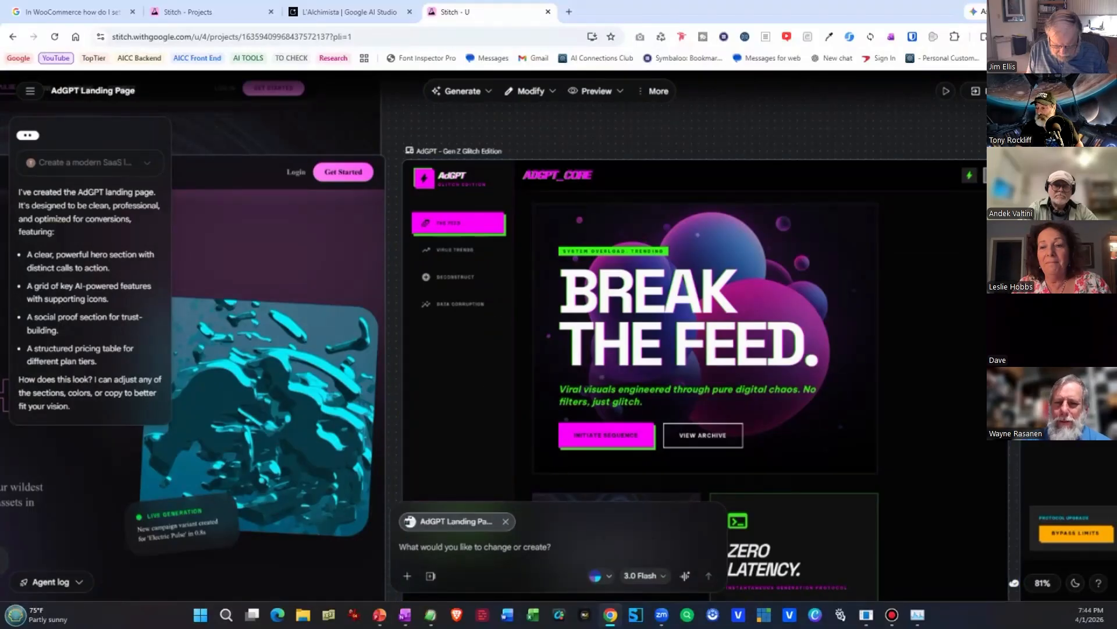
# Review the list of design systems available in the AdGPT project.
pyautogui.click(1098, 337)
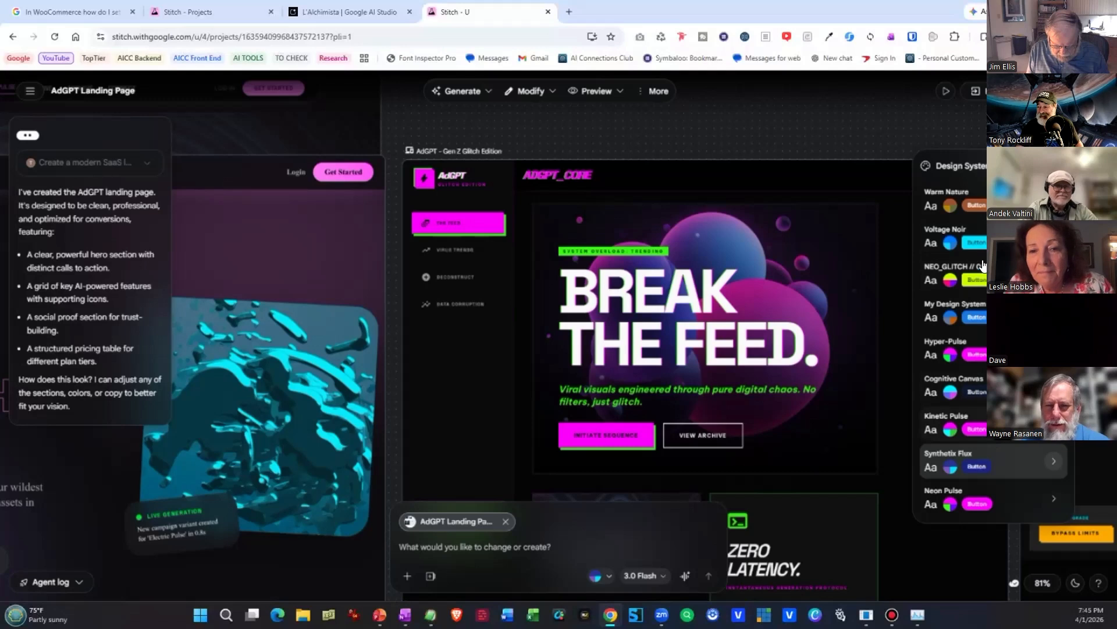
pyautogui.click(924, 126)
pyautogui.scroll(-5, 908, 302)
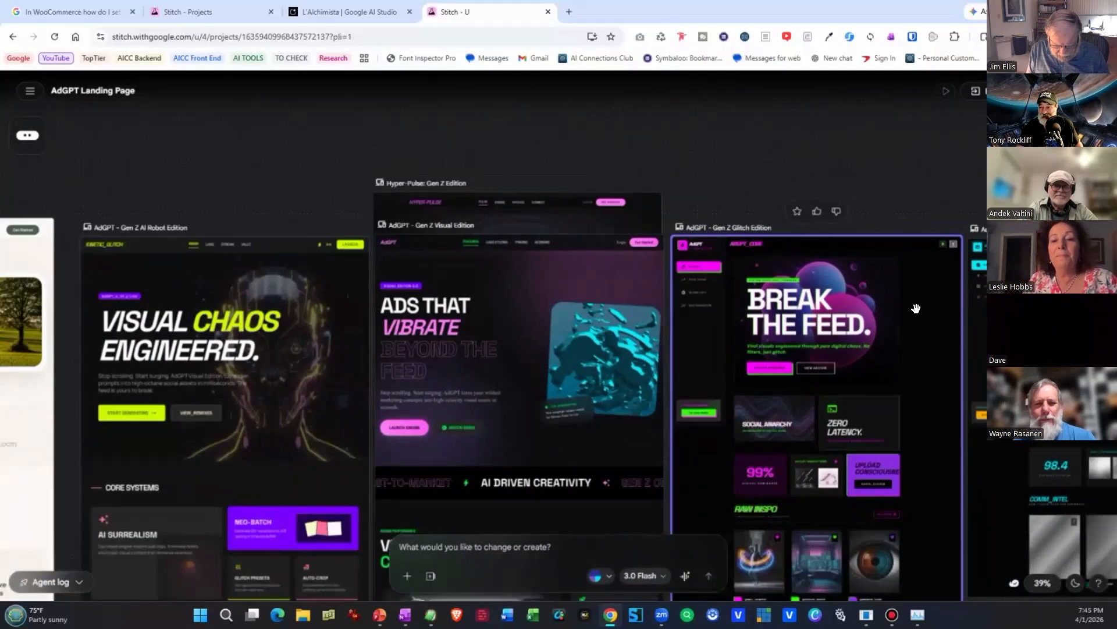
# Compare the Dark, Serene Nature and Gen Z editions of the AdGPT landing page side by side on the canvas.
pyautogui.scroll(-2, 917, 309)
pyautogui.moveTo(912, 321); pyautogui.dragTo(753, 21)
pyautogui.moveTo(926, 127); pyautogui.dragTo(1115, 333)
pyautogui.moveTo(960, 333); pyautogui.dragTo(1104, 324)
pyautogui.moveTo(484, 420); pyautogui.dragTo(483, 421)
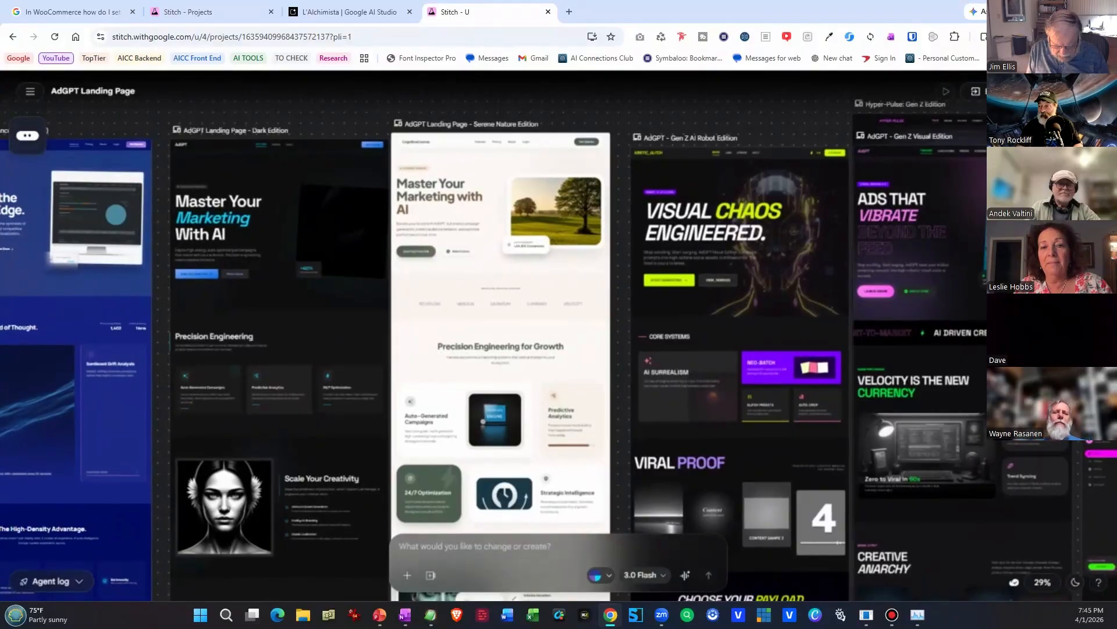
# Select the Dark Edition and survey the canvas below it, including Campaign Analytics, Asset Gallery, Prompt-to-Ad Studio and the Predictive Heatmap & Variants Guide.
pyautogui.moveTo(261, 243)
pyautogui.mouseDown()
pyautogui.moveTo(313, 551)
pyautogui.moveTo(736, 444)
pyautogui.moveTo(253, 240)
pyautogui.mouseUp()
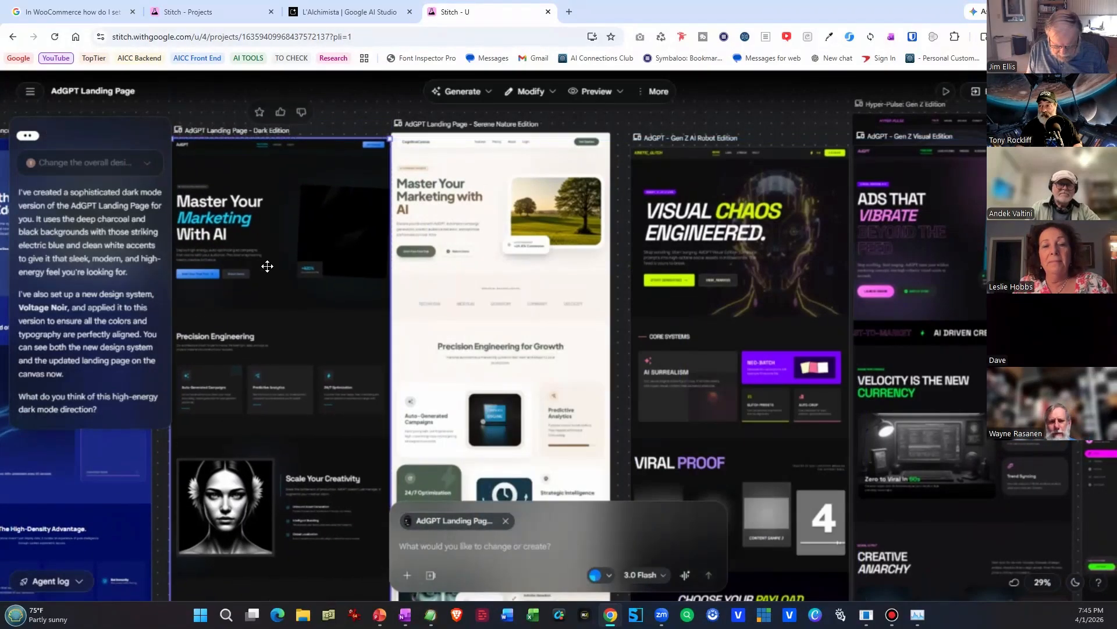
pyautogui.scroll(-10, 267, 266)
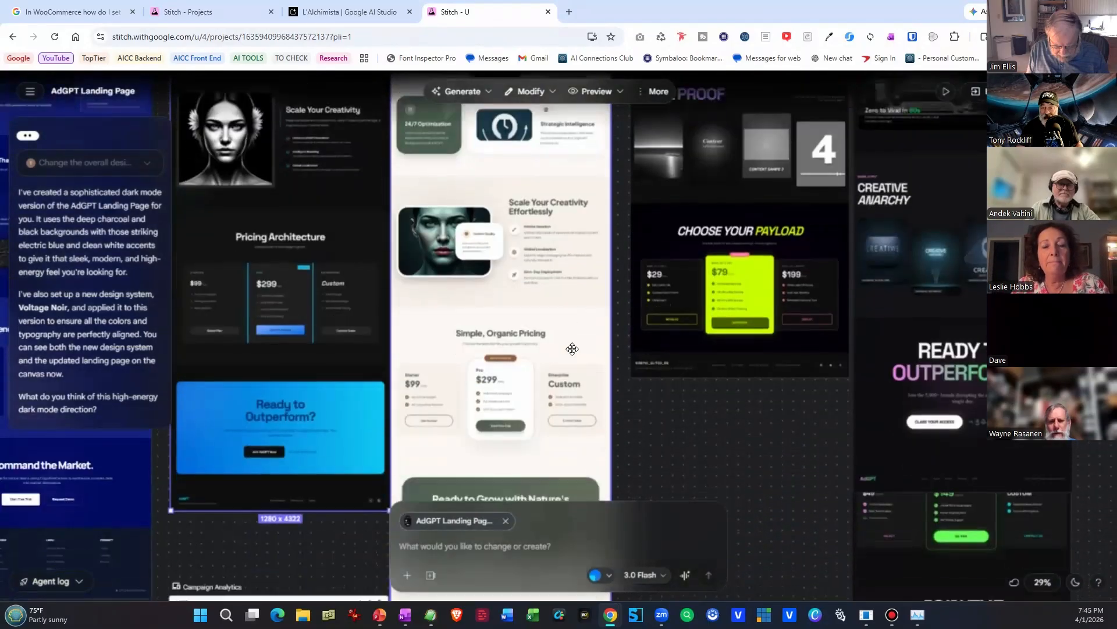
pyautogui.scroll(-12, 572, 349)
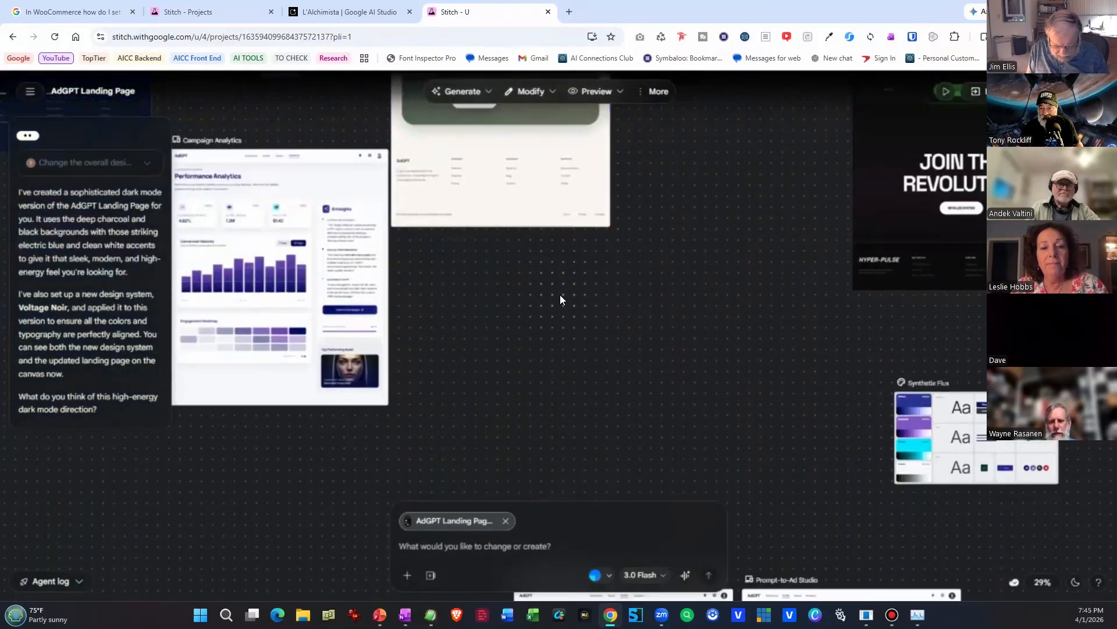
pyautogui.scroll(-5, 561, 300)
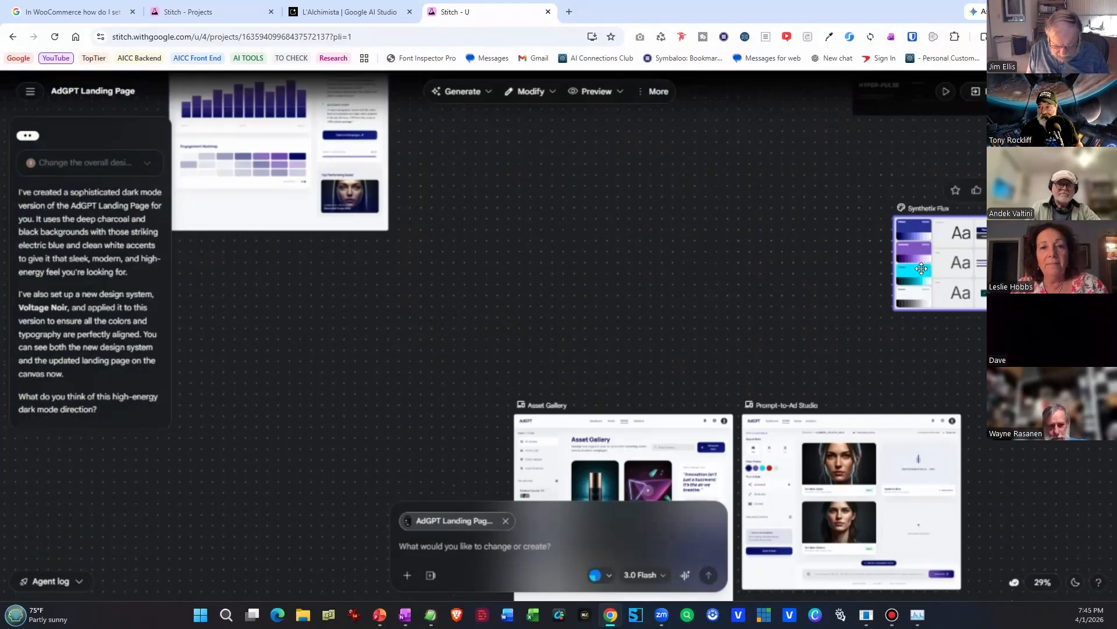
pyautogui.scroll(-8, 922, 269)
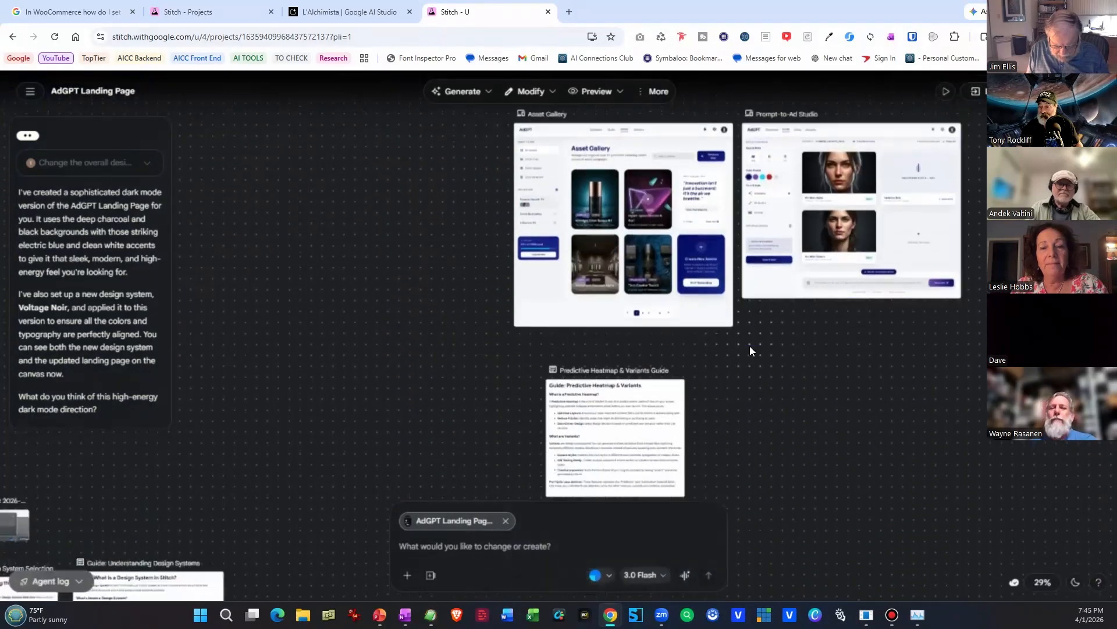
pyautogui.scroll(-10, 749, 349)
pyautogui.hscroll(5, 882, 379)
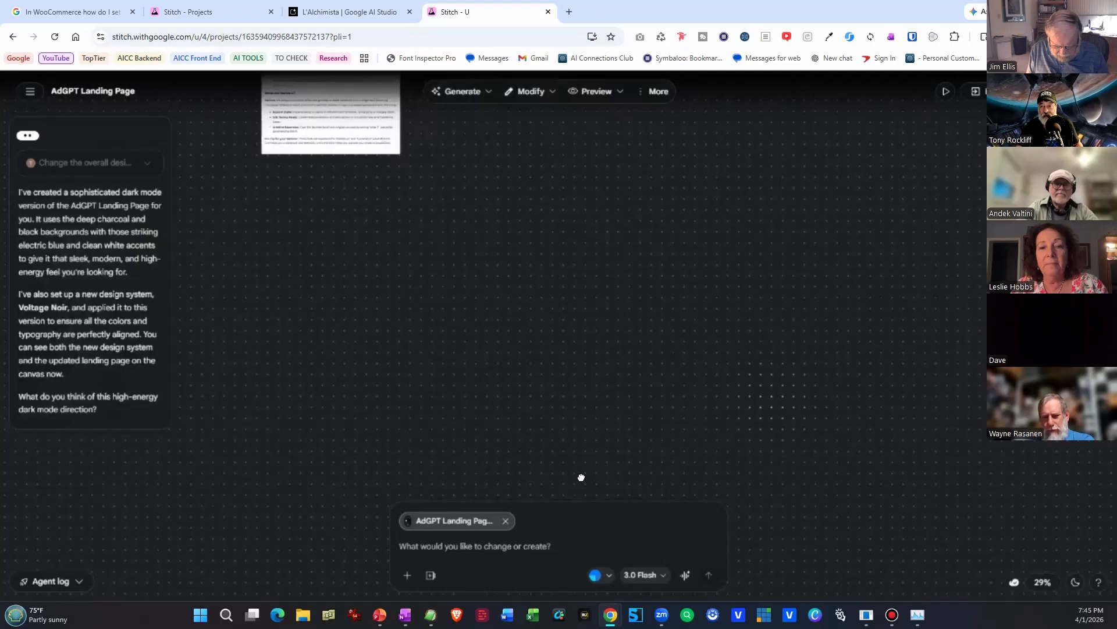
# Examine the pricing, Creative Toolkit and feature sections of the light and blue AdGPT landing pages.
pyautogui.scroll(10, 518, 483)
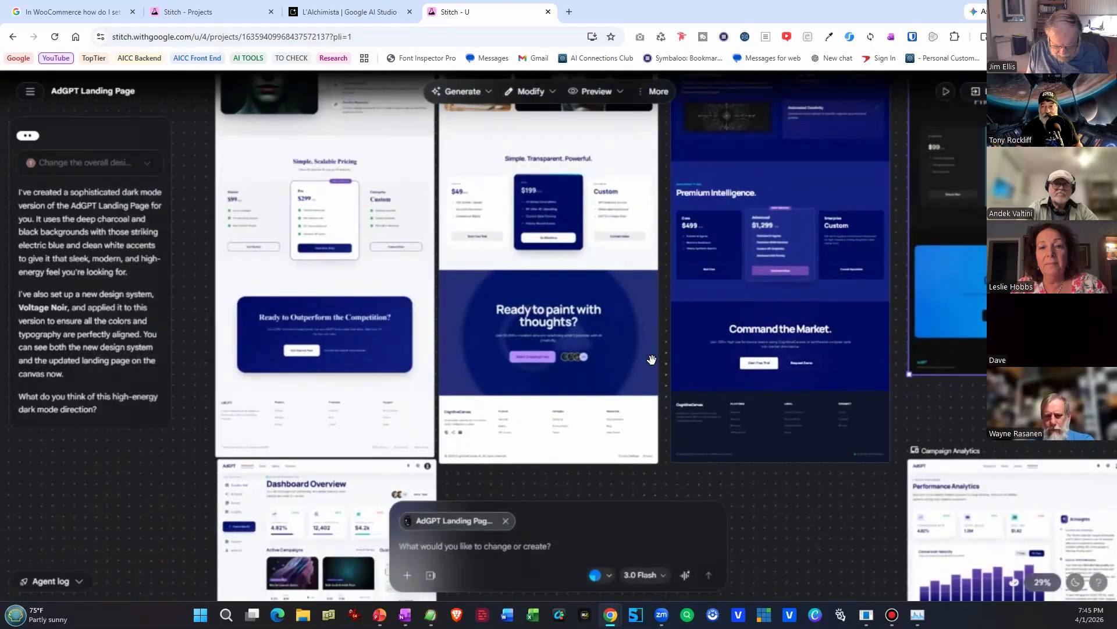
pyautogui.scroll(5, 685, 490)
pyautogui.scroll(4, 595, 435)
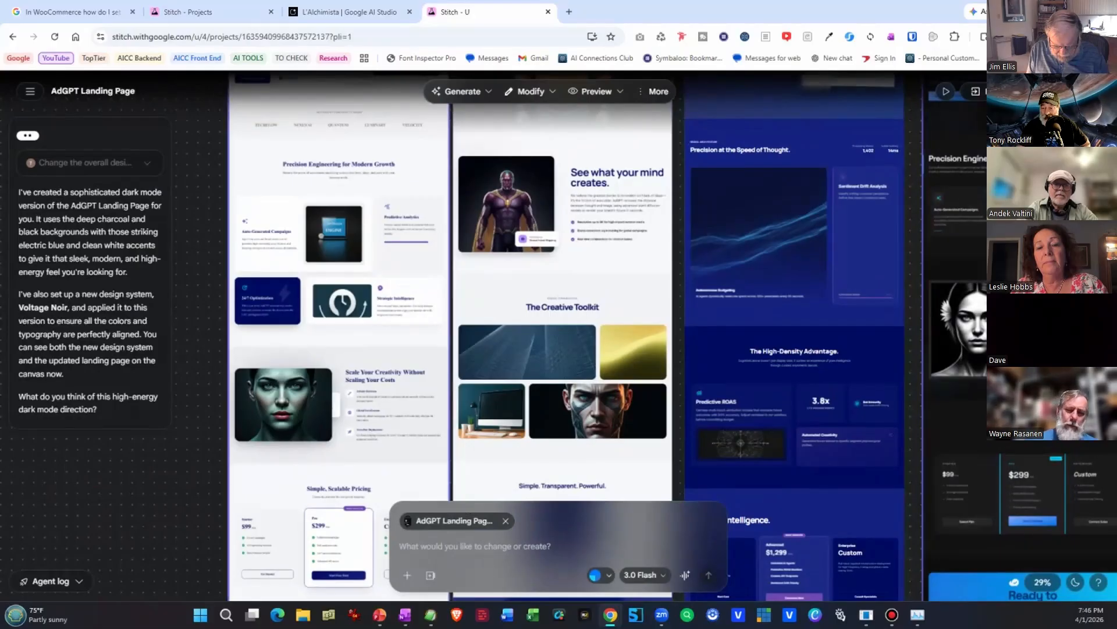
# Switch to the Google Stitch presentation in PowerPoint, start the slide show from slide 32 and advance to the following slide.
pyautogui.moveTo(380, 614)
pyautogui.click(379, 556)
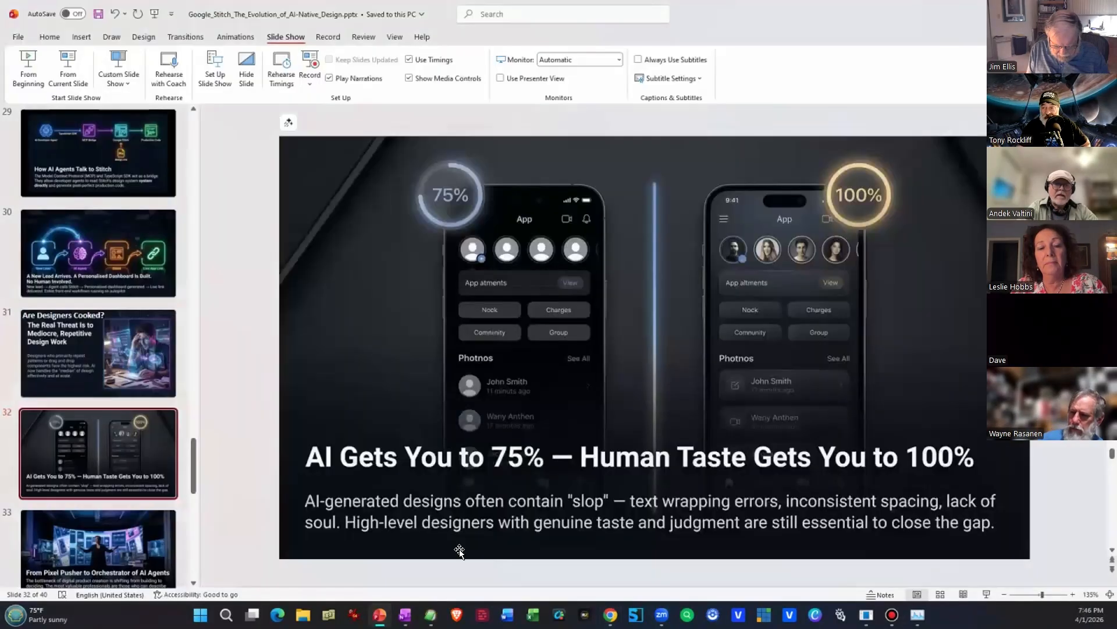
pyautogui.click(68, 69)
pyautogui.press('Right')
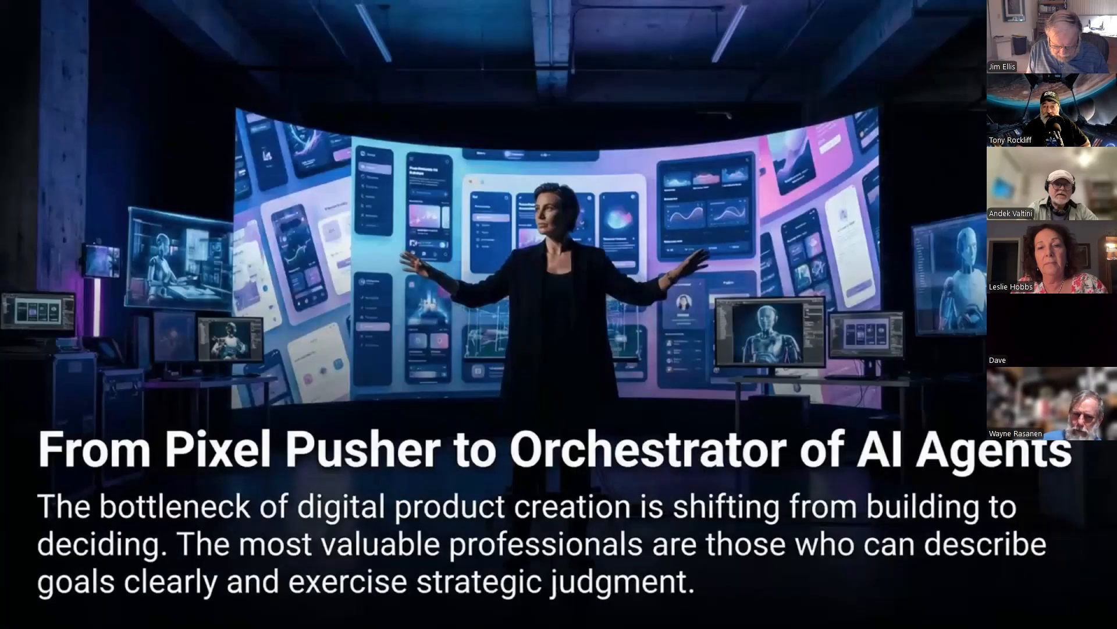
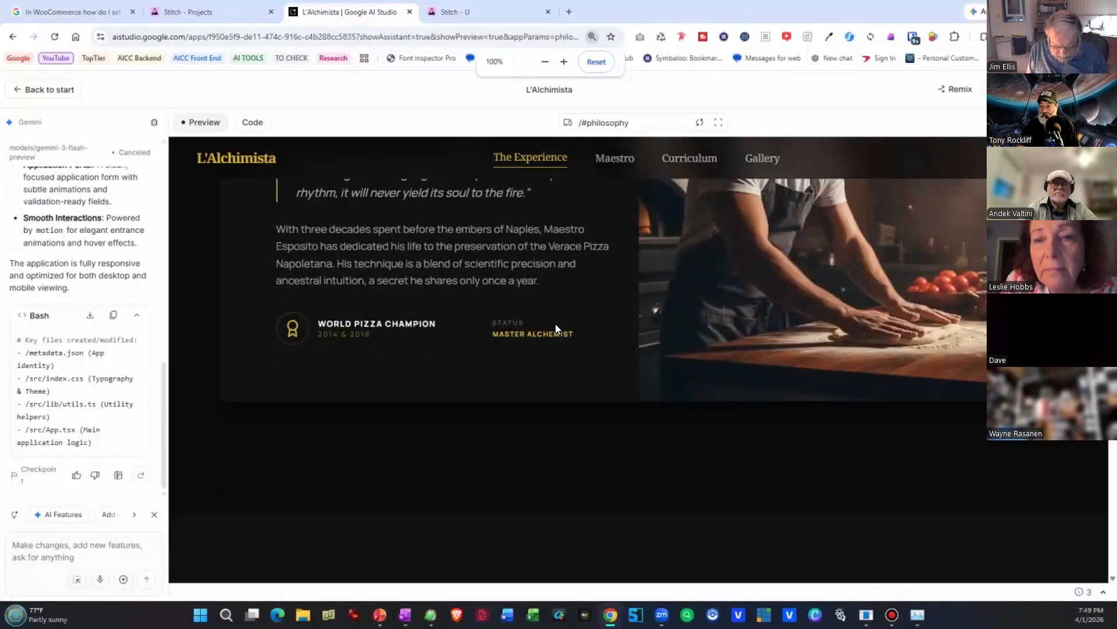
pyautogui.scroll(5, 566, 353)
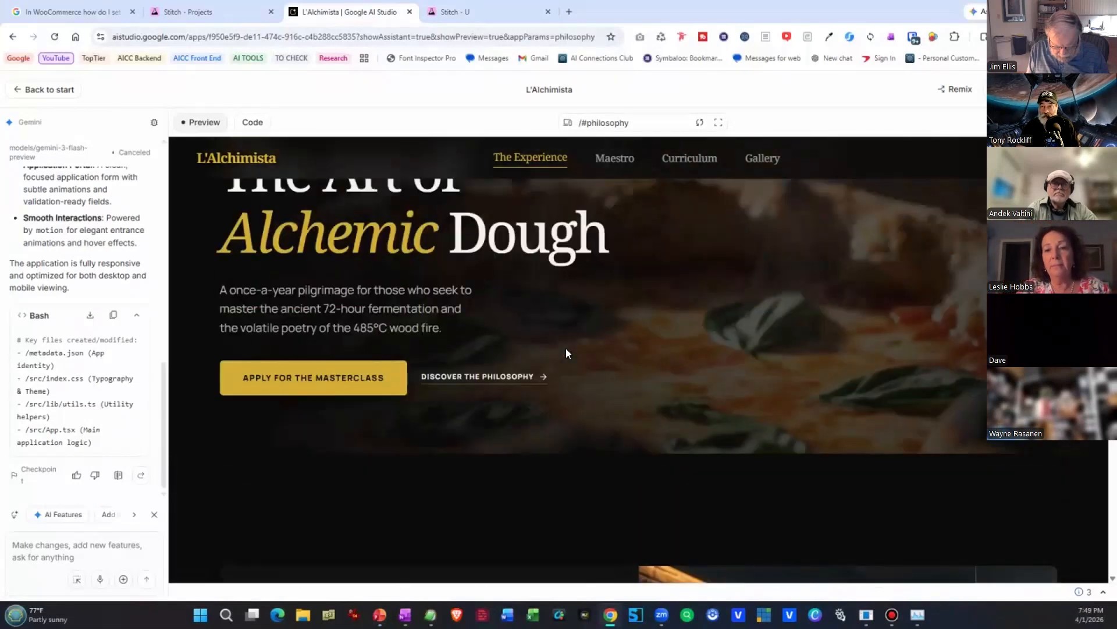
# Return from the AI Studio preview to the L'Alchimista Stitch project and review the earlier landing page versions on the canvas.
pyautogui.click(227, 12)
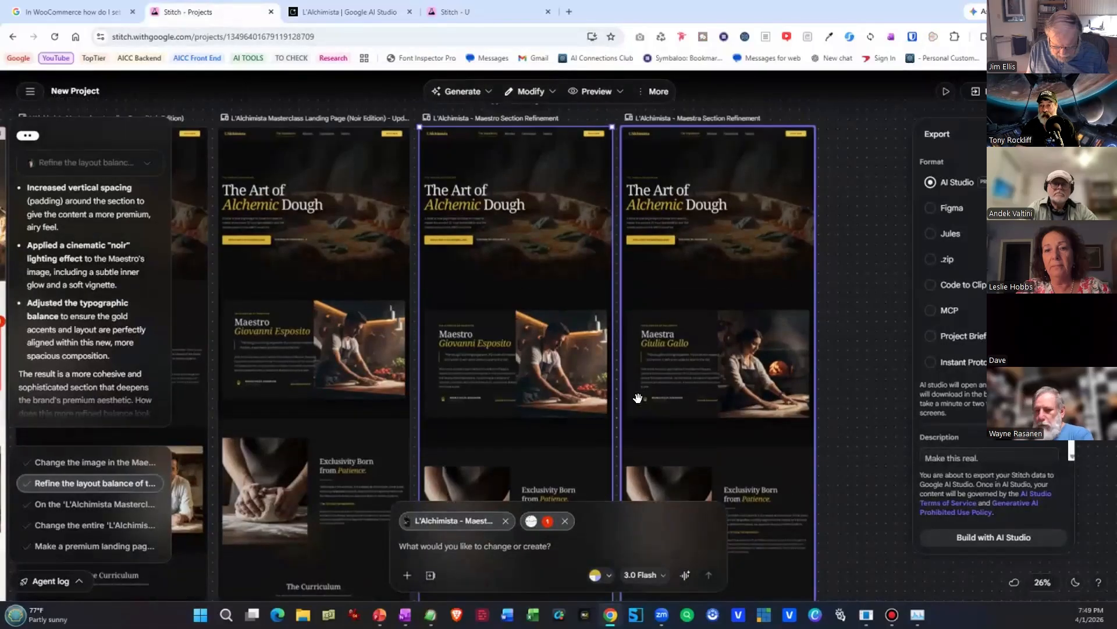
pyautogui.moveTo(399, 376); pyautogui.dragTo(805, 374)
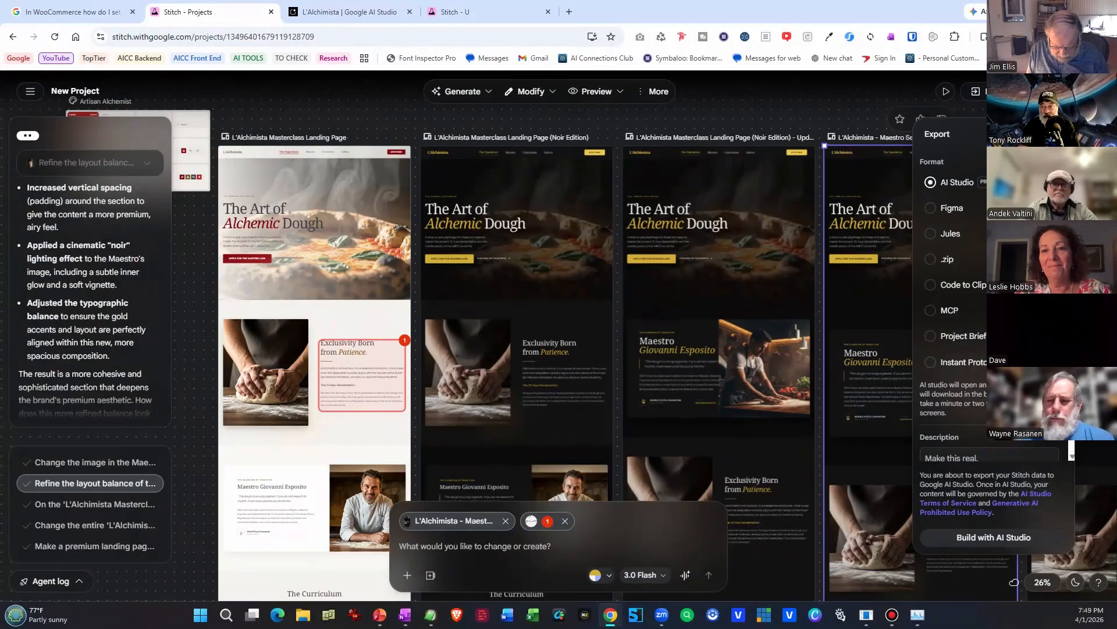
# Check today's credit usage in the Stitch account settings and return to the L'Alchimista project.
pyautogui.click(1098, 92)
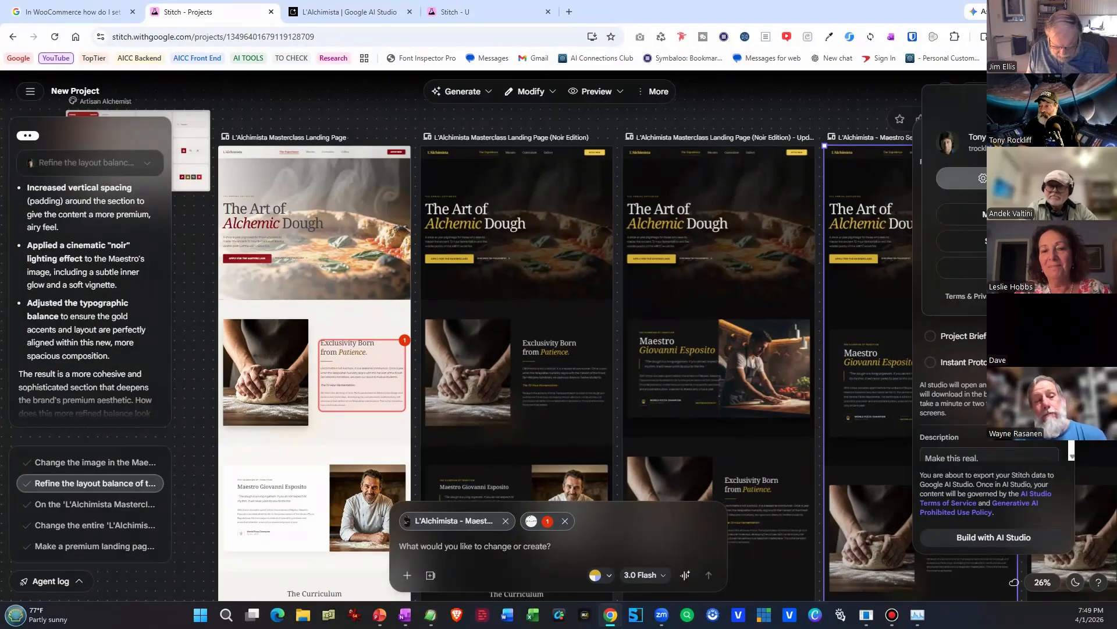
pyautogui.click(982, 179)
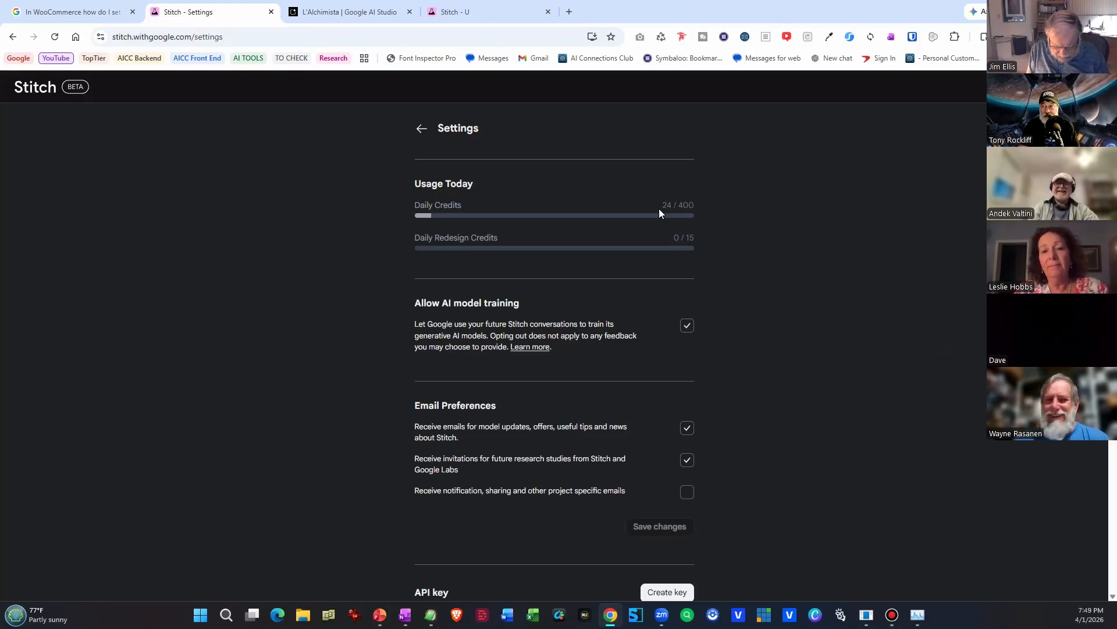
pyautogui.click(423, 129)
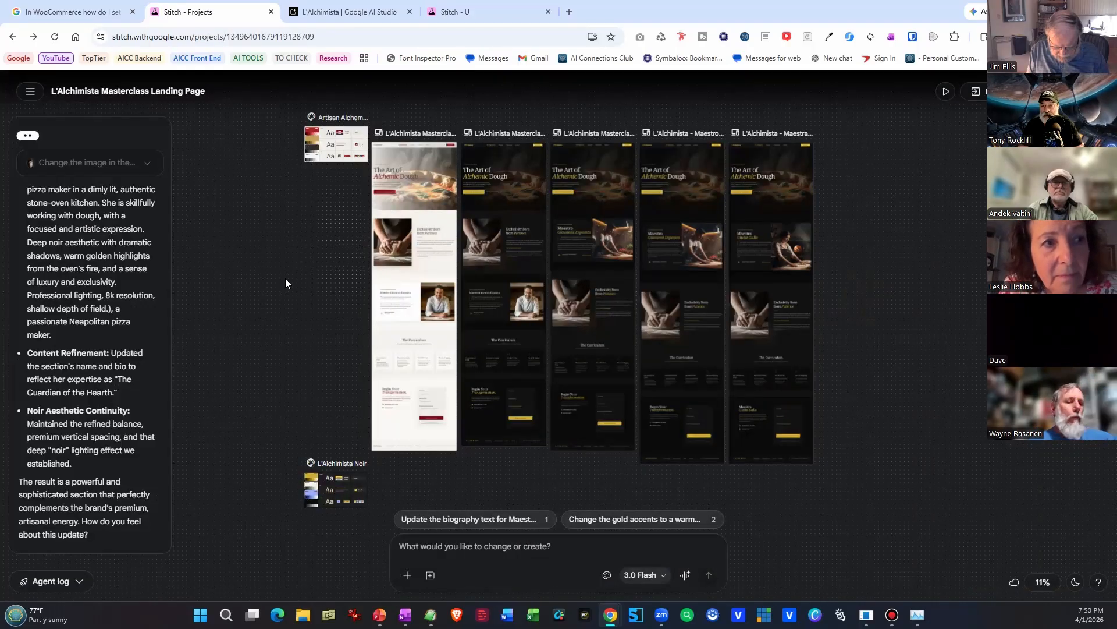
# Search Google for "With Google Stitch on the free account how many credits do you get per day?" and read the expanded AI Overview.
pyautogui.hotkey('ctrl', 't')
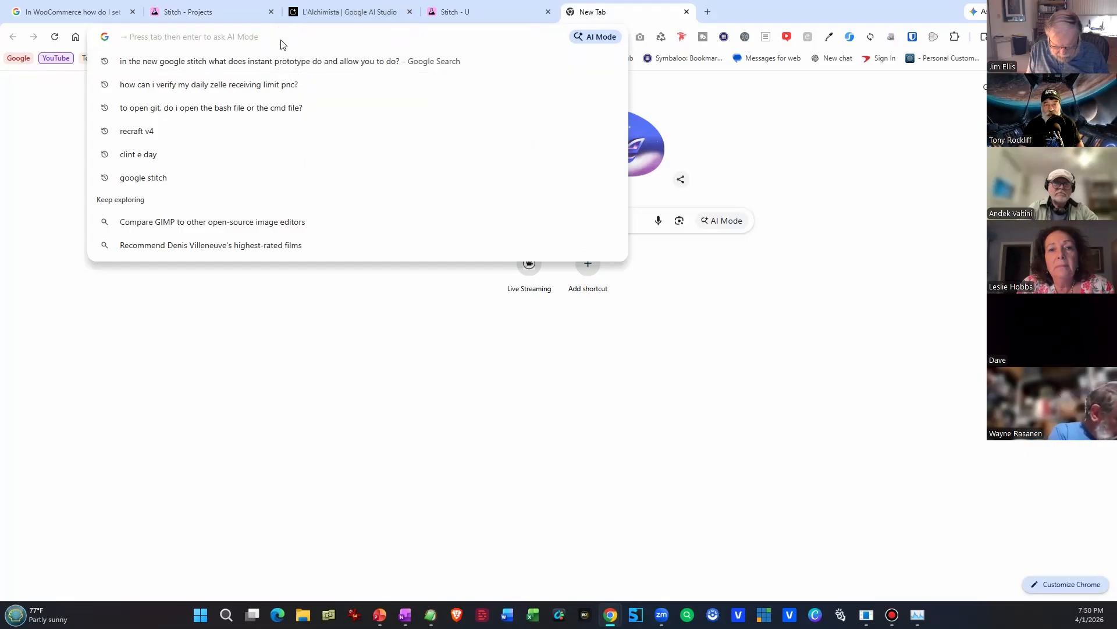
pyautogui.press('ctrl+super')
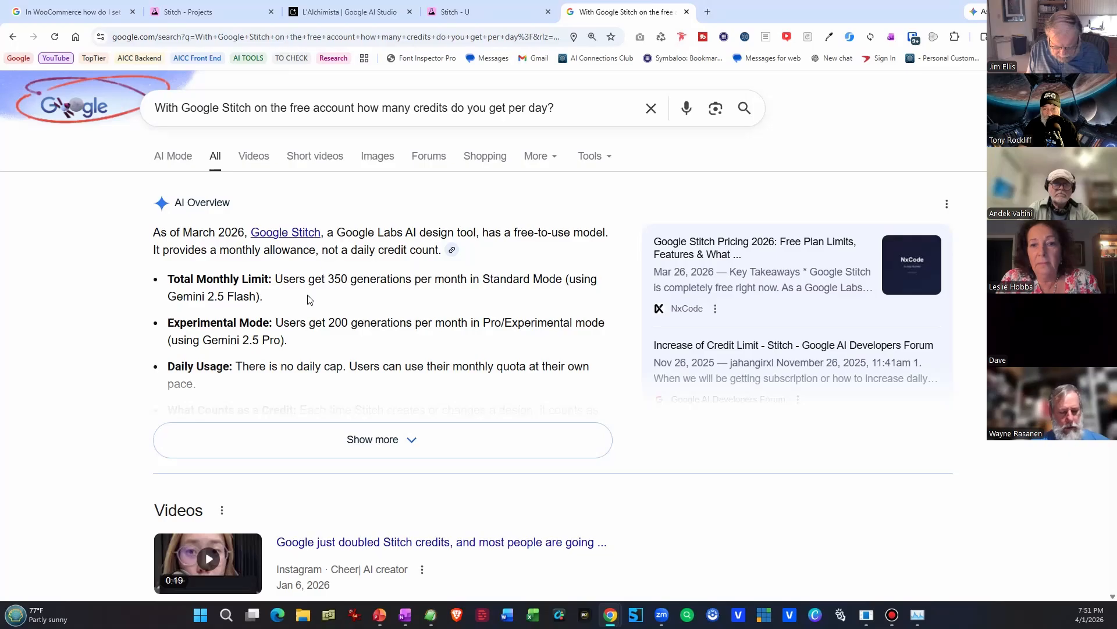
pyautogui.scroll(-1, 310, 300)
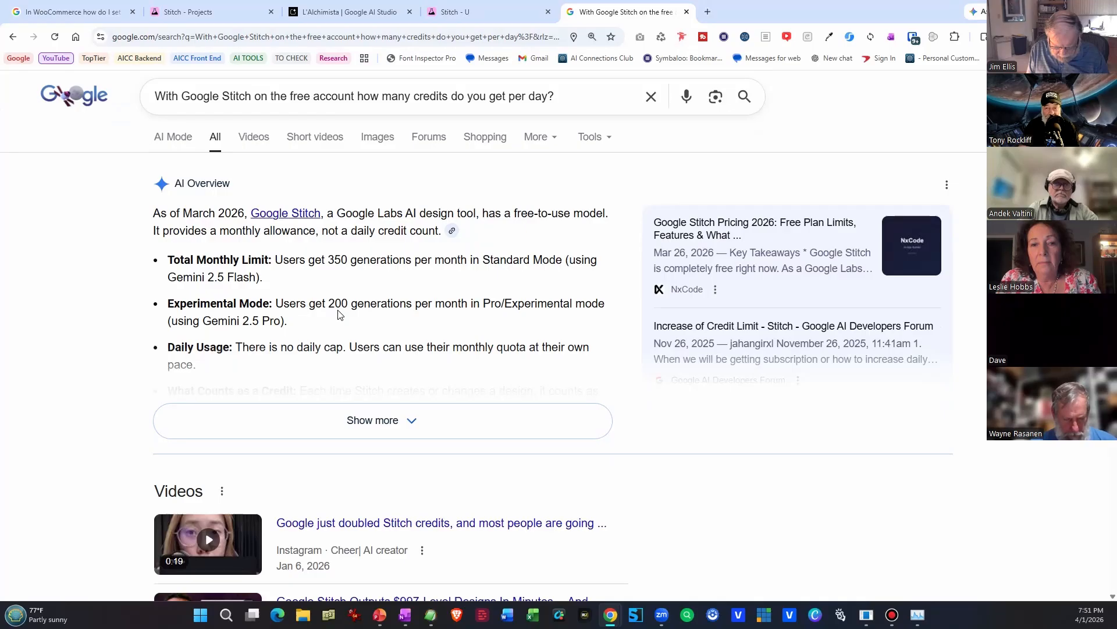
pyautogui.click(386, 423)
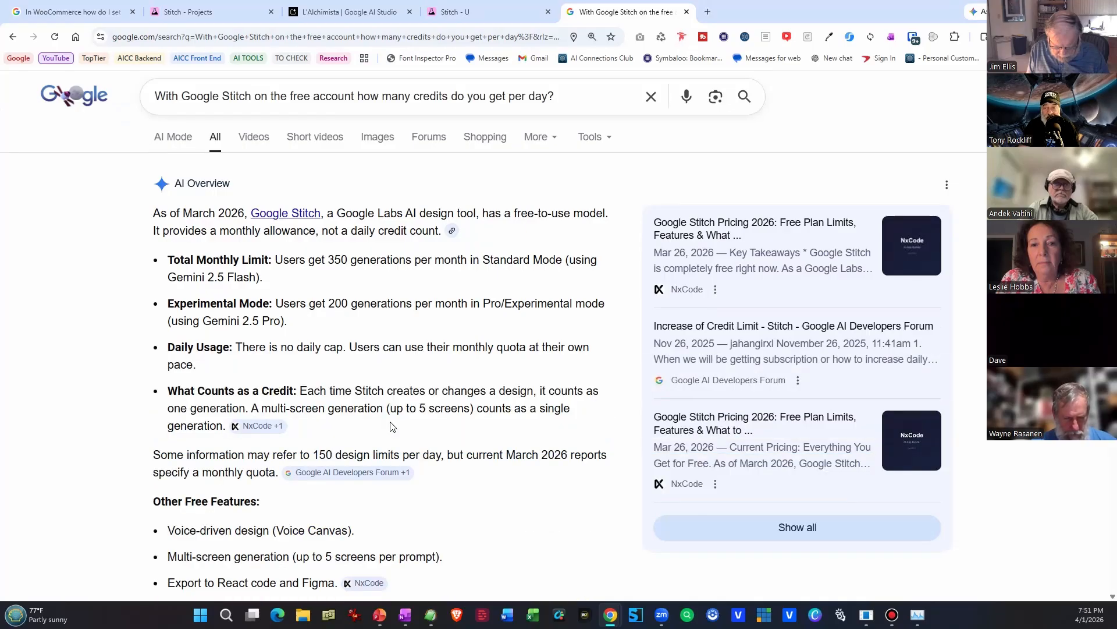
pyautogui.scroll(-1, 126, 326)
pyautogui.scroll(-2, 126, 325)
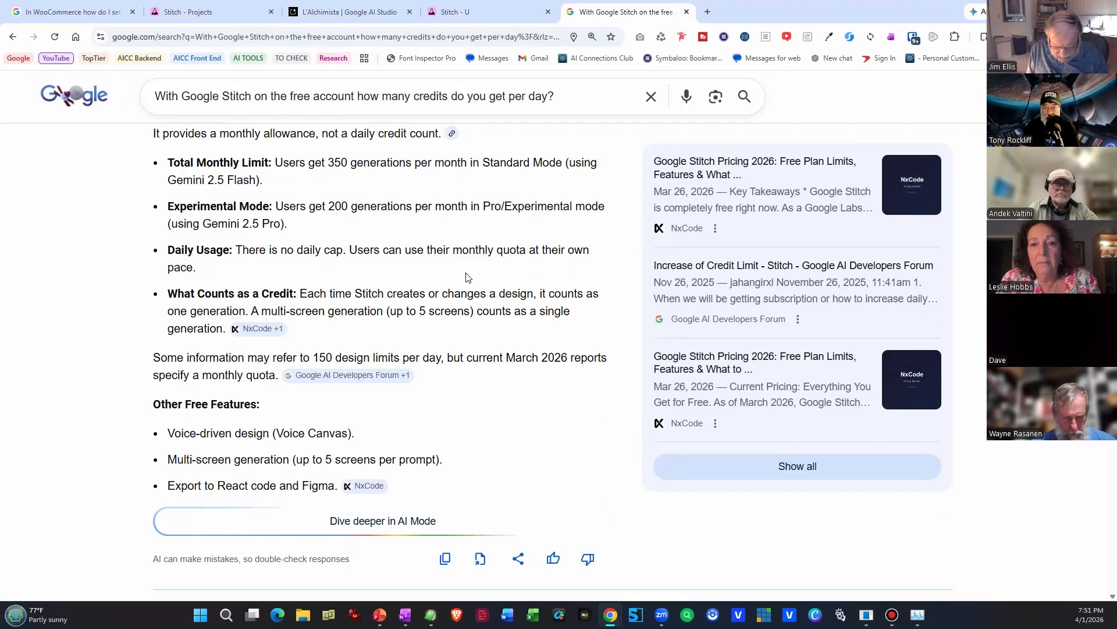
pyautogui.scroll(-2, 235, 358)
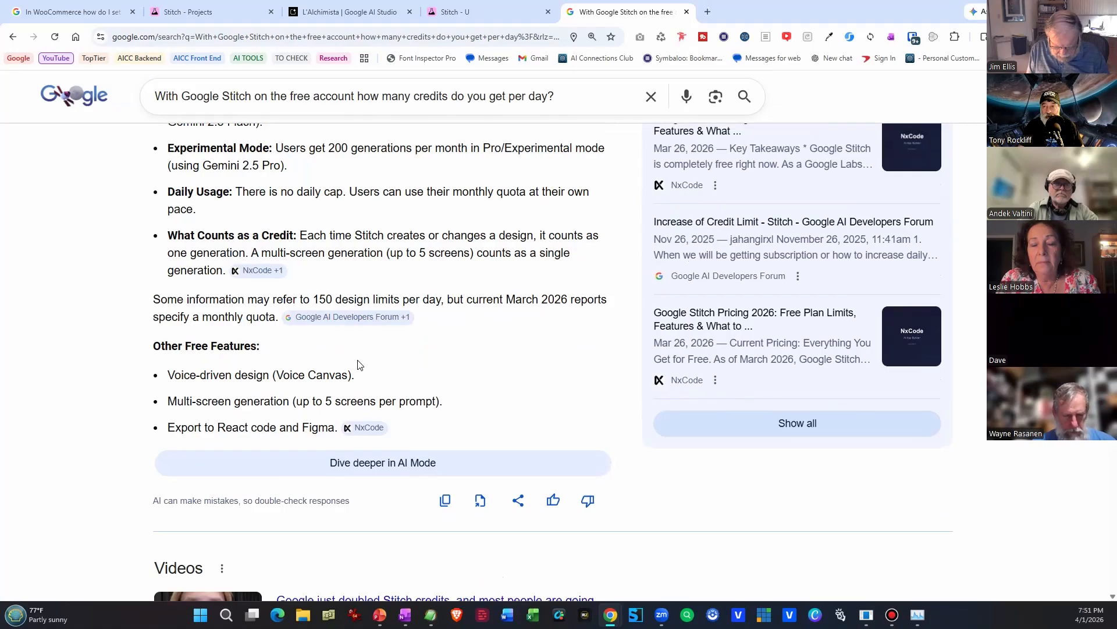
# Switch to the AdGPT Landing Page project and collapse the agent's chat panel over the Gen Z designs.
pyautogui.hotkey('ctrl', '2')
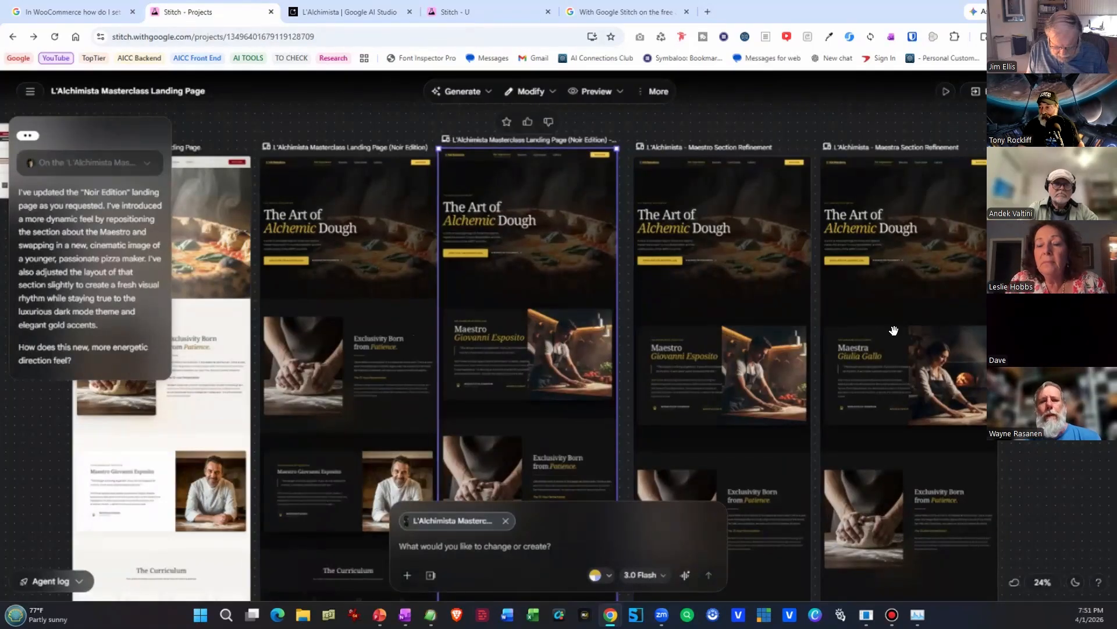
pyautogui.hotkey('ctrl', '4')
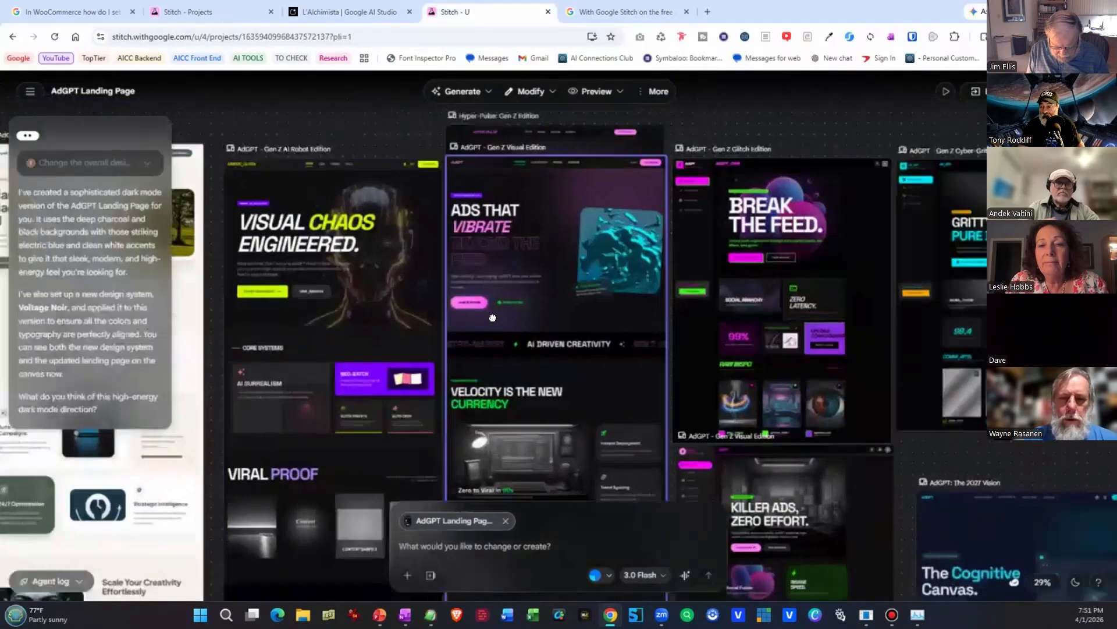
pyautogui.moveTo(493, 317); pyautogui.dragTo(417, 284)
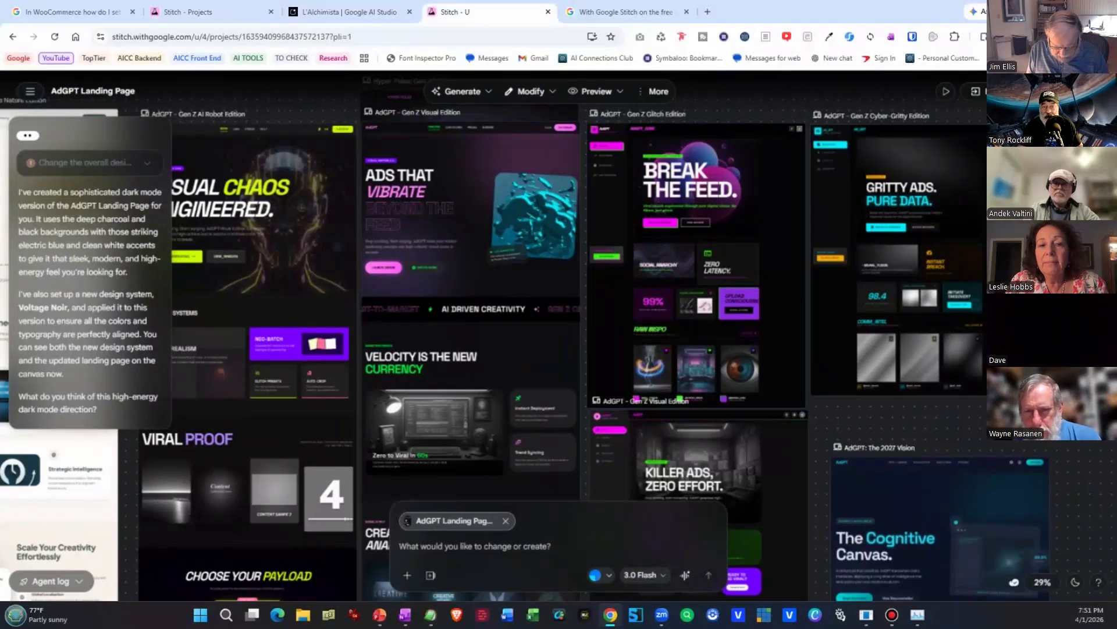
pyautogui.click(24, 140)
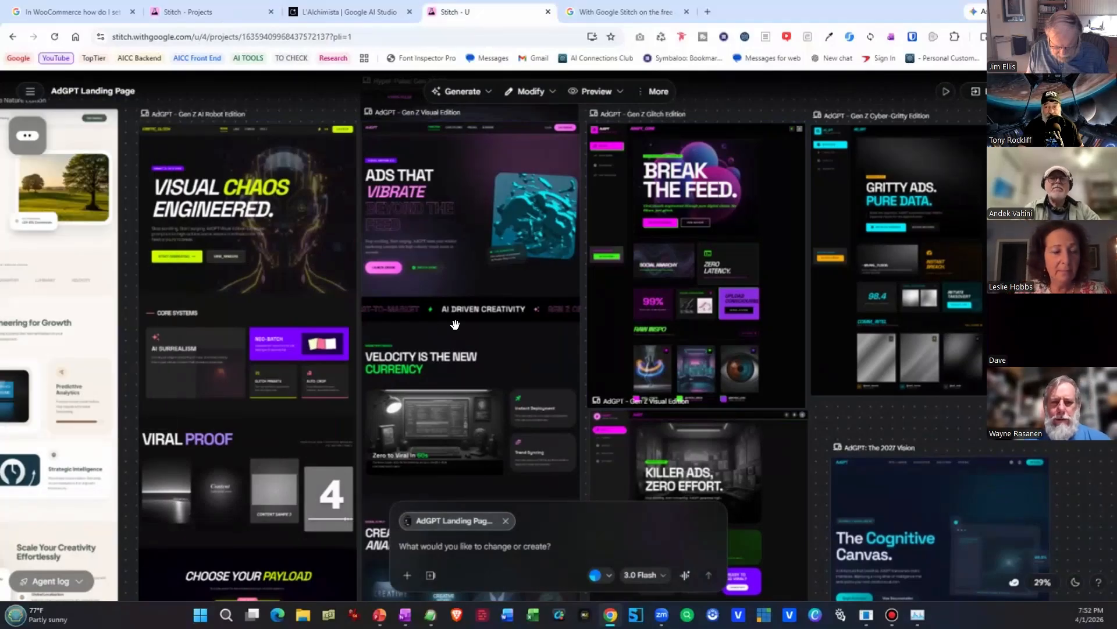
# Survey the AdGPT canvas from the Visual, Performance Dark and Serene Nature editions across to the Gen Z editions.
pyautogui.moveTo(139, 344); pyautogui.dragTo(1101, 452)
pyautogui.hscroll(20, 559, 336)
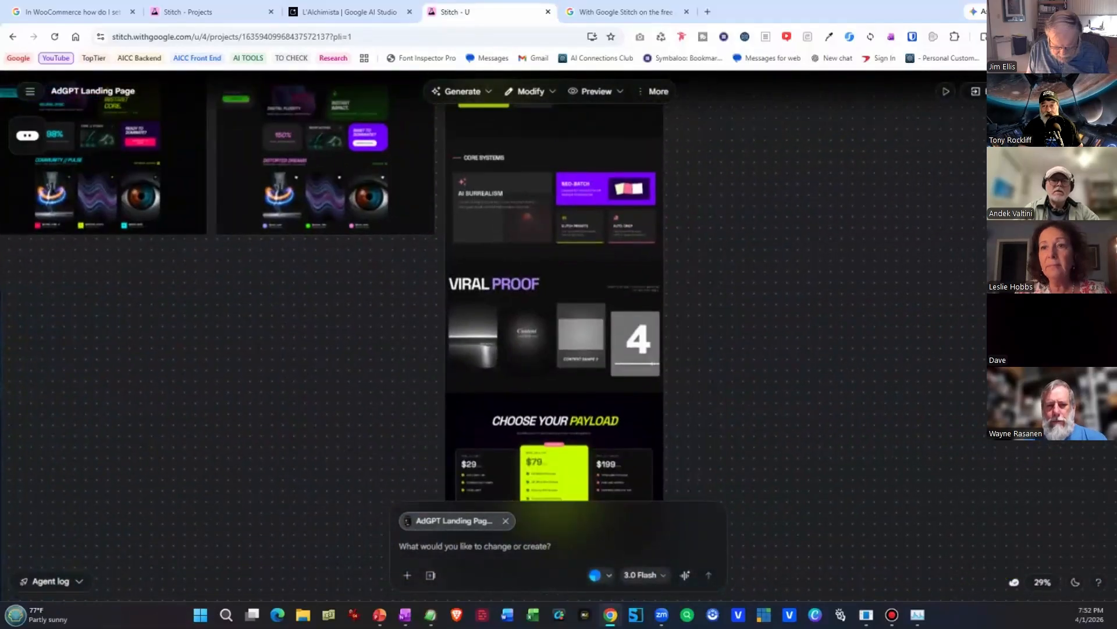
pyautogui.hscroll(-5, 559, 335)
pyautogui.hscroll(-20, 559, 335)
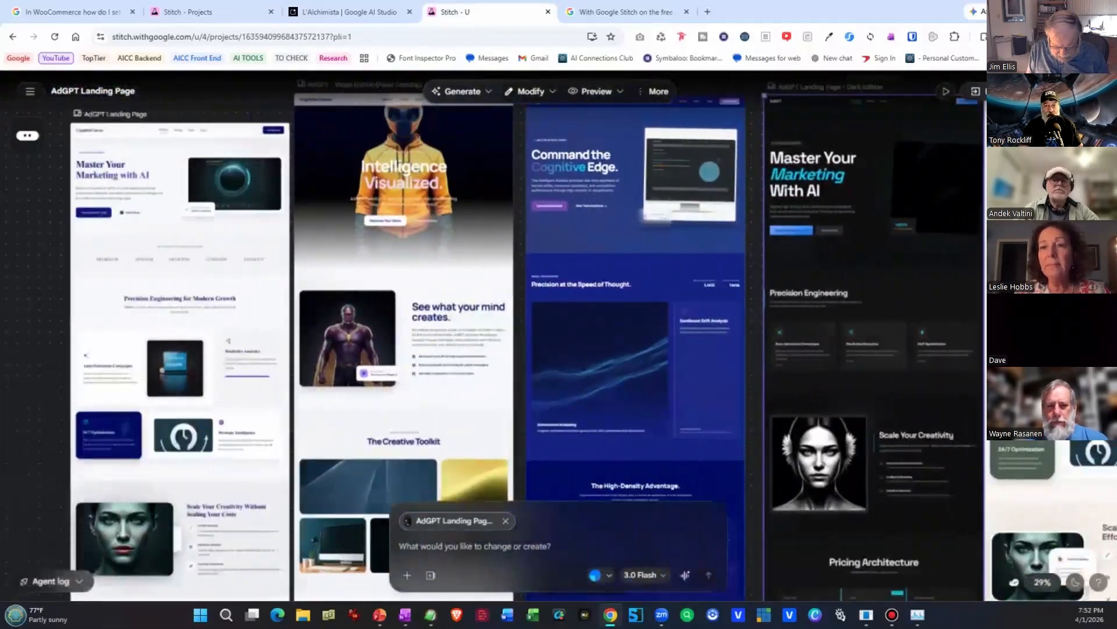
pyautogui.moveTo(1116, 303); pyautogui.dragTo(340, 345)
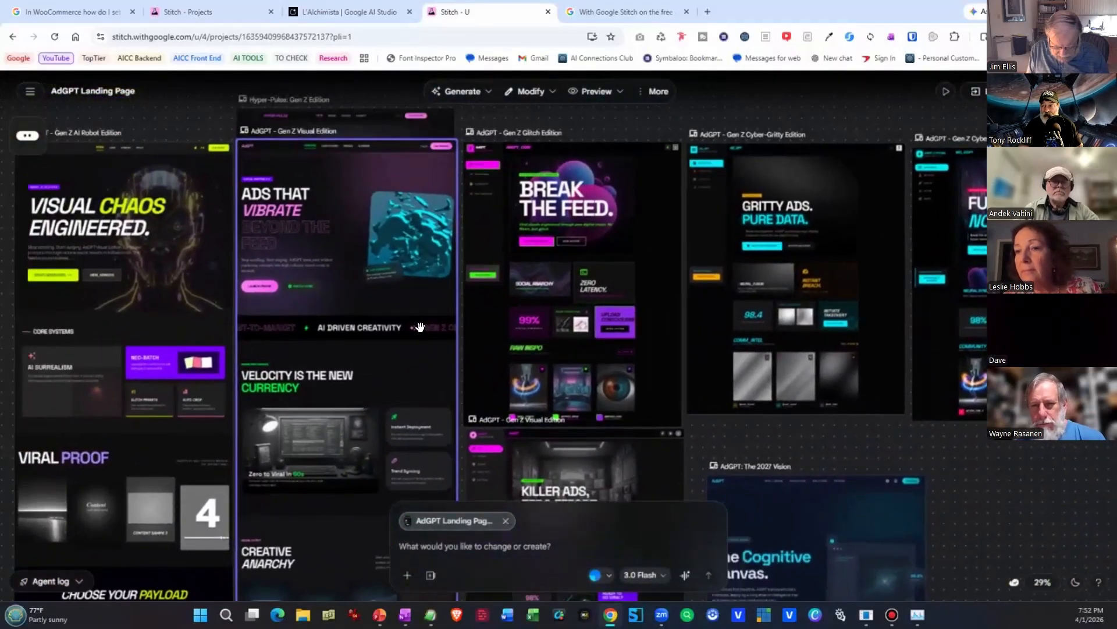
# Move the AdGPT Gen Z Glitch Edition screen up beside the Hyper-Pulse edition, clear of the screen below it.
pyautogui.click(494, 263)
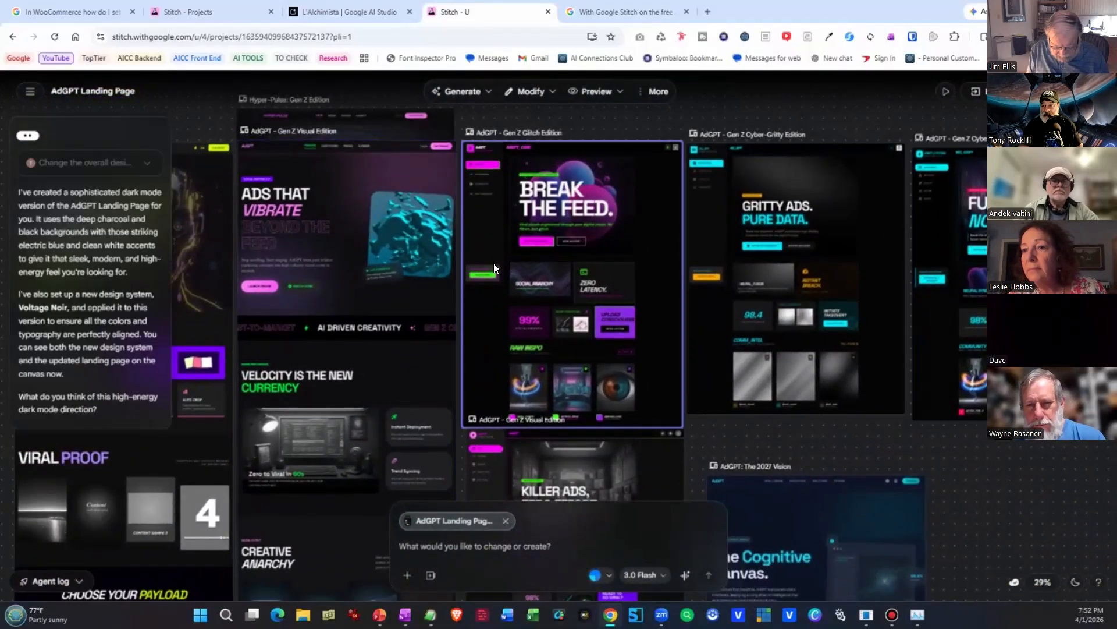
pyautogui.moveTo(505, 239); pyautogui.dragTo(719, 489)
pyautogui.scroll(-2, 823, 532)
pyautogui.moveTo(707, 343); pyautogui.dragTo(502, 182)
pyautogui.scroll(4, 502, 182)
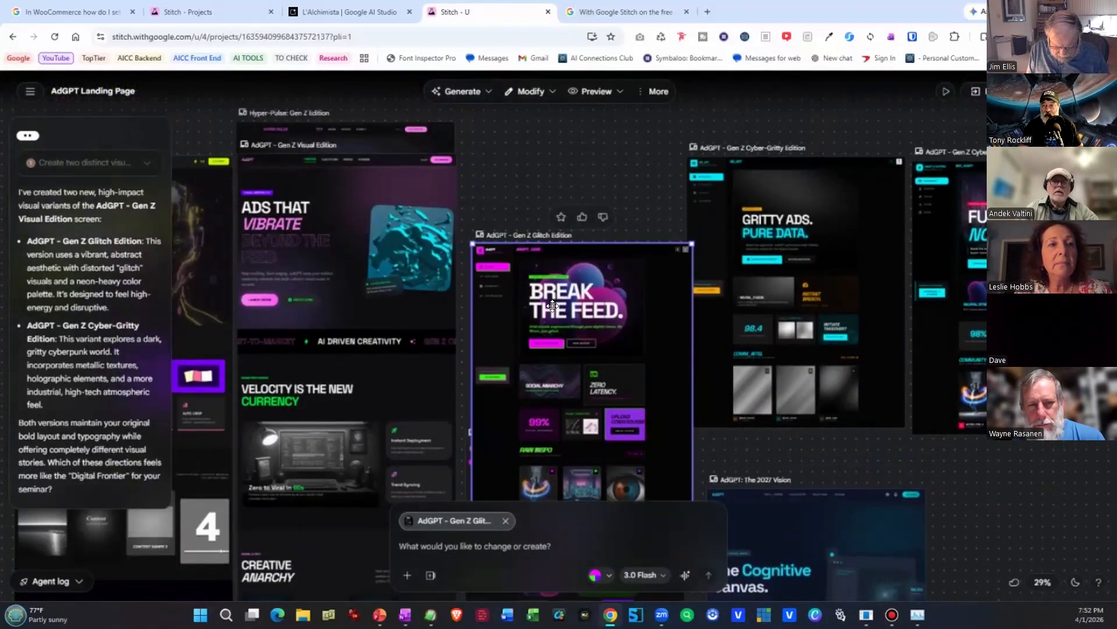
pyautogui.moveTo(539, 329); pyautogui.dragTo(532, 208)
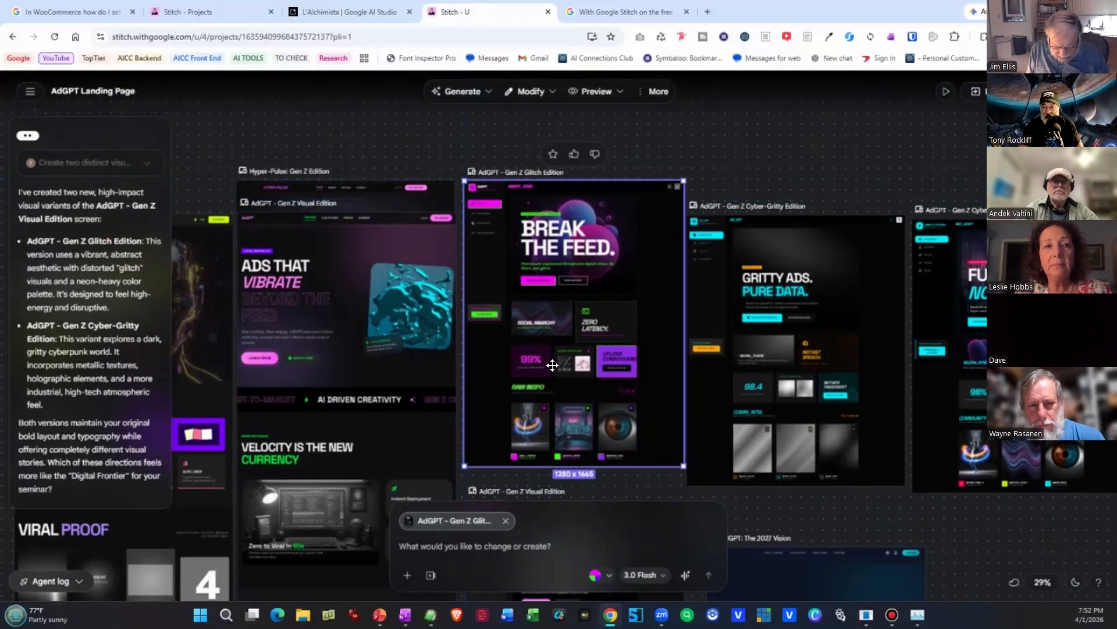
# Place the AdGPT Gen Z AI Robot Edition screen between the Serene Nature and Hyper-Pulse editions.
pyautogui.scroll(-2, 552, 365)
pyautogui.scroll(-2, 706, 354)
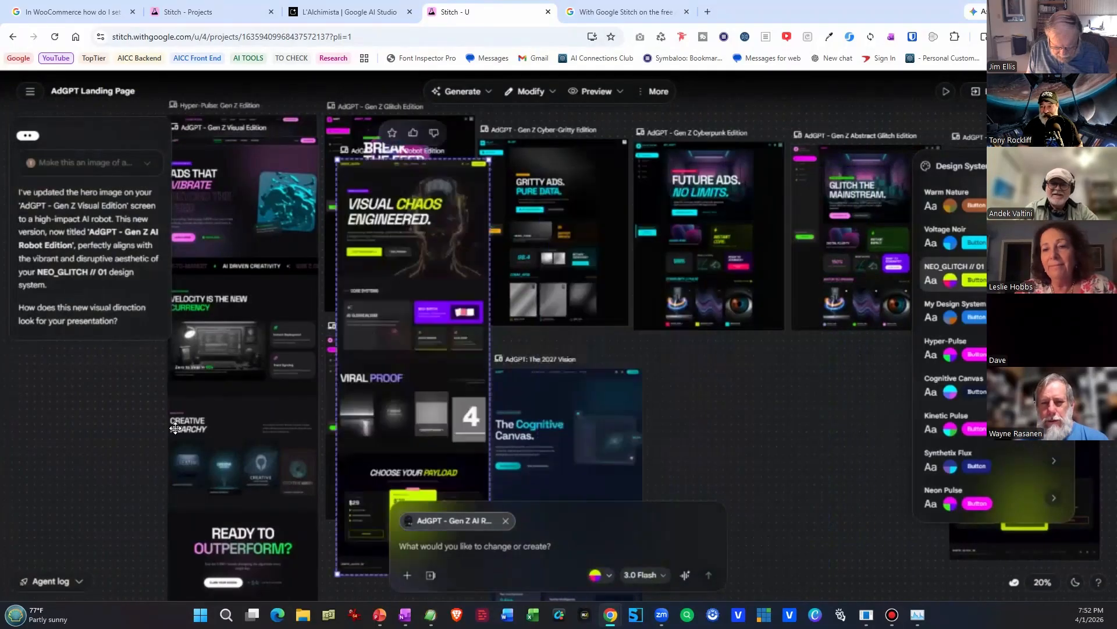
pyautogui.moveTo(77, 416); pyautogui.dragTo(97, 430)
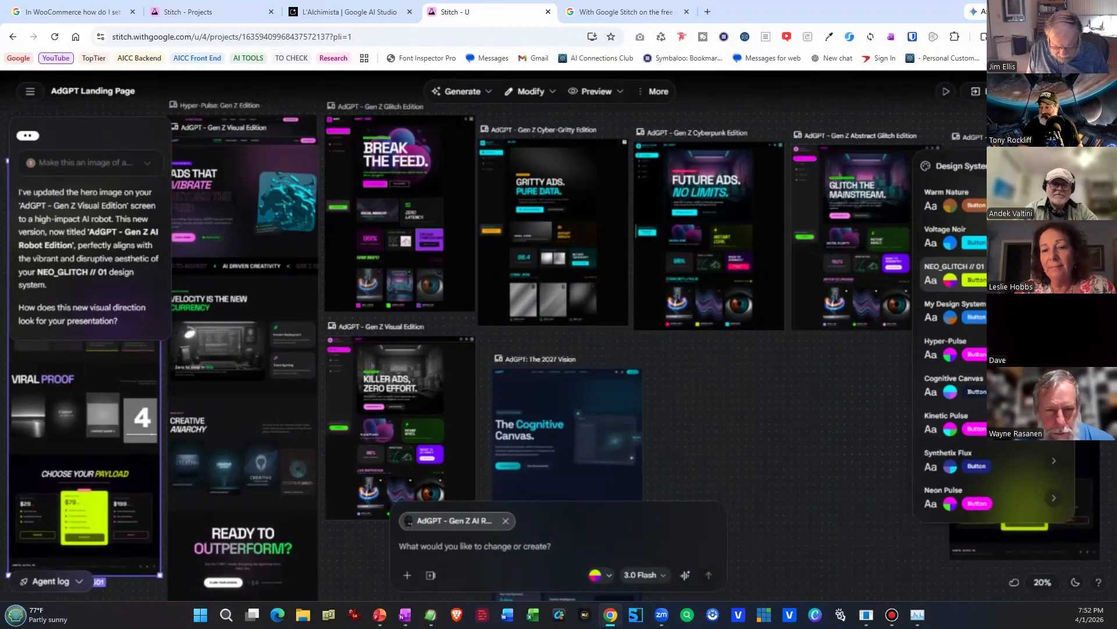
# Review the AdGPT designs back to the first landing page and examine its "Master Your Marketing with AI" hero section up close.
pyautogui.moveTo(119, 362); pyautogui.dragTo(802, 383)
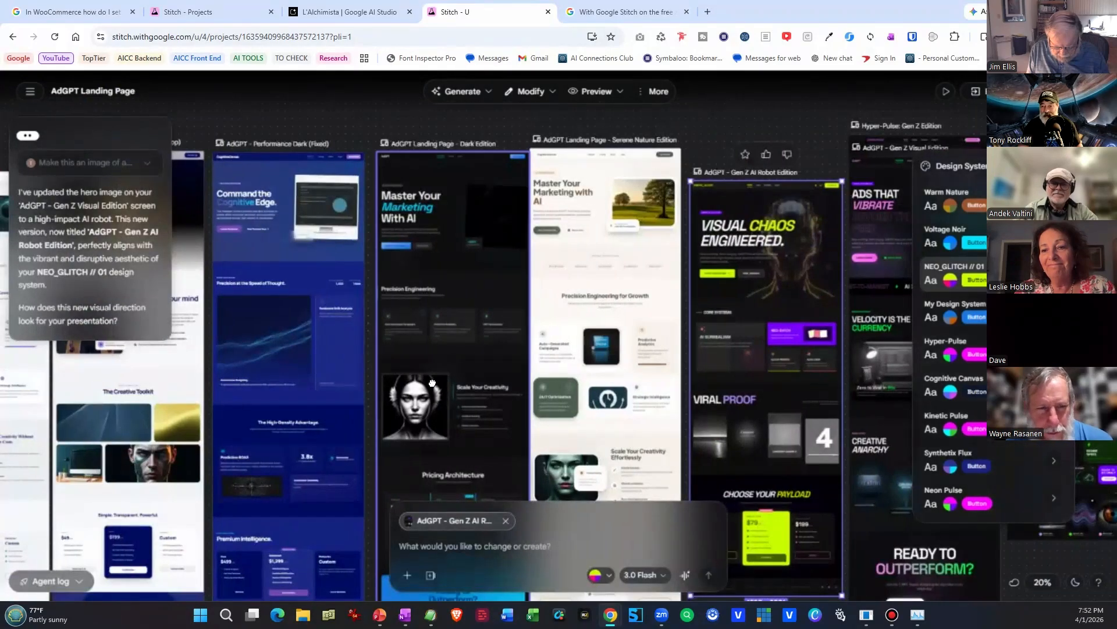
pyautogui.moveTo(433, 383); pyautogui.dragTo(810, 383)
pyautogui.scroll(10, 360, 291)
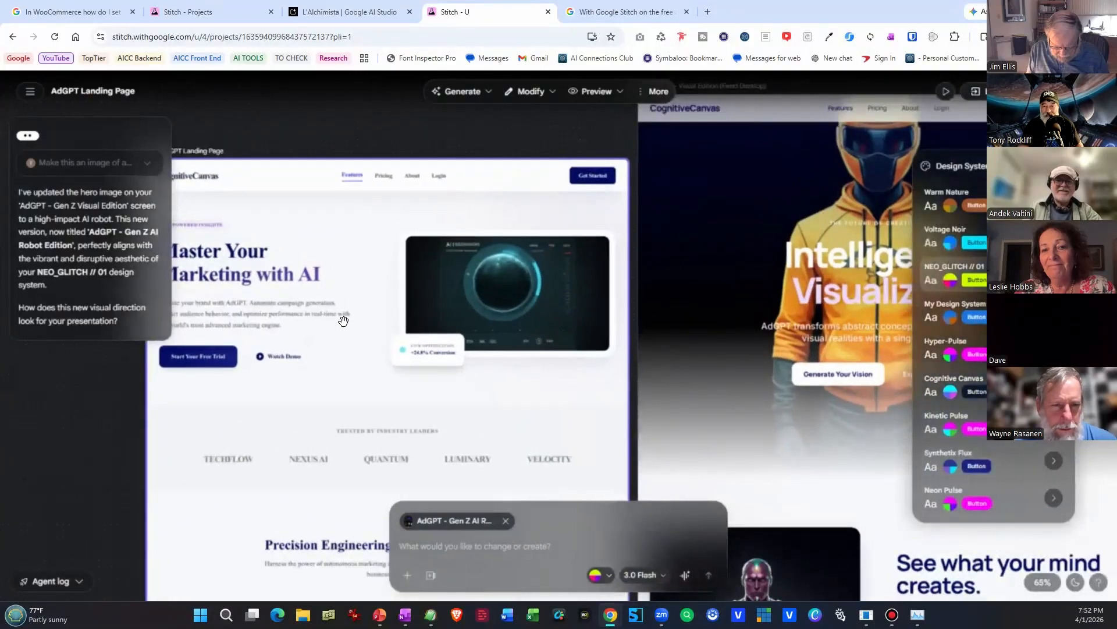
pyautogui.moveTo(344, 321); pyautogui.dragTo(388, 271)
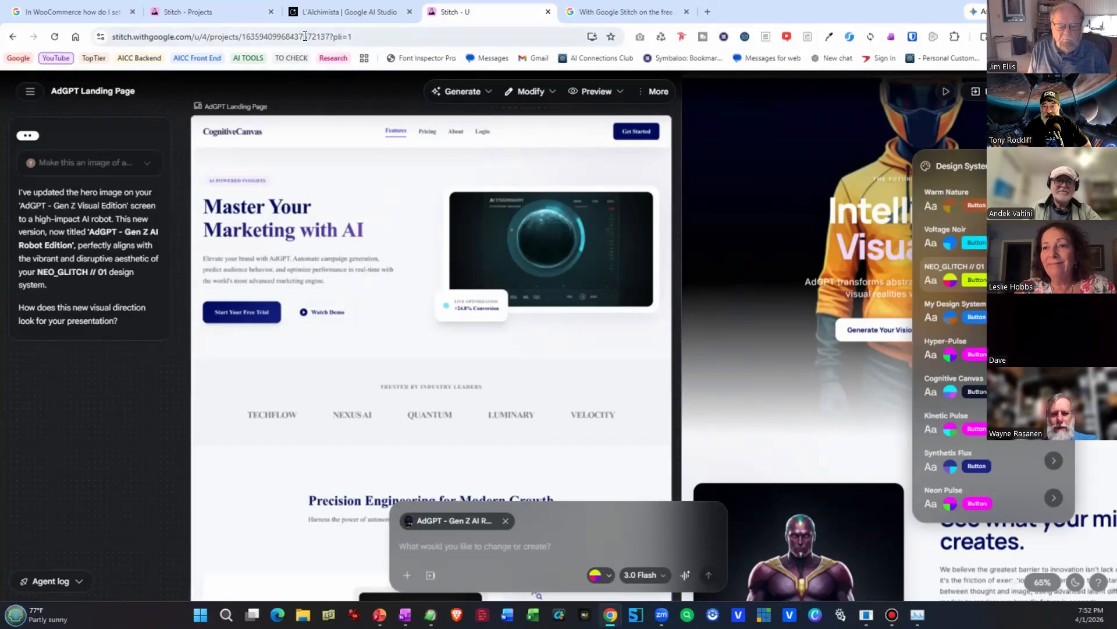
# In the L'Alchimista project, select the original light landing page and ask by voice for a hero image showing a Neapolitan restaurant interior.
pyautogui.click(216, 11)
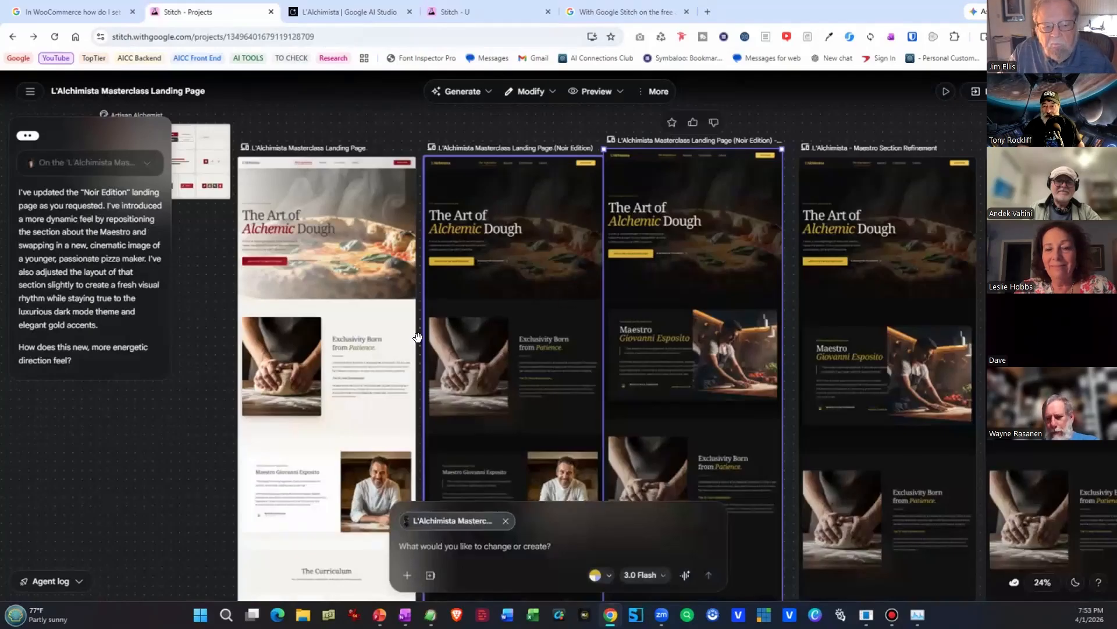
pyautogui.scroll(6, 372, 330)
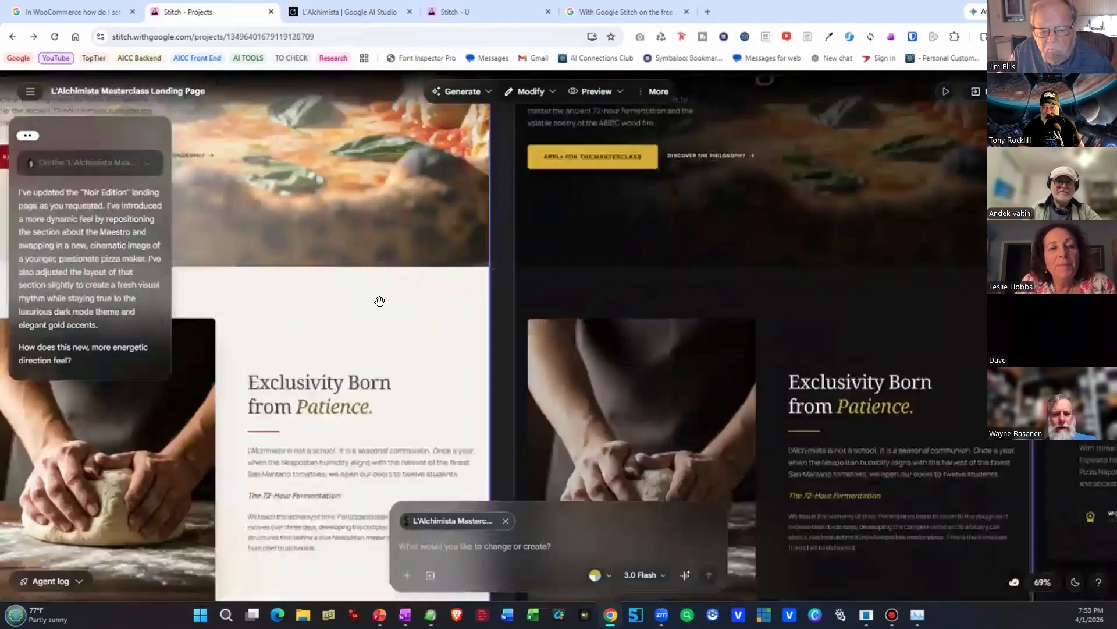
pyautogui.moveTo(350, 302); pyautogui.dragTo(745, 563)
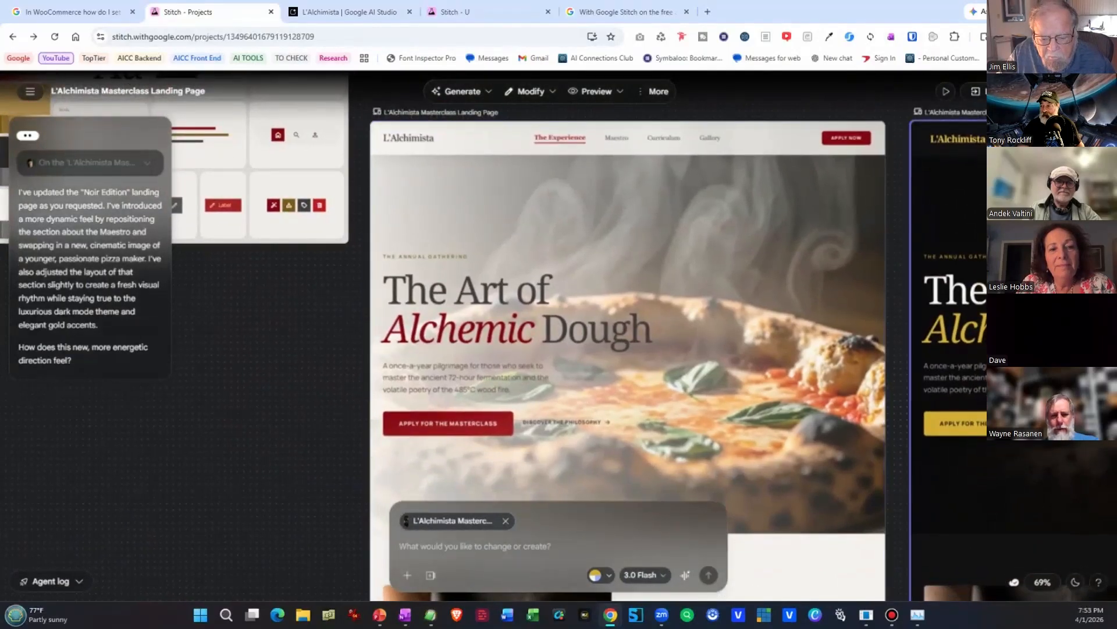
pyautogui.moveTo(488, 289); pyautogui.dragTo(486, 289)
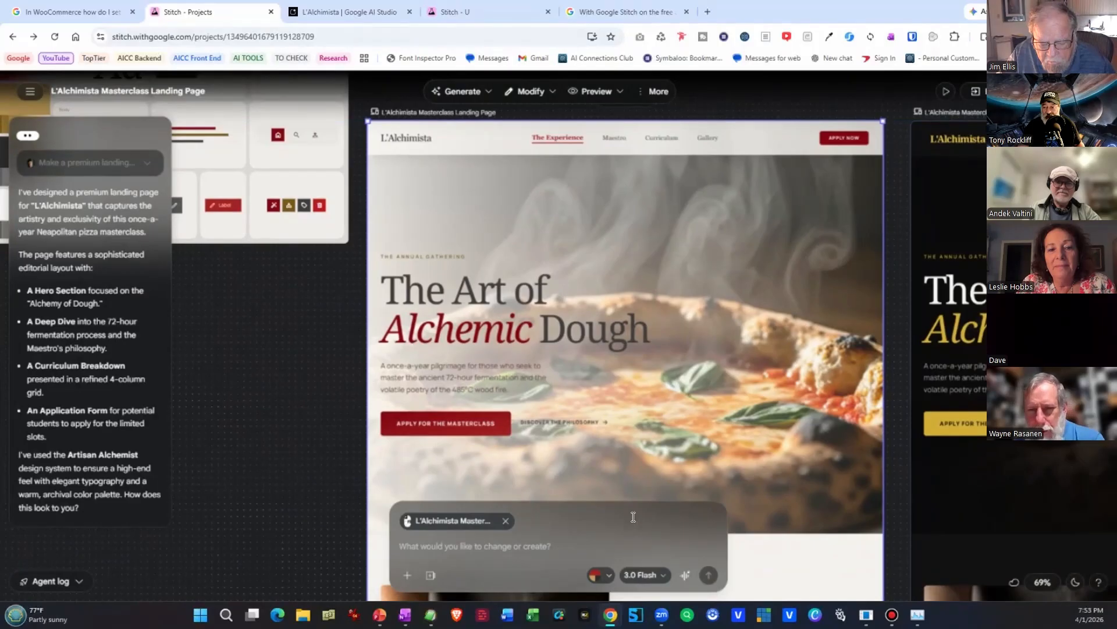
pyautogui.click(685, 576)
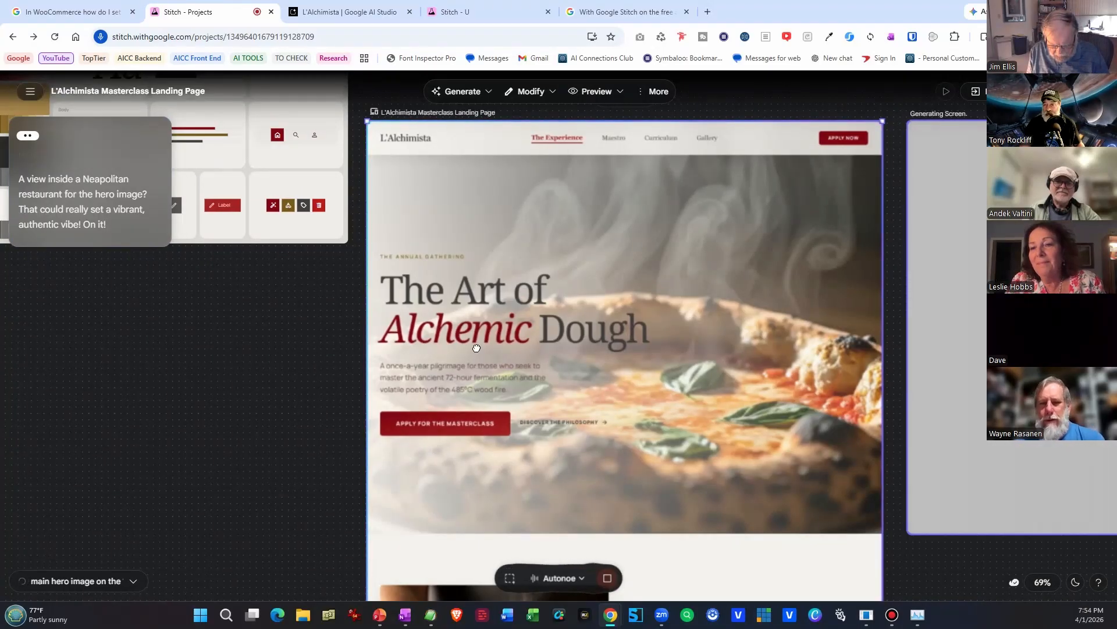
# Inspect the New Hero Design's restaurant image up close and compare the screen with the other L'Alchimista versions.
pyautogui.scroll(-5, 615, 436)
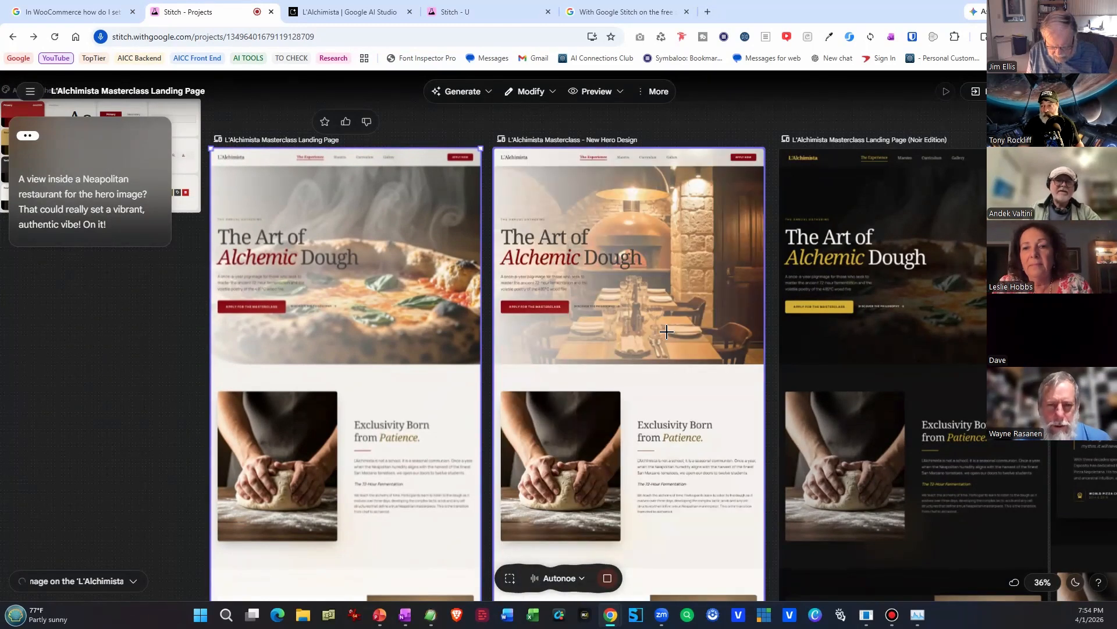
pyautogui.scroll(5, 648, 329)
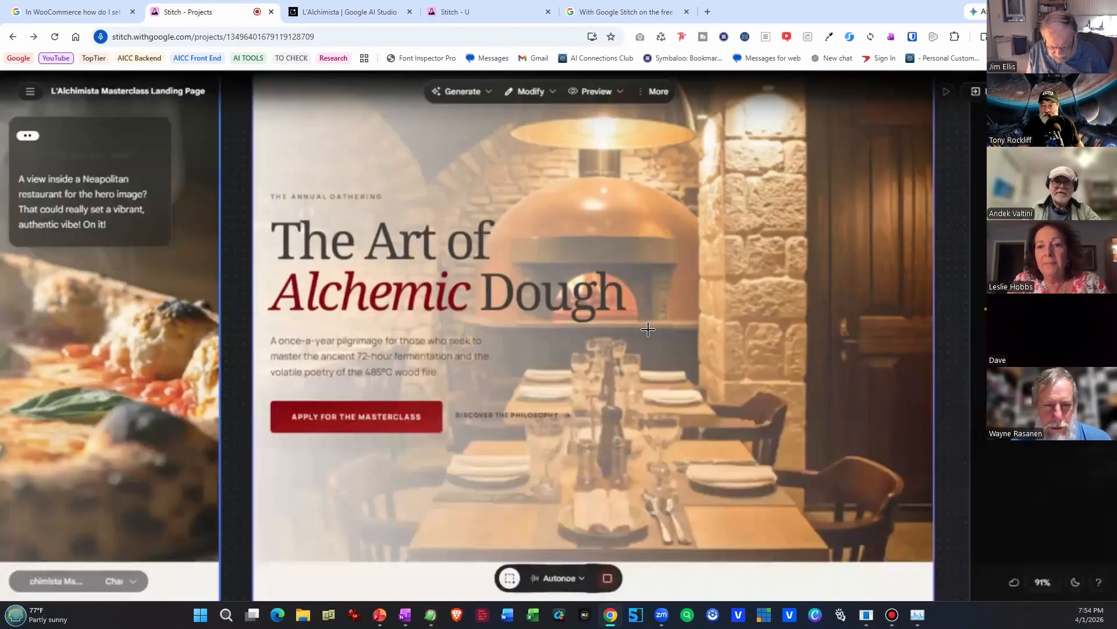
pyautogui.scroll(-3, 643, 327)
pyautogui.scroll(-3, 643, 327)
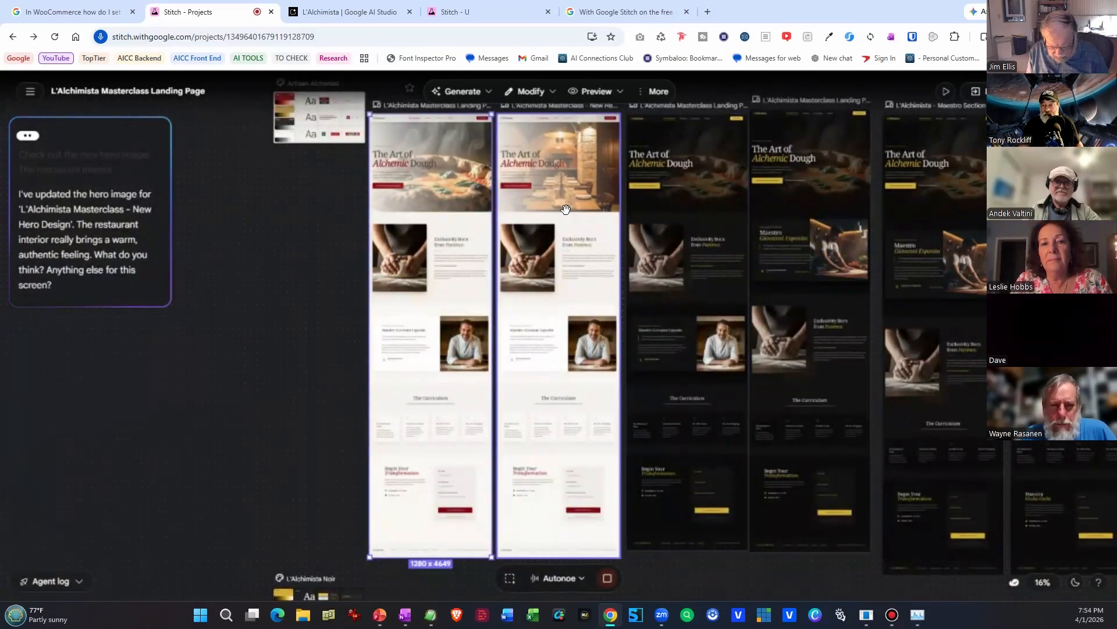
# Inspect the New Hero Design's restaurant image up close and ask by voice for a kitchen view as the hero image.
pyautogui.scroll(5, 566, 209)
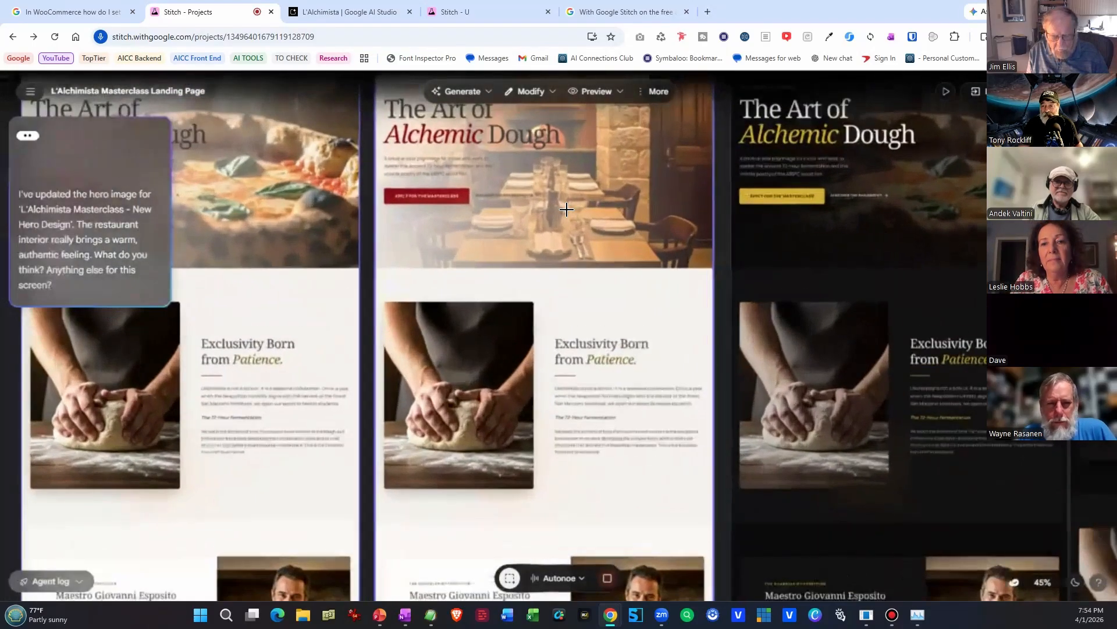
pyautogui.scroll(1, 567, 209)
pyautogui.press('space')
pyautogui.moveTo(583, 207); pyautogui.dragTo(582, 338)
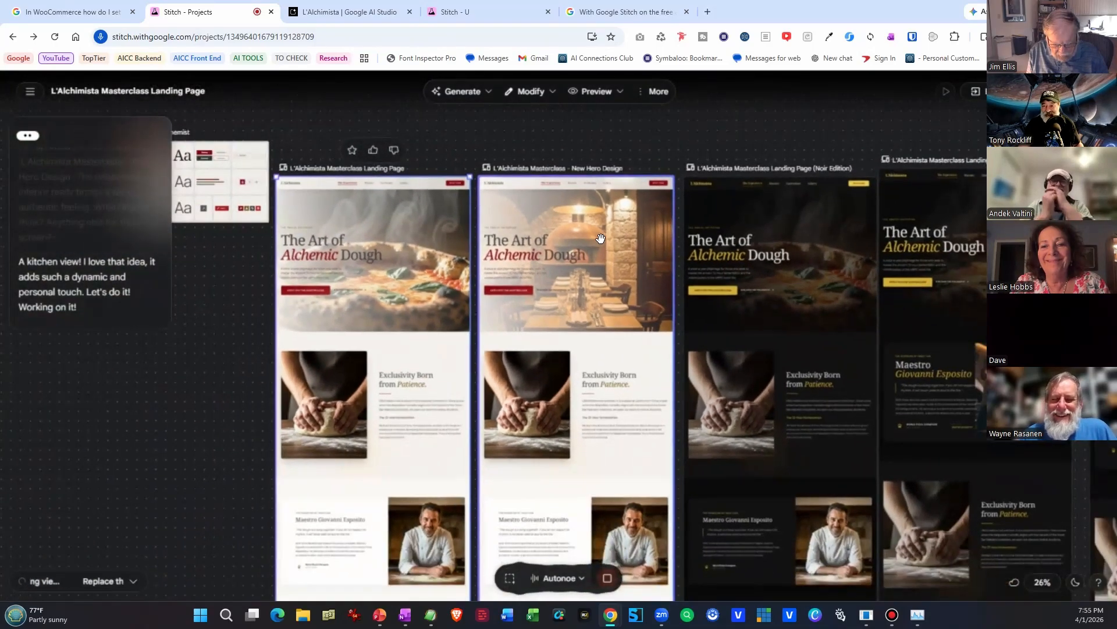
pyautogui.moveTo(601, 238); pyautogui.dragTo(477, 193)
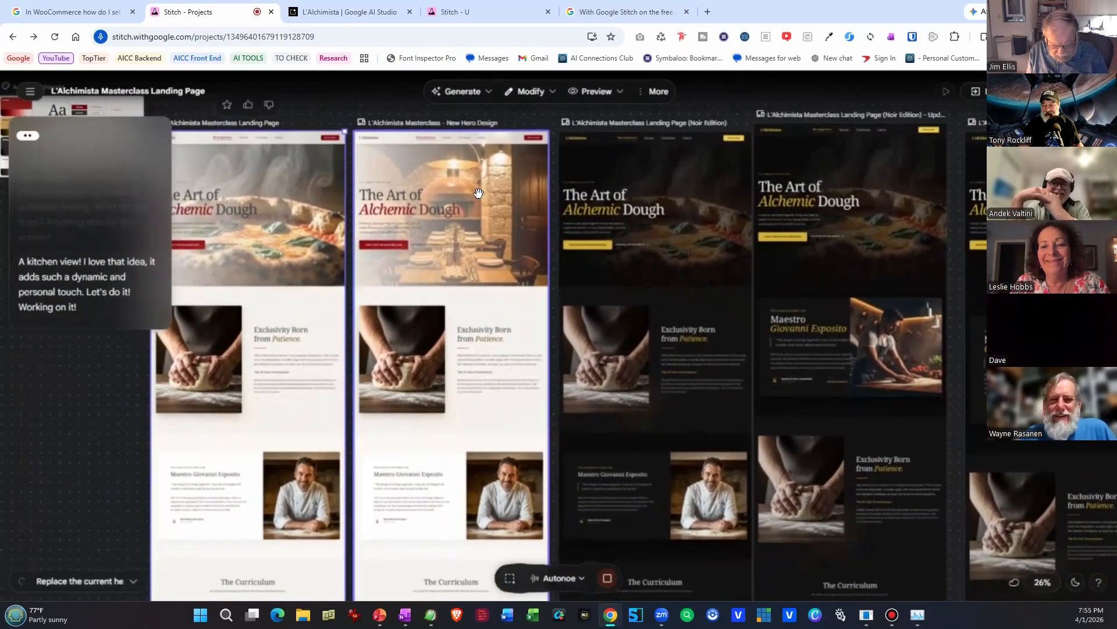
# Look over the available assistant voices and move the second generating screen closer to the first one.
pyautogui.click(580, 579)
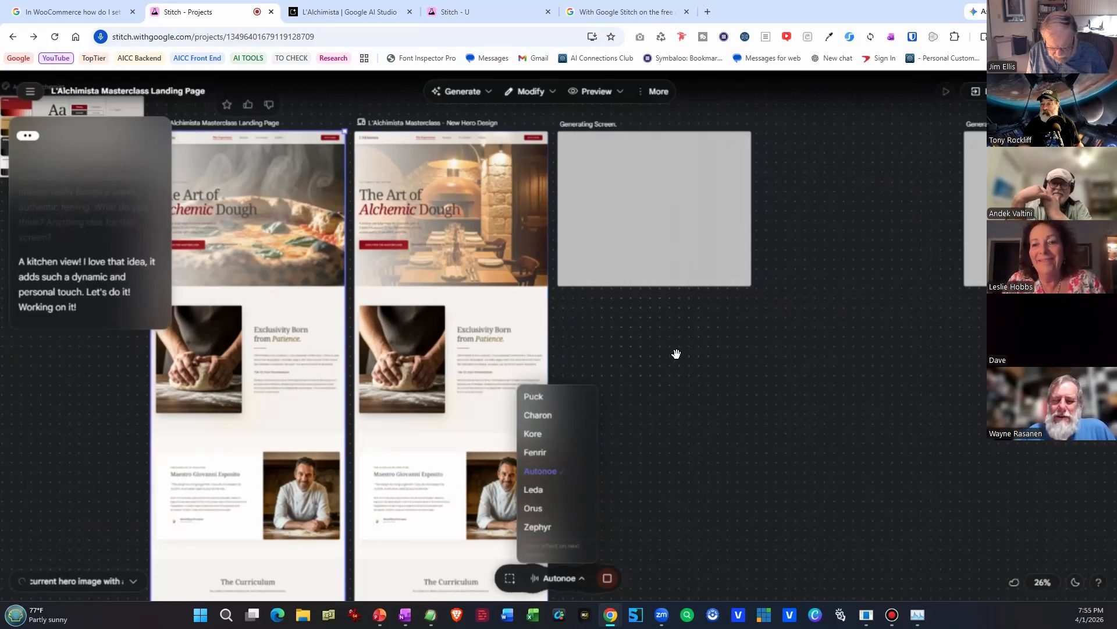
pyautogui.moveTo(812, 467); pyautogui.dragTo(582, 469)
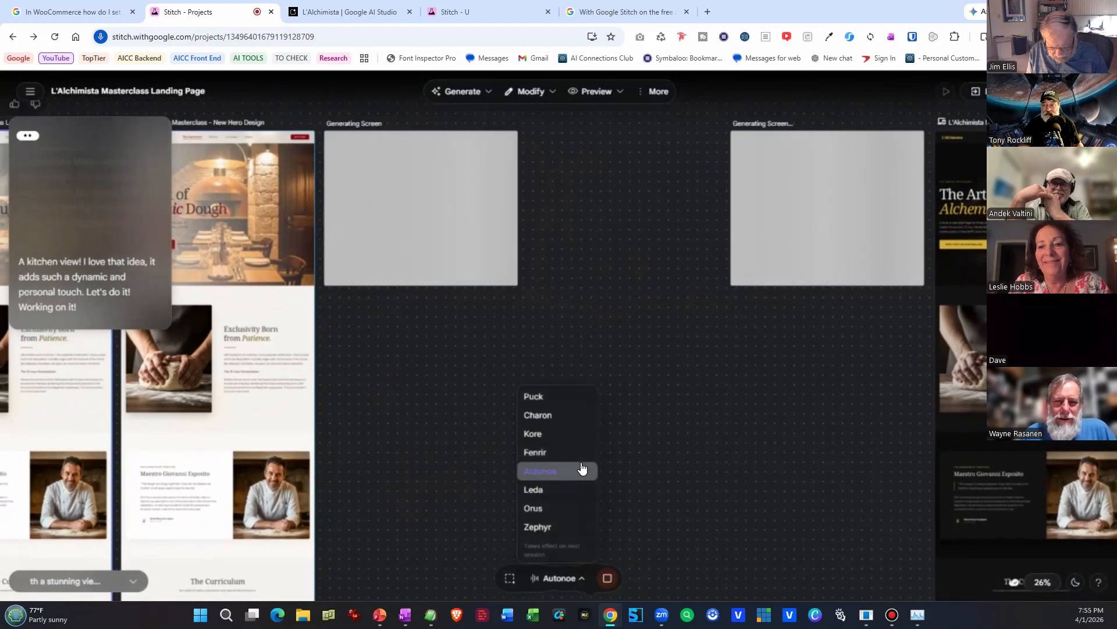
pyautogui.moveTo(828, 197); pyautogui.dragTo(631, 222)
pyautogui.click(852, 214)
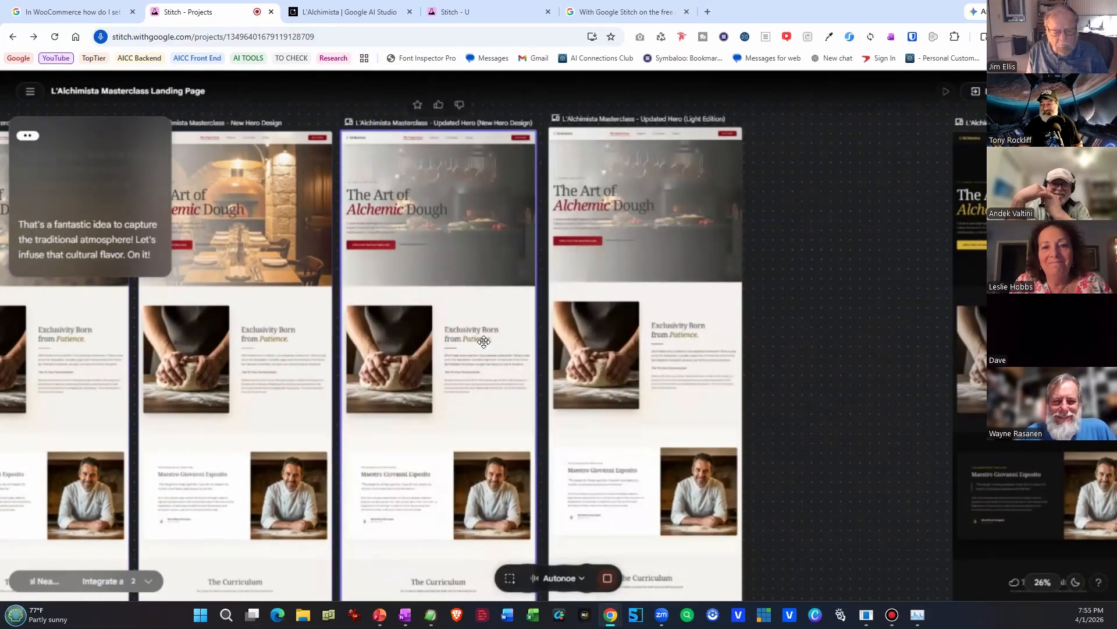
# Ask by voice for a kitchen worker in the hero image and examine the Updated Hero screens up close.
pyautogui.click(484, 205)
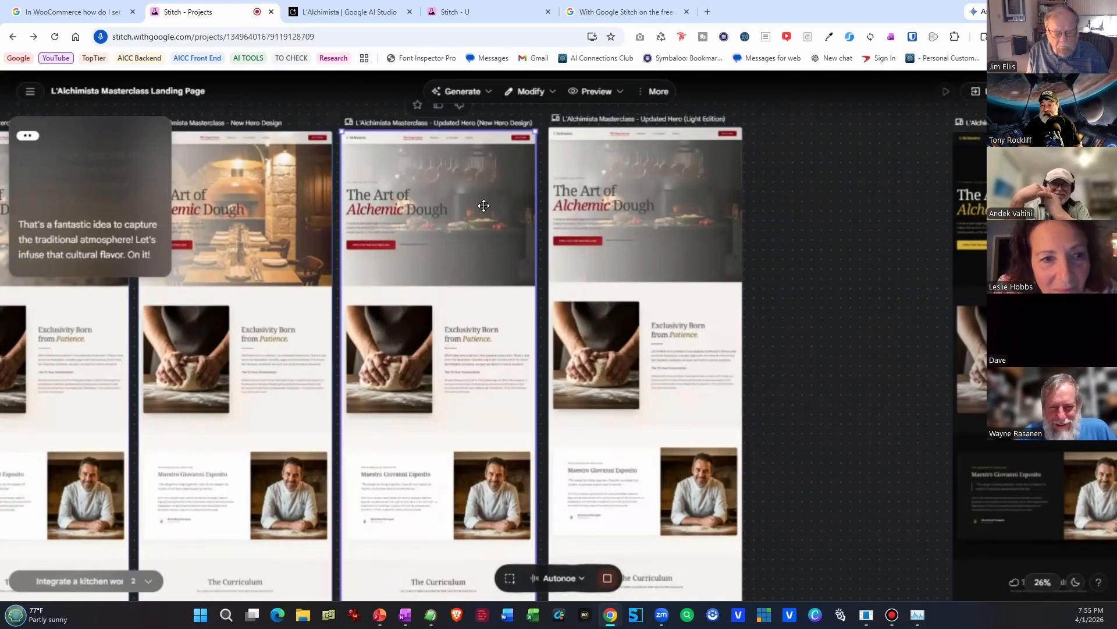
pyautogui.scroll(5, 461, 233)
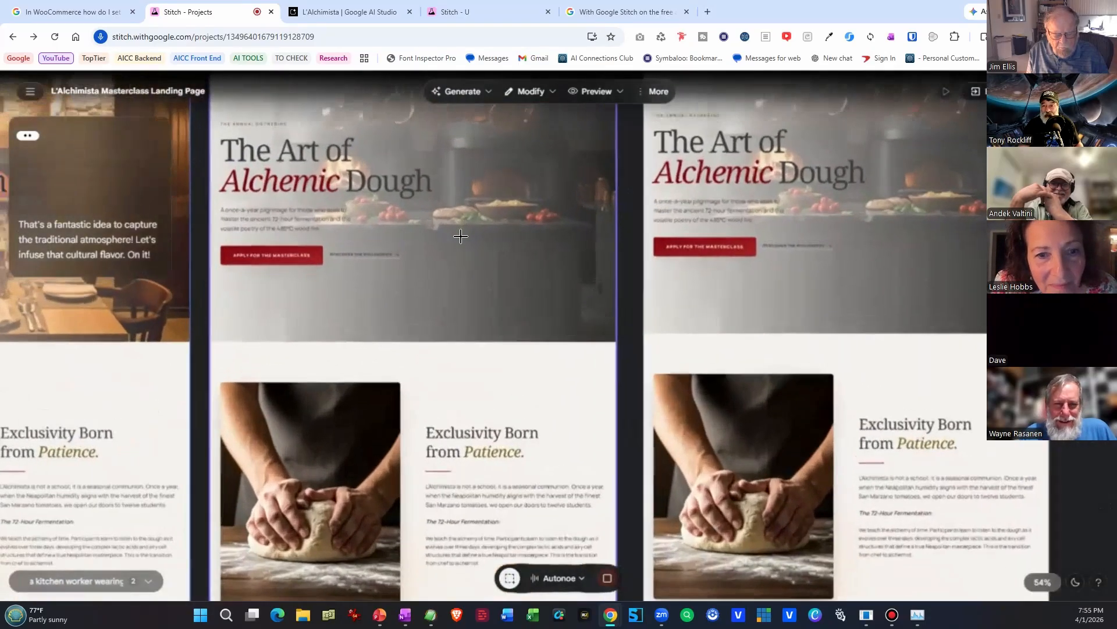
pyautogui.scroll(2, 460, 236)
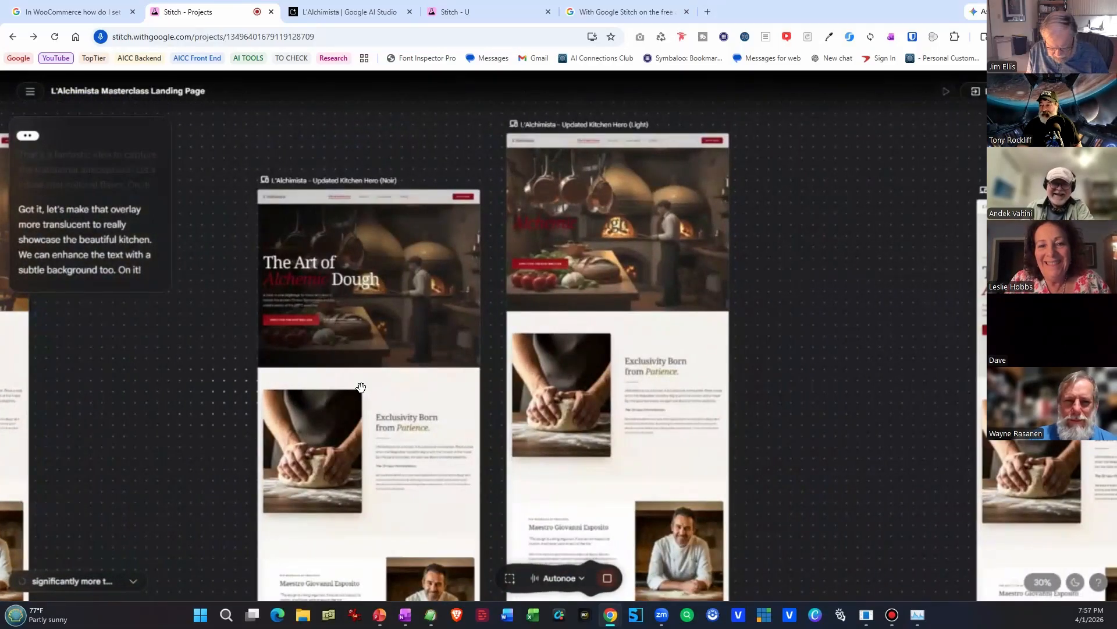
# Ask by voice for a more translucent hero overlay and compare the Noir and Light Updated Kitchen Hero screens.
pyautogui.scroll(5, 551, 354)
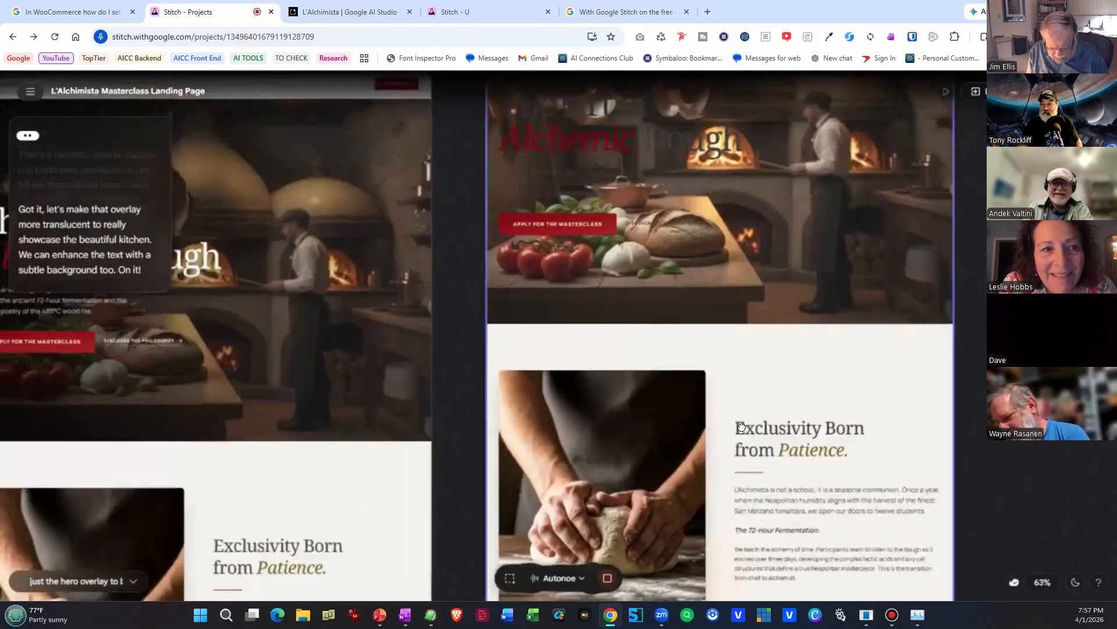
pyautogui.moveTo(685, 313); pyautogui.dragTo(800, 552)
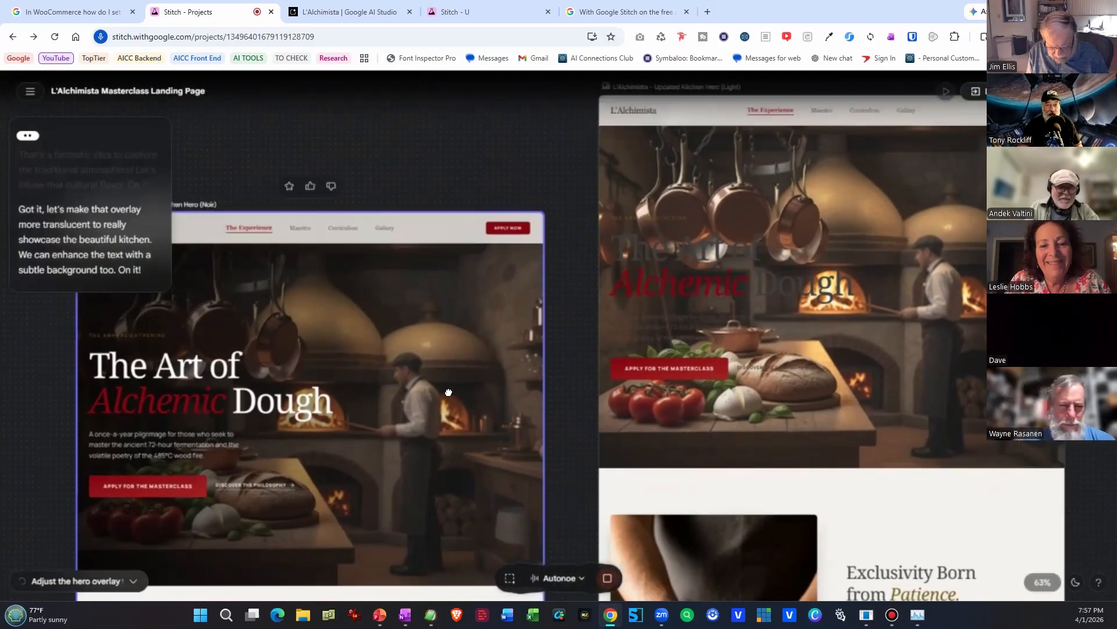
pyautogui.moveTo(375, 416); pyautogui.dragTo(560, 339)
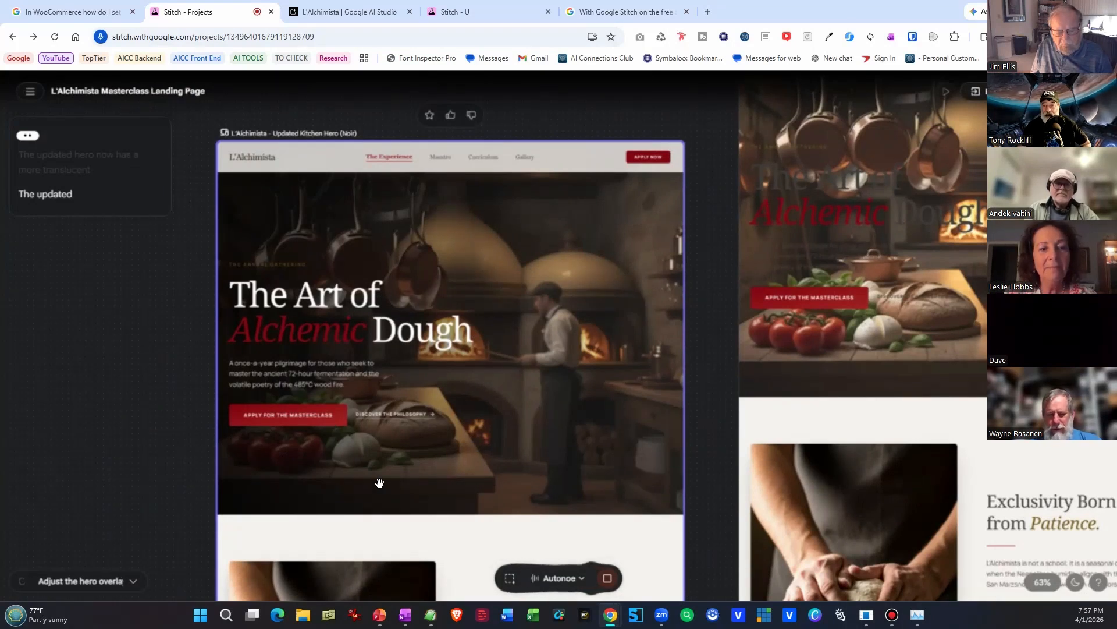
# Find the Refined Transparent Hero screens and examine the Noir version's restaurant hero and text up close.
pyautogui.scroll(-3, 375, 483)
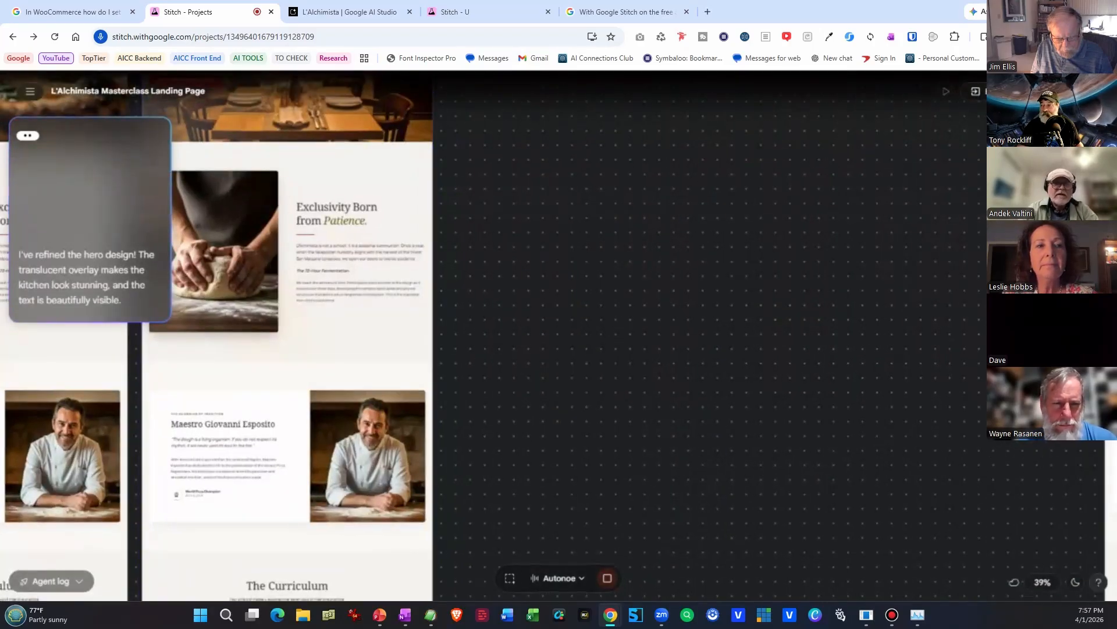
pyautogui.moveTo(361, 256); pyautogui.dragTo(571, 460)
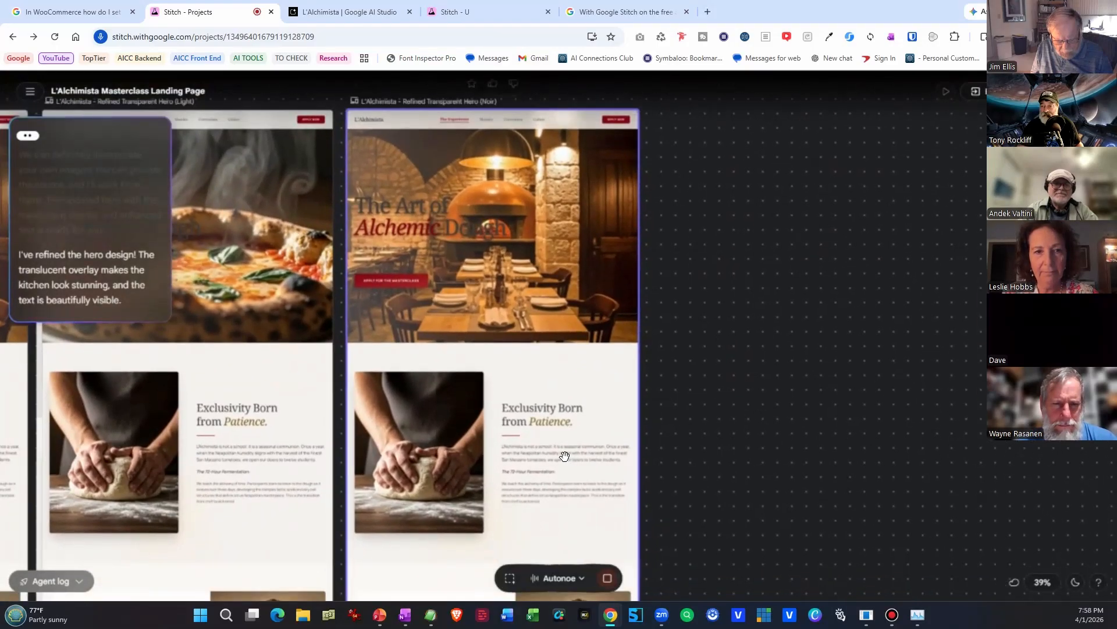
pyautogui.click(510, 578)
pyautogui.scroll(5, 516, 301)
pyautogui.scroll(2, 515, 300)
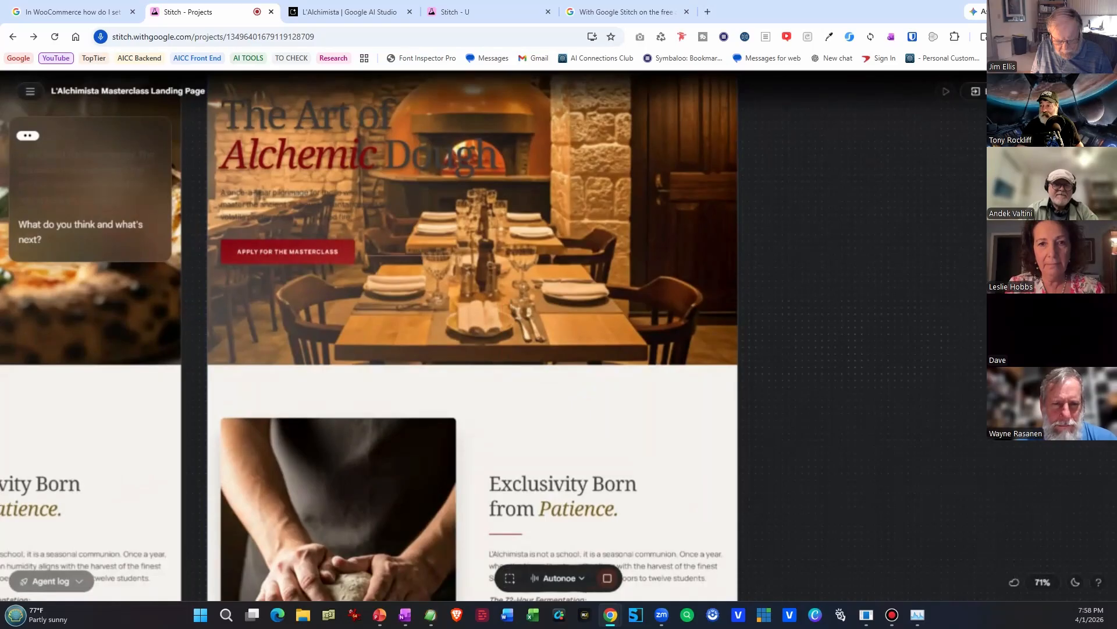
pyautogui.moveTo(636, 262); pyautogui.dragTo(628, 481)
# Return to the Updated Kitchen Hero screens and compare heading legibility in the Noir and Light versions.
pyautogui.moveTo(948, 375); pyautogui.dragTo(291, 351)
pyautogui.moveTo(907, 350); pyautogui.dragTo(407, 352)
pyautogui.moveTo(760, 319); pyautogui.dragTo(237, 328)
pyautogui.moveTo(820, 466); pyautogui.dragTo(58, 330)
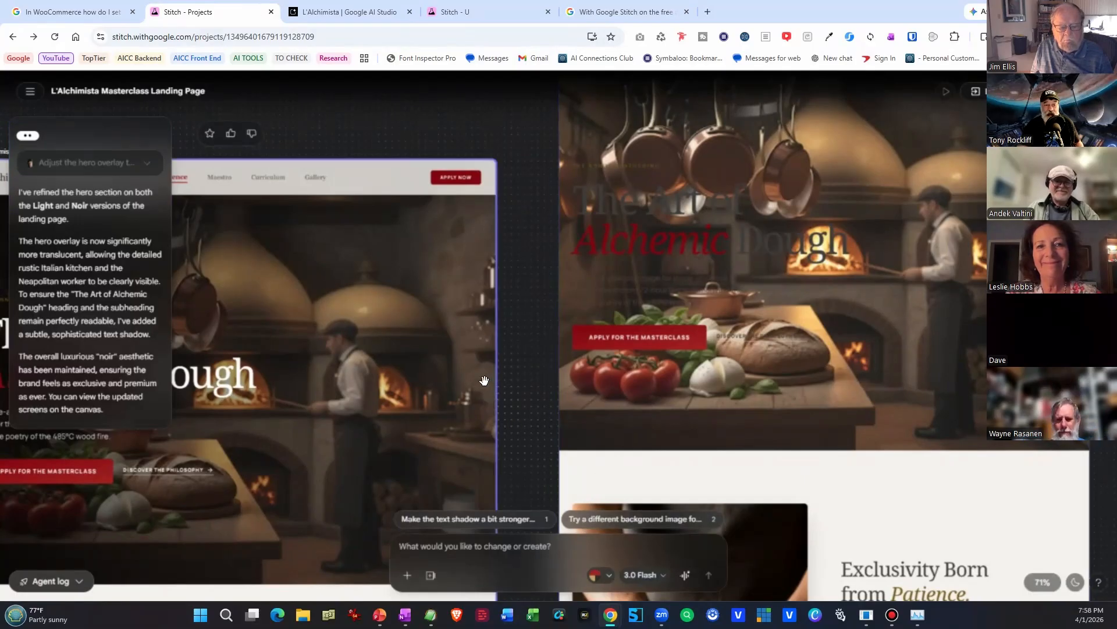
pyautogui.scroll(-5, 484, 380)
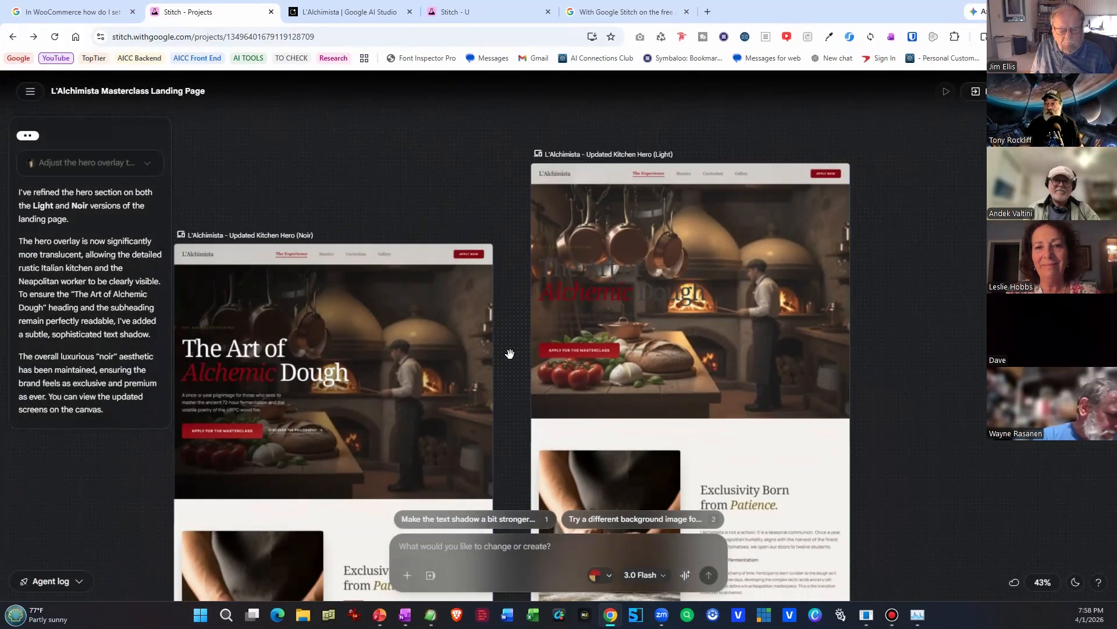
pyautogui.scroll(-2, 509, 353)
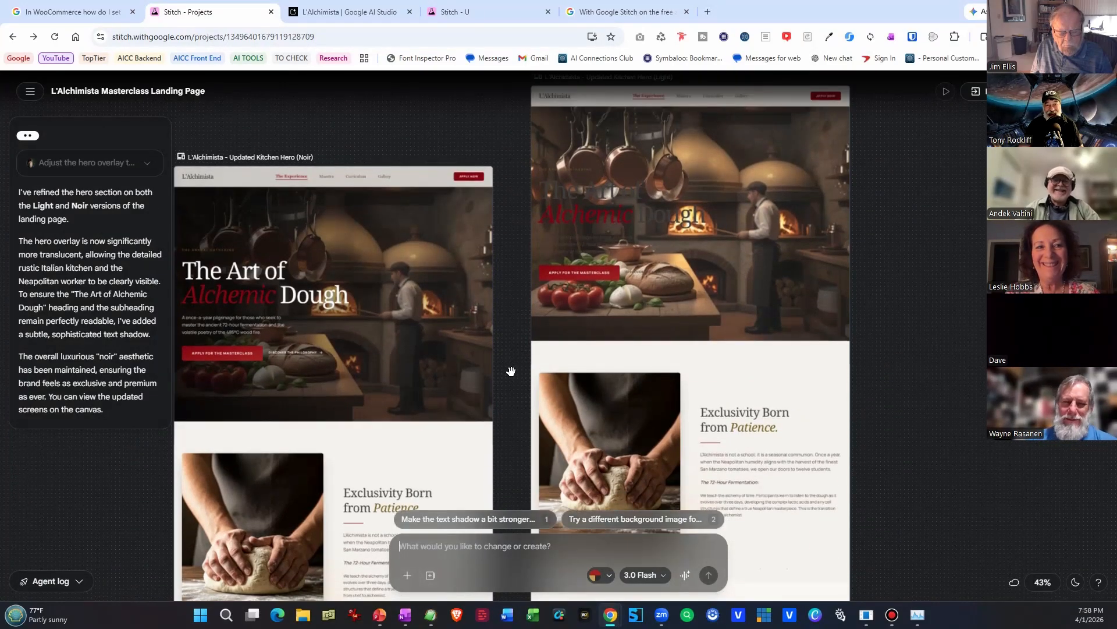
pyautogui.scroll(1, 539, 381)
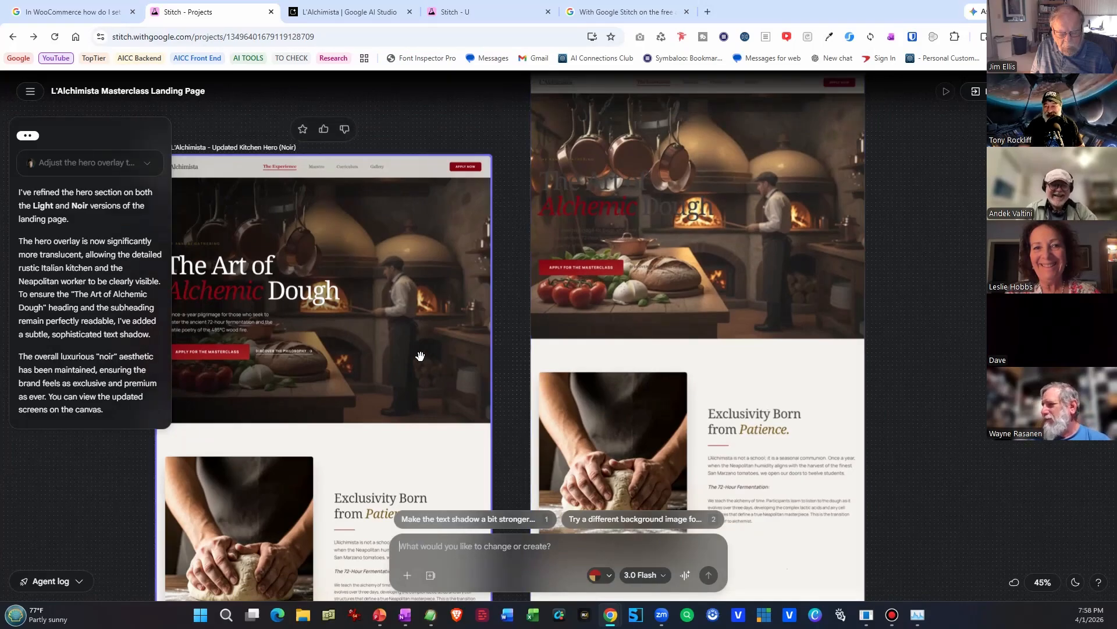
pyautogui.scroll(-1, 426, 358)
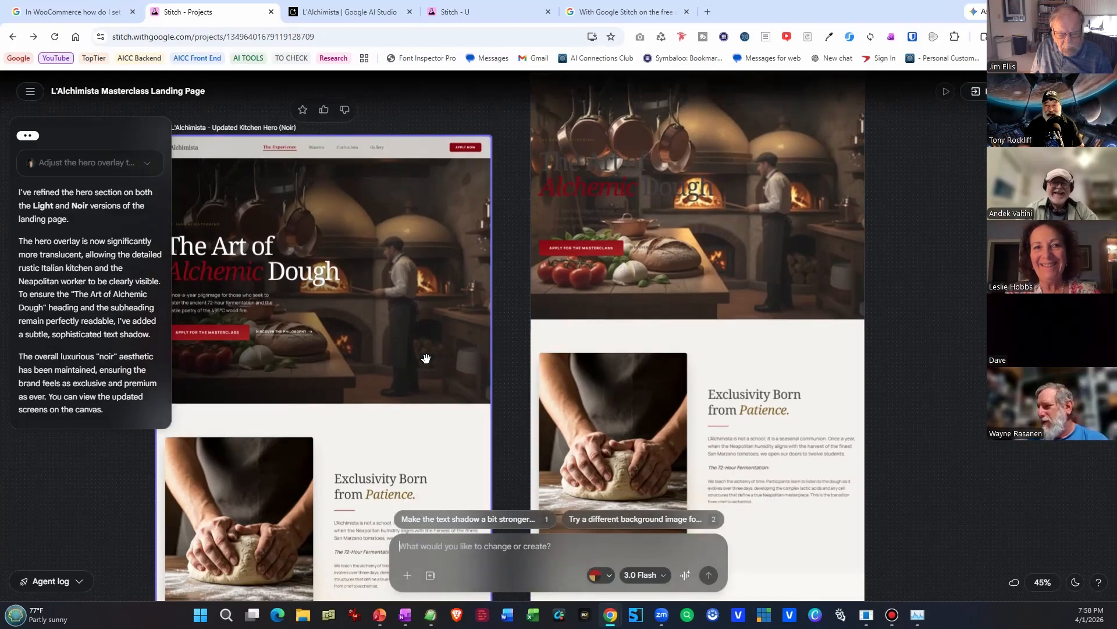
pyautogui.scroll(-1, 426, 358)
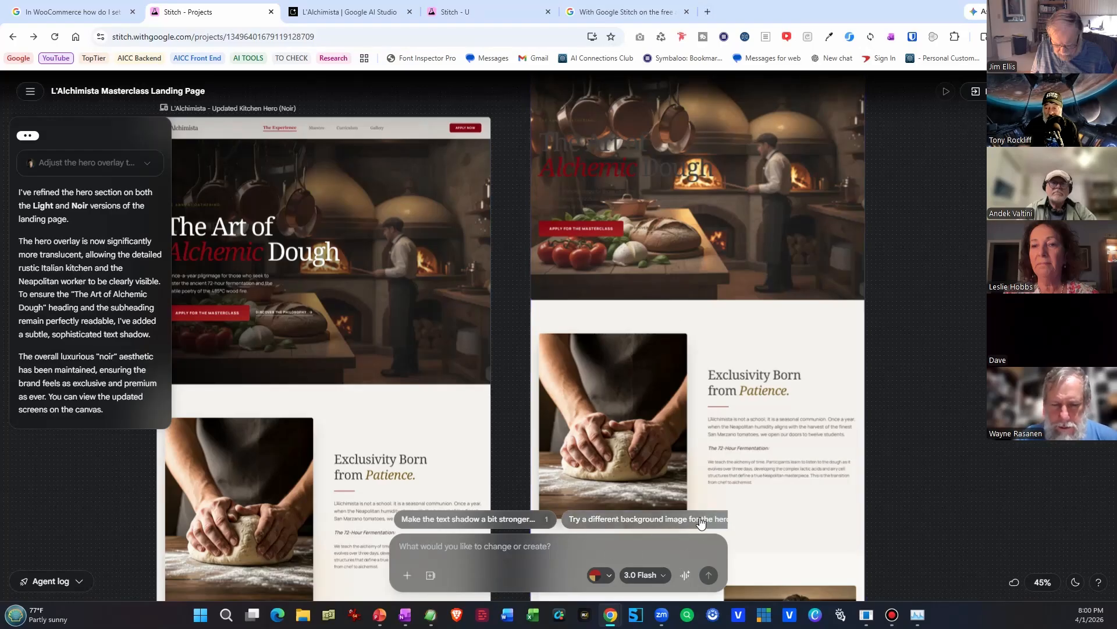
# Review the available generation models, check today's credit usage in Settings, and return to the L'Alchimista project.
pyautogui.click(641, 575)
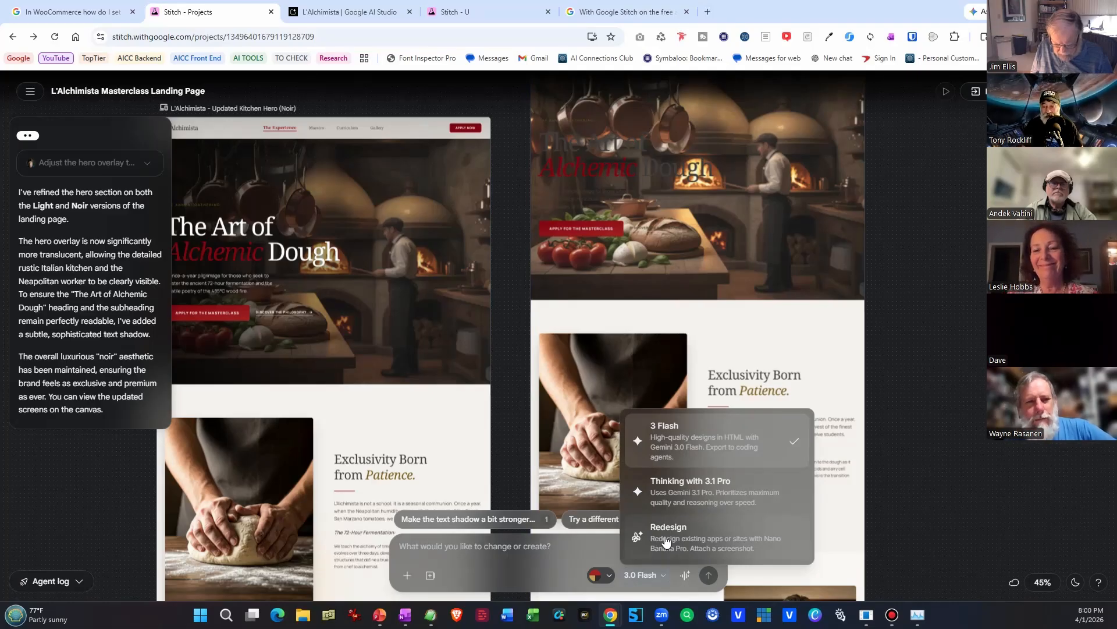
pyautogui.click(658, 576)
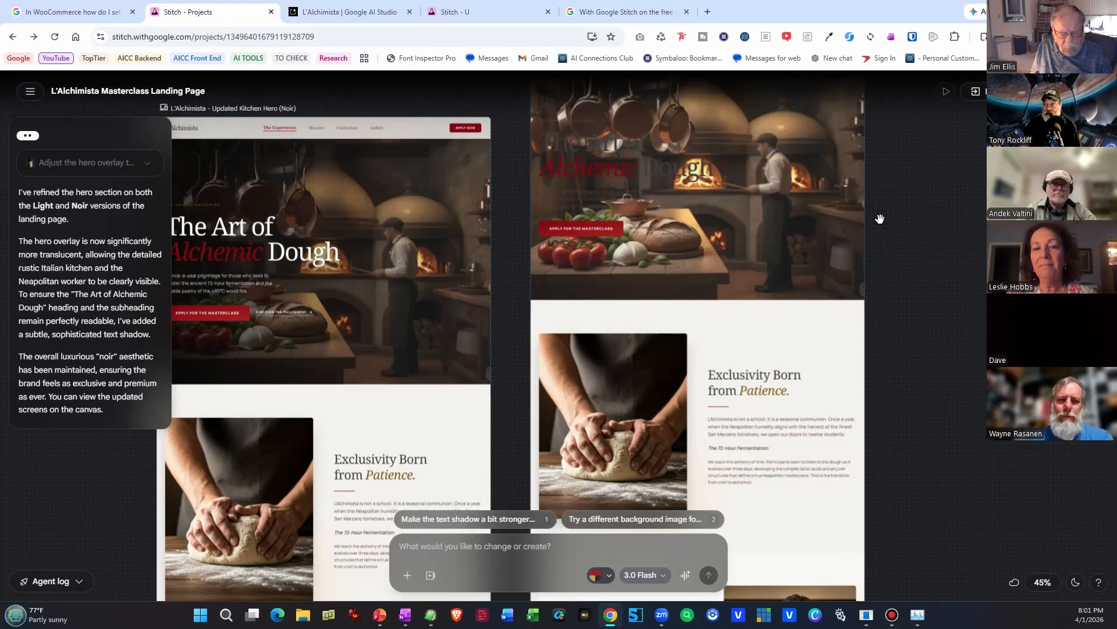
pyautogui.click(1098, 91)
pyautogui.doubleClick(1001, 149)
pyautogui.click(966, 178)
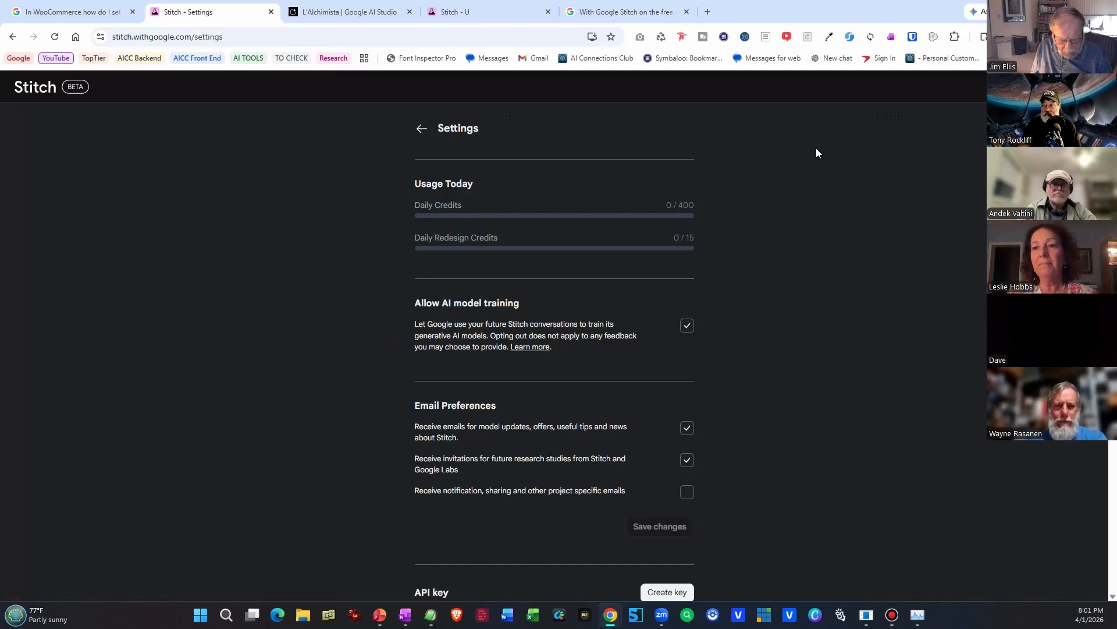
pyautogui.click(13, 37)
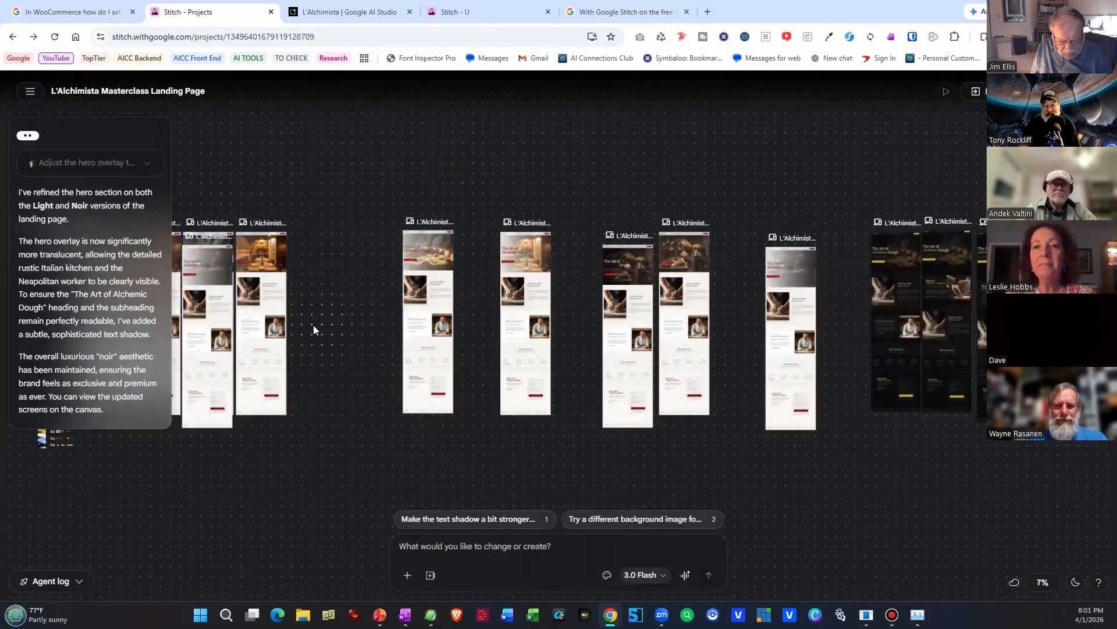
# Move the refined restaurant hero screen away from the adjacent overlapping screens into the gap beside them.
pyautogui.scroll(-1, 311, 323)
pyautogui.moveTo(269, 334); pyautogui.dragTo(362, 352)
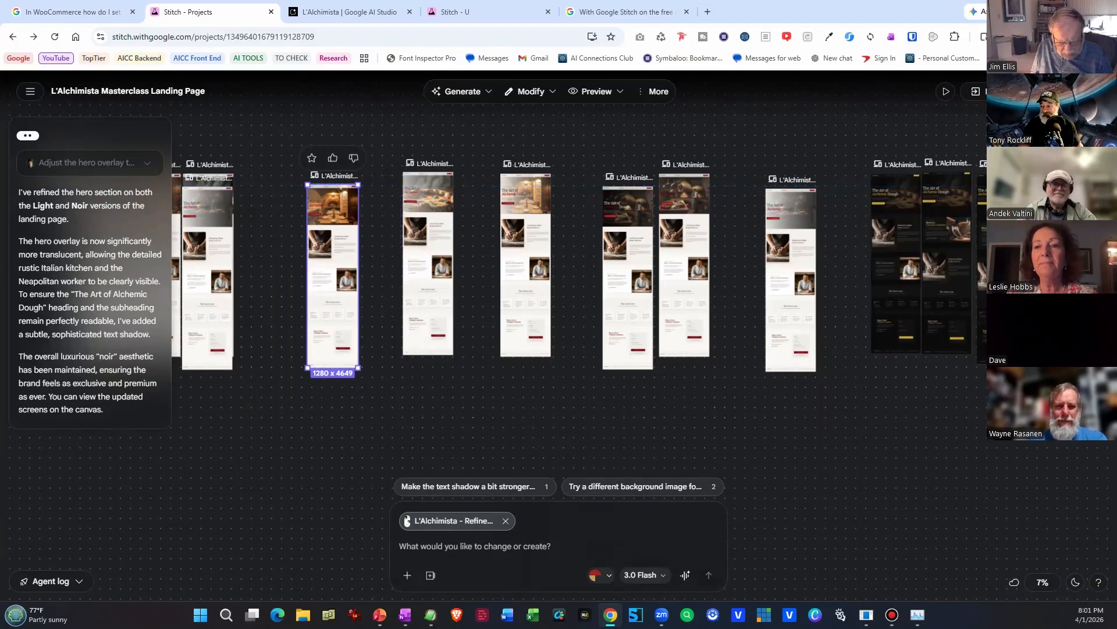
pyautogui.moveTo(173, 357); pyautogui.dragTo(547, 390)
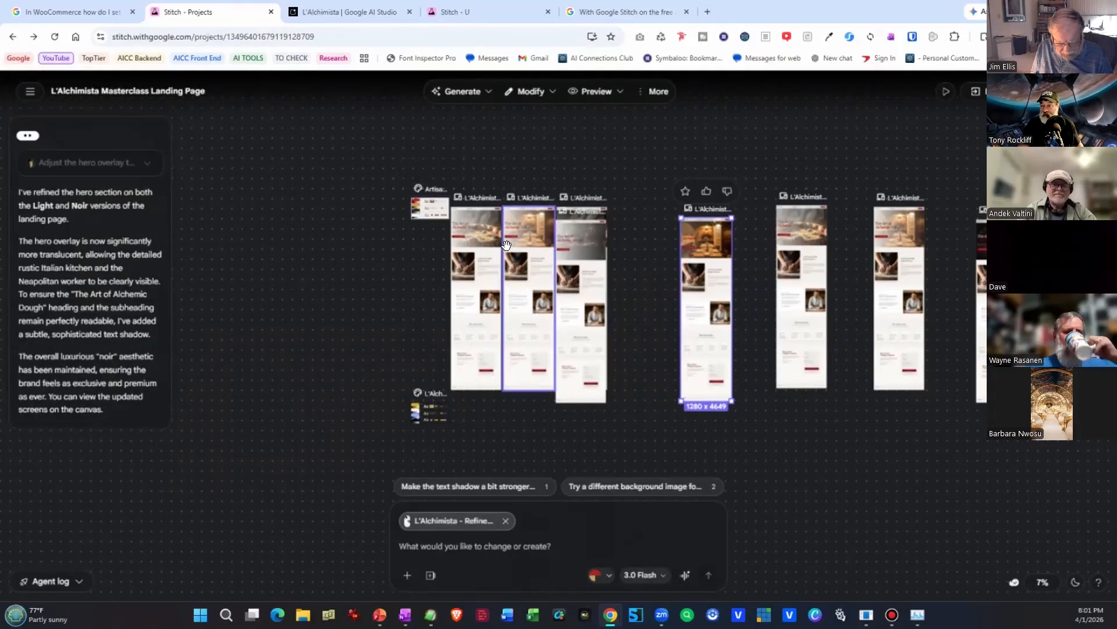
# Examine the Artisan Alchemist style card and open that design system's theme settings.
pyautogui.scroll(3, 396, 261)
pyautogui.scroll(6, 399, 263)
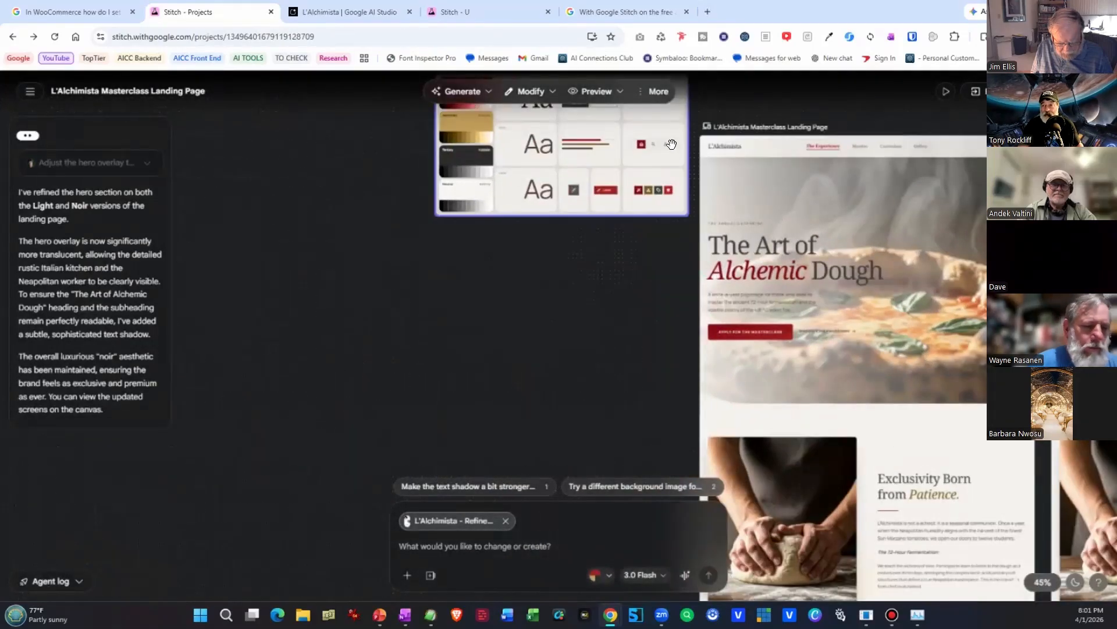
pyautogui.moveTo(661, 144); pyautogui.dragTo(399, 239)
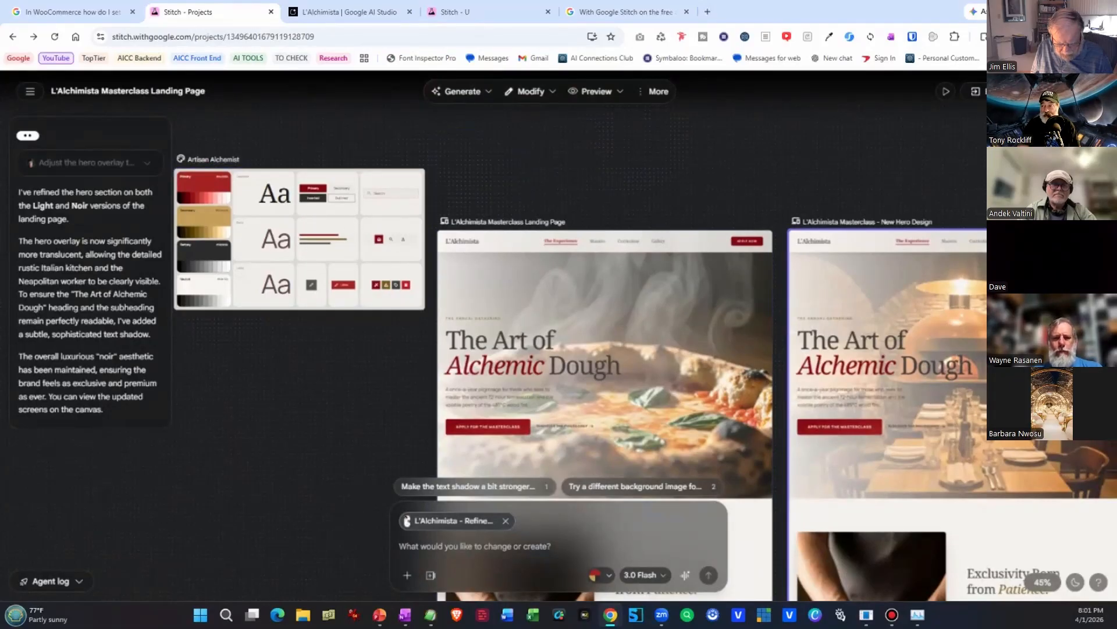
pyautogui.click(1096, 360)
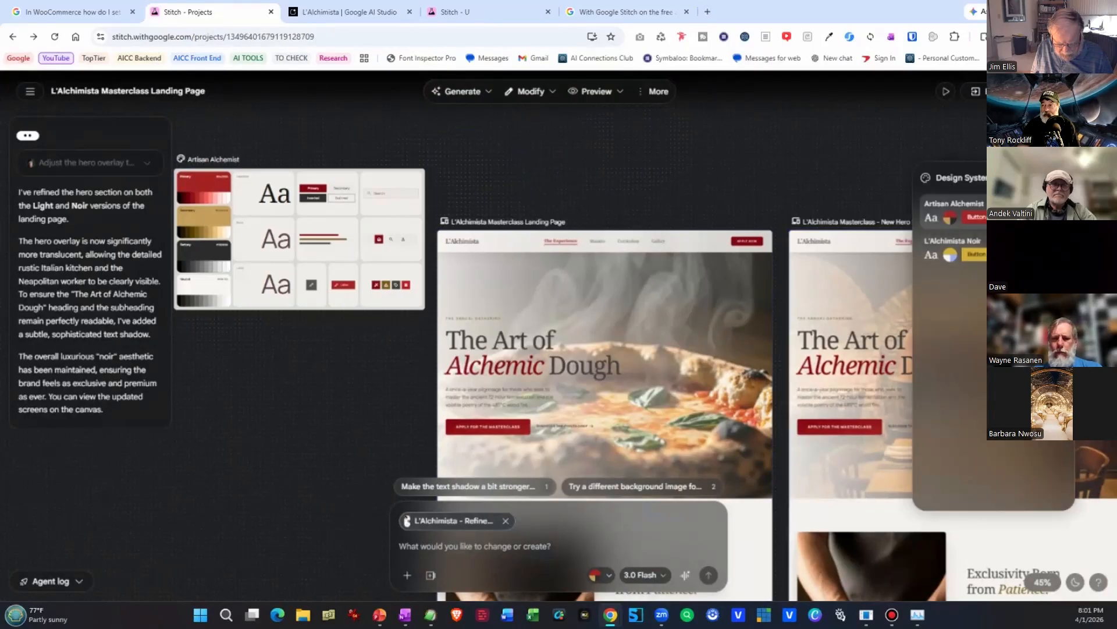
pyautogui.click(955, 210)
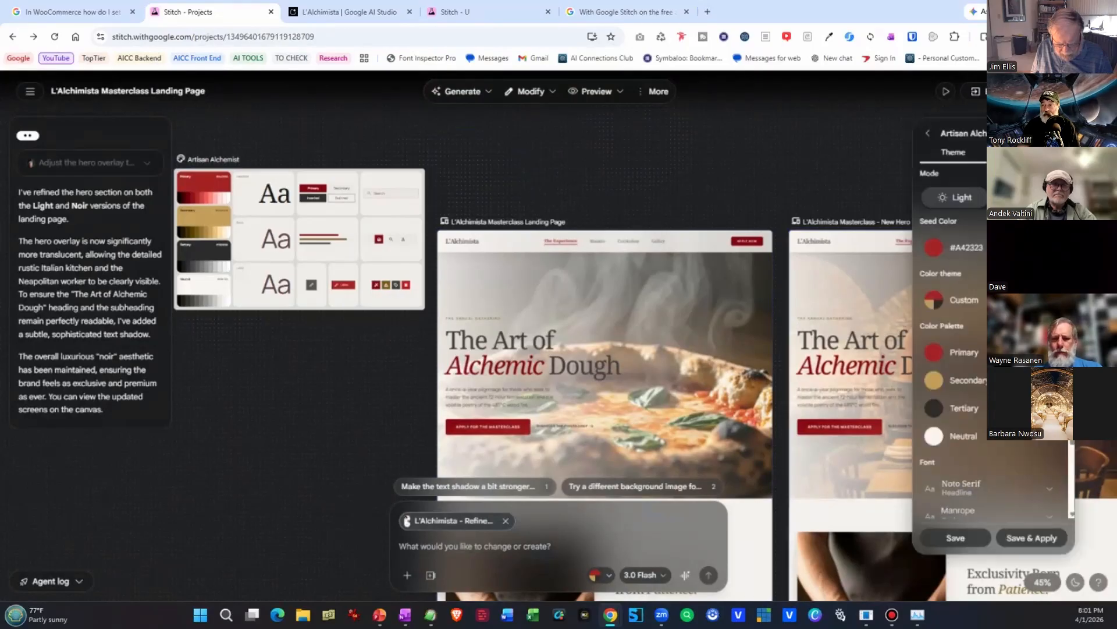
# Try the seed color #B43A3A in the Artisan Alchemist design system and leave its theme settings without saving.
pyautogui.click(934, 248)
pyautogui.moveTo(937, 298); pyautogui.dragTo(1022, 298)
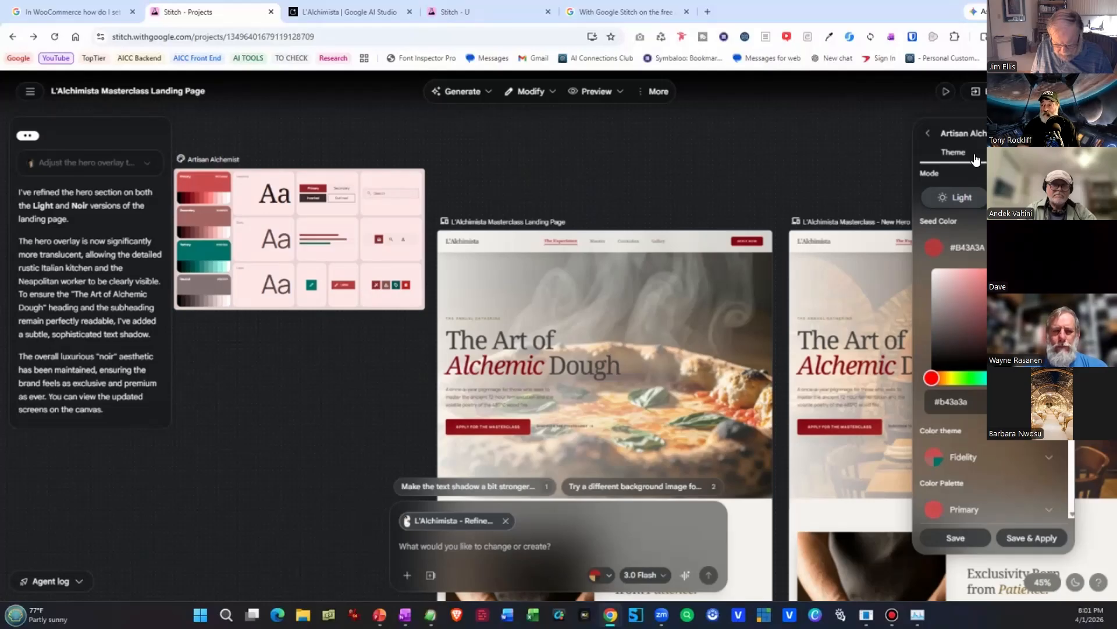
pyautogui.click(928, 134)
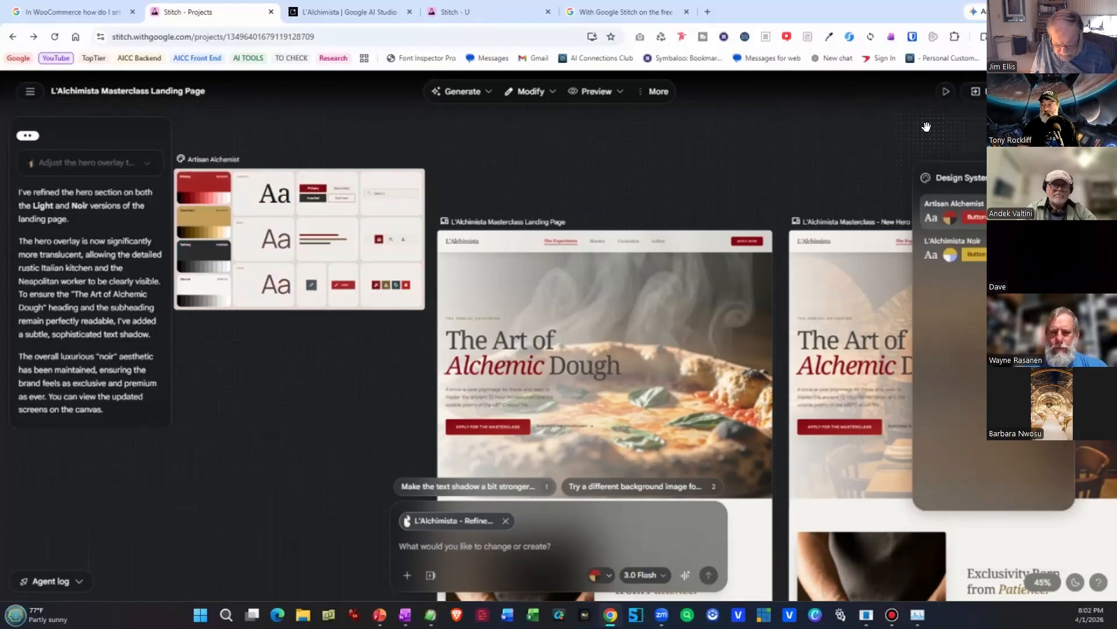
pyautogui.click(868, 177)
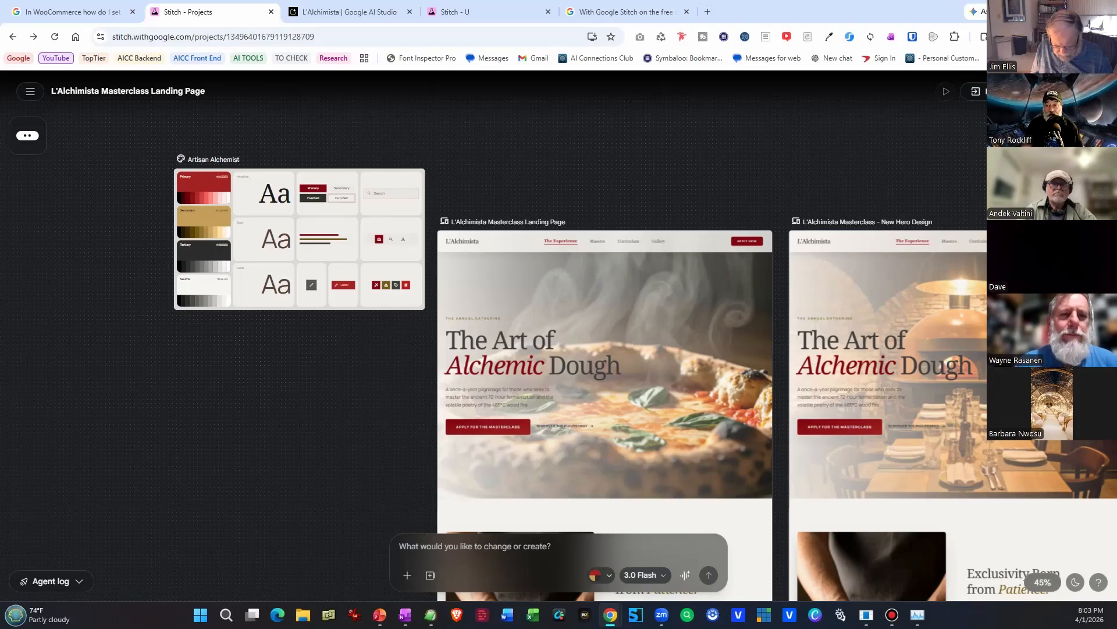
# Select the original light L'Alchimista landing page and open its export options.
pyautogui.click(718, 408)
pyautogui.scroll(-2, 718, 409)
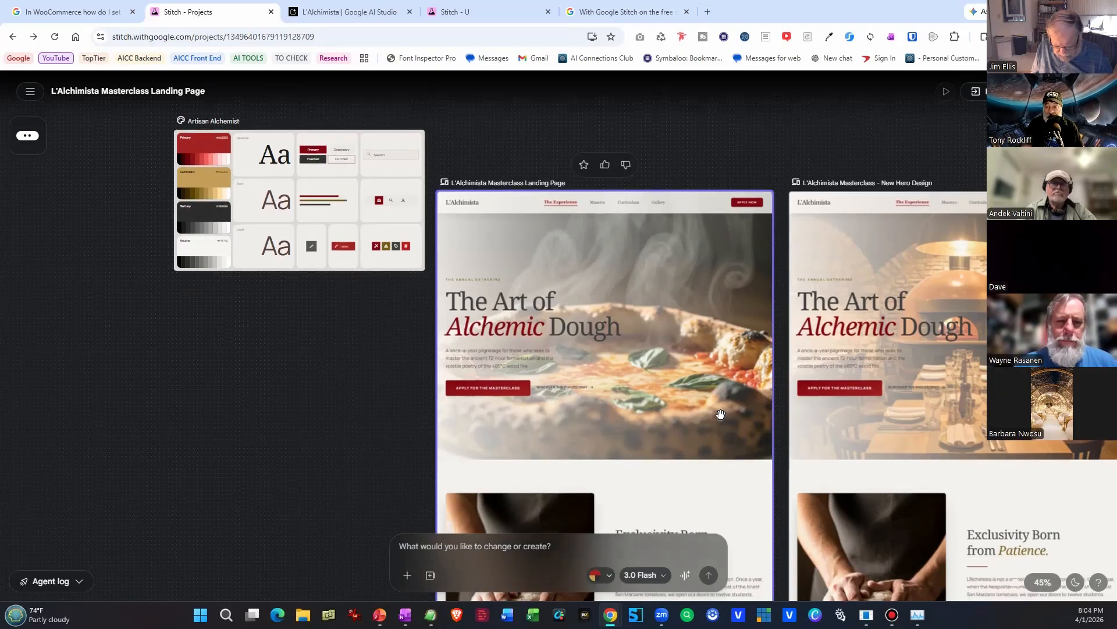
pyautogui.click(363, 382)
pyautogui.scroll(1, 363, 382)
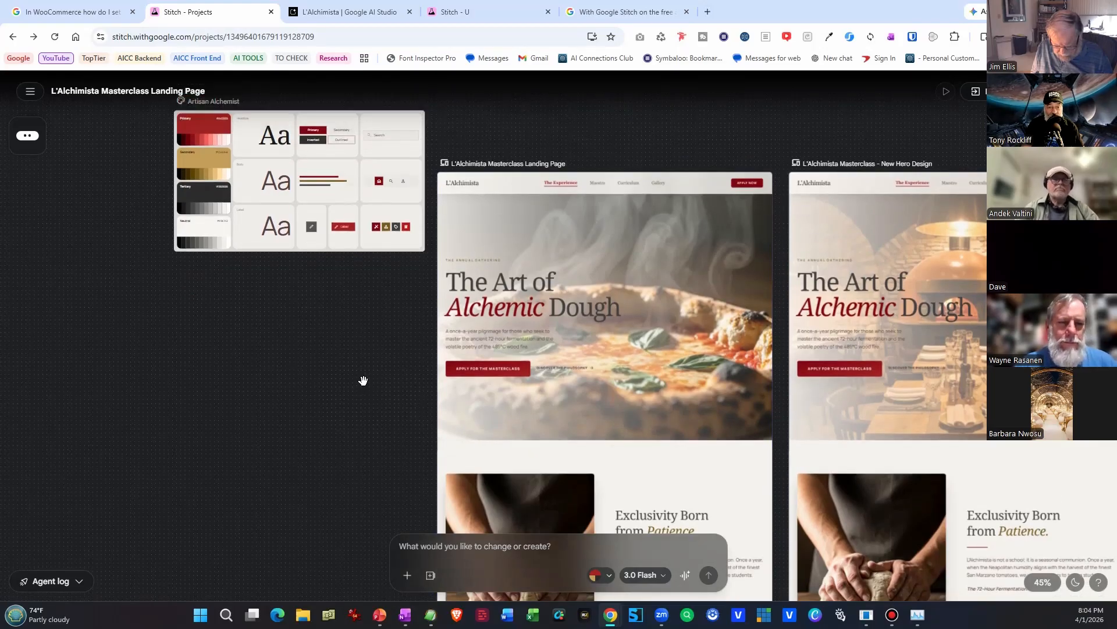
pyautogui.click(979, 91)
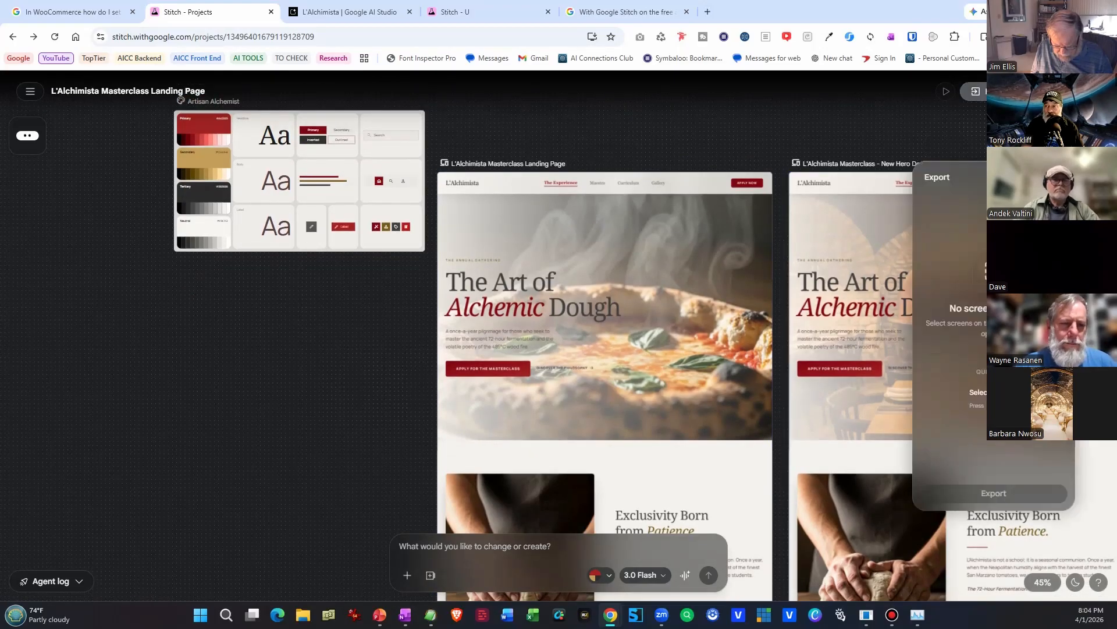
pyautogui.click(978, 91)
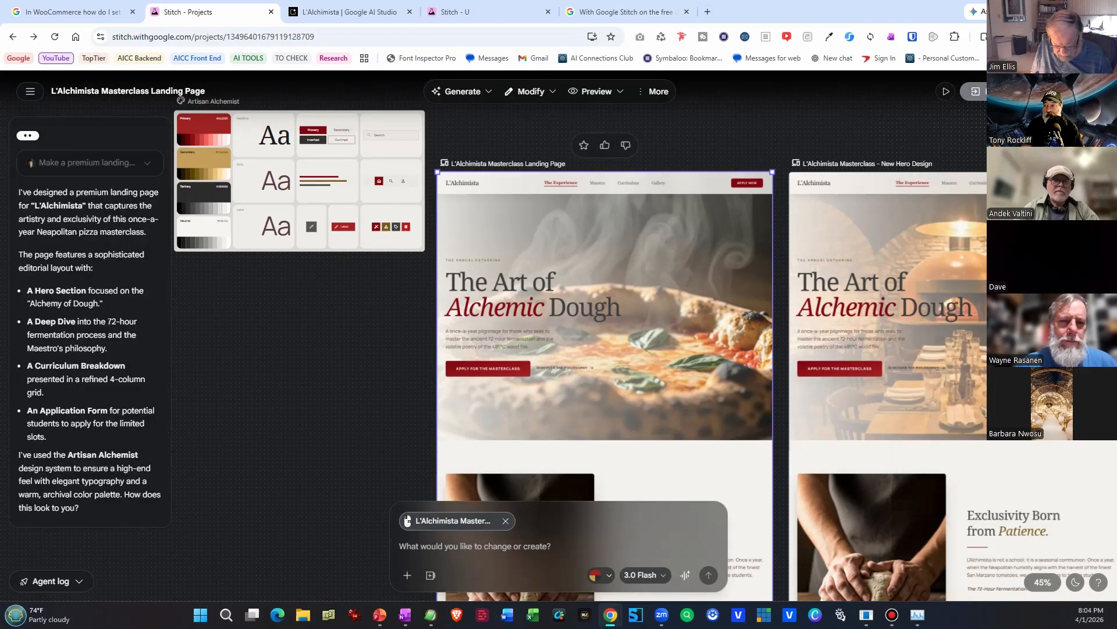
pyautogui.click(976, 91)
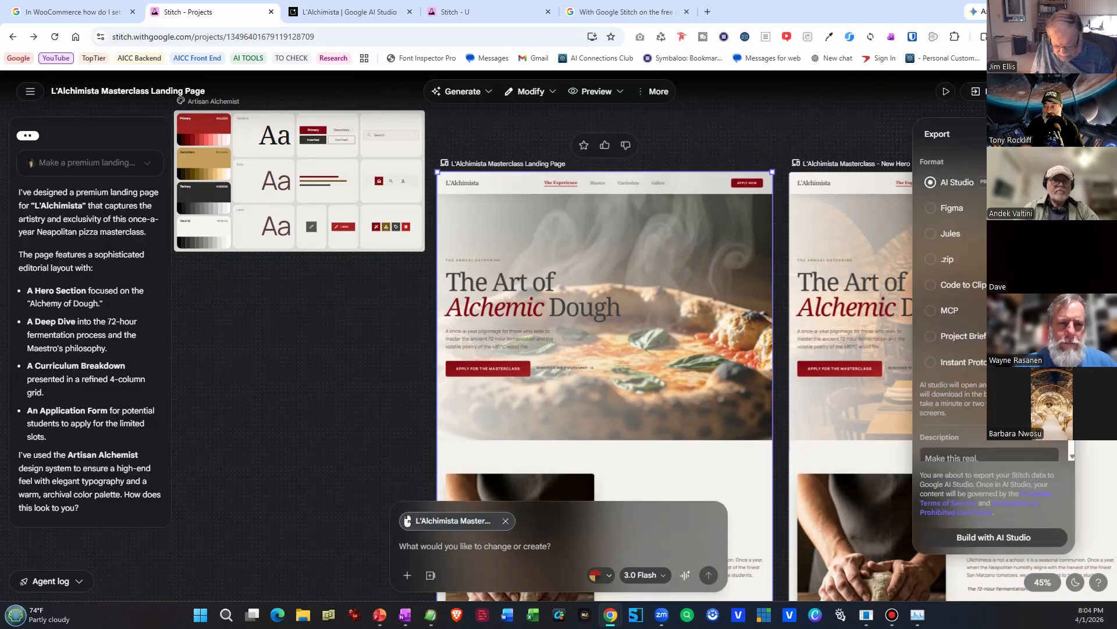
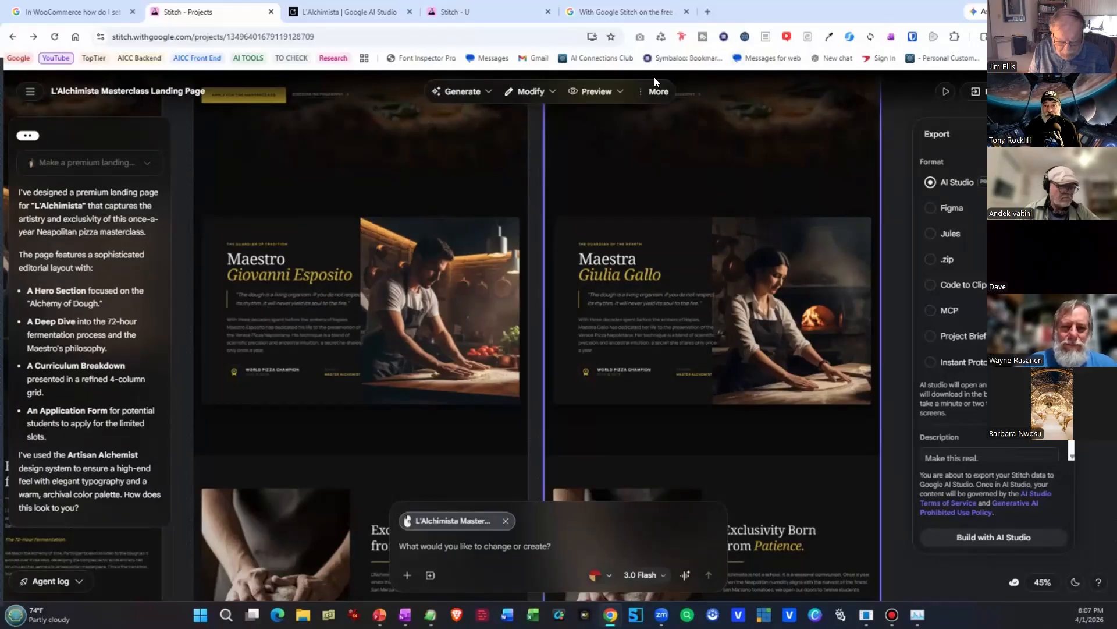
# Switch to the AdGPT Landing Page project and look across its Gen Z AI Robot and Visual Edition screens.
pyautogui.click(358, 10)
pyautogui.click(464, 13)
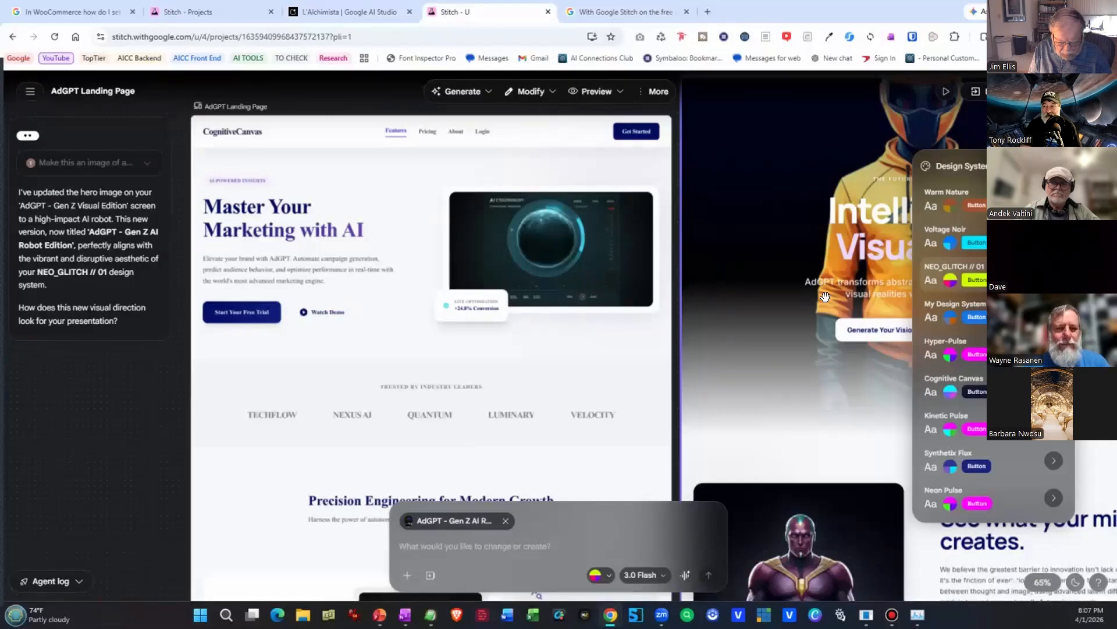
pyautogui.moveTo(826, 297); pyautogui.dragTo(327, 426)
pyautogui.moveTo(790, 390); pyautogui.dragTo(96, 301)
pyautogui.moveTo(806, 298); pyautogui.dragTo(104, 304)
pyautogui.moveTo(762, 292); pyautogui.dragTo(208, 317)
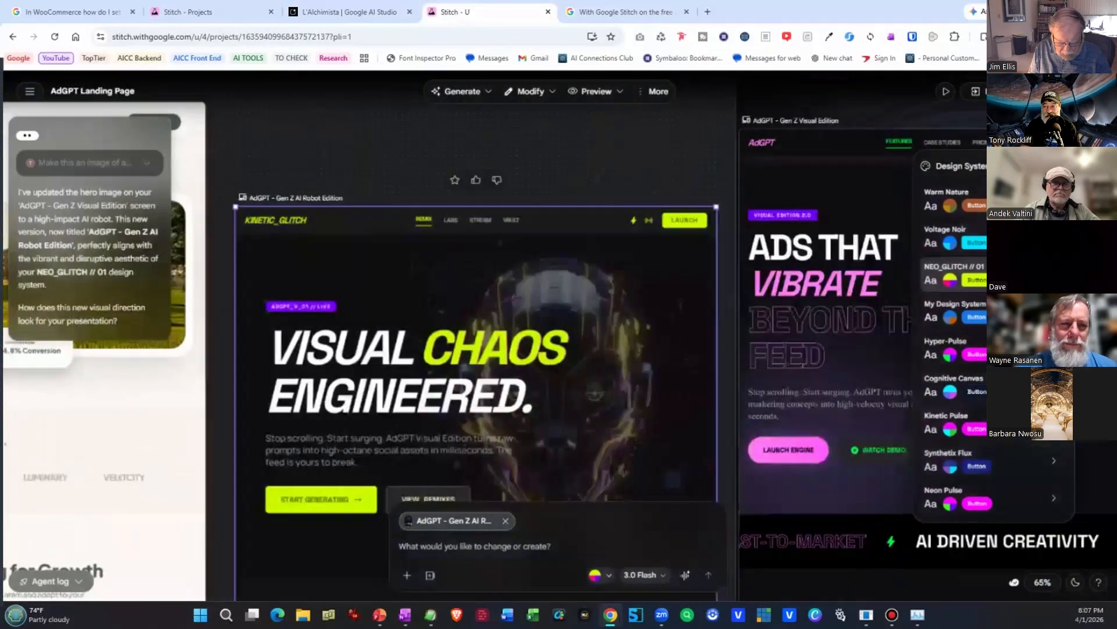
pyautogui.moveTo(424, 279); pyautogui.dragTo(155, 253)
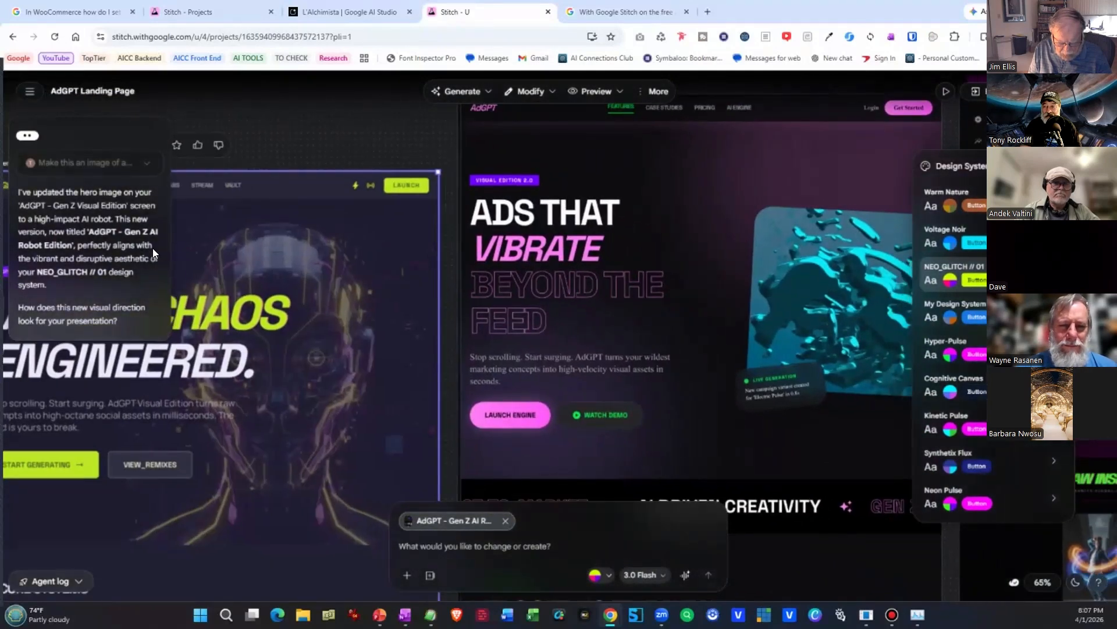
pyautogui.moveTo(667, 306); pyautogui.dragTo(339, 317)
pyautogui.scroll(-1, 472, 321)
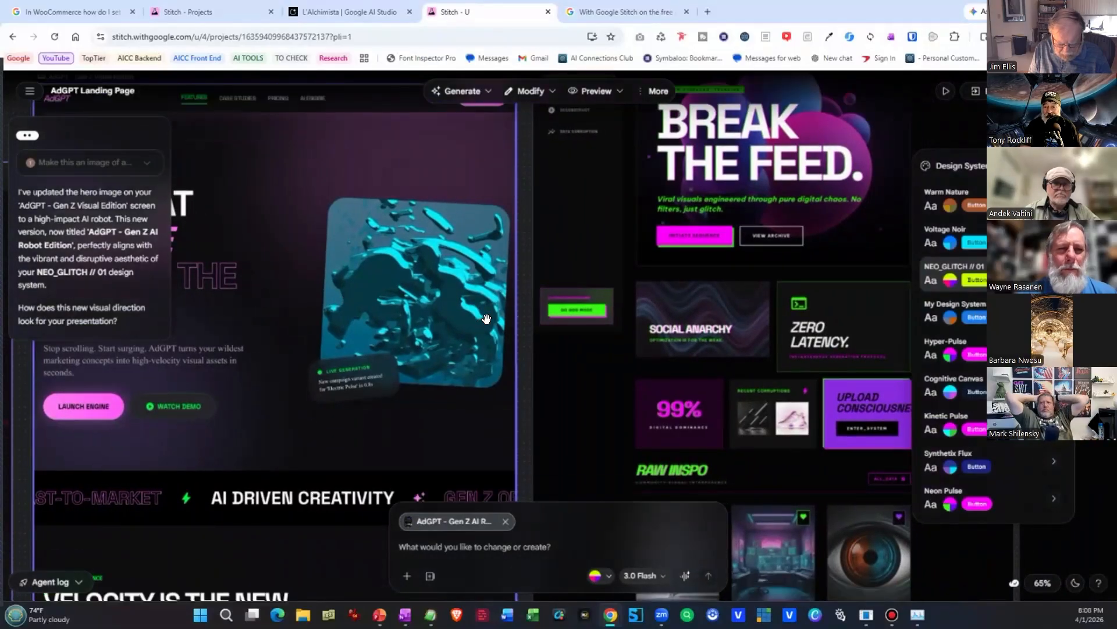
pyautogui.scroll(-10, 495, 315)
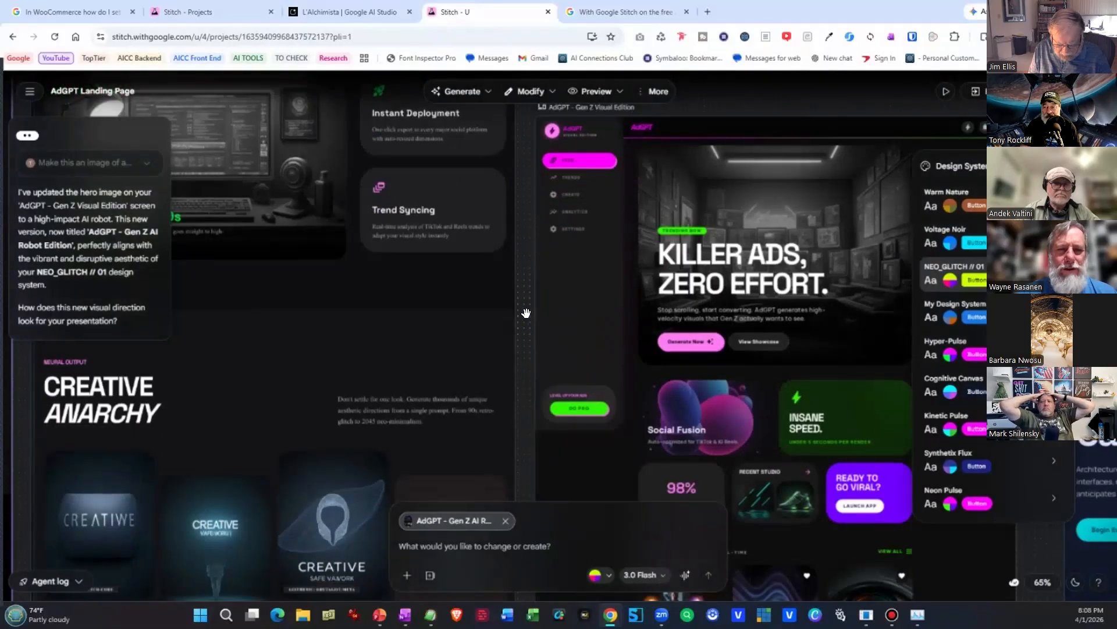
pyautogui.scroll(-4, 528, 313)
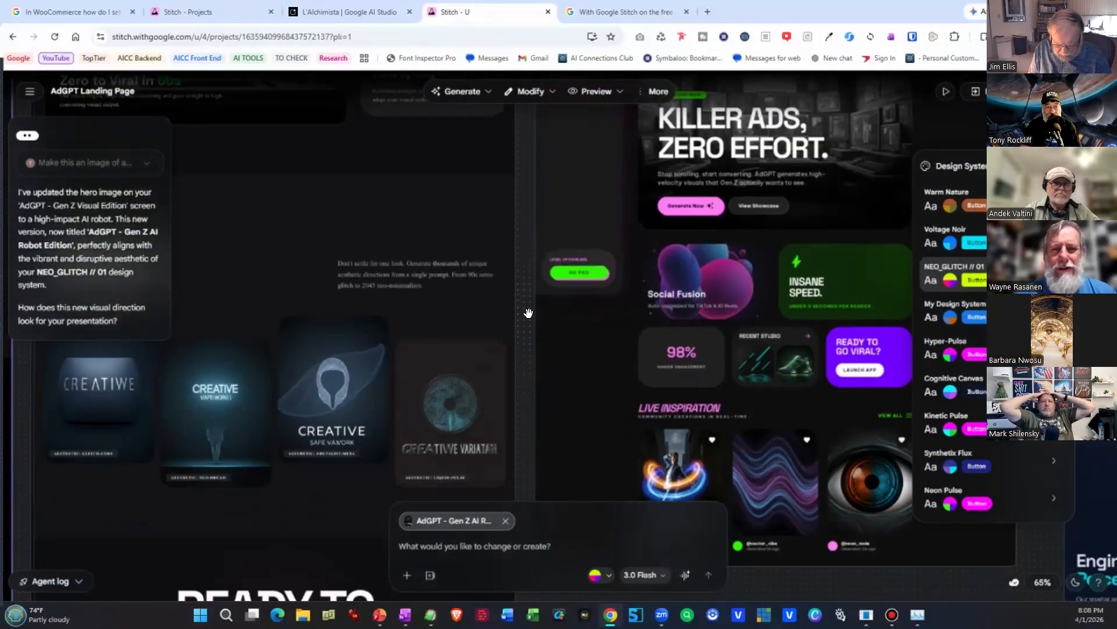
pyautogui.scroll(-1, 530, 313)
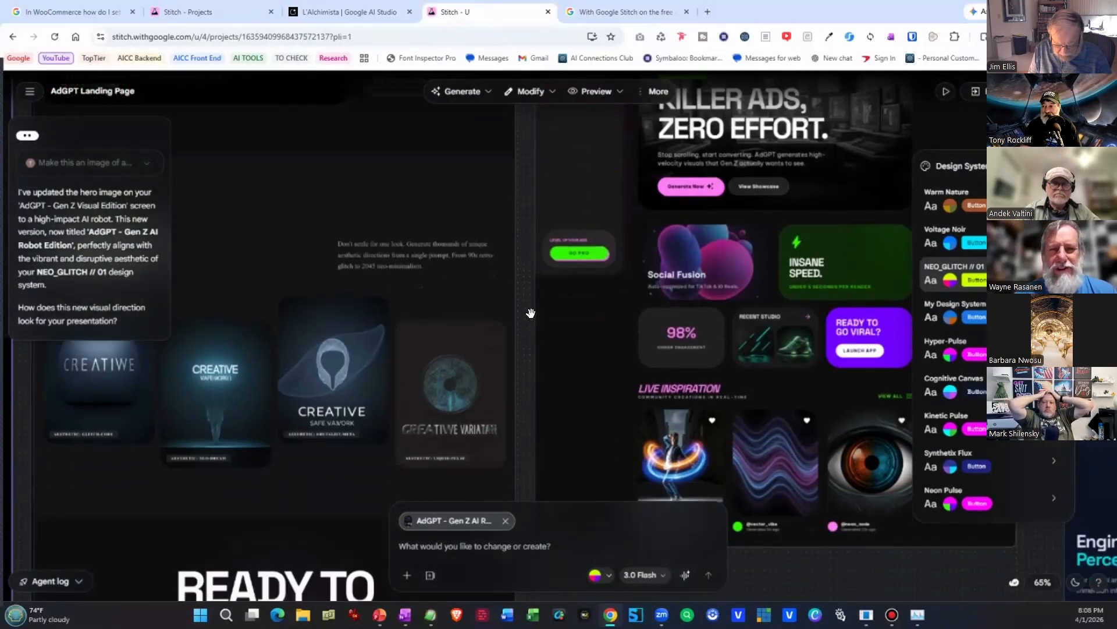
pyautogui.moveTo(679, 318); pyautogui.dragTo(184, 197)
pyautogui.moveTo(634, 227); pyautogui.dragTo(800, 387)
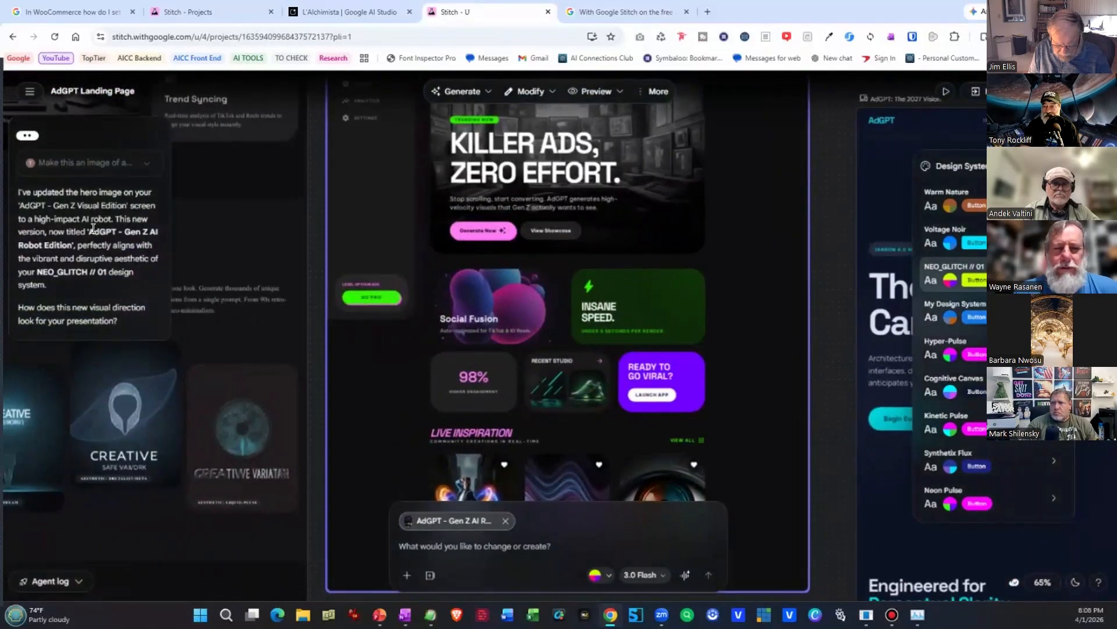
# Look back across the dark, warm light and blue AdGPT landing page variations, including their feature and pricing sections.
pyautogui.moveTo(203, 234); pyautogui.dragTo(716, 322)
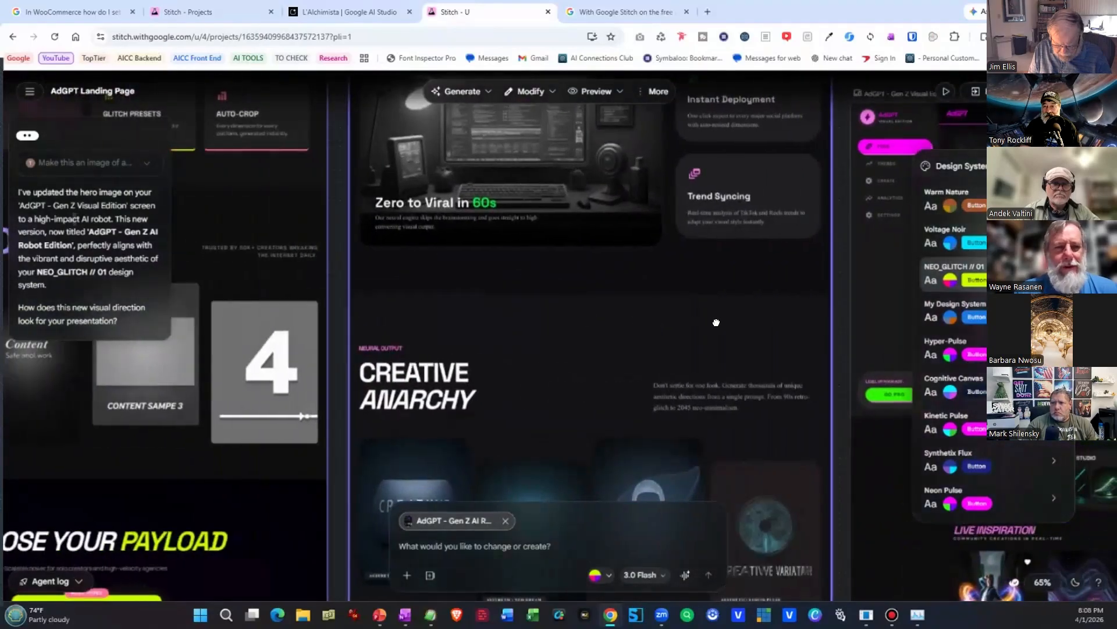
pyautogui.moveTo(270, 223); pyautogui.dragTo(730, 338)
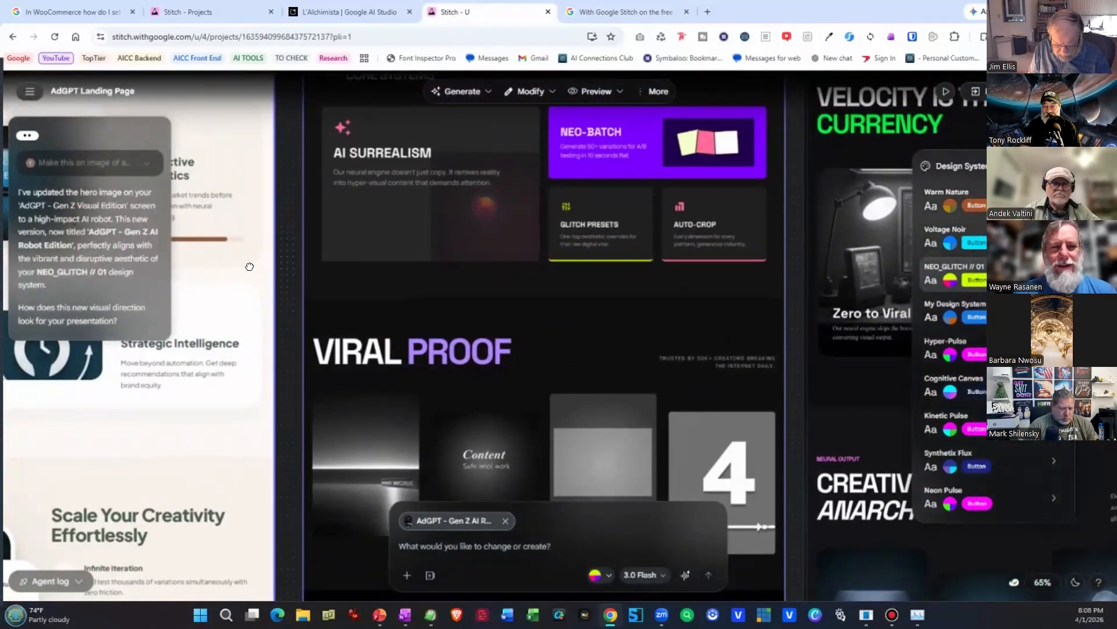
pyautogui.moveTo(201, 252); pyautogui.dragTo(780, 322)
pyautogui.moveTo(315, 268); pyautogui.dragTo(773, 327)
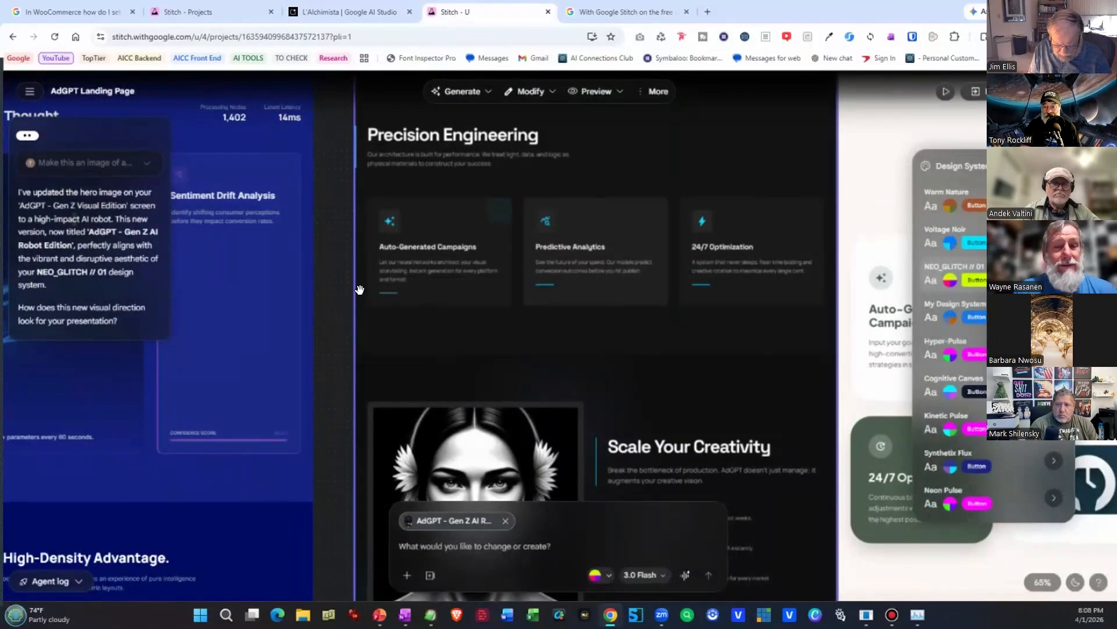
pyautogui.moveTo(357, 287); pyautogui.dragTo(831, 401)
pyautogui.moveTo(339, 324); pyautogui.dragTo(776, 394)
pyautogui.moveTo(324, 341); pyautogui.dragTo(461, 72)
pyautogui.moveTo(597, 364)
pyautogui.mouseDown()
pyautogui.moveTo(568, 63)
pyautogui.moveTo(589, 72)
pyautogui.mouseUp()
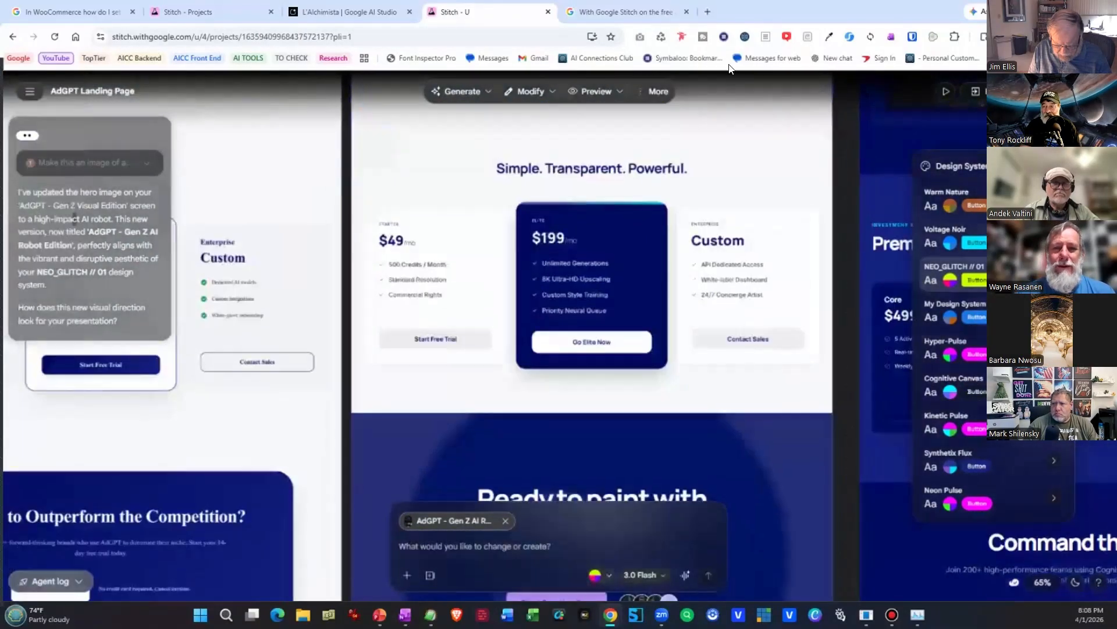
pyautogui.moveTo(582, 387); pyautogui.dragTo(576, 68)
pyautogui.moveTo(566, 305); pyautogui.dragTo(571, 68)
pyautogui.moveTo(569, 313); pyautogui.dragTo(563, 67)
# Examine the dashboard and asset detail screens, guide documents and design system cards below the AdGPT landing pages.
pyautogui.moveTo(513, 372); pyautogui.dragTo(504, 78)
pyautogui.moveTo(484, 273); pyautogui.dragTo(484, 235)
pyautogui.scroll(-5, 484, 236)
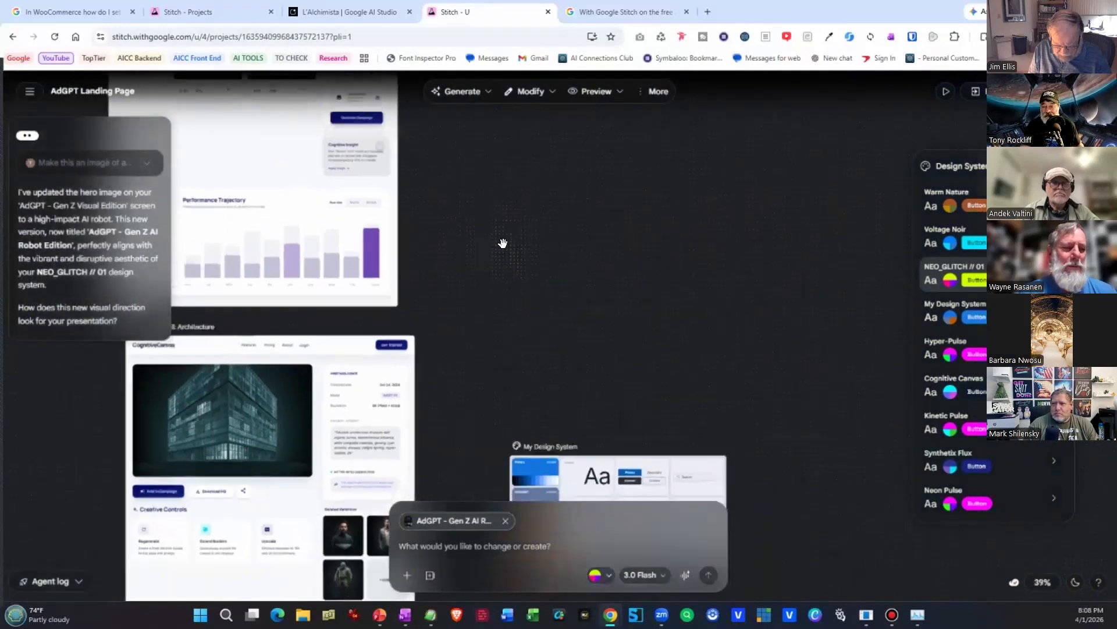
pyautogui.moveTo(559, 314); pyautogui.dragTo(512, 5)
pyautogui.moveTo(614, 355)
pyautogui.mouseDown()
pyautogui.moveTo(606, 97)
pyautogui.moveTo(678, 354)
pyautogui.moveTo(741, 7)
pyautogui.mouseUp()
pyautogui.moveTo(540, 269); pyautogui.dragTo(533, 267)
pyautogui.moveTo(224, 443); pyautogui.dragTo(224, 503)
pyautogui.scroll(-3, 224, 503)
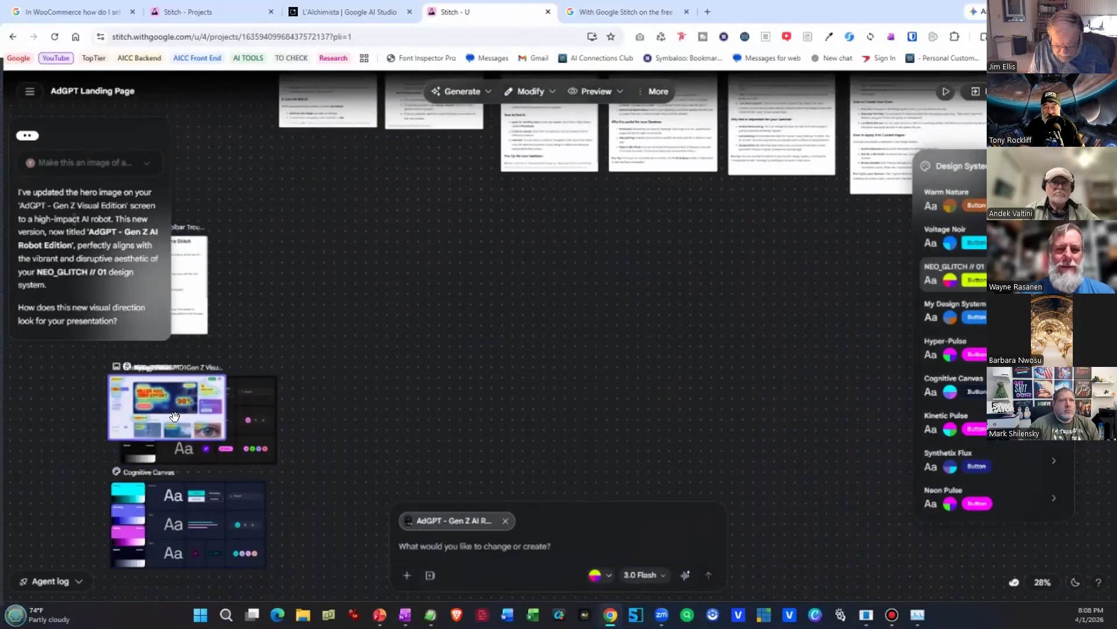
pyautogui.moveTo(182, 417)
pyautogui.mouseDown()
pyautogui.moveTo(212, 413)
pyautogui.moveTo(167, 424)
pyautogui.mouseUp()
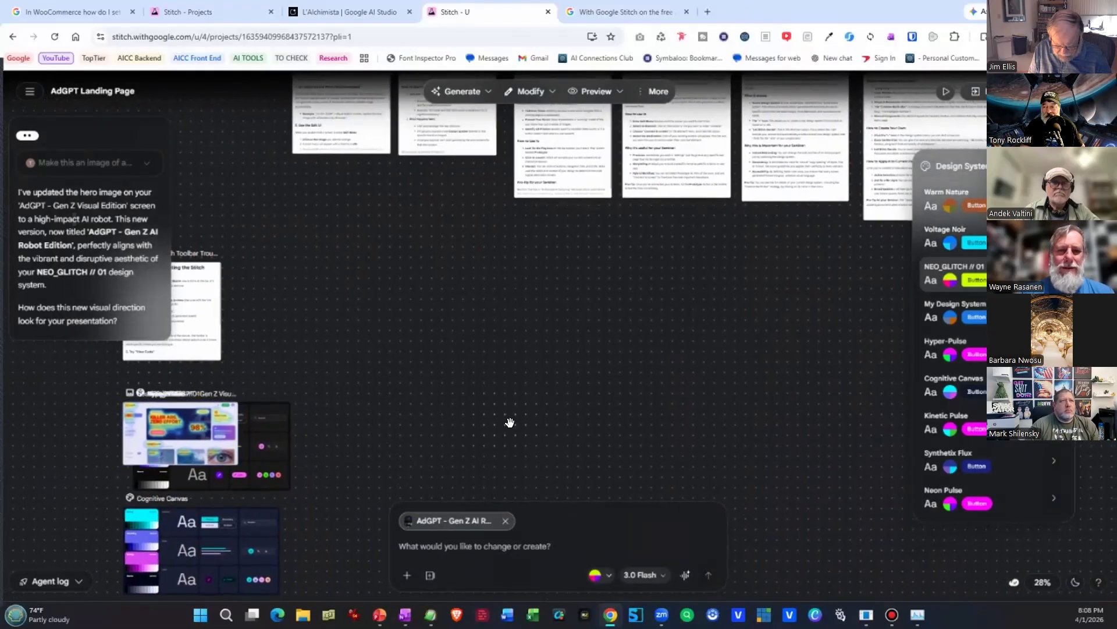
# Return to the original AdGPT Landing Page and view it beside the Visual Edition, Performance Dark and Dark Edition screens.
pyautogui.scroll(6, 509, 422)
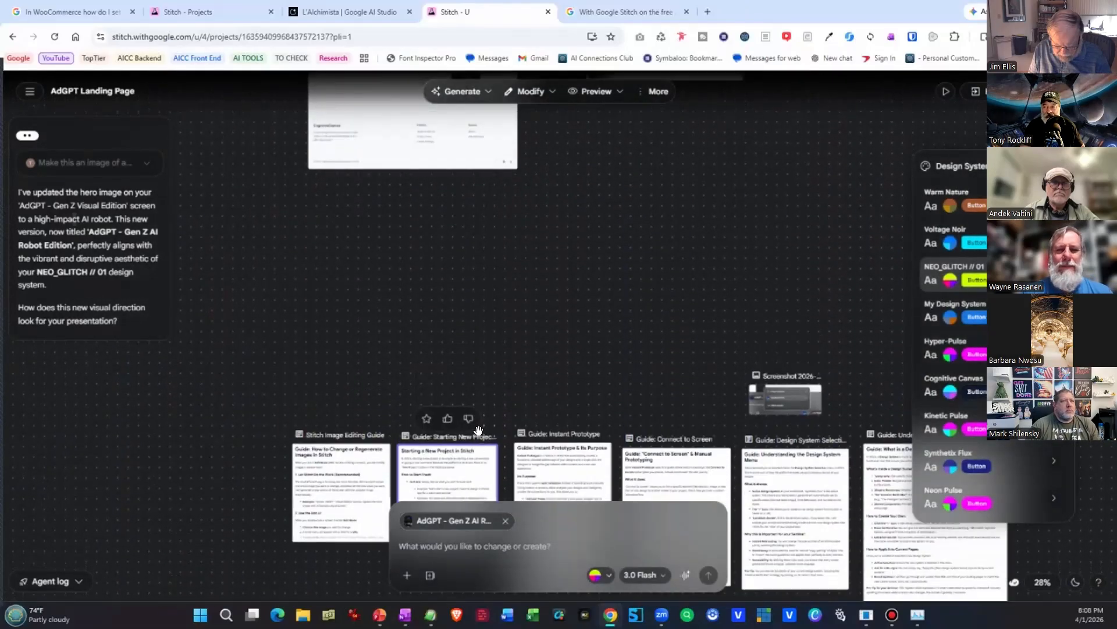
pyautogui.scroll(5, 478, 430)
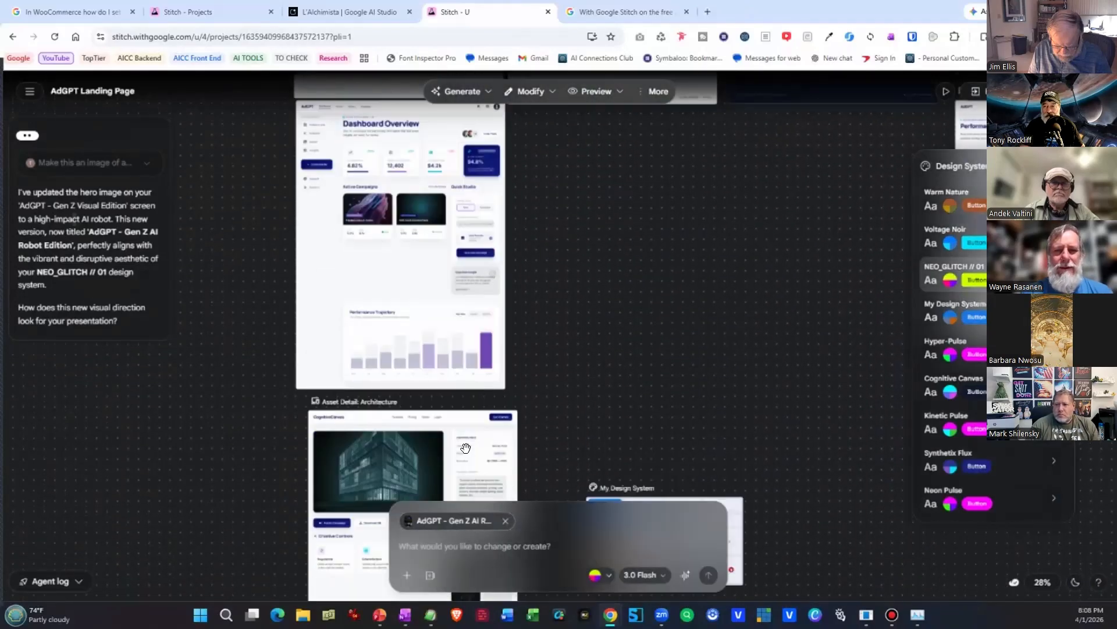
pyautogui.scroll(6, 466, 447)
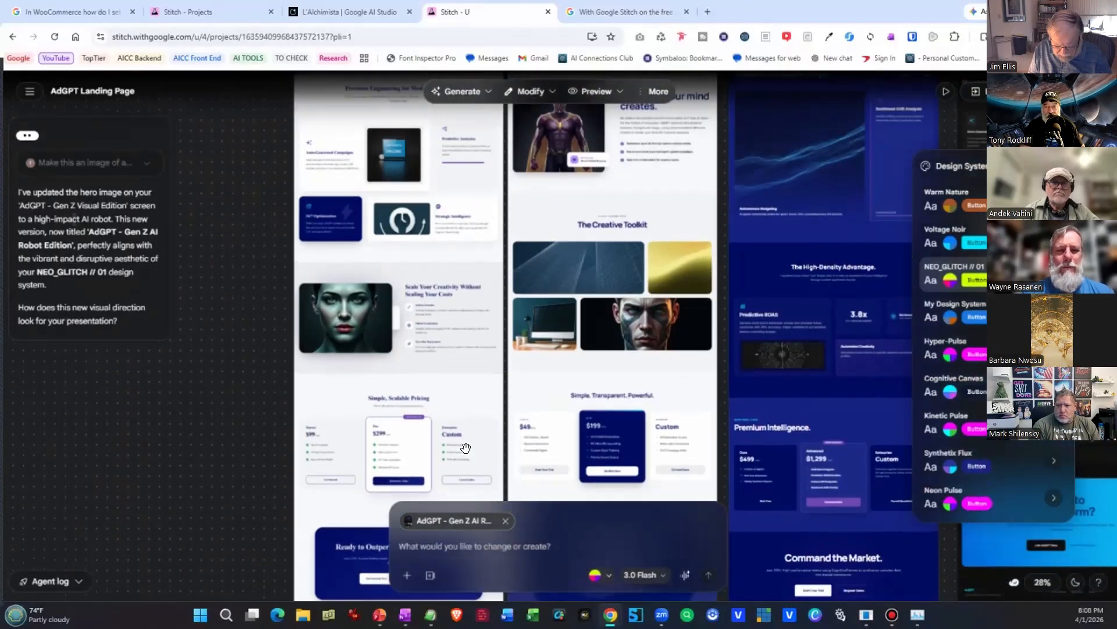
pyautogui.scroll(5, 465, 447)
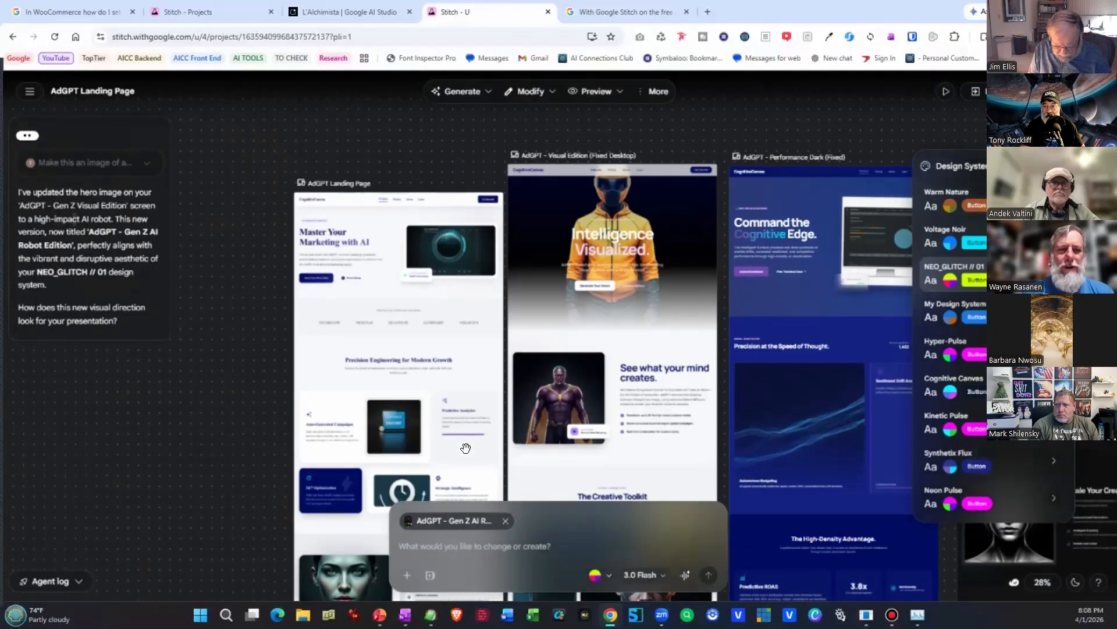
pyautogui.moveTo(725, 406); pyautogui.dragTo(559, 422)
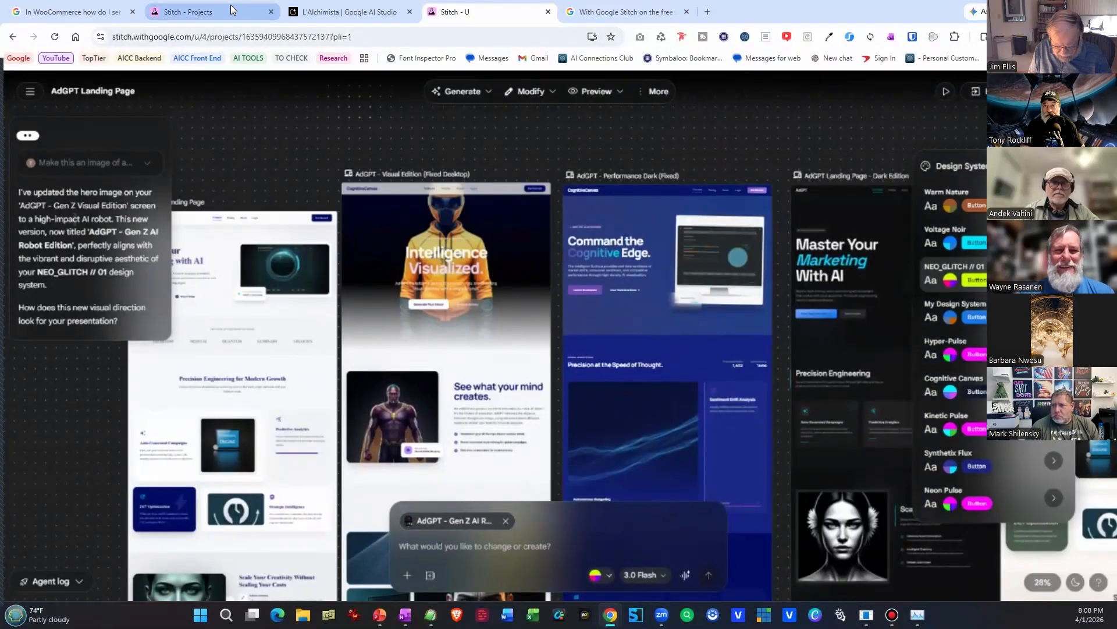
# Switch back to the L'Alchimista Masterclass Landing Page project and look from the dark screens to the light variations.
pyautogui.click(296, 11)
pyautogui.click(208, 13)
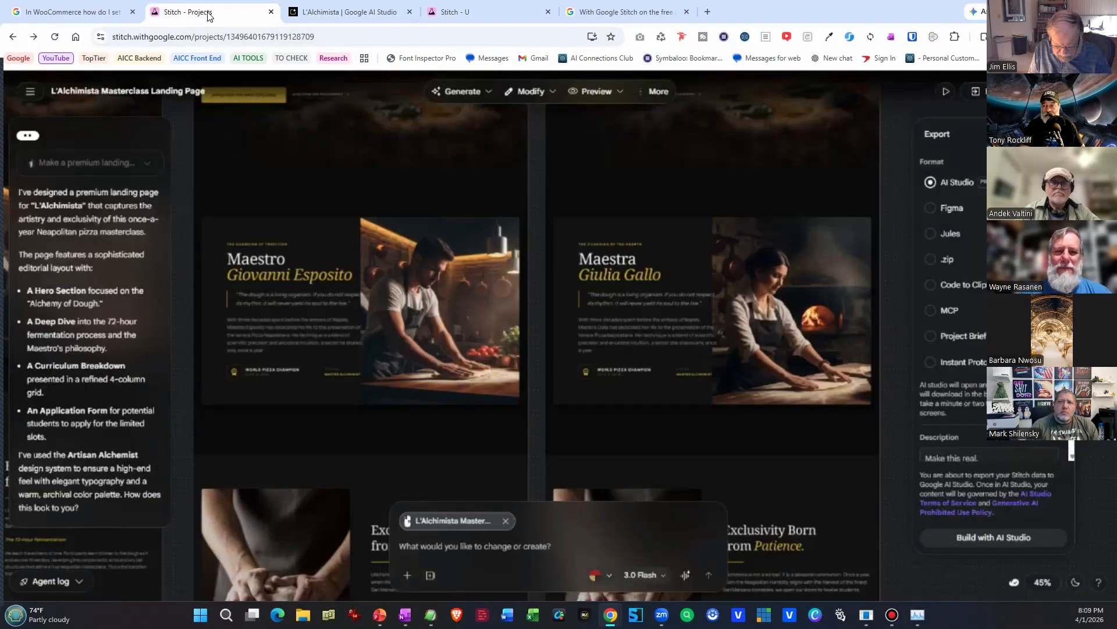
pyautogui.moveTo(339, 329); pyautogui.dragTo(846, 335)
pyautogui.moveTo(234, 321); pyautogui.dragTo(705, 368)
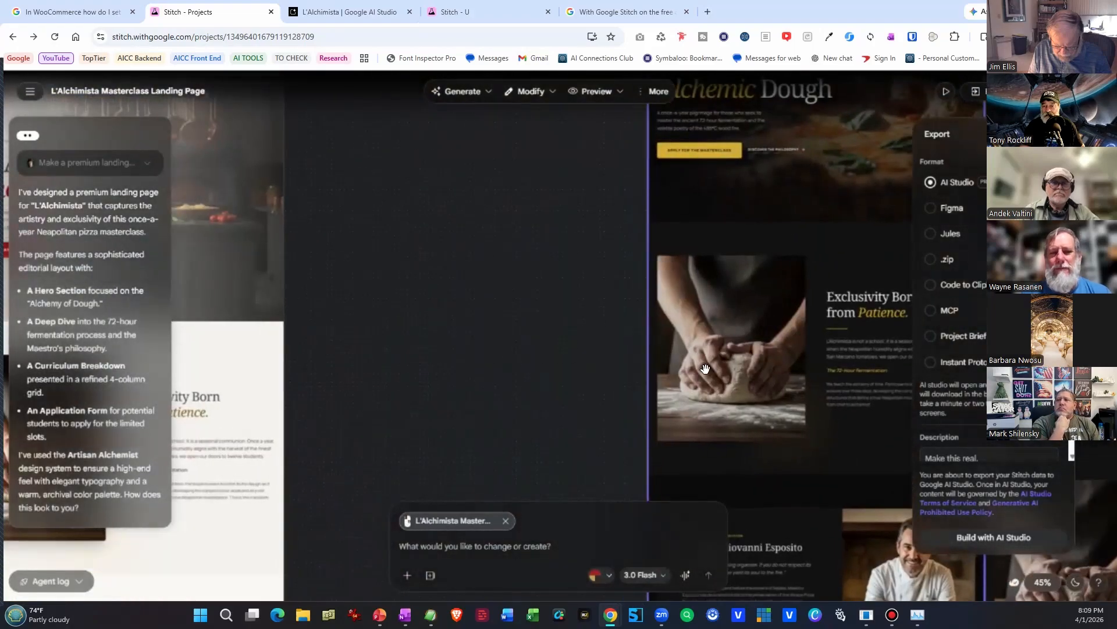
pyautogui.moveTo(317, 352); pyautogui.dragTo(665, 374)
pyautogui.moveTo(440, 313); pyautogui.dragTo(787, 364)
pyautogui.scroll(-10, 787, 364)
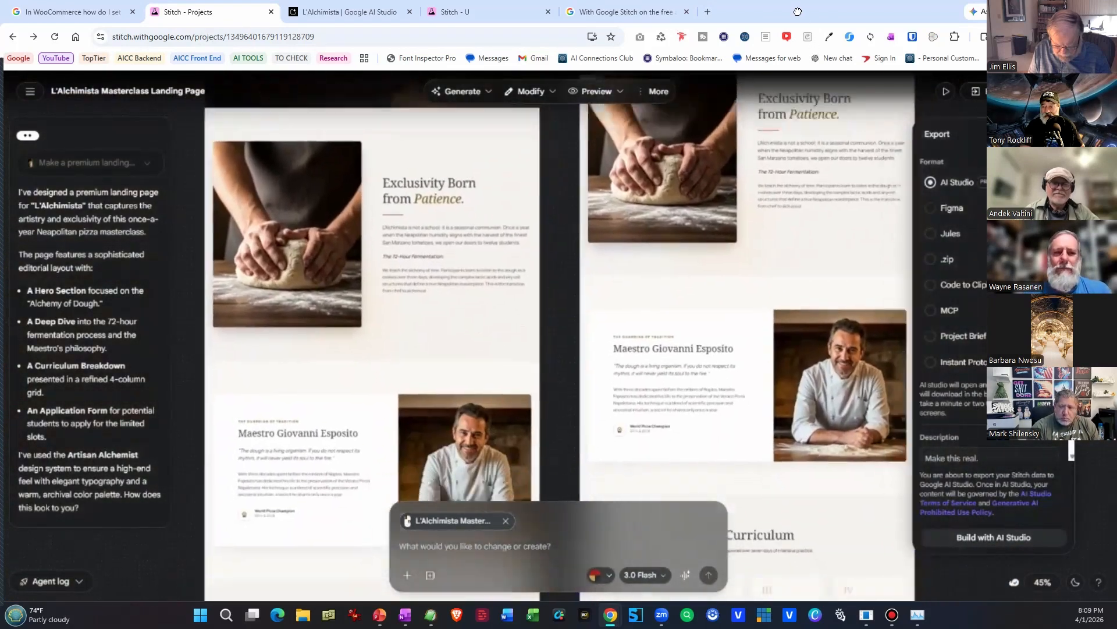
pyautogui.scroll(-10, 482, 184)
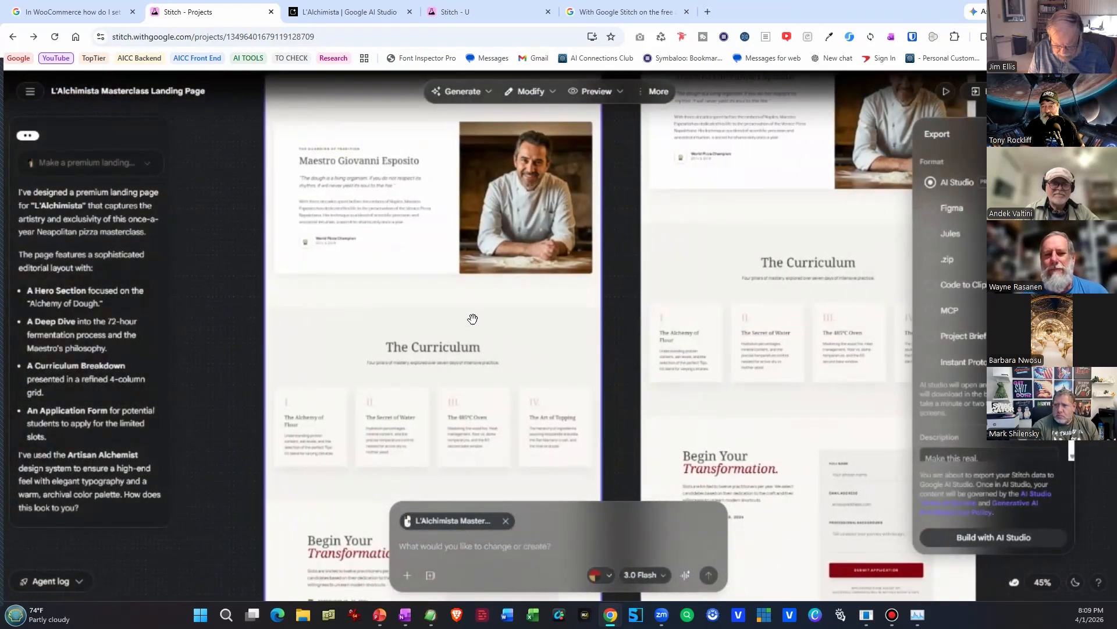
# Look across the light L'Alchimista landing page variations and compare their pizza and restaurant hero images.
pyautogui.moveTo(272, 184); pyautogui.dragTo(703, 409)
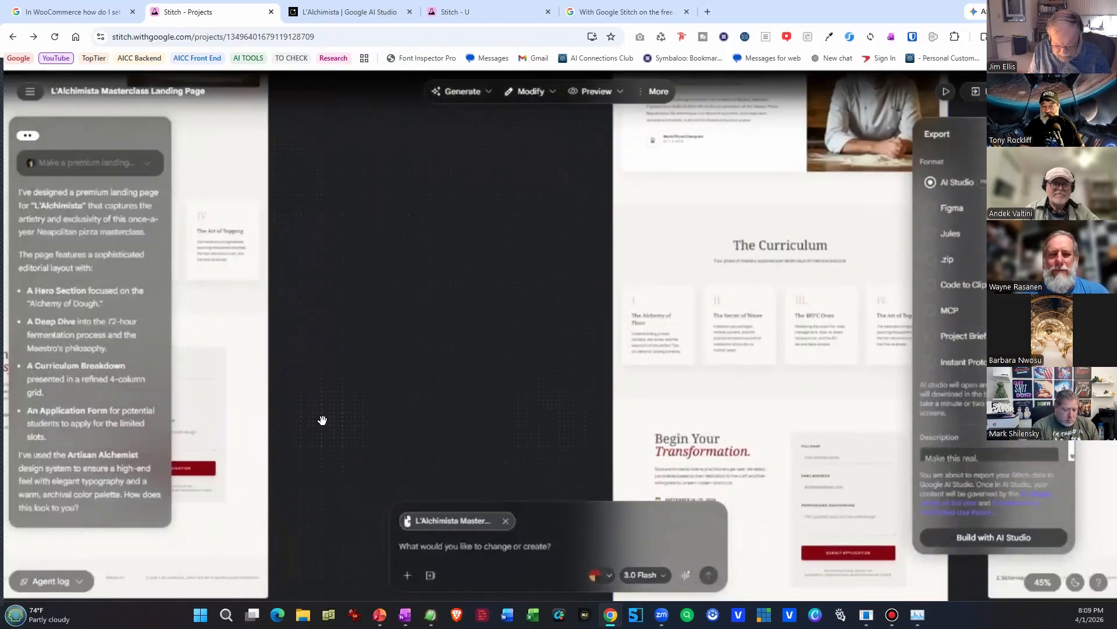
pyautogui.moveTo(319, 419); pyautogui.dragTo(684, 470)
pyautogui.scroll(12, 361, 442)
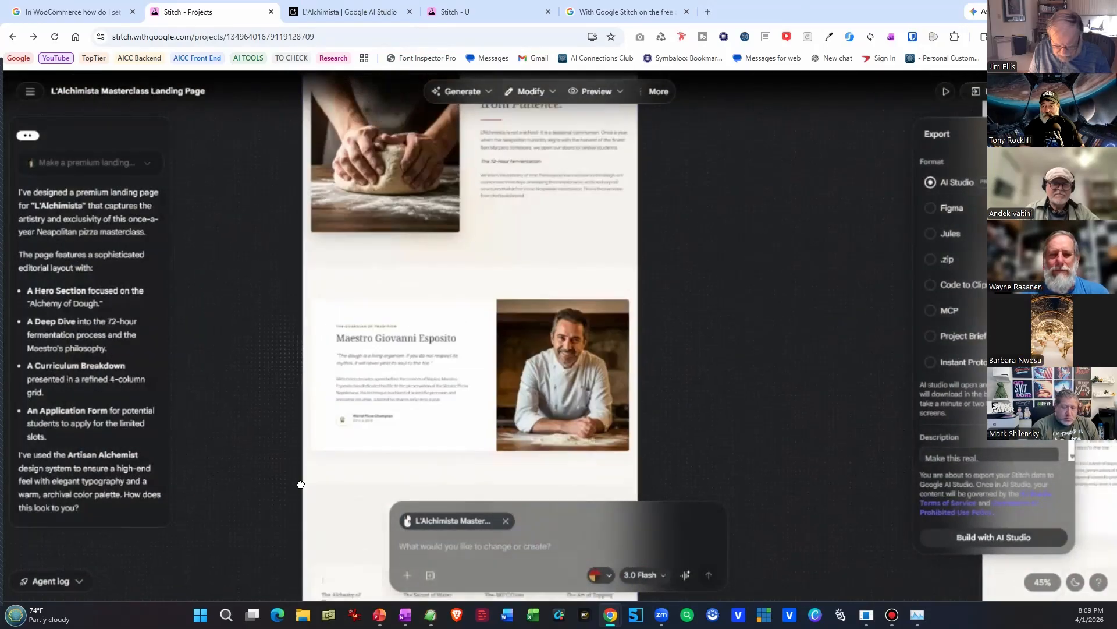
pyautogui.moveTo(315, 424); pyautogui.dragTo(330, 582)
pyautogui.moveTo(431, 474); pyautogui.dragTo(869, 496)
pyautogui.moveTo(302, 448); pyautogui.dragTo(834, 486)
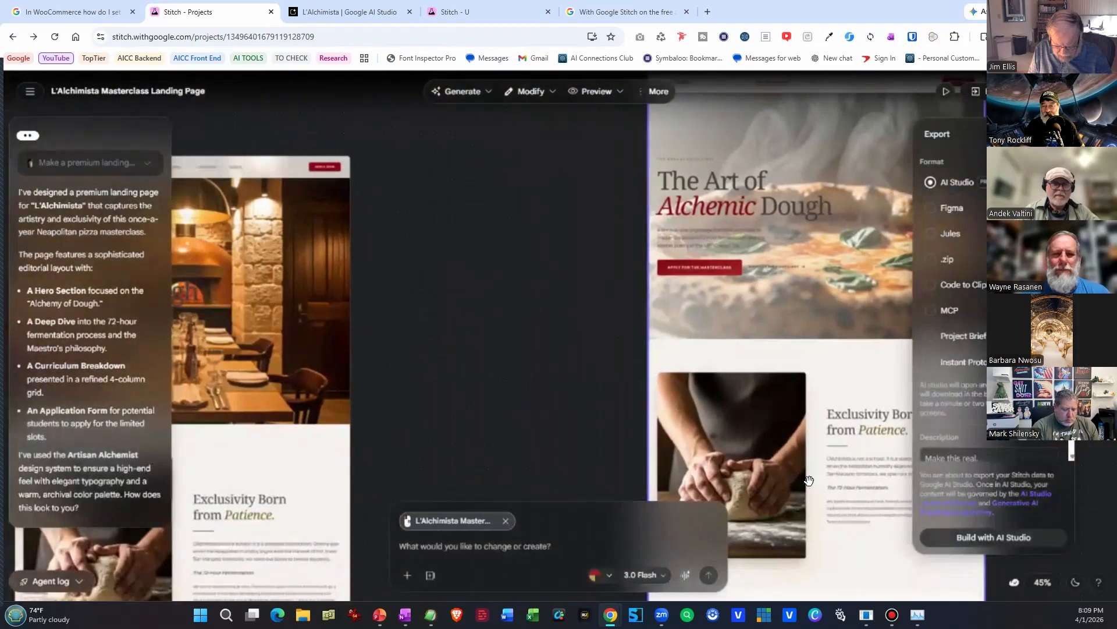
pyautogui.moveTo(261, 446); pyautogui.dragTo(549, 402)
pyautogui.moveTo(407, 402); pyautogui.dragTo(861, 425)
pyautogui.moveTo(280, 411); pyautogui.dragTo(614, 412)
pyautogui.moveTo(312, 407); pyautogui.dragTo(465, 456)
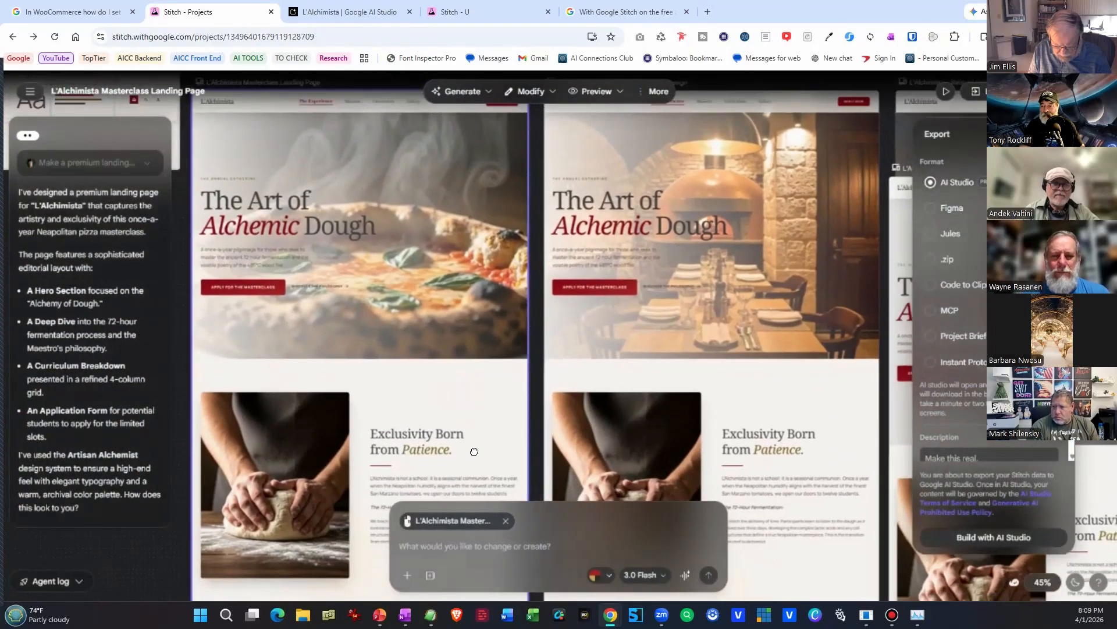
# Locate the L'Alchimista Noir design system card below the light landing pages and close the export options.
pyautogui.scroll(-4, 502, 391)
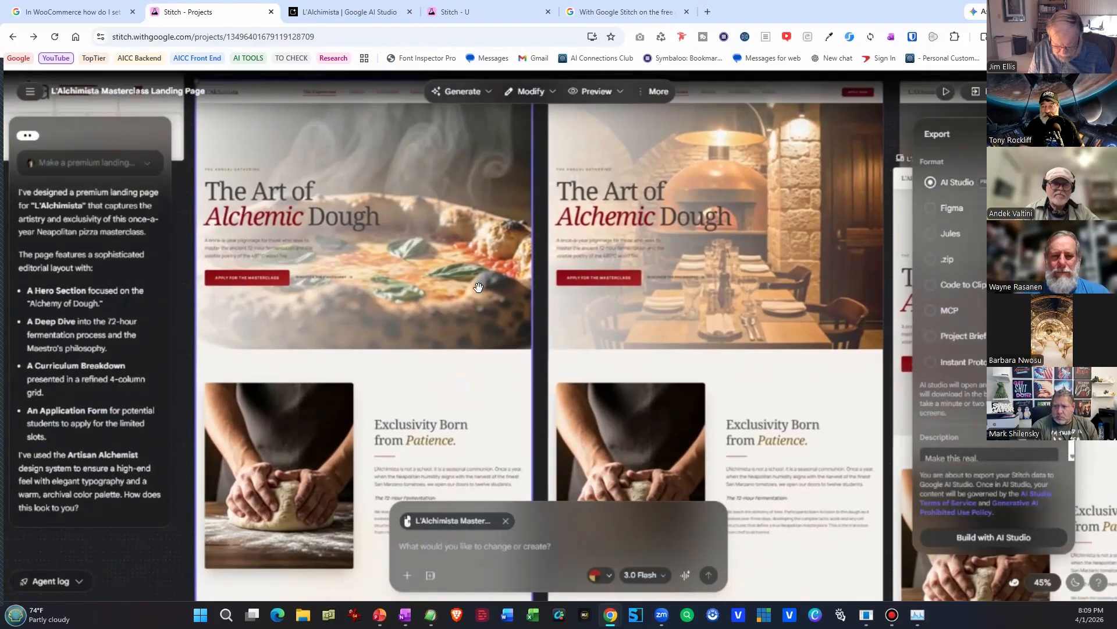
pyautogui.scroll(-7, 502, 392)
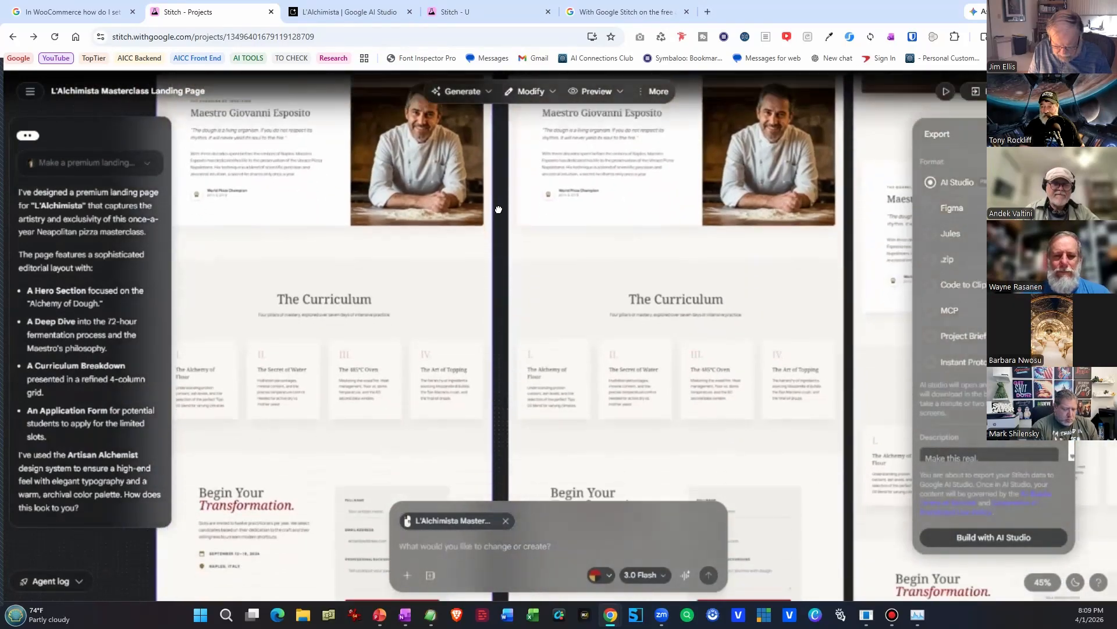
pyautogui.moveTo(559, 402); pyautogui.dragTo(579, 227)
pyautogui.moveTo(631, 425); pyautogui.dragTo(946, 142)
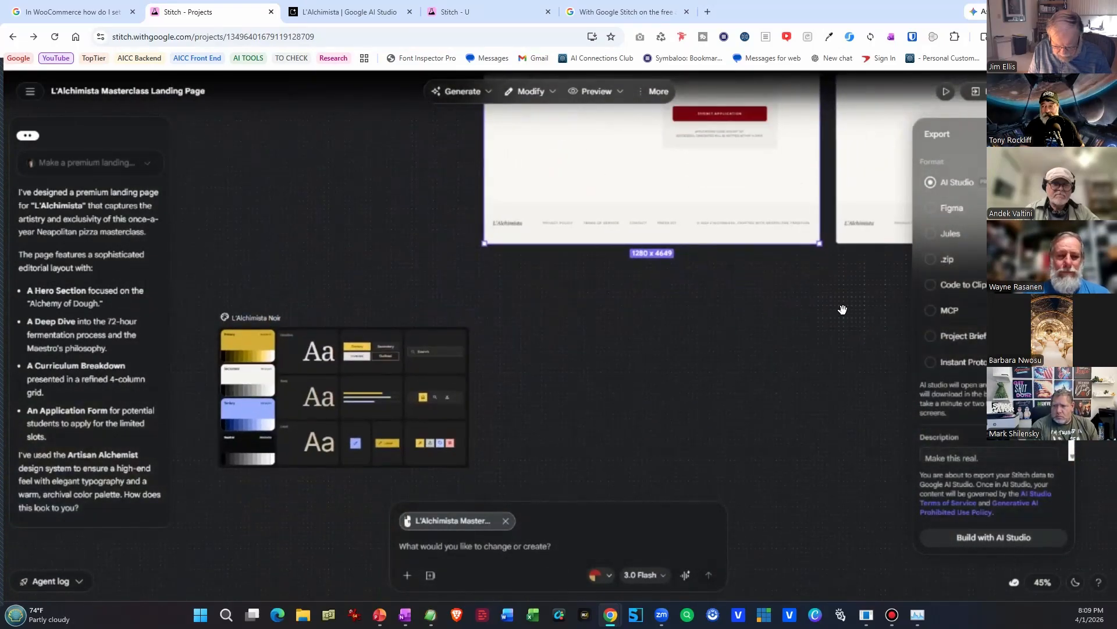
pyautogui.click(994, 91)
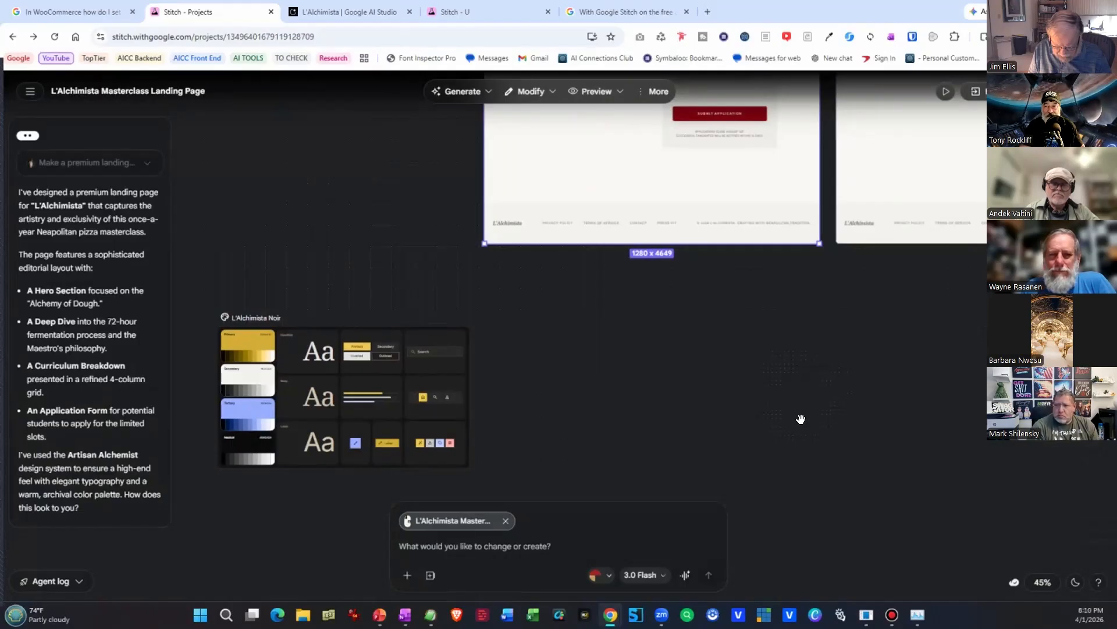
# Look from the application form back to the hero sections and compare the pizza, restaurant and Updated Hero (New Hero Design) variations.
pyautogui.scroll(5, 783, 448)
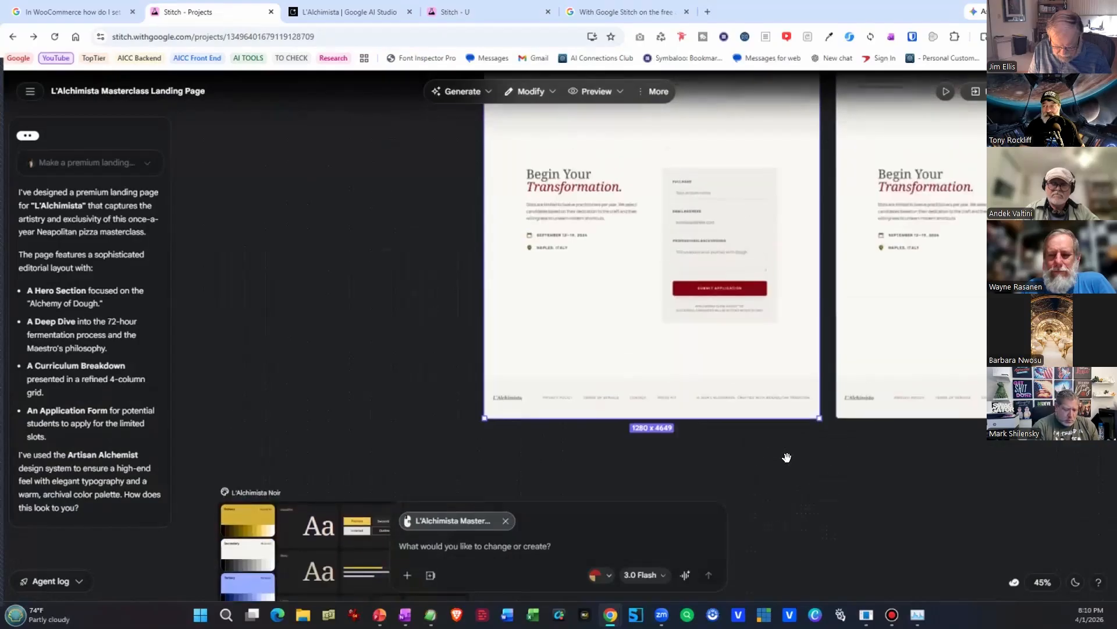
pyautogui.scroll(7, 789, 459)
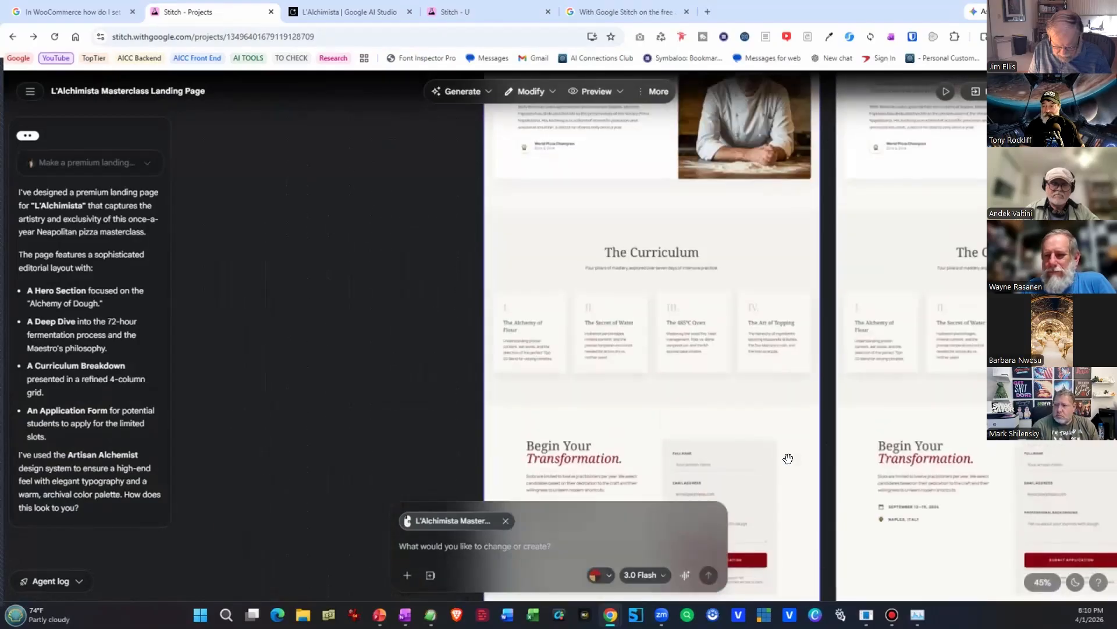
pyautogui.scroll(9, 788, 459)
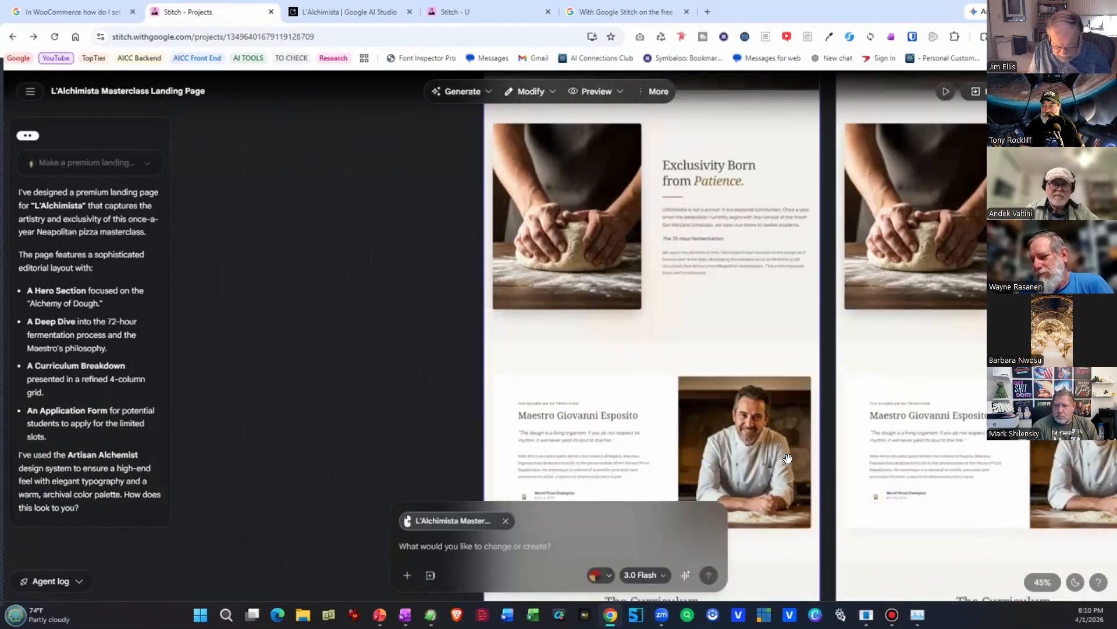
pyautogui.scroll(2, 788, 458)
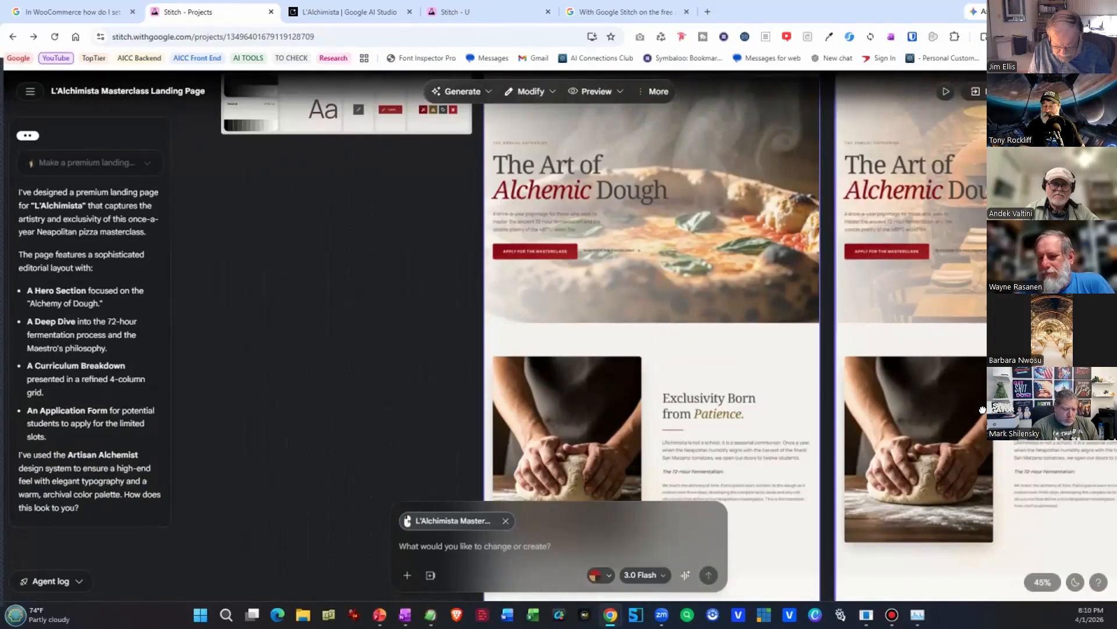
pyautogui.hscroll(3, 862, 434)
pyautogui.hscroll(8, 862, 434)
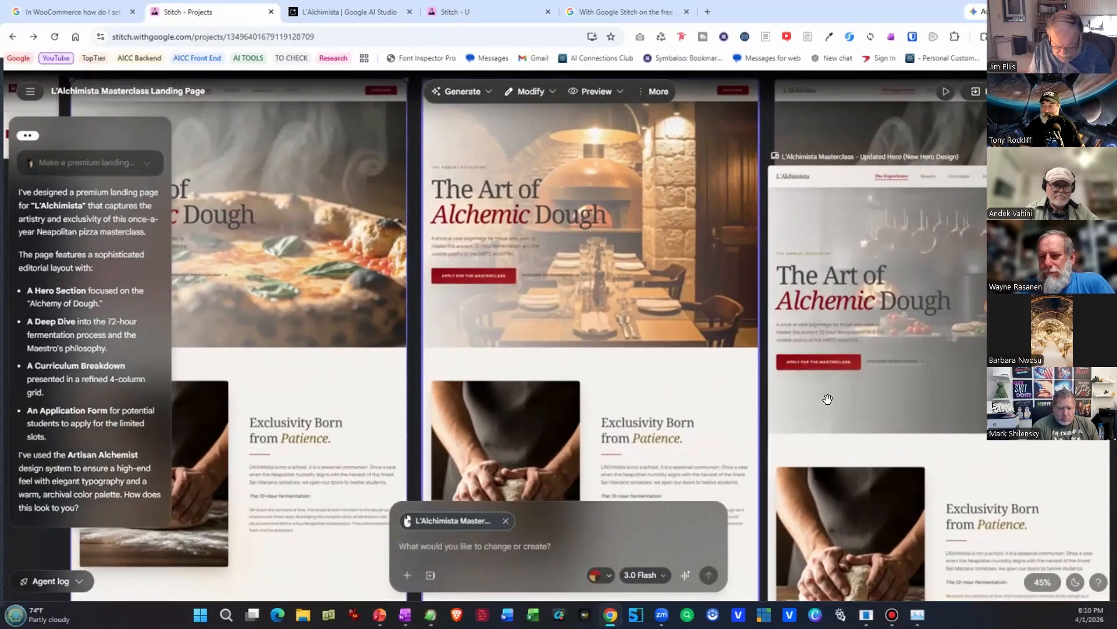
# Move the overlapping Updated Hero (New Hero Design) and stacked pizza-hero screens apart beside the restaurant-hero landing page.
pyautogui.moveTo(915, 334); pyautogui.dragTo(874, 336)
pyautogui.moveTo(961, 263); pyautogui.dragTo(675, 610)
pyautogui.scroll(5, 789, 414)
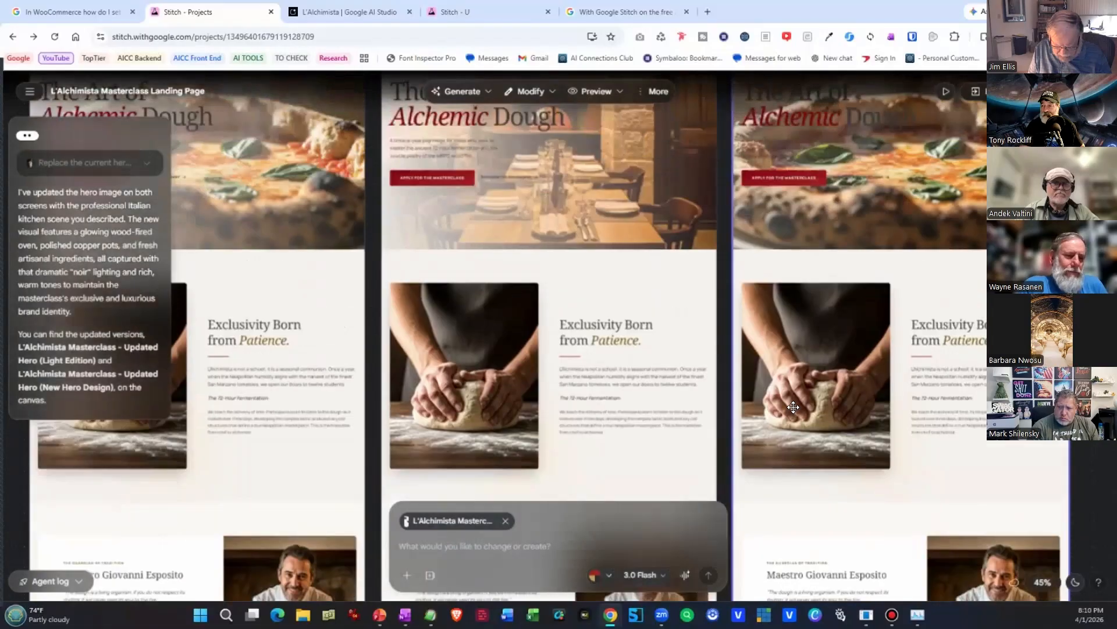
pyautogui.moveTo(786, 379); pyautogui.dragTo(901, 372)
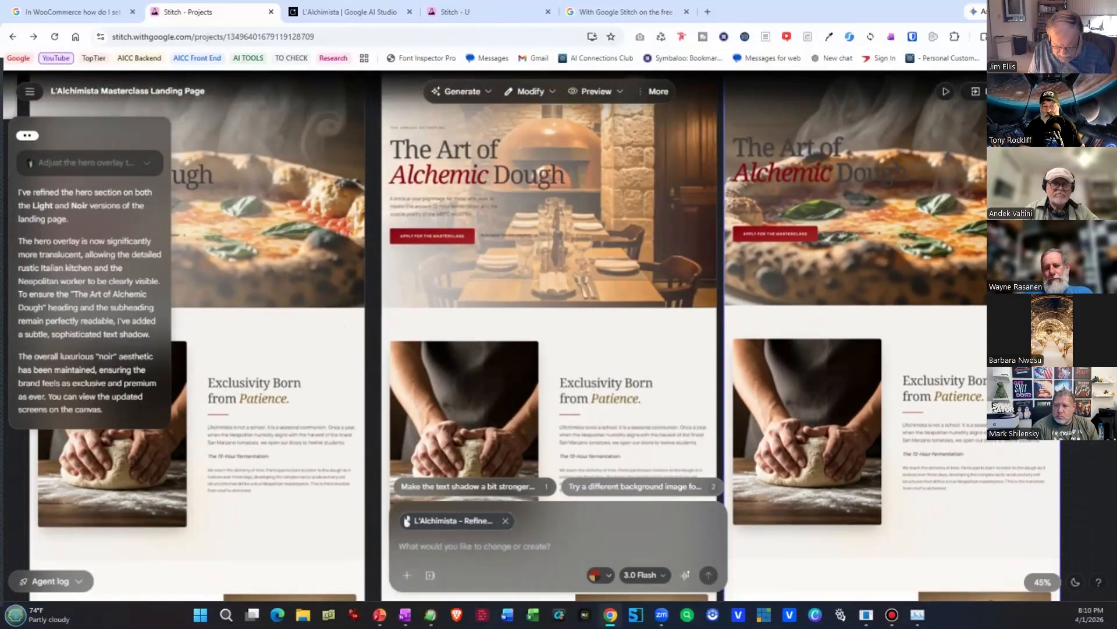
# View the Transparent Hero (Noir) screen beside the Updated Kitchen Hero (Noir) screen and collapse the agent's reply.
pyautogui.moveTo(913, 334); pyautogui.dragTo(365, 410)
pyautogui.moveTo(809, 339); pyautogui.dragTo(412, 289)
pyautogui.moveTo(833, 346); pyautogui.dragTo(247, 347)
pyautogui.moveTo(867, 370); pyautogui.dragTo(417, 401)
pyautogui.moveTo(898, 395); pyautogui.dragTo(340, 394)
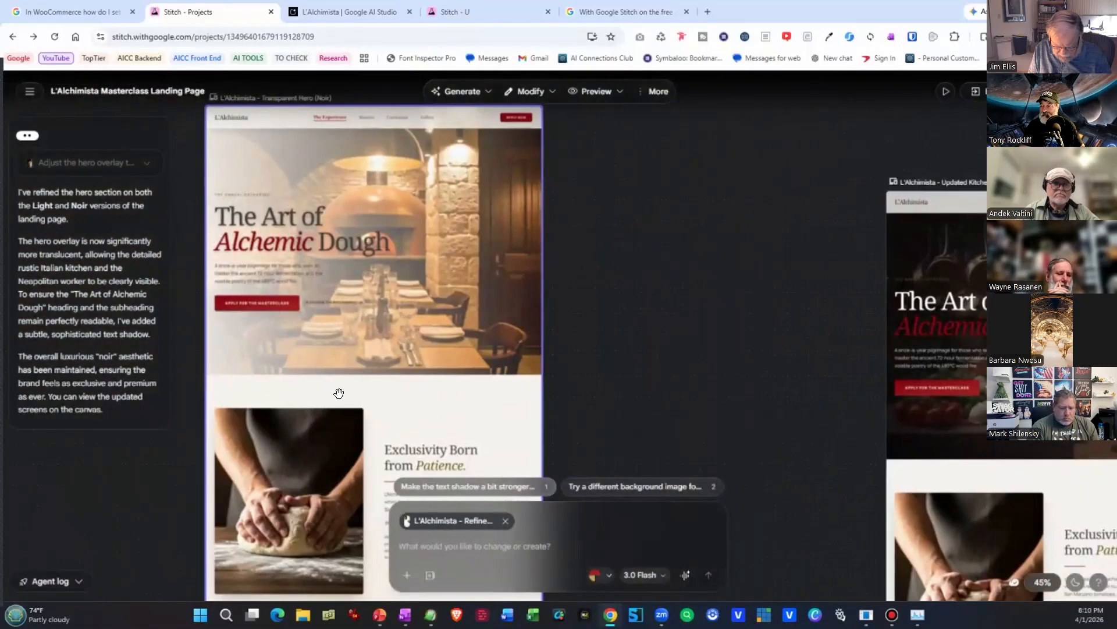
pyautogui.moveTo(728, 369); pyautogui.dragTo(646, 326)
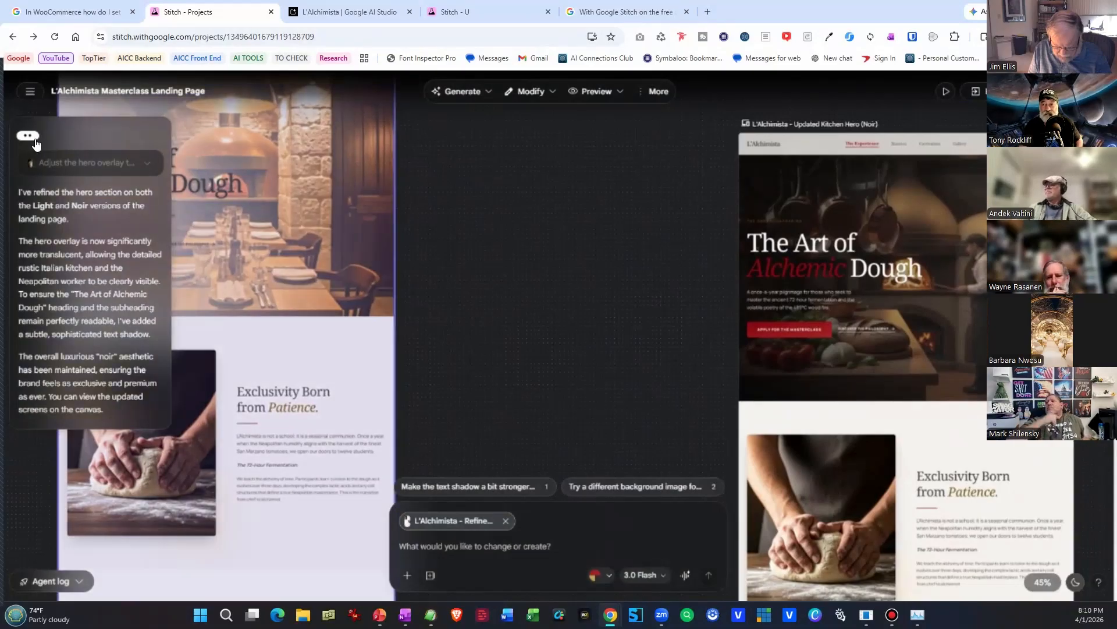
pyautogui.click(36, 138)
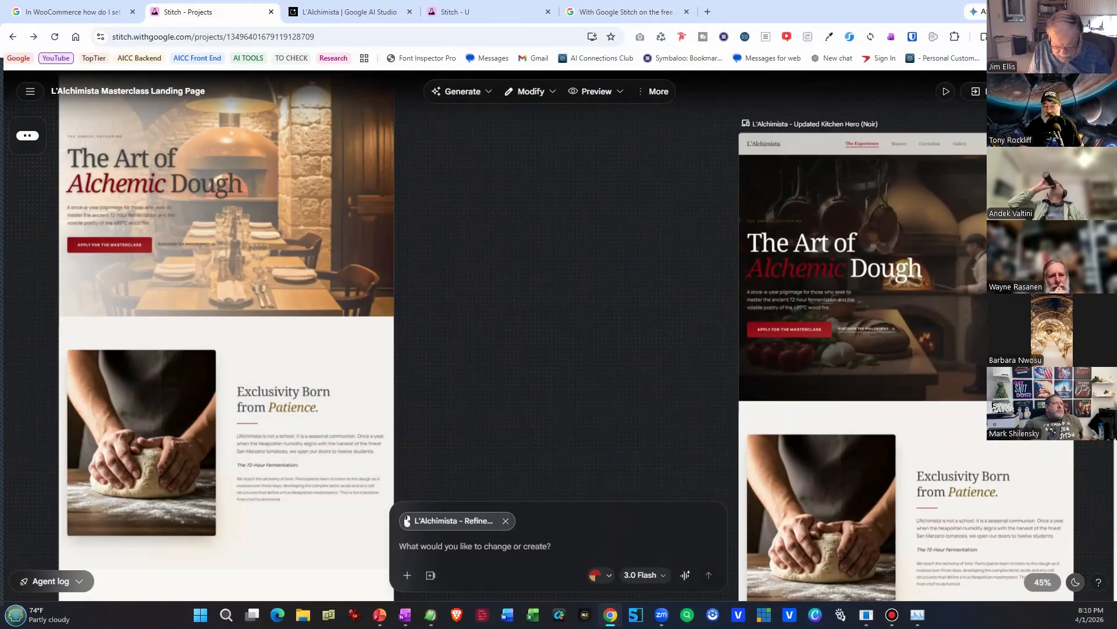